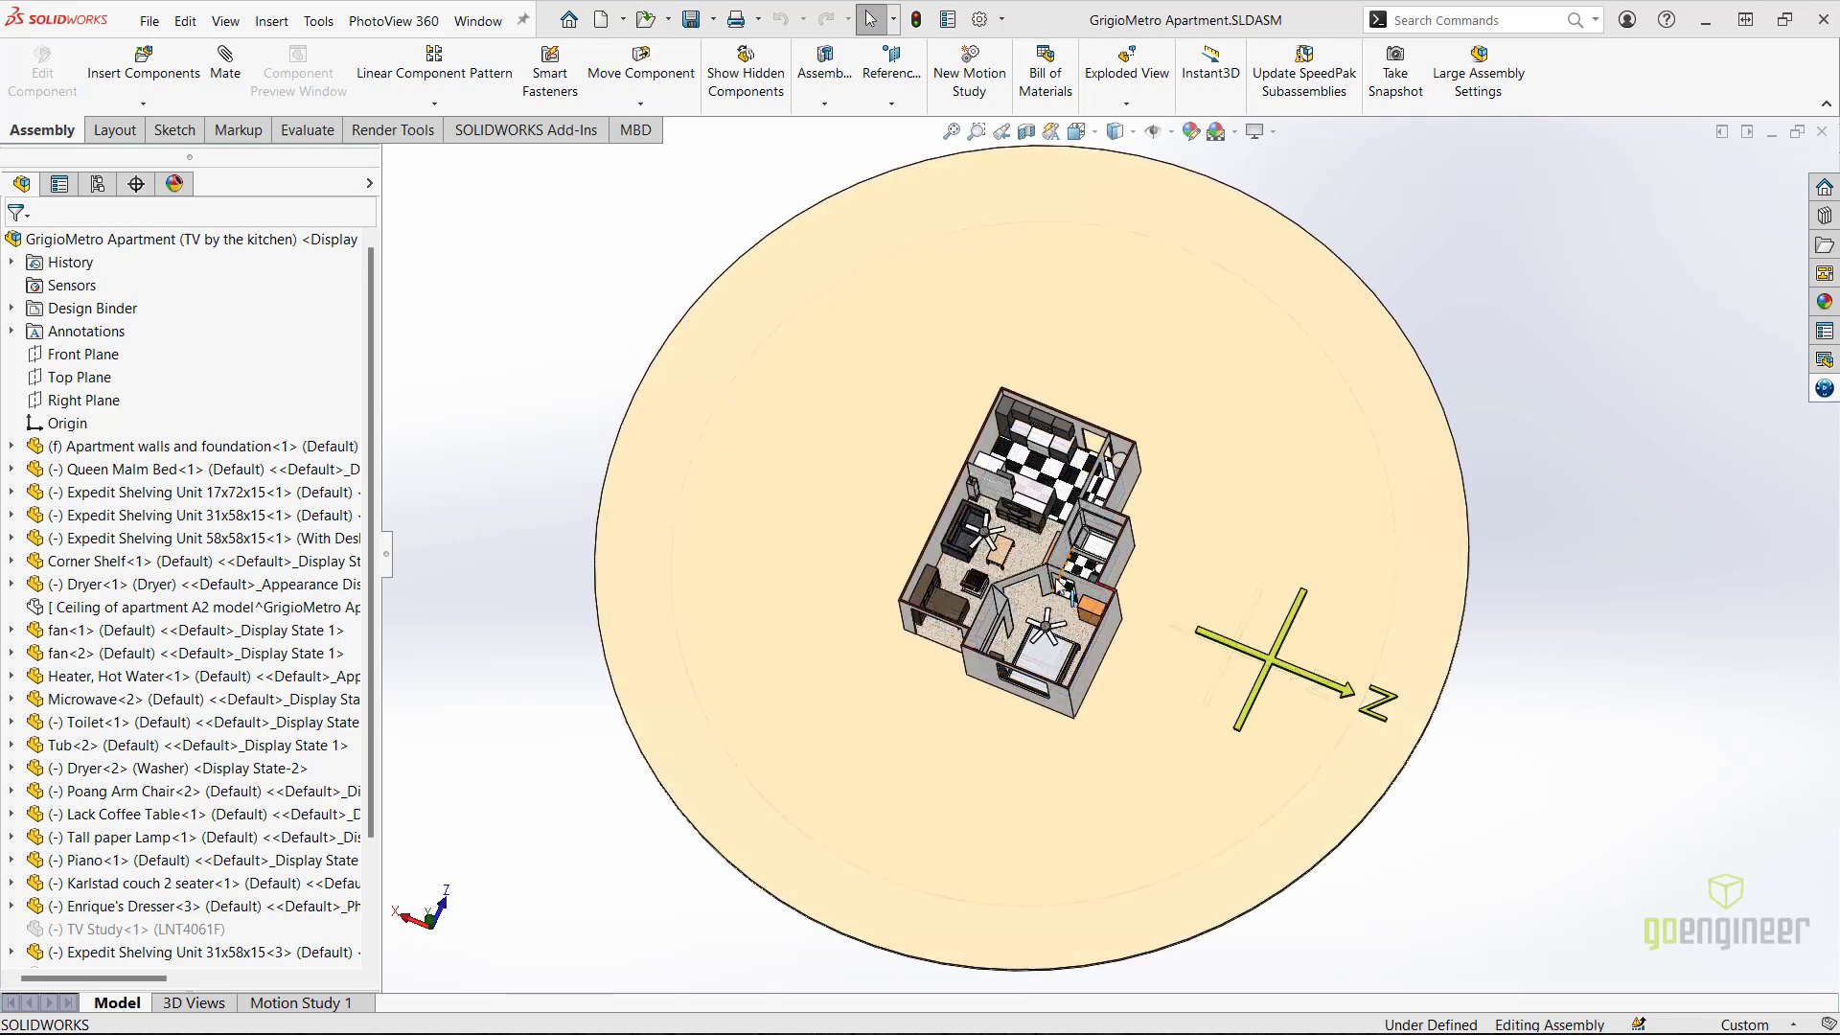
- Zoom and orbit in on the TV on its stand beside the living-room ceiling fan
{"action": "scroll", "coordinate": [1054, 580], "scroll_direction": "down", "scroll_amount": 8}
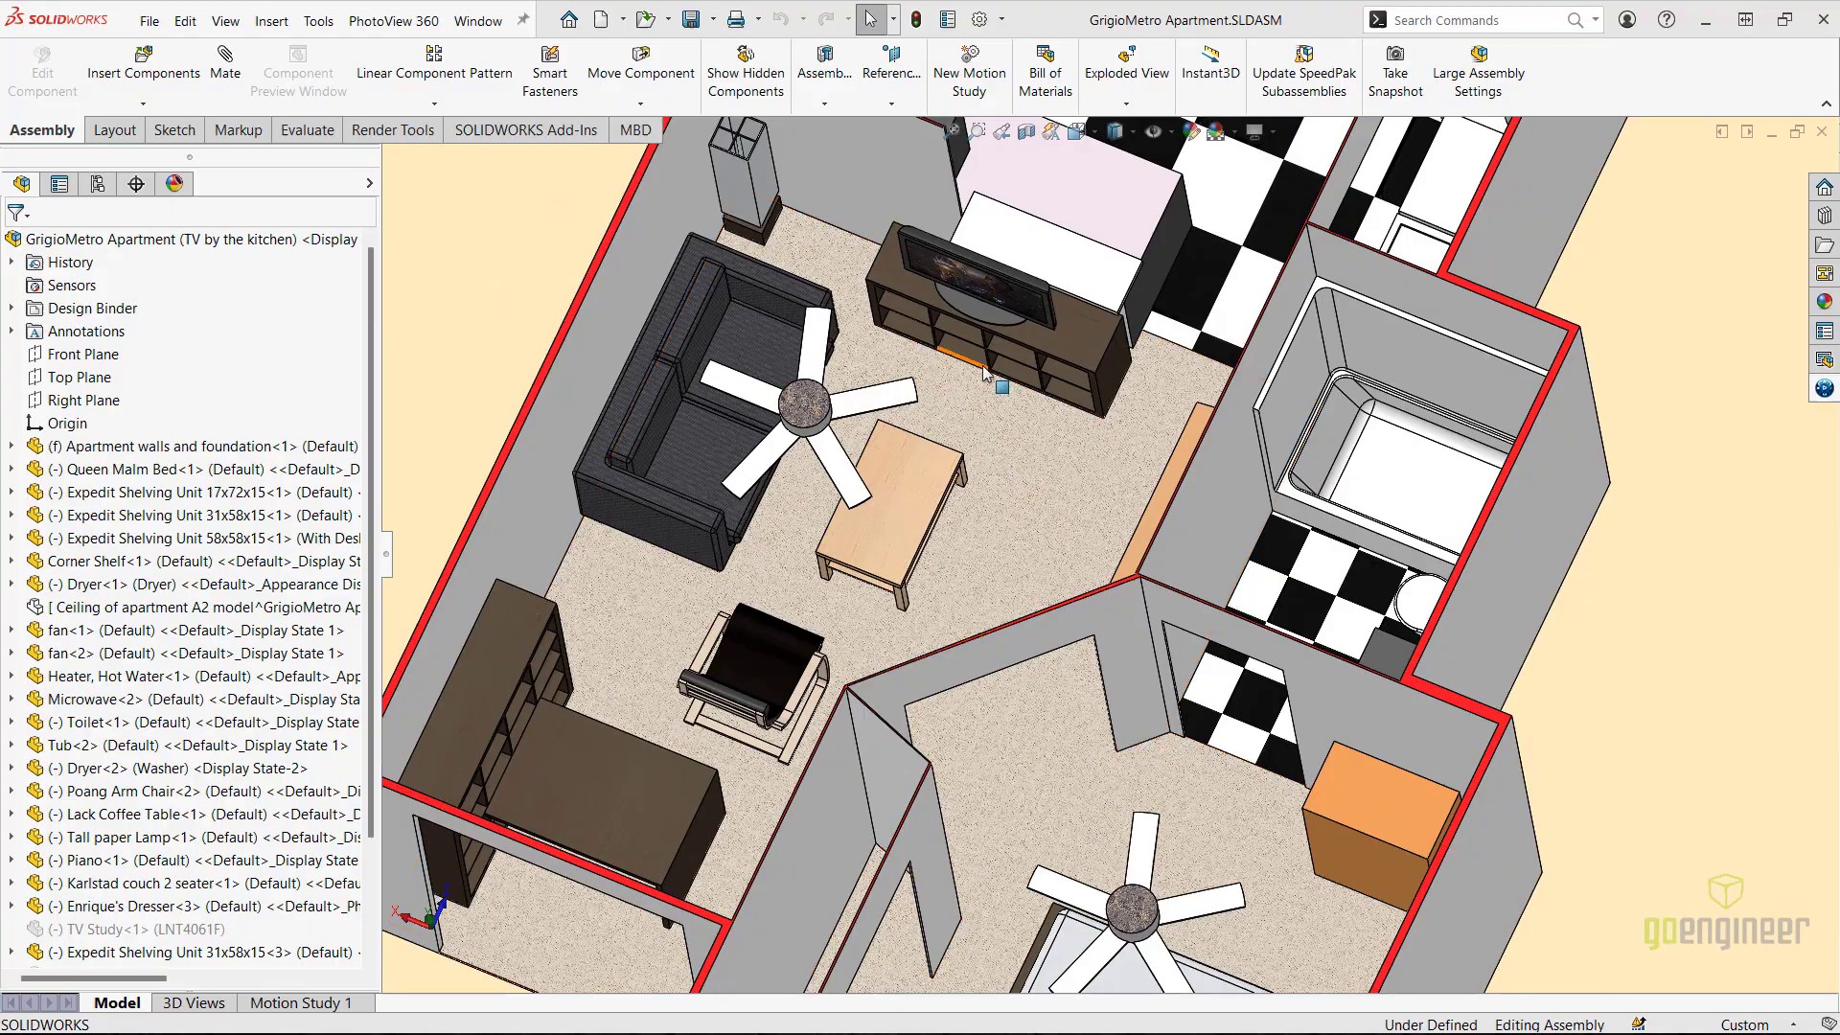
{"action": "middle_click_drag", "start_coordinate": [992, 378], "coordinate": [1026, 245]}
{"action": "scroll", "coordinate": [1027, 244], "scroll_direction": "down", "scroll_amount": 3}
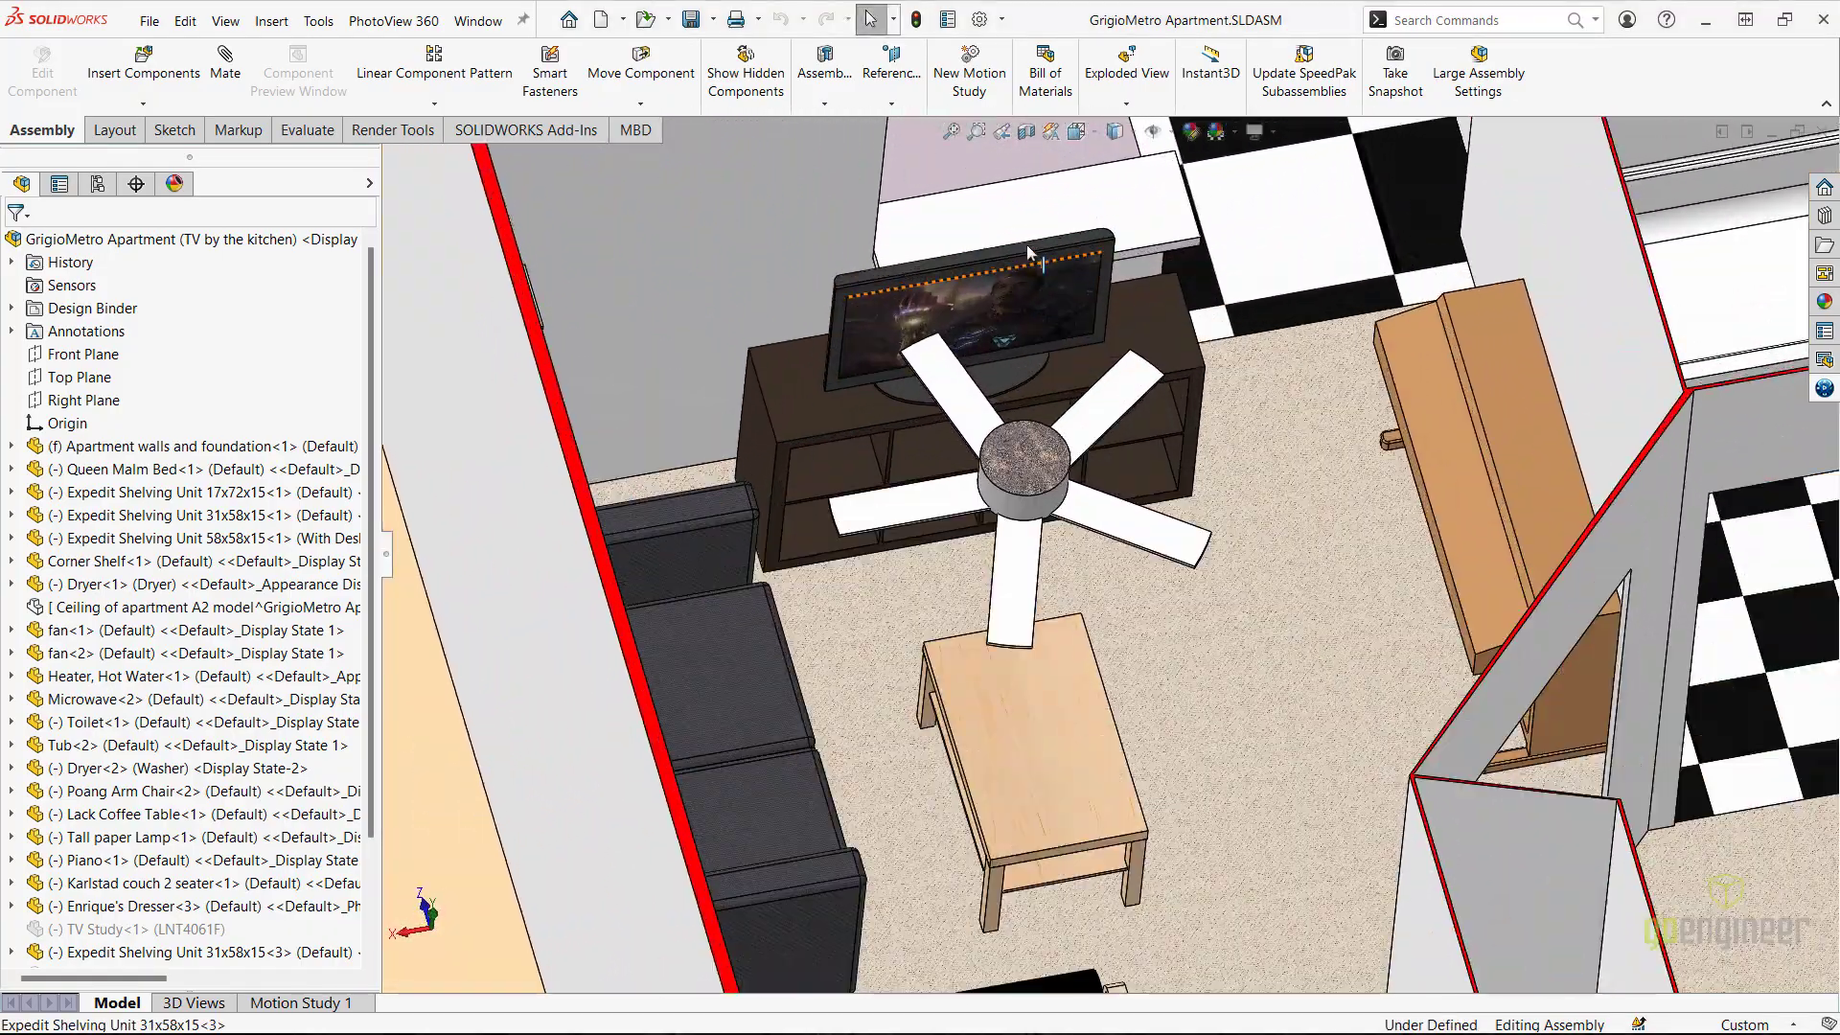
{"action": "scroll", "coordinate": [1079, 407], "scroll_direction": "down", "scroll_amount": 3}
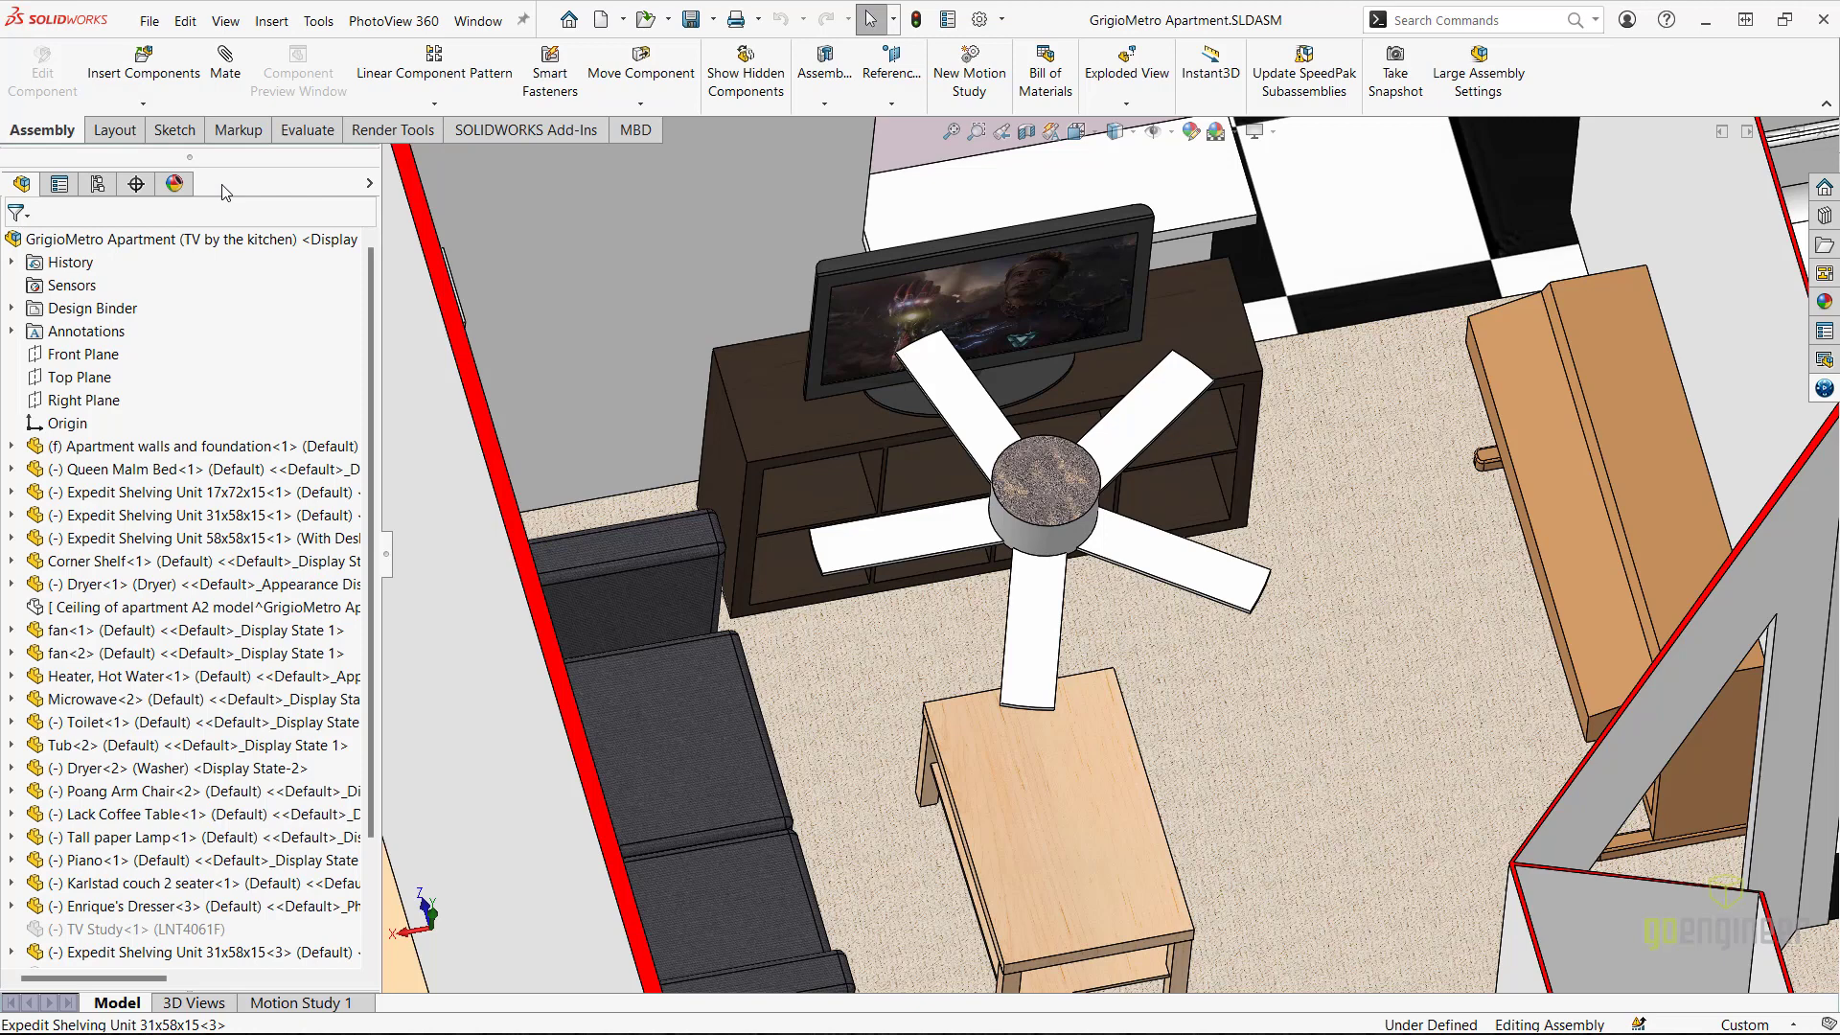
- Activate the 'TV on the North wall' configuration and zoom out to the full apartment
{"action": "left_click", "coordinate": [99, 184]}
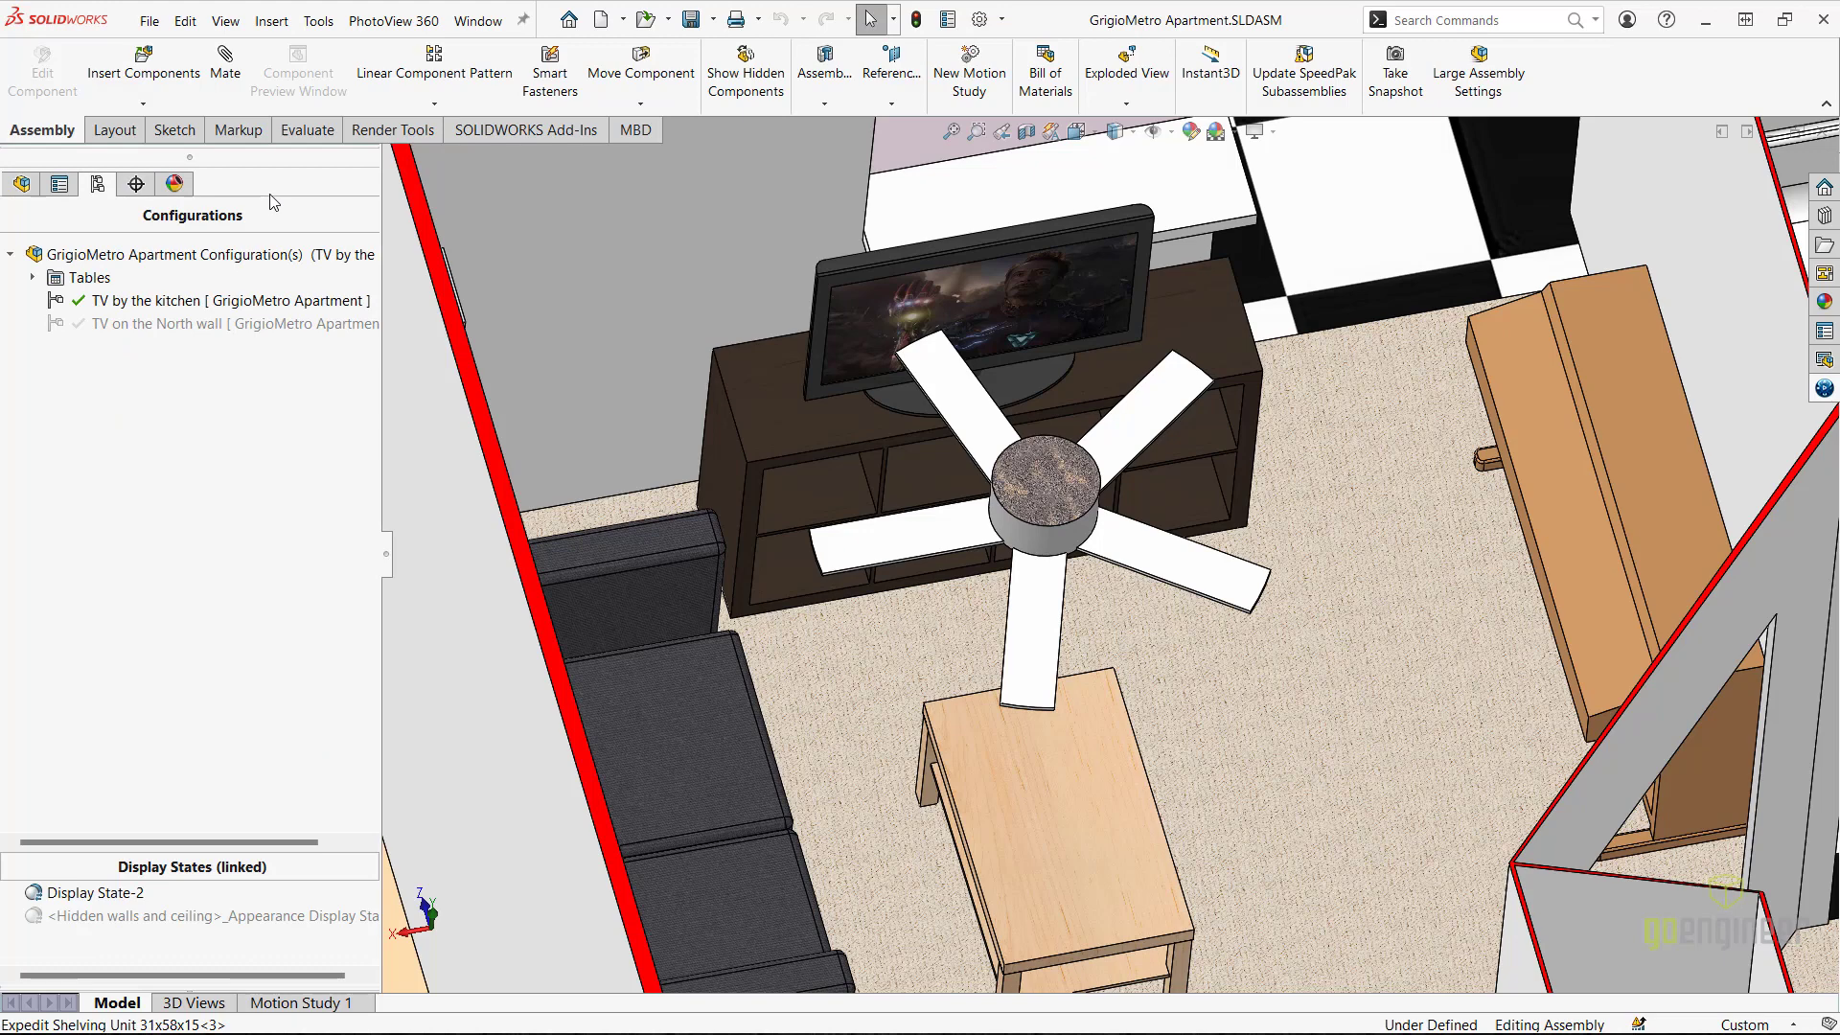
{"action": "double_click", "coordinate": [158, 324]}
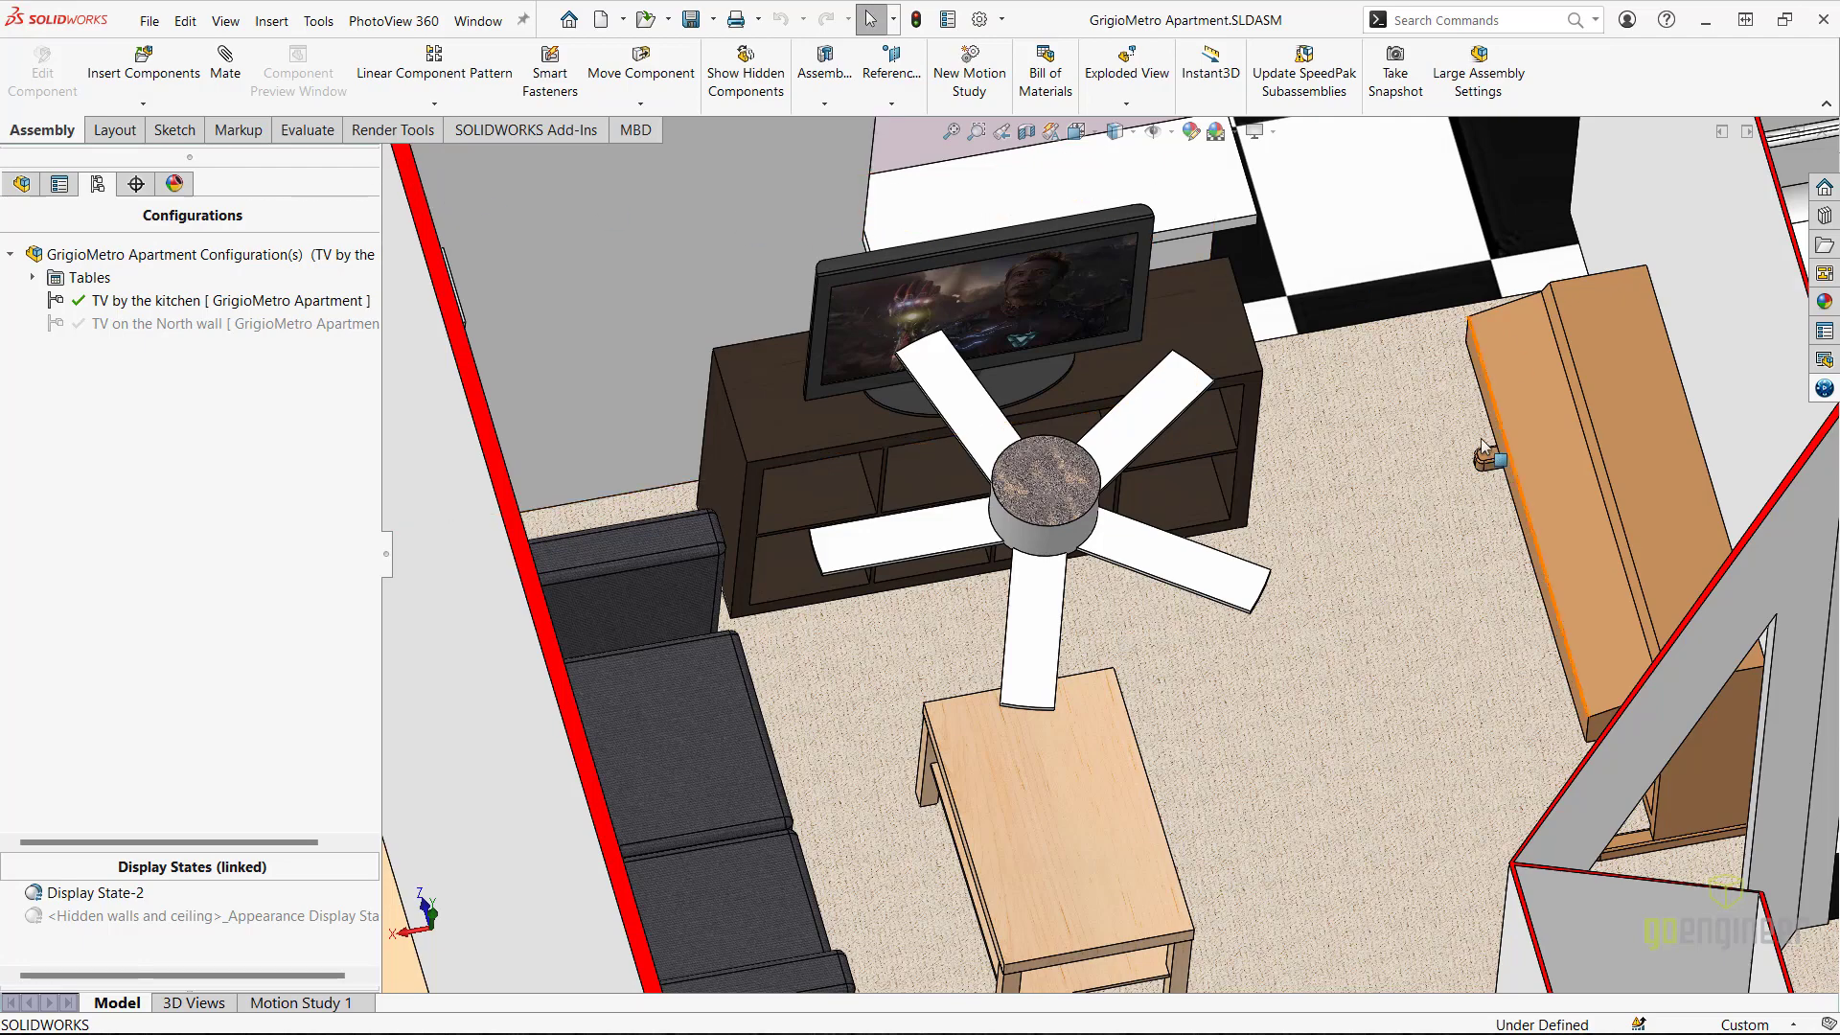
{"action": "scroll", "coordinate": [1443, 460], "scroll_direction": "up", "scroll_amount": 3}
{"action": "scroll", "coordinate": [1443, 461], "scroll_direction": "up", "scroll_amount": 3}
{"action": "scroll", "coordinate": [1358, 411], "scroll_direction": "up", "scroll_amount": 2}
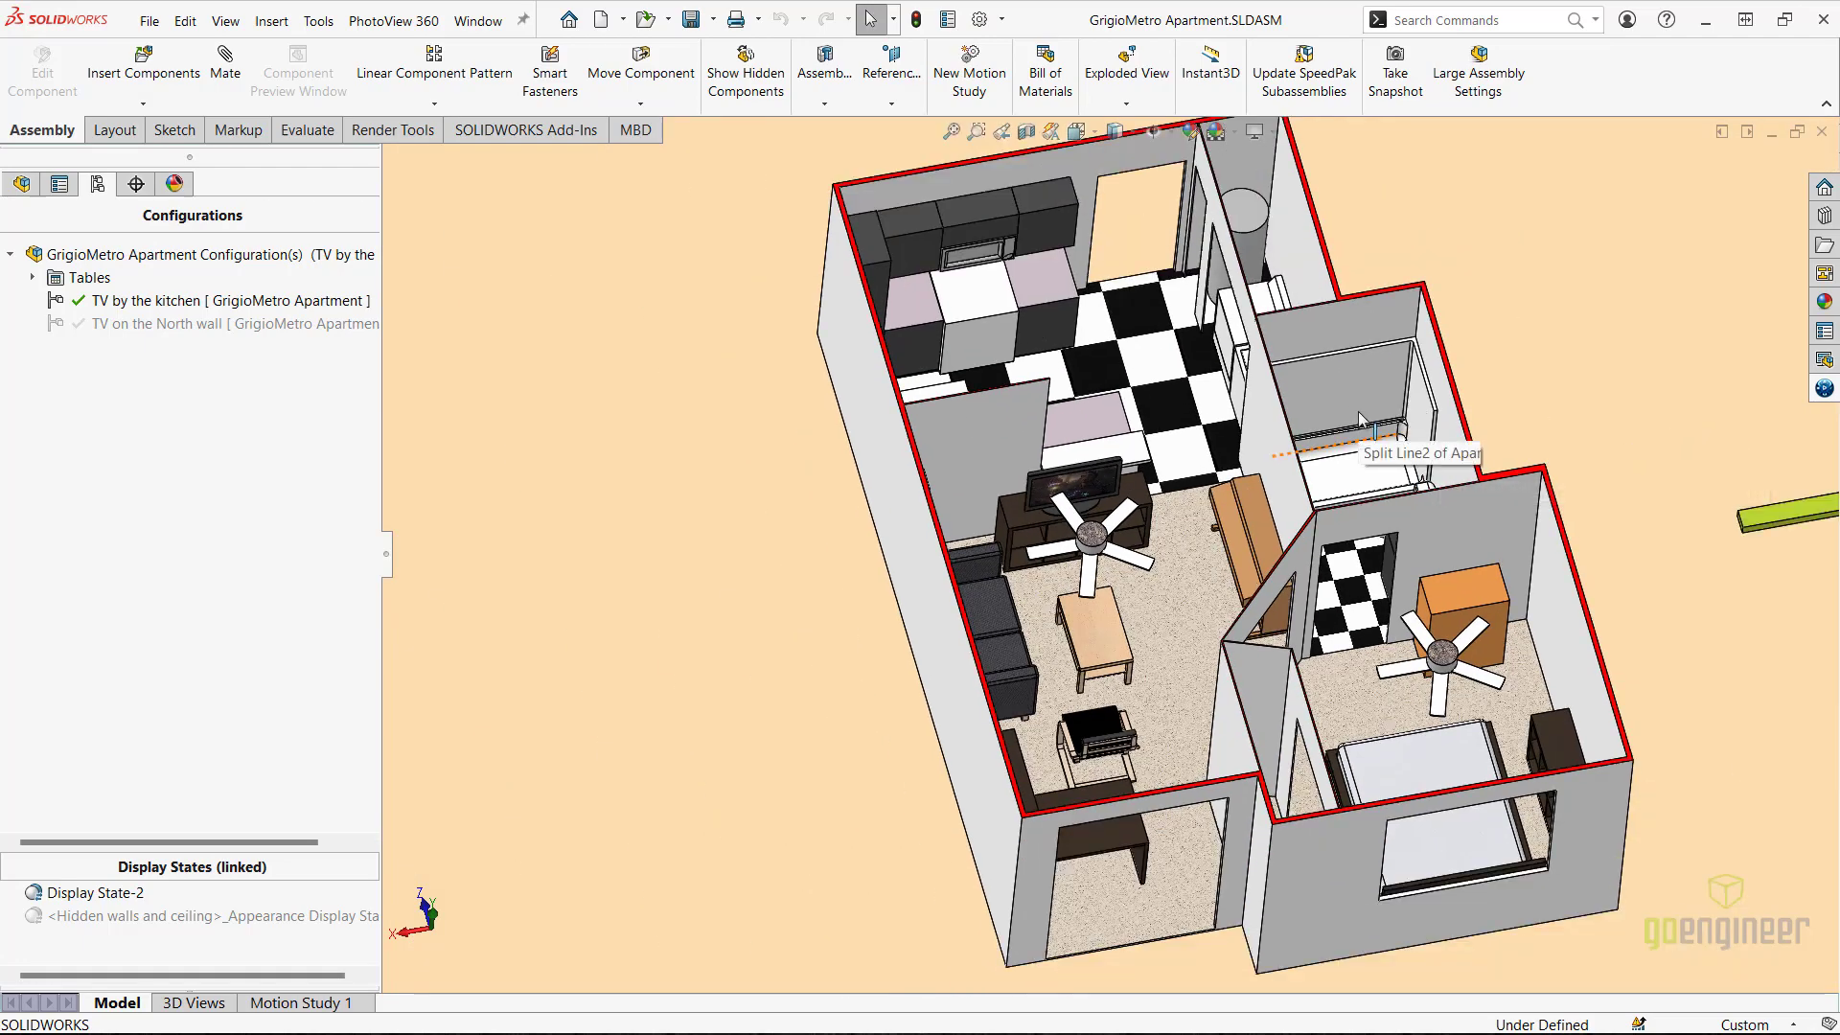
{"action": "scroll", "coordinate": [1427, 335], "scroll_direction": "up", "scroll_amount": 1}
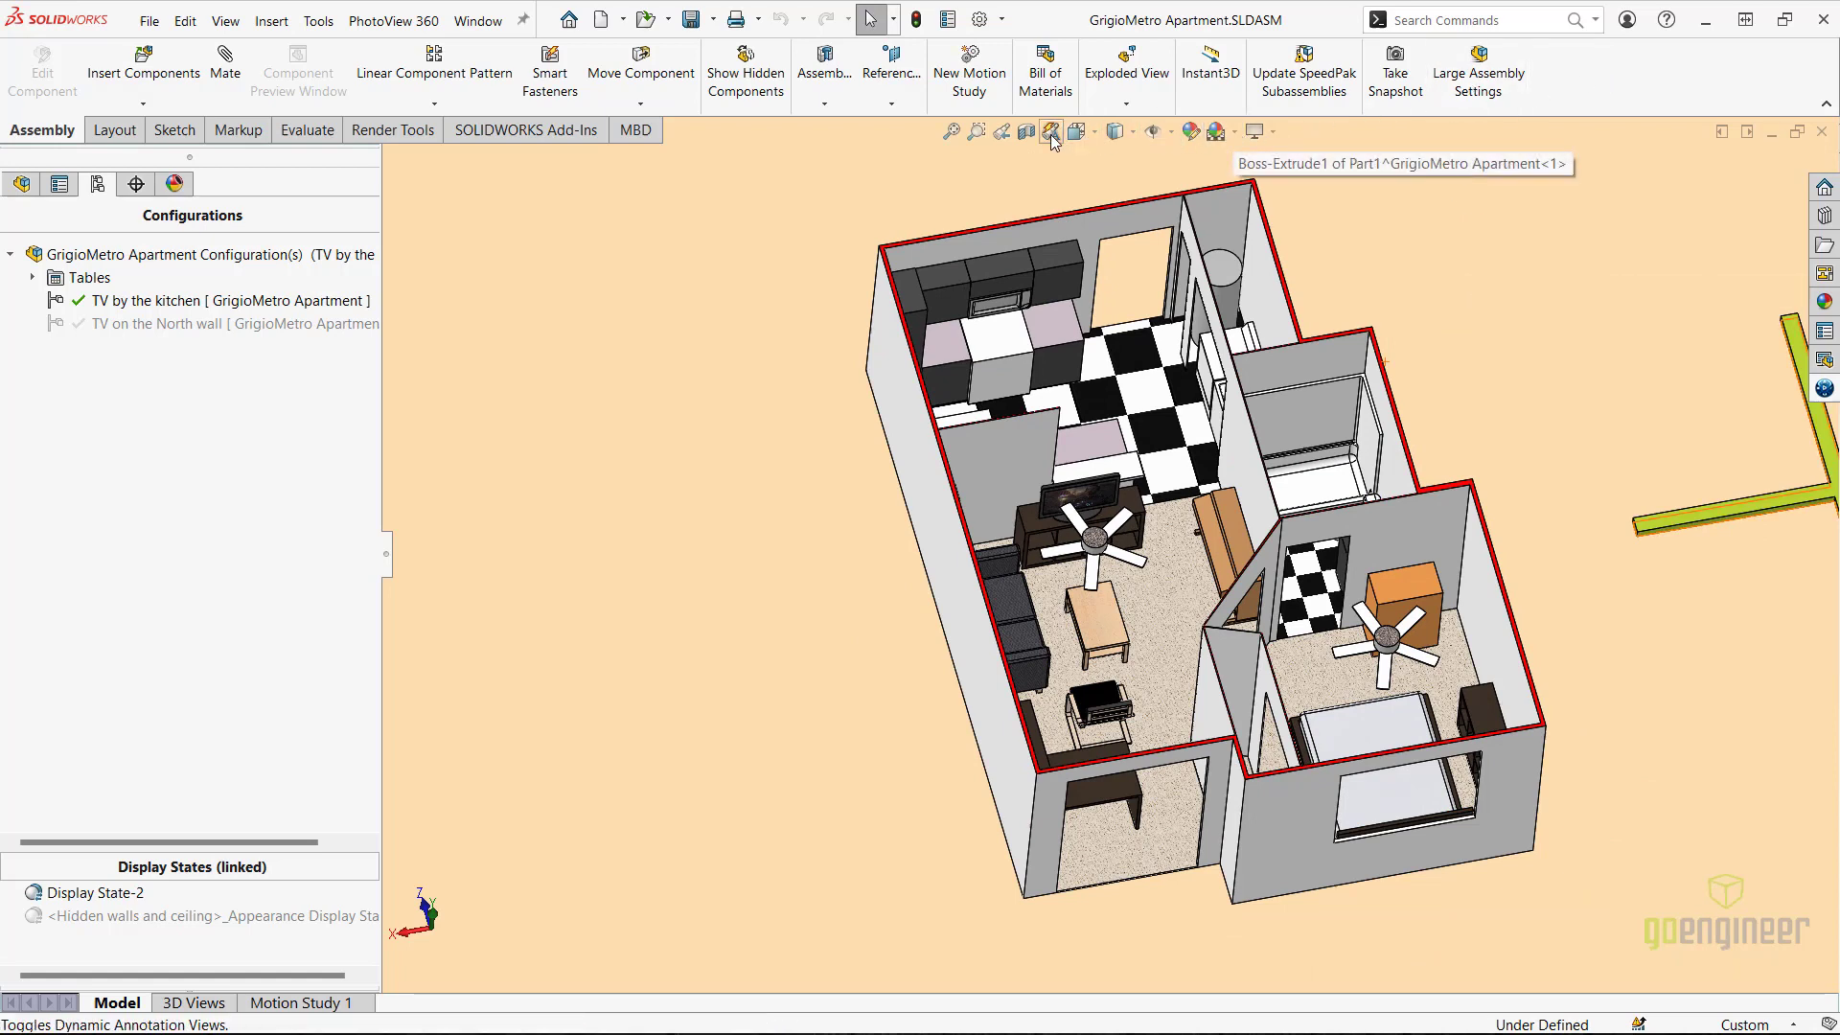
- Turn on RealView Graphics, Shadows In Shaded Mode and Perspective for the apartment view
{"action": "left_click", "coordinate": [1274, 132]}
{"action": "left_click", "coordinate": [1280, 159]}
{"action": "left_click", "coordinate": [1275, 132]}
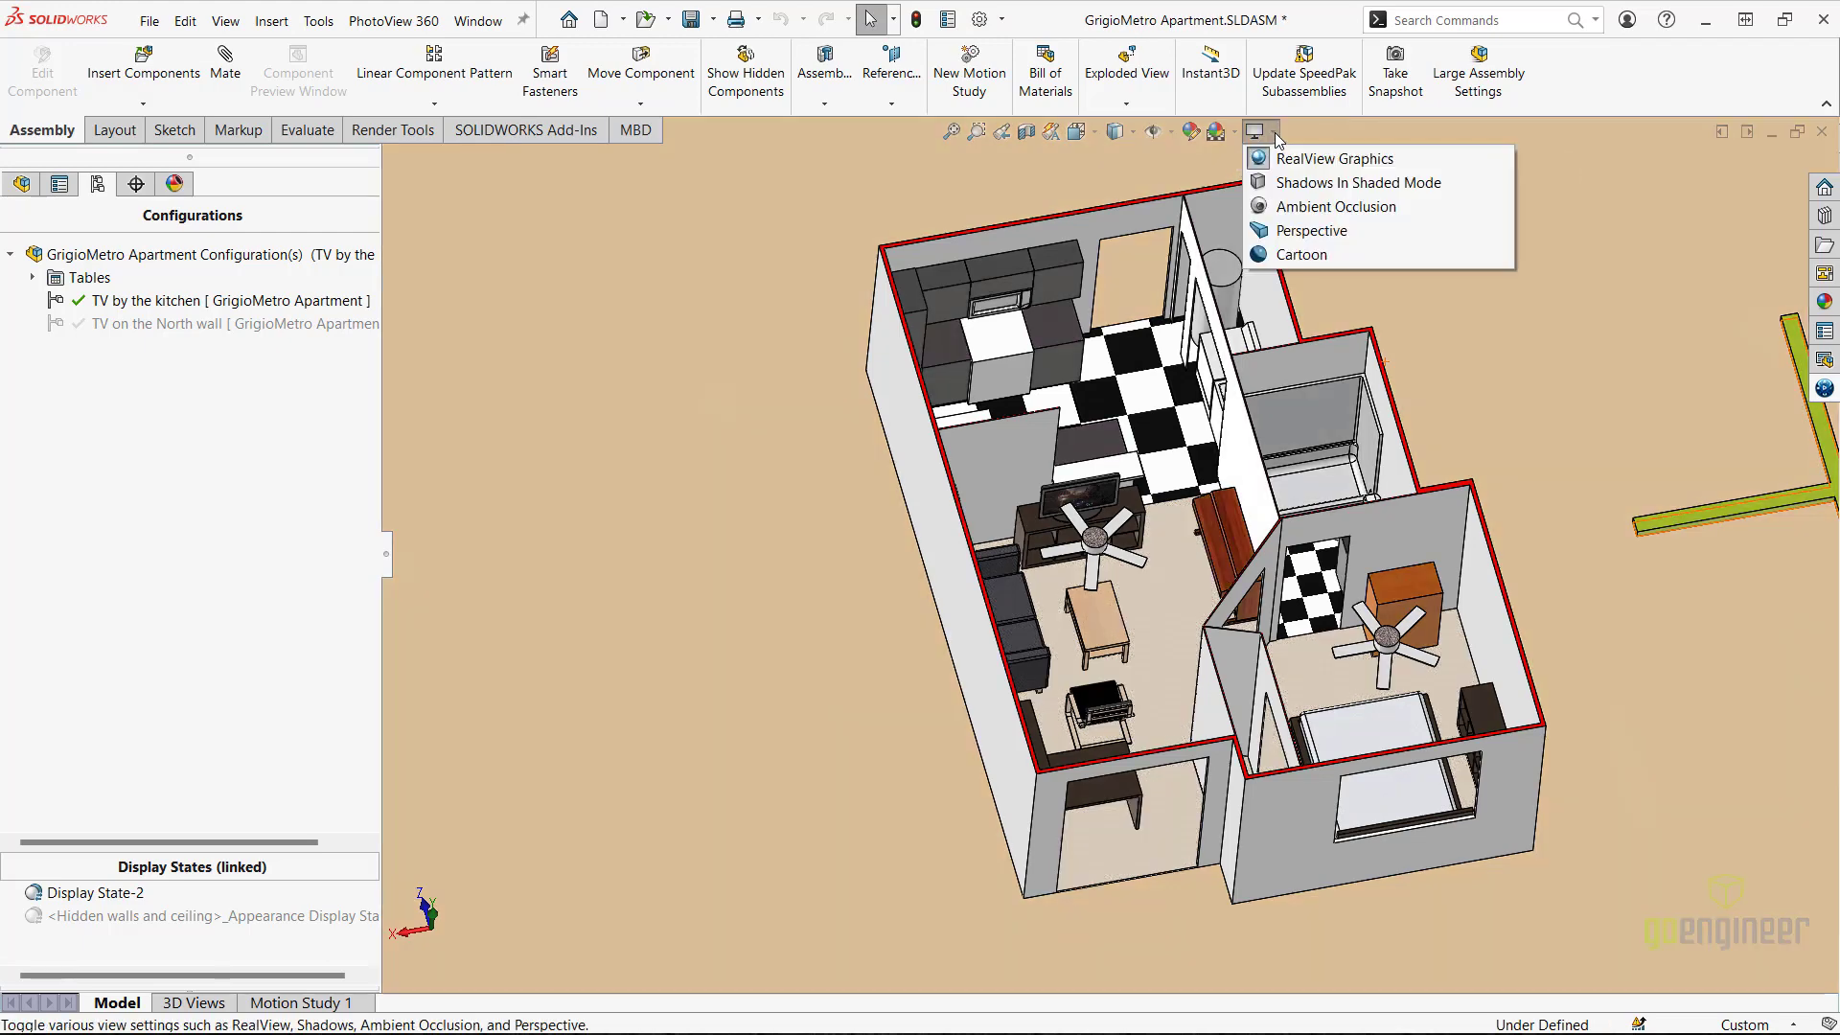
{"action": "left_click", "coordinate": [1289, 182]}
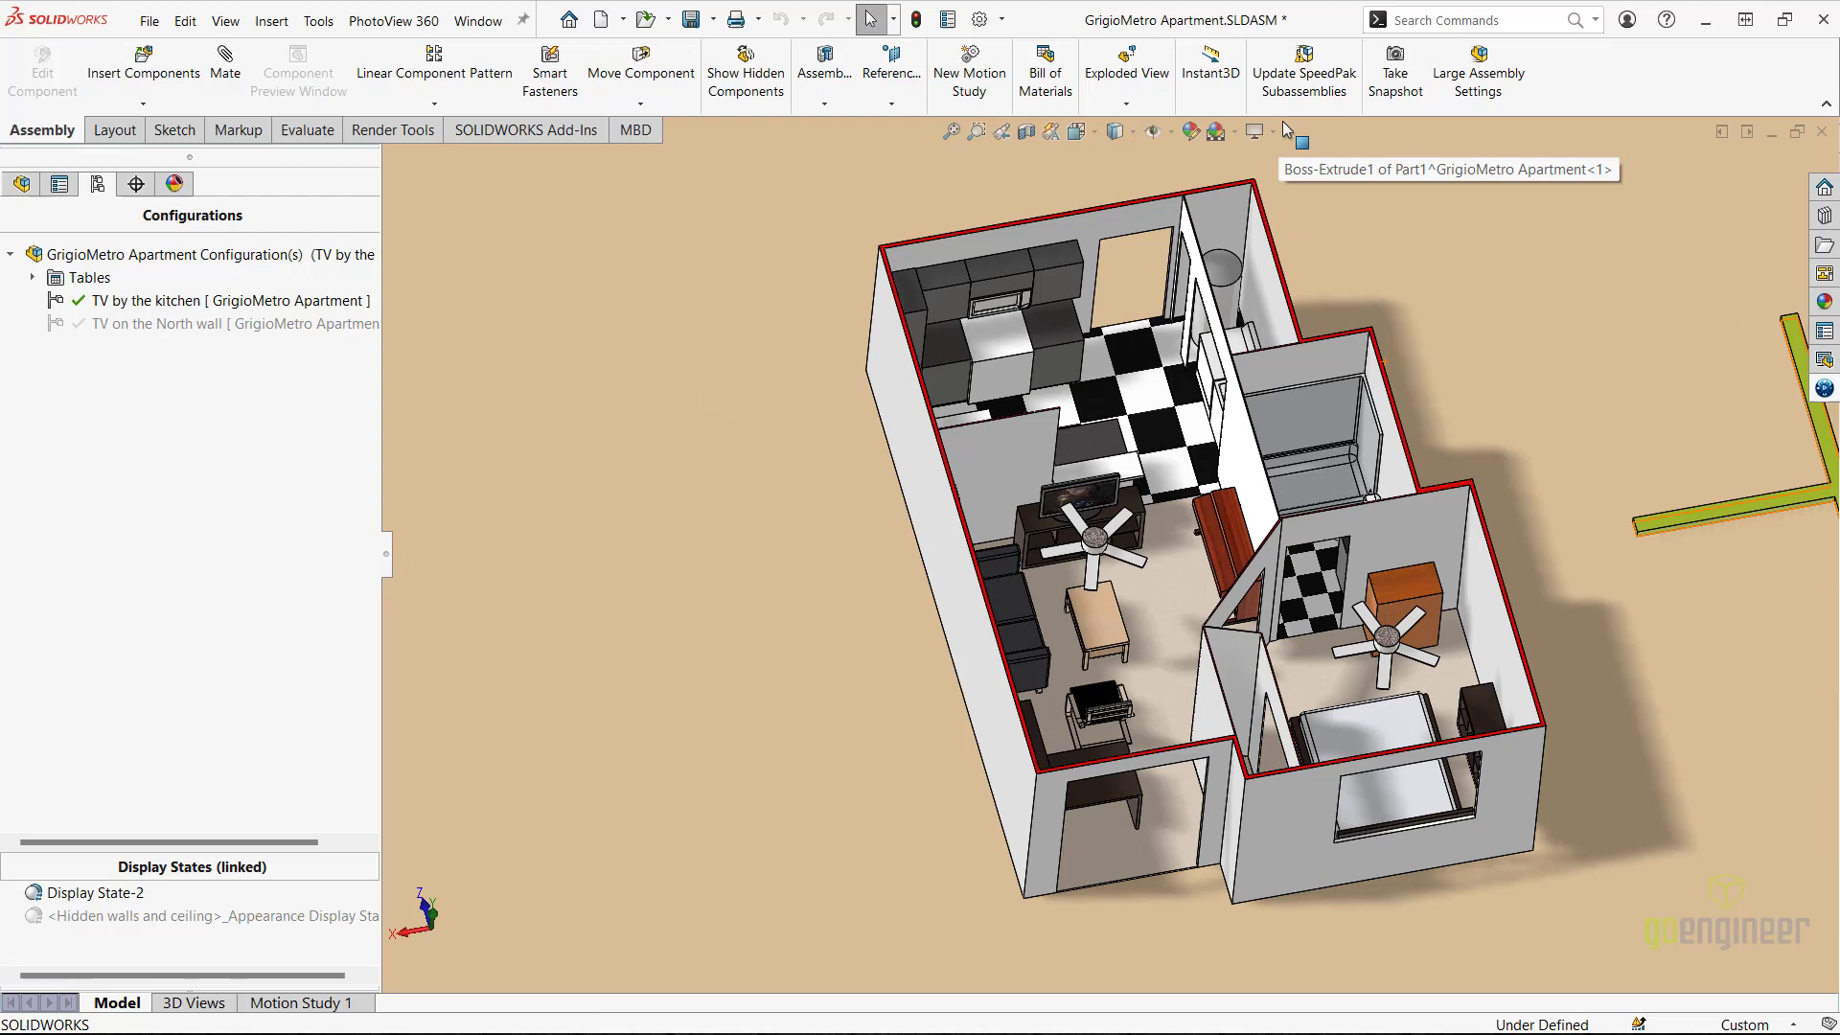
{"action": "left_click", "coordinate": [1272, 133]}
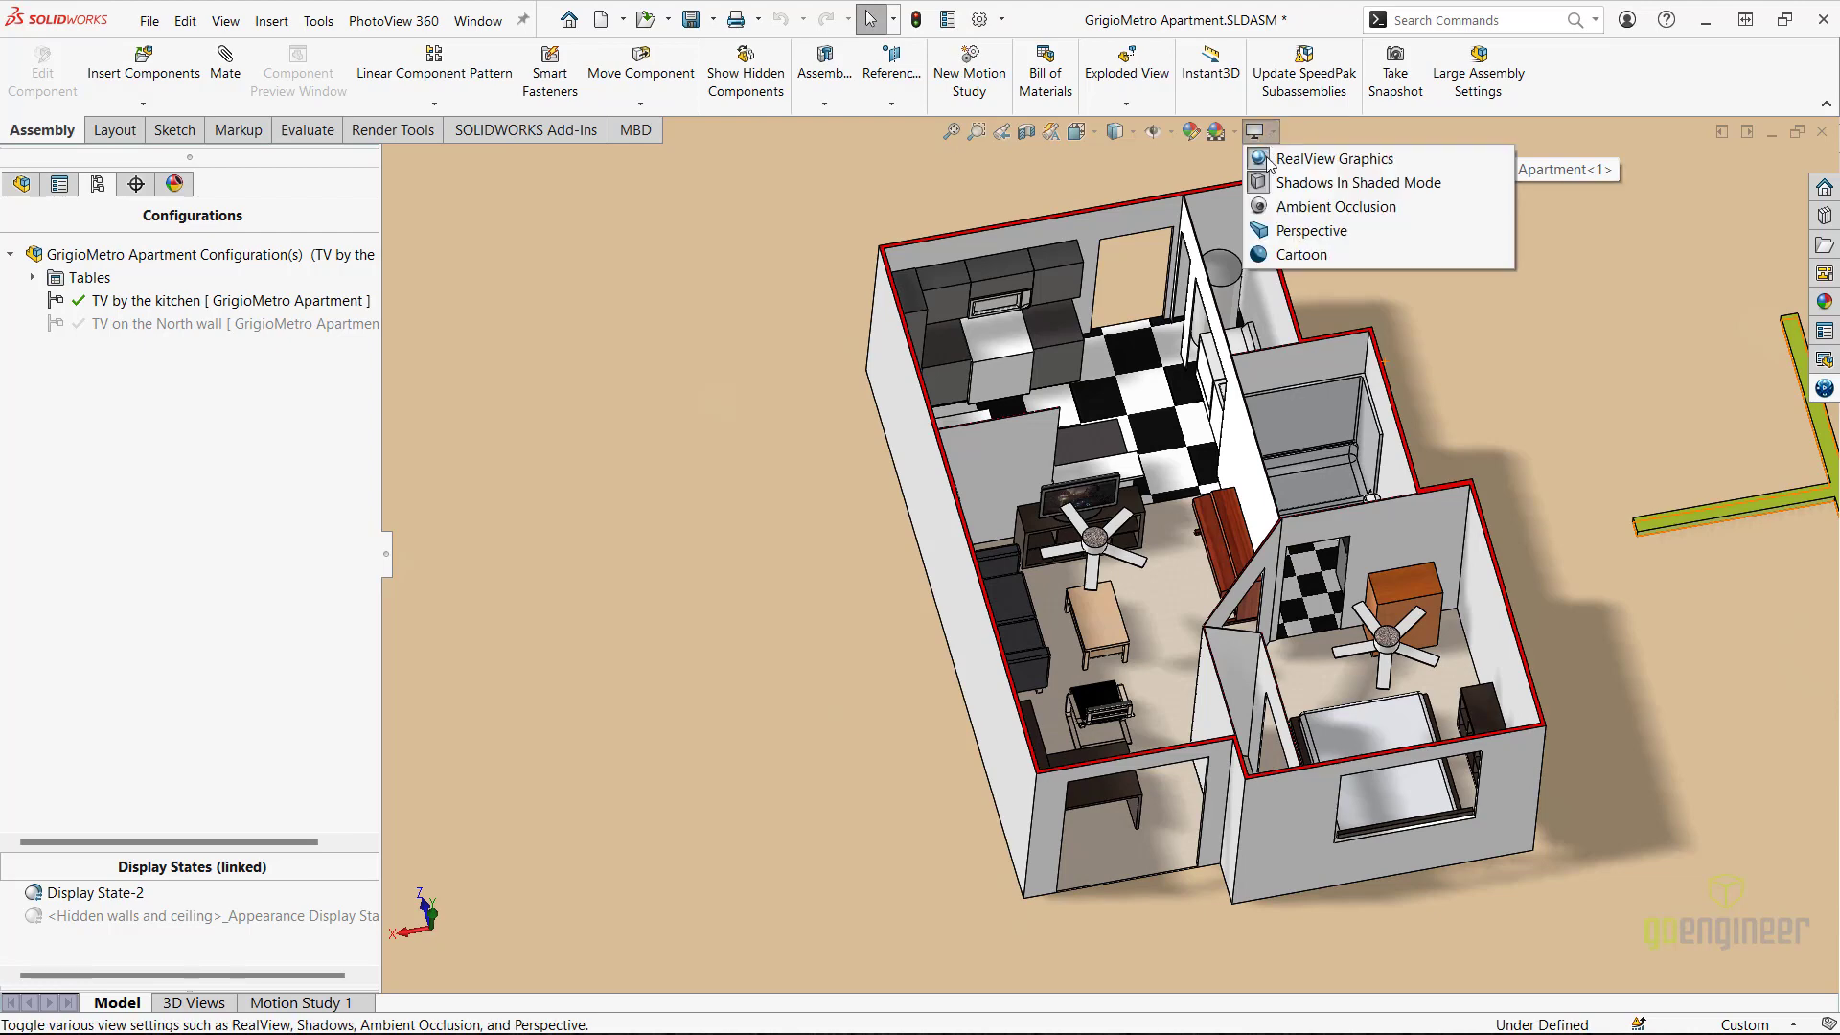
{"action": "left_click", "coordinate": [1351, 231]}
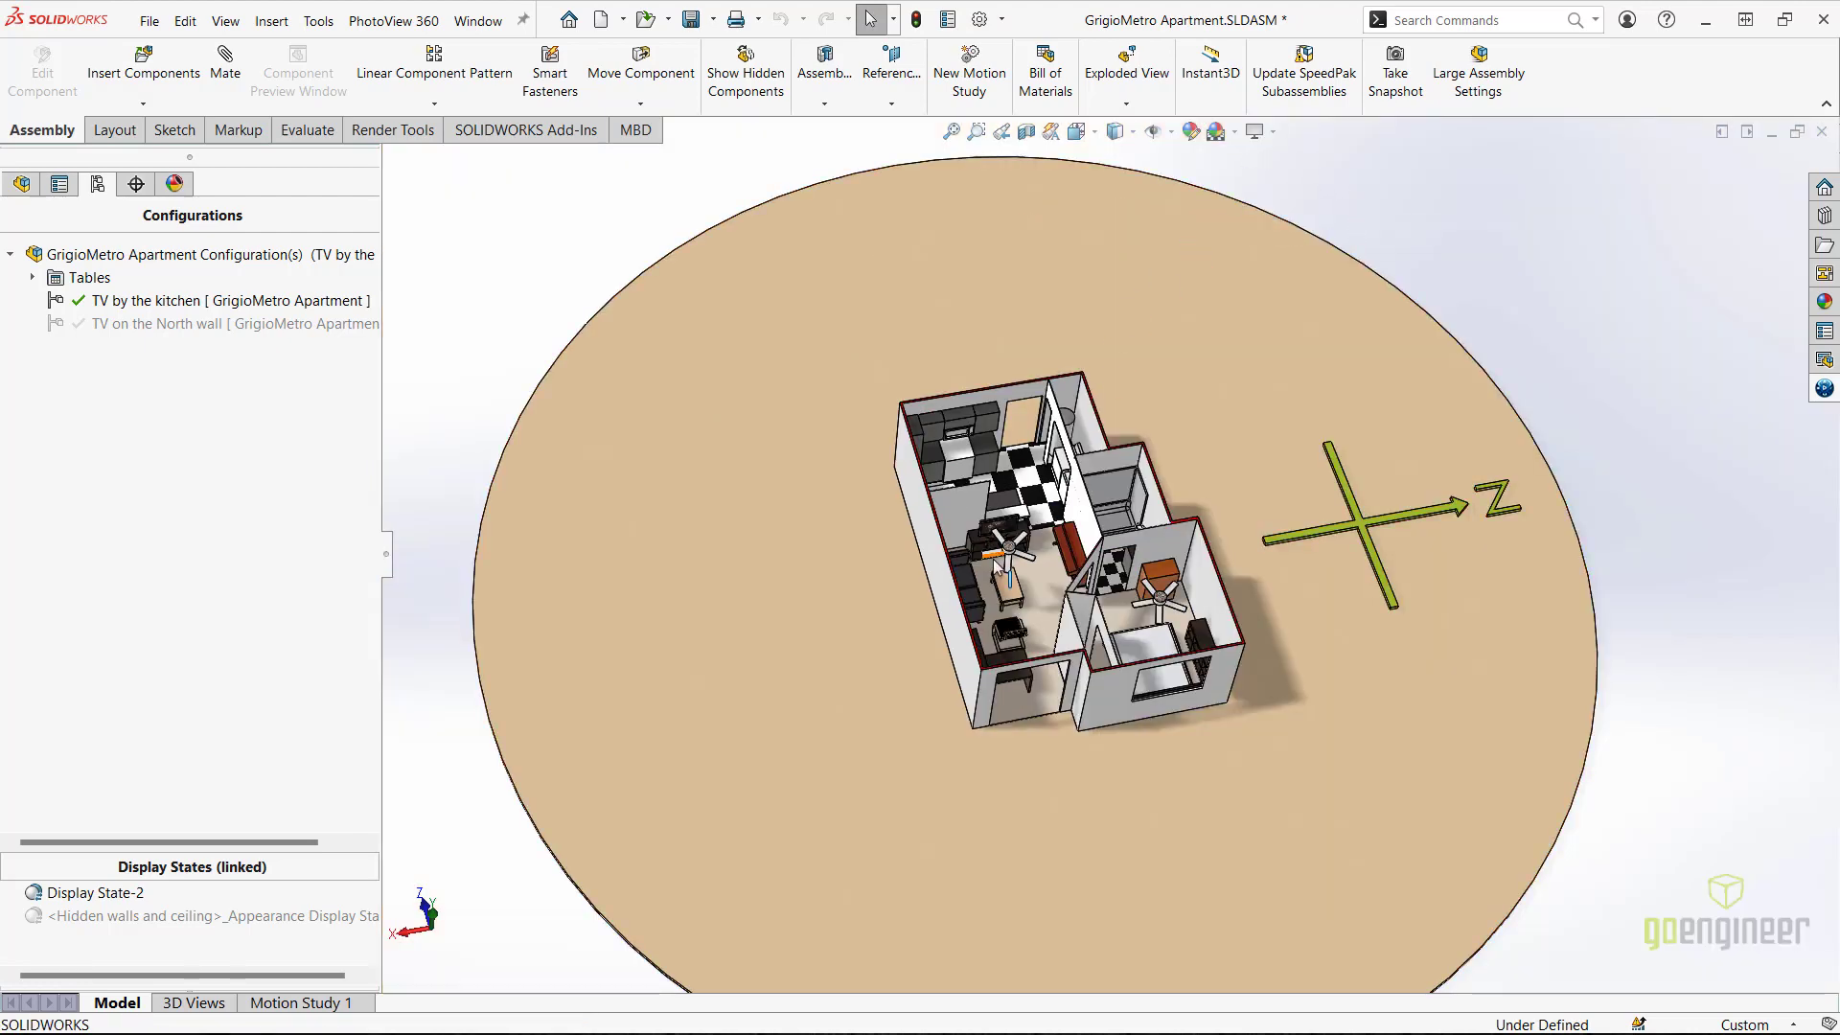
{"action": "scroll", "coordinate": [1121, 518], "scroll_direction": "down", "scroll_amount": 2}
{"action": "scroll", "coordinate": [1119, 514], "scroll_direction": "down", "scroll_amount": 2}
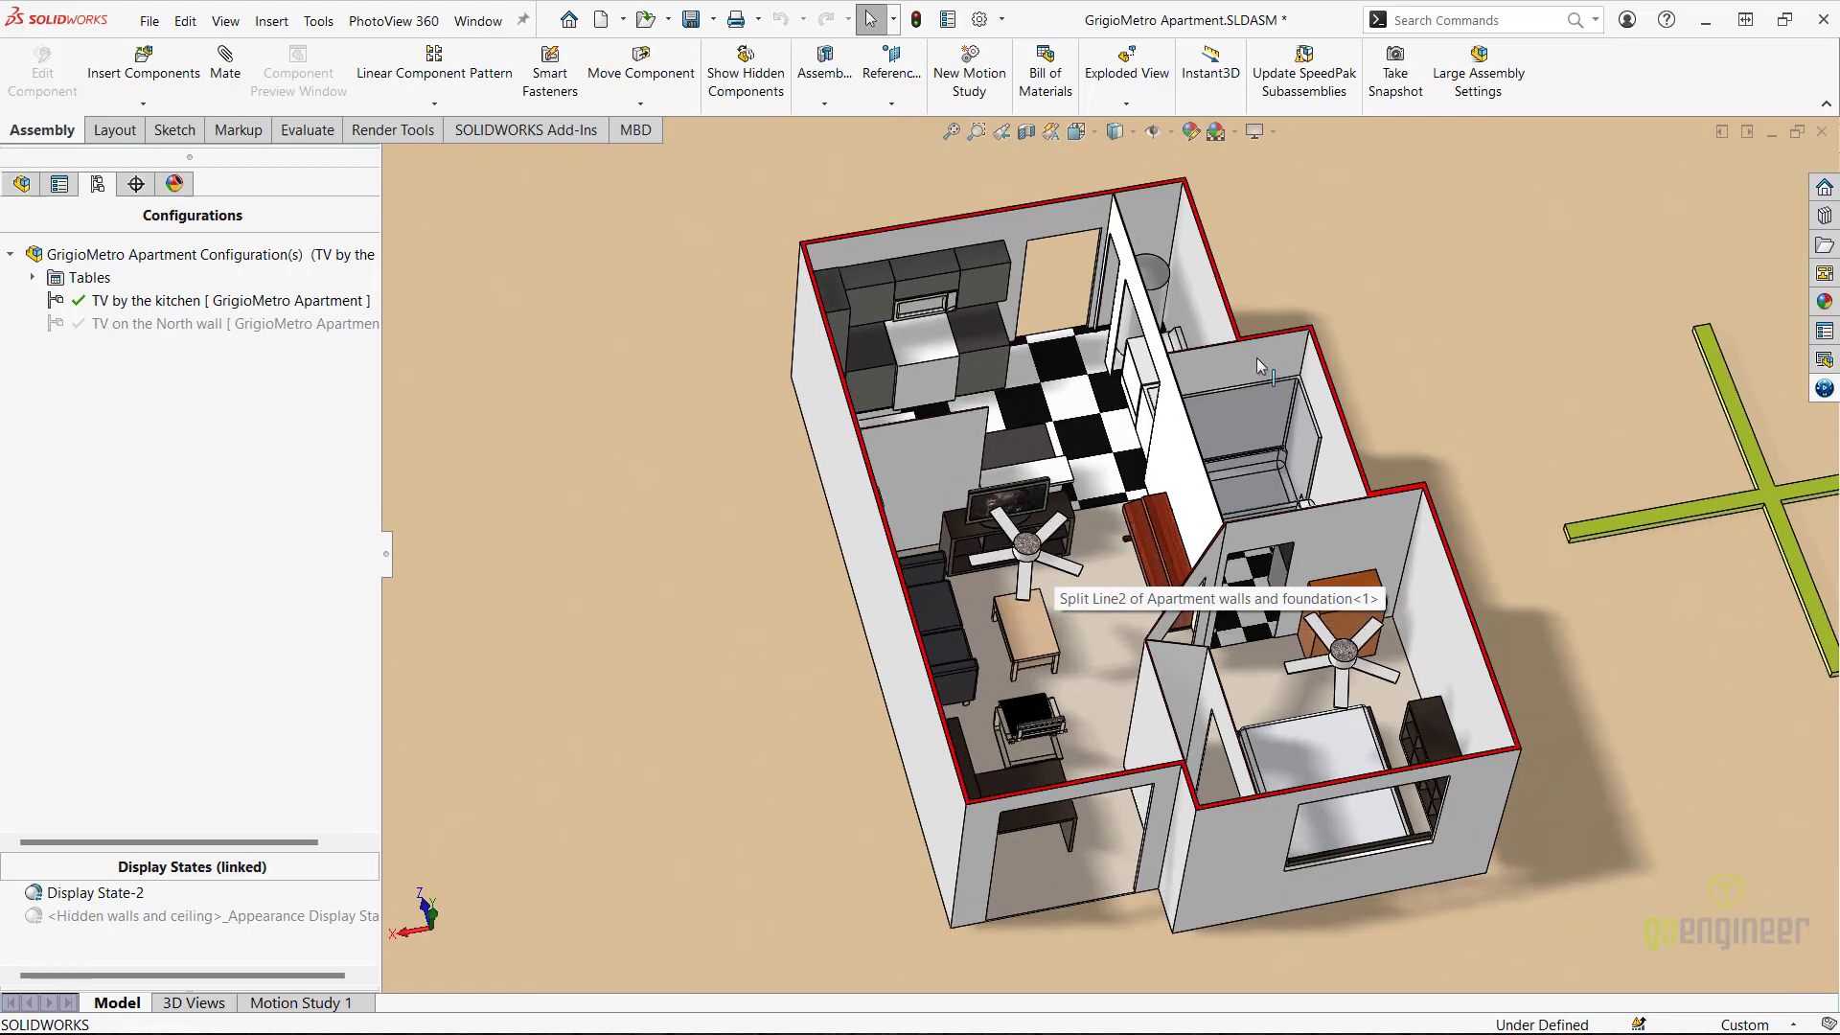
{"action": "left_click", "coordinate": [1274, 132]}
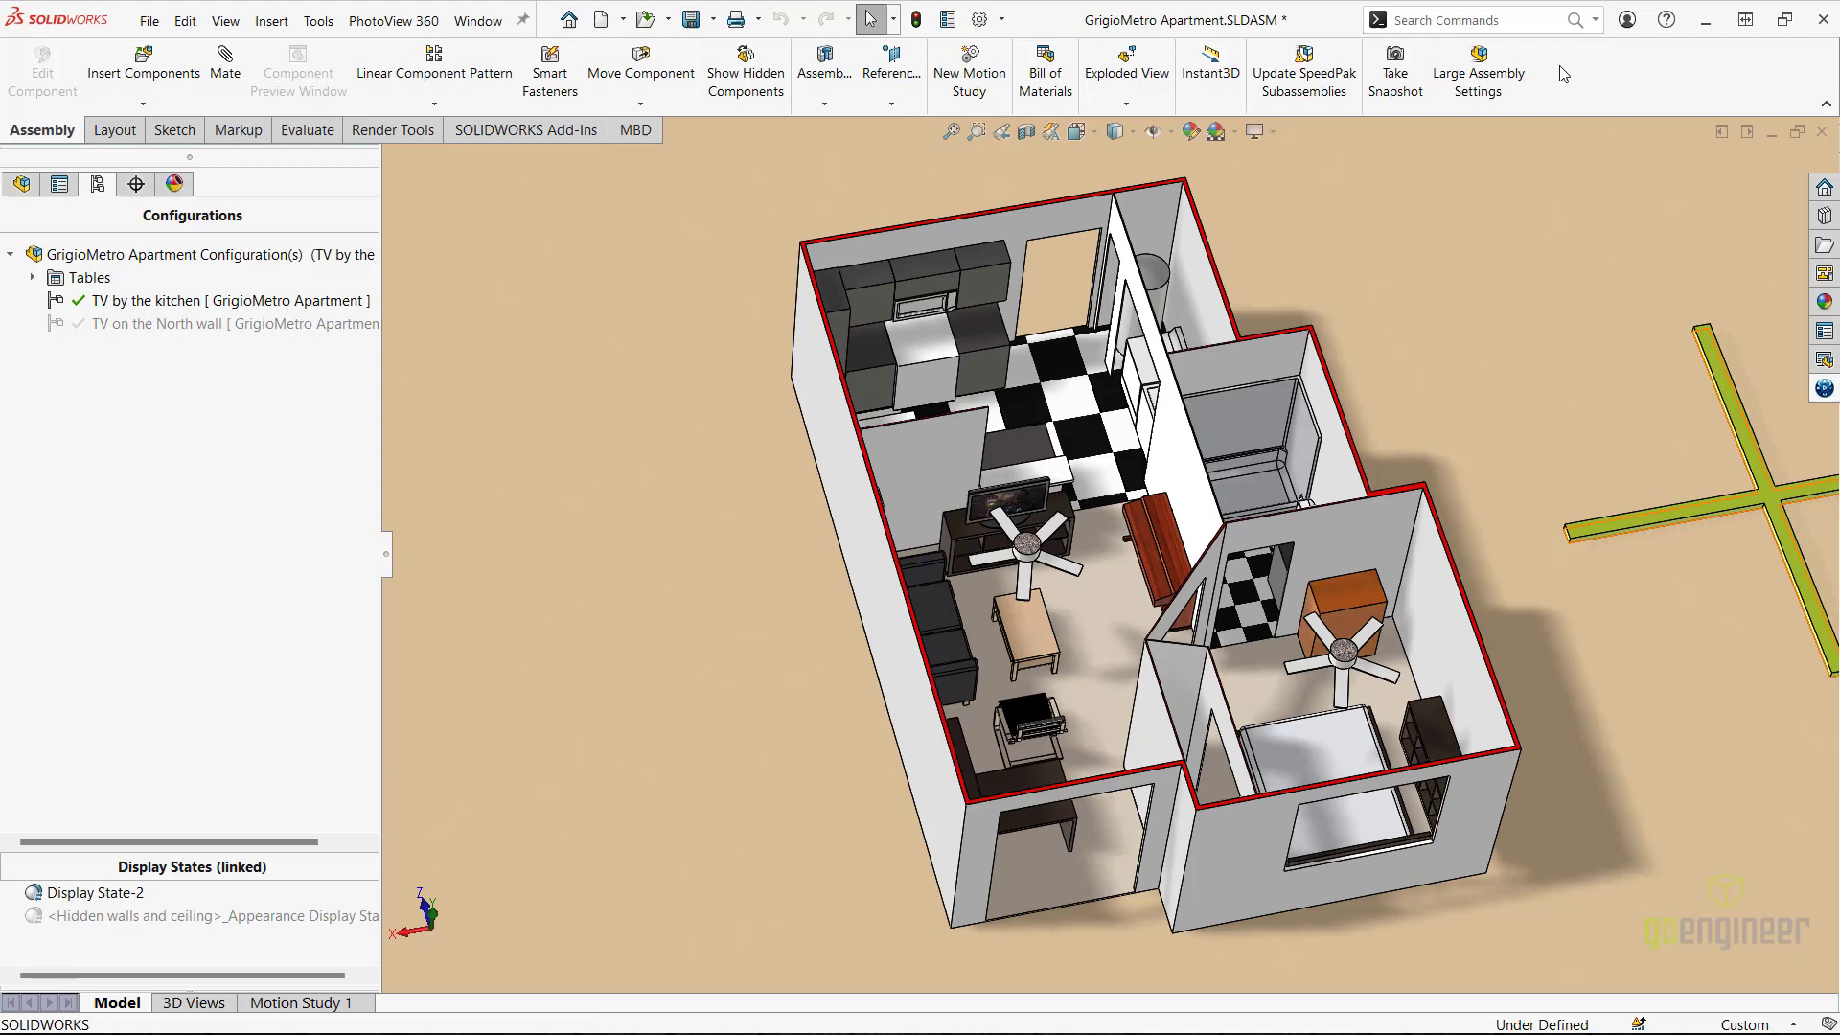
{"action": "left_click", "coordinate": [1115, 139]}
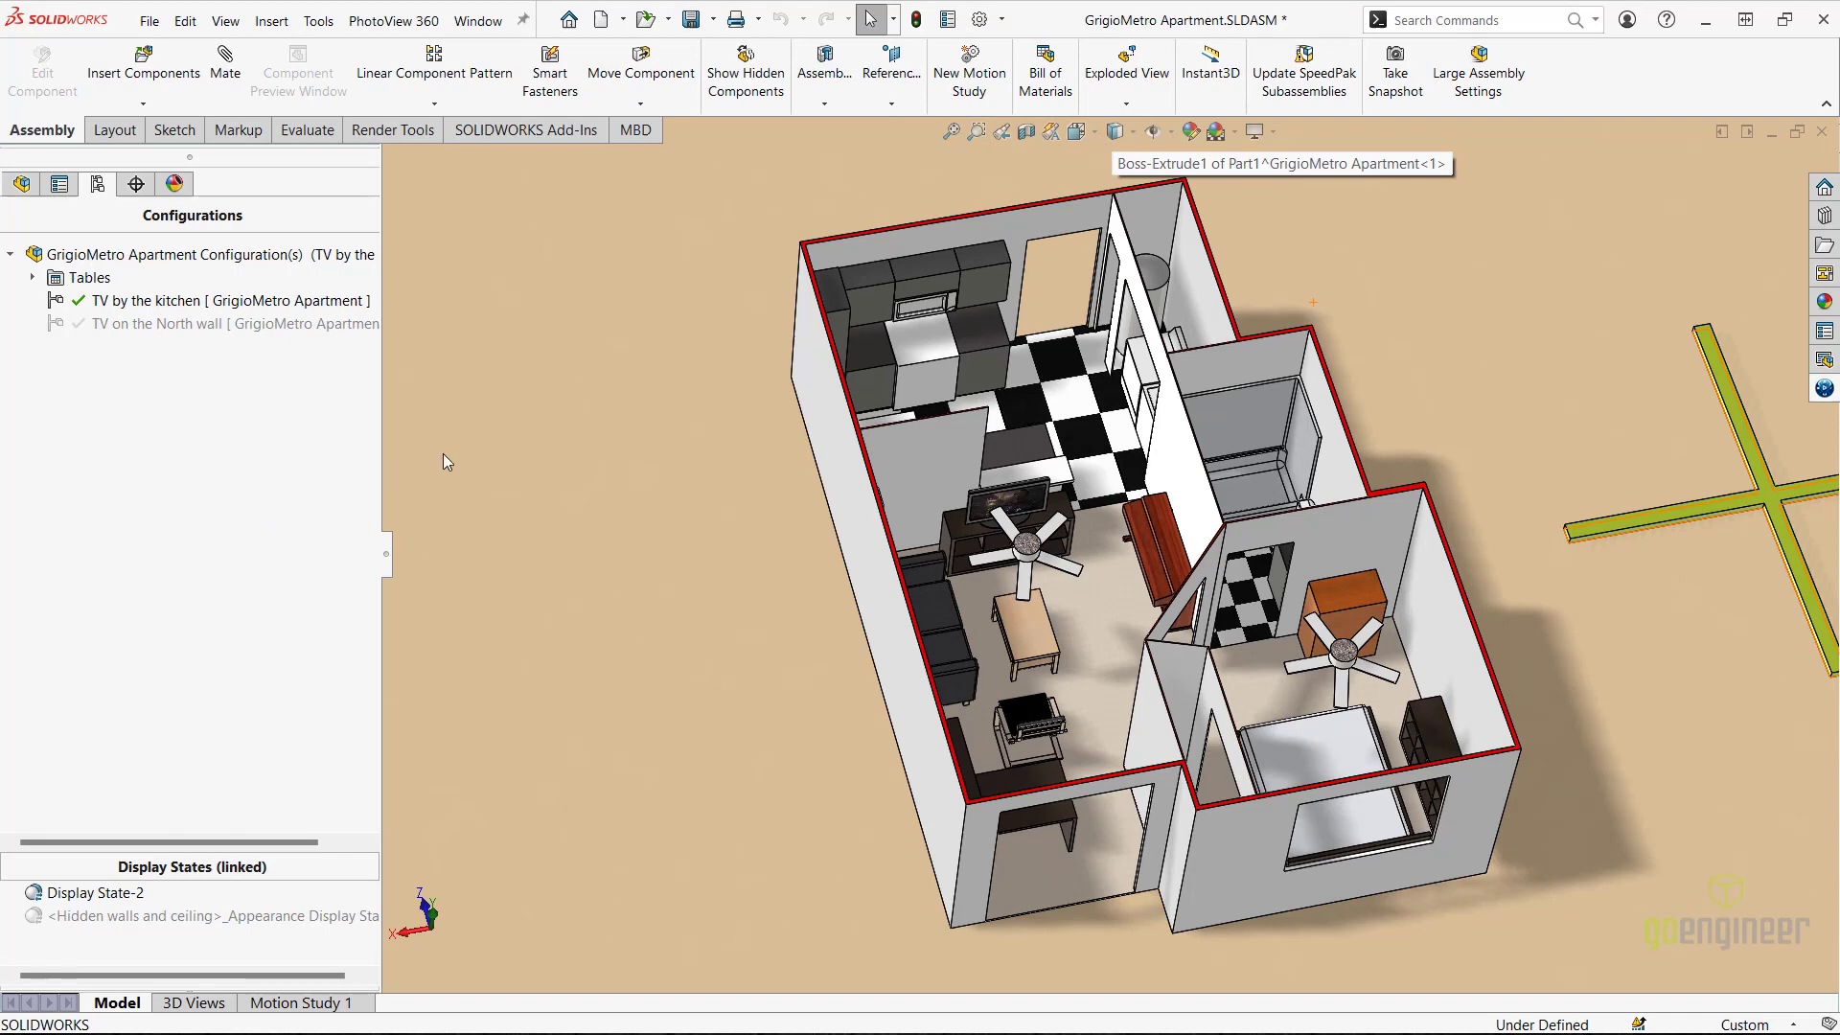
- Fit the apartment to a near top-down view and list the scene's lights and cameras
{"action": "key", "text": "f"}
{"action": "middle_click_drag", "start_coordinate": [951, 446], "coordinate": [1040, 479]}
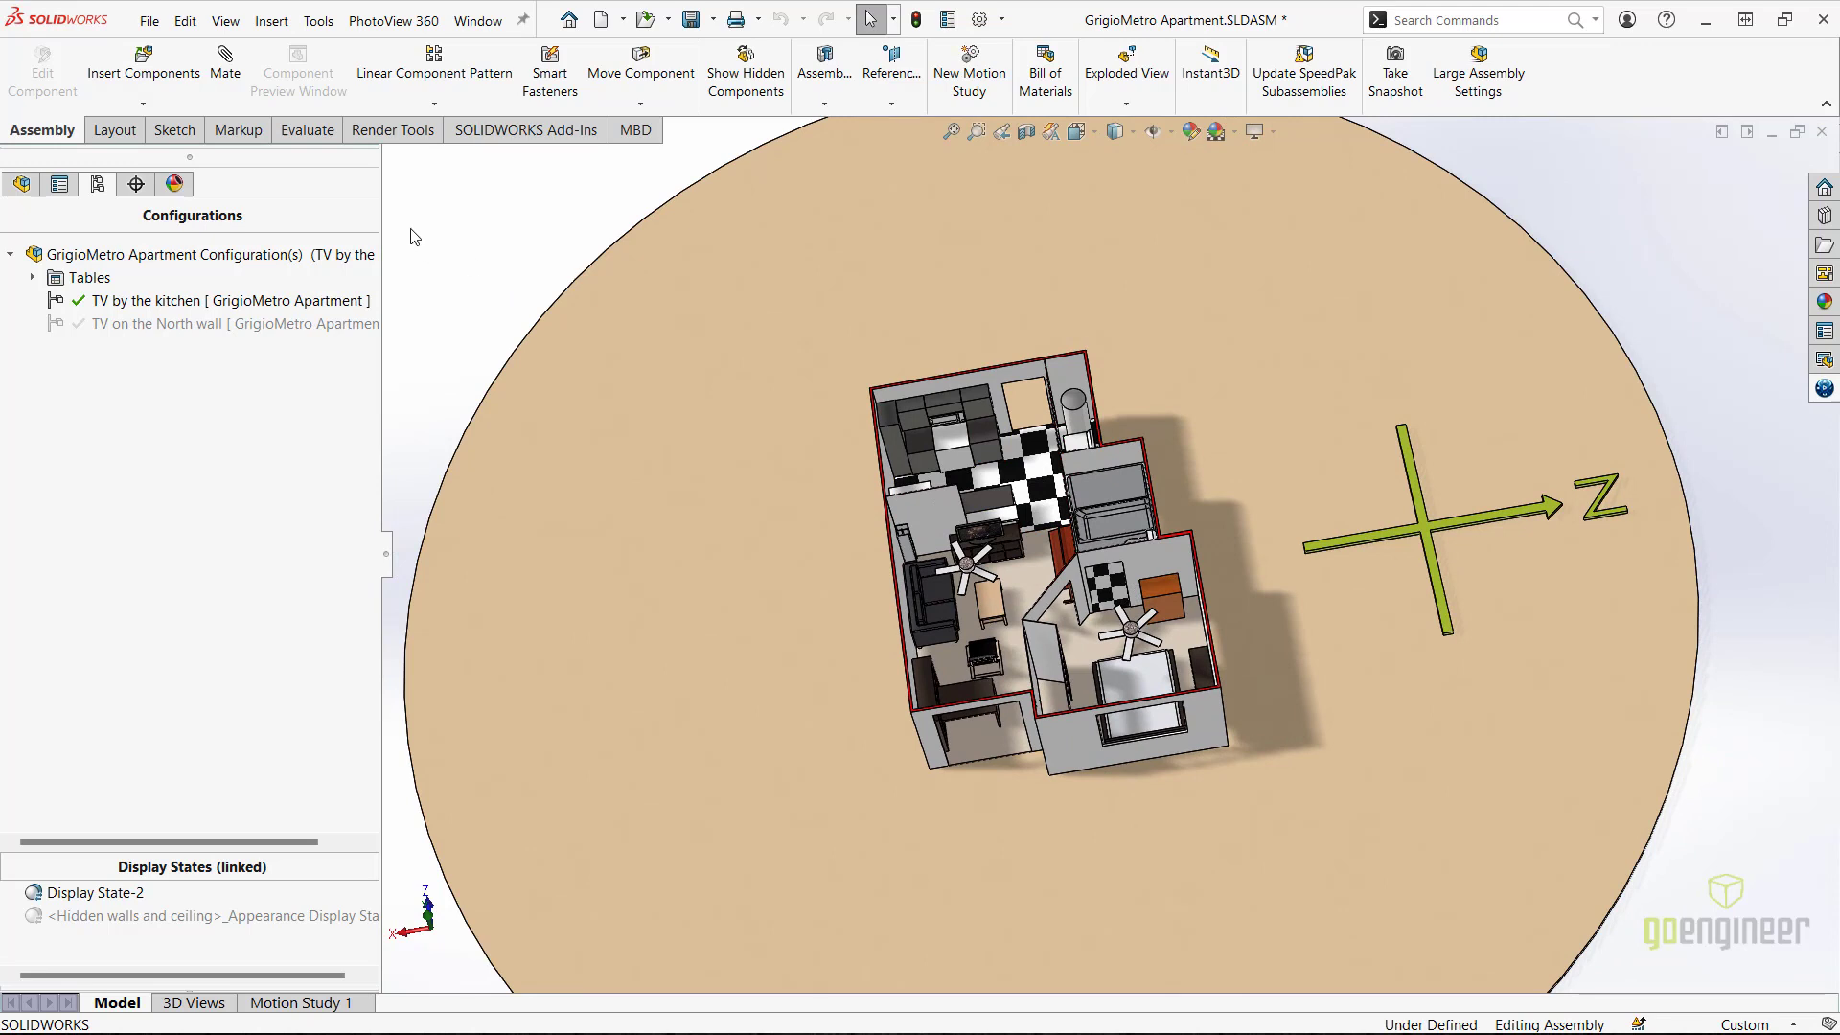
{"action": "left_click", "coordinate": [170, 186]}
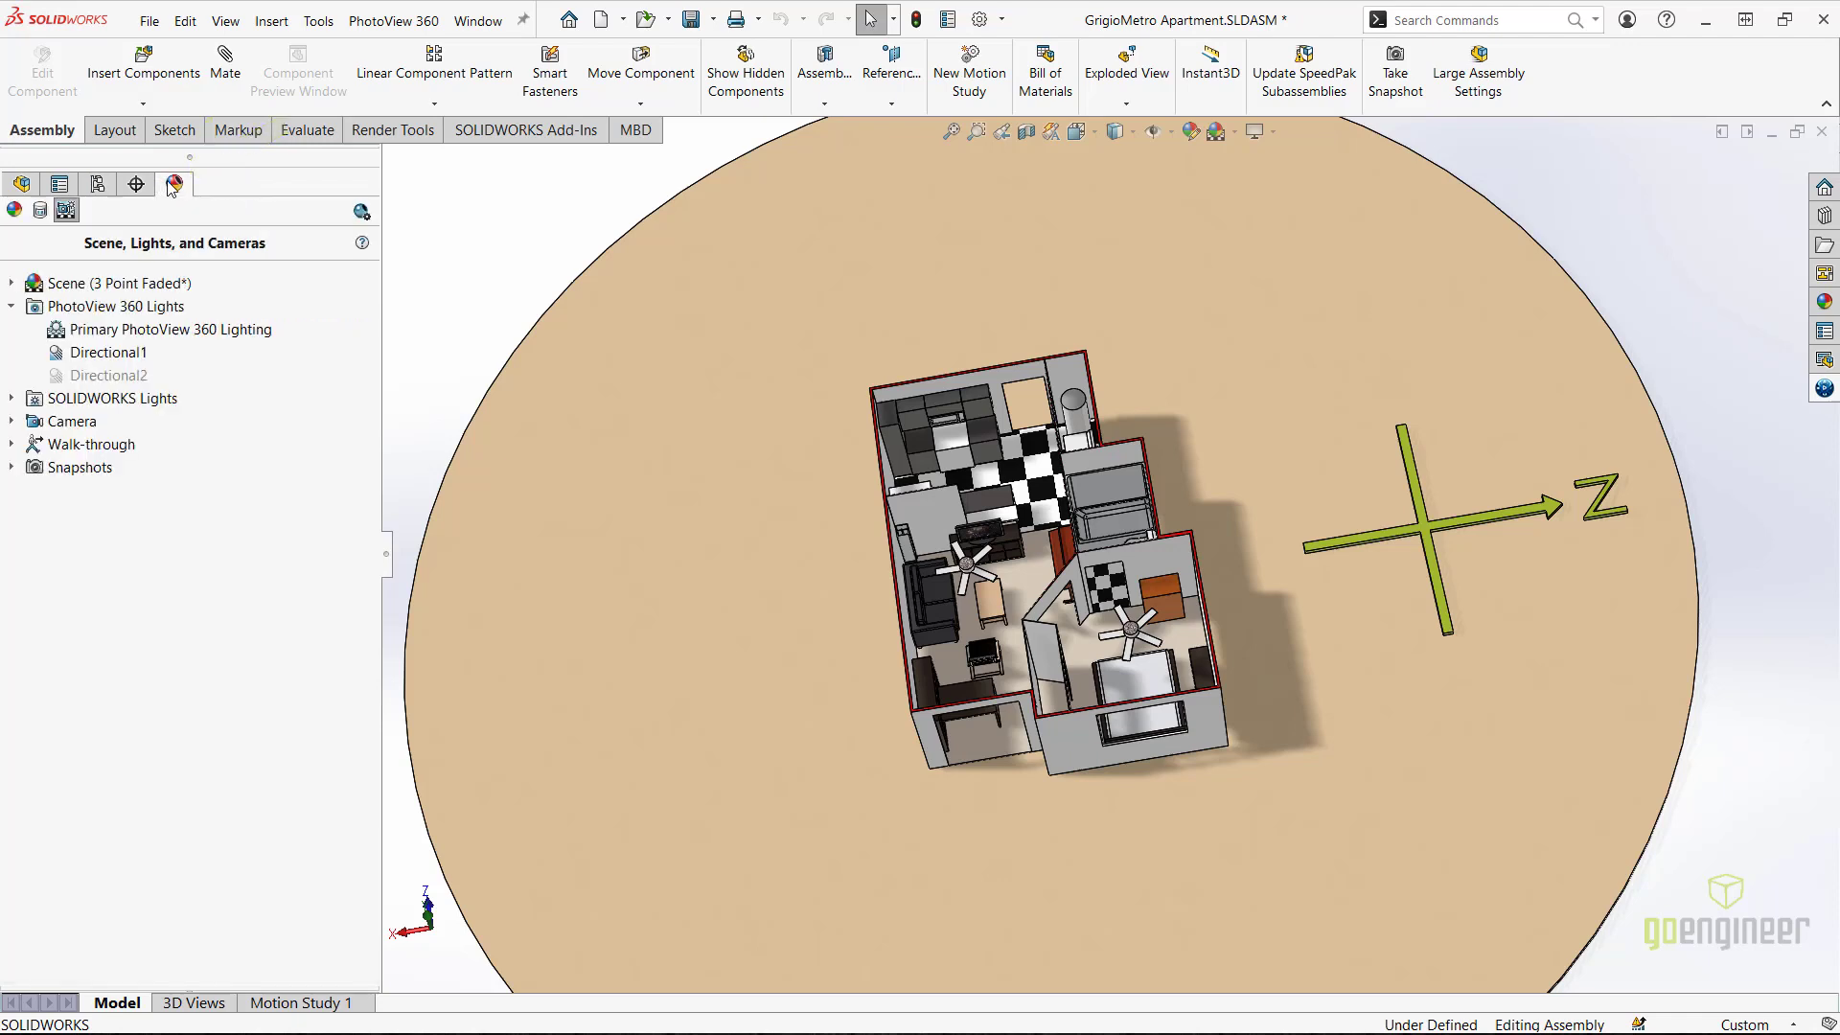
{"action": "left_click", "coordinate": [67, 211]}
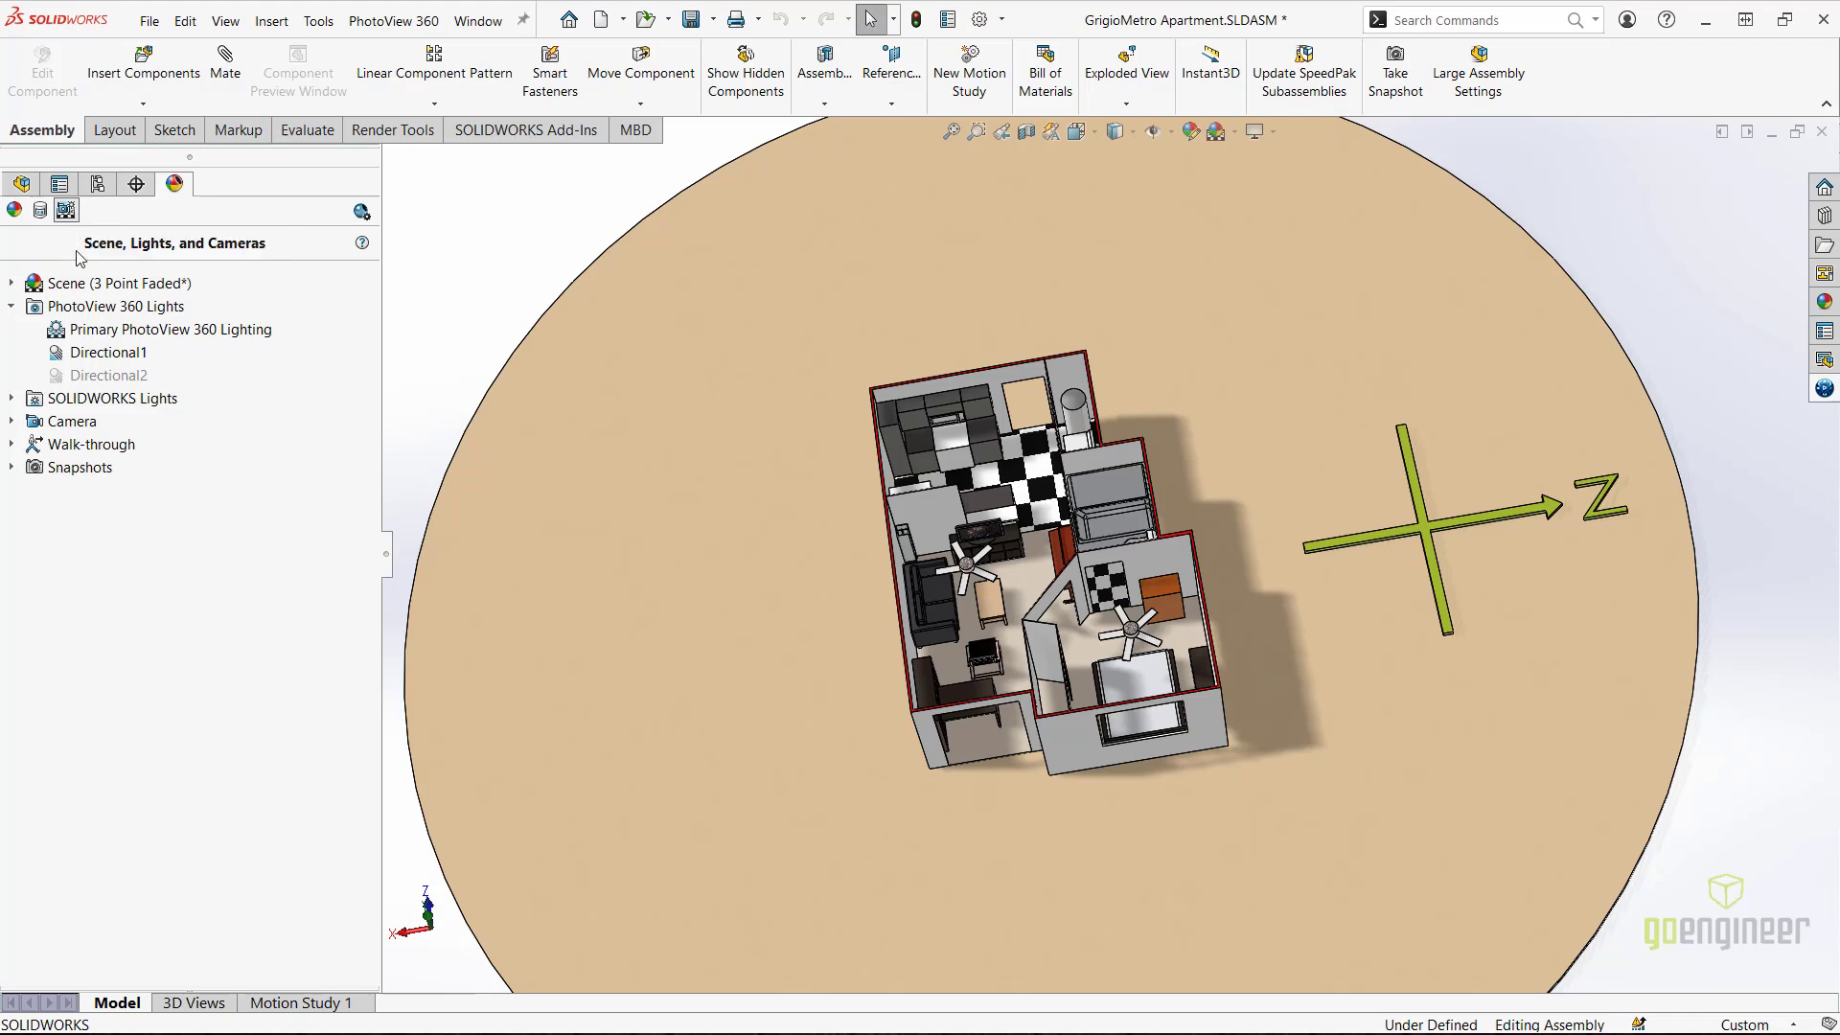
- Show the SOLIDWORKS lights in the viewport, then hide the light symbols again
{"action": "right_click", "coordinate": [19, 396]}
{"action": "left_click", "coordinate": [115, 404]}
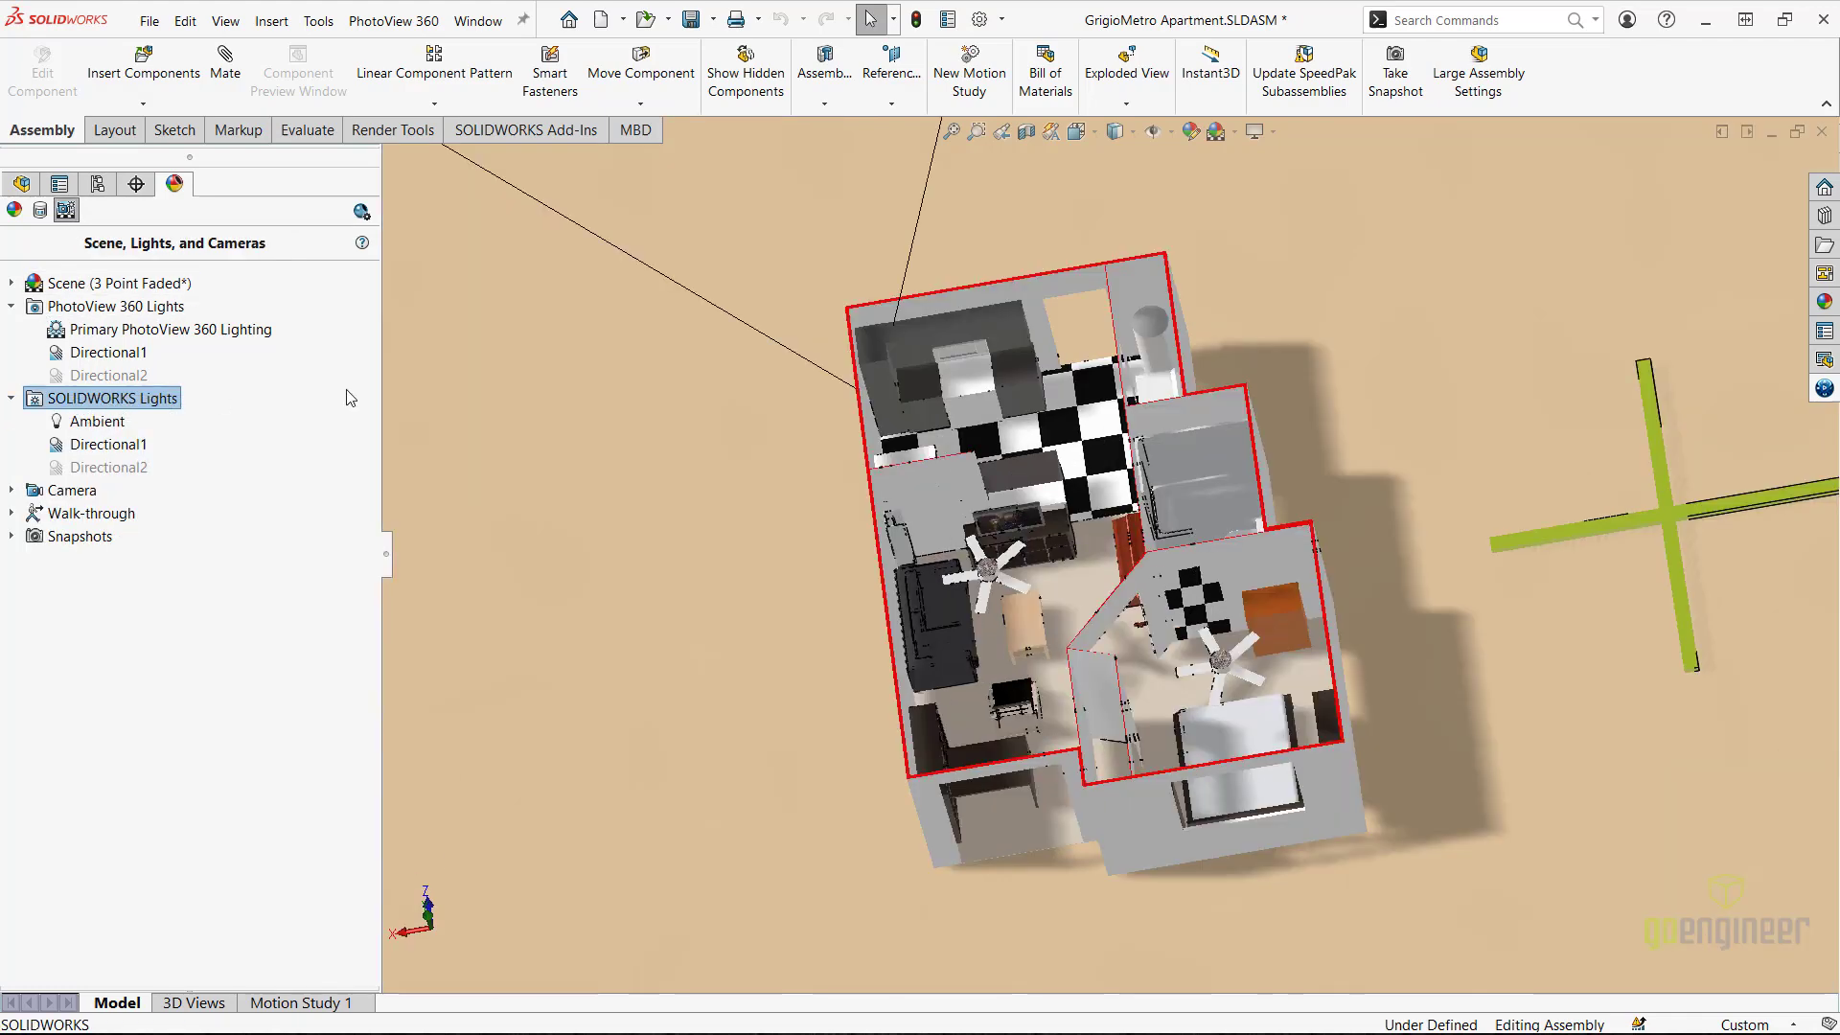
{"action": "key", "text": "f"}
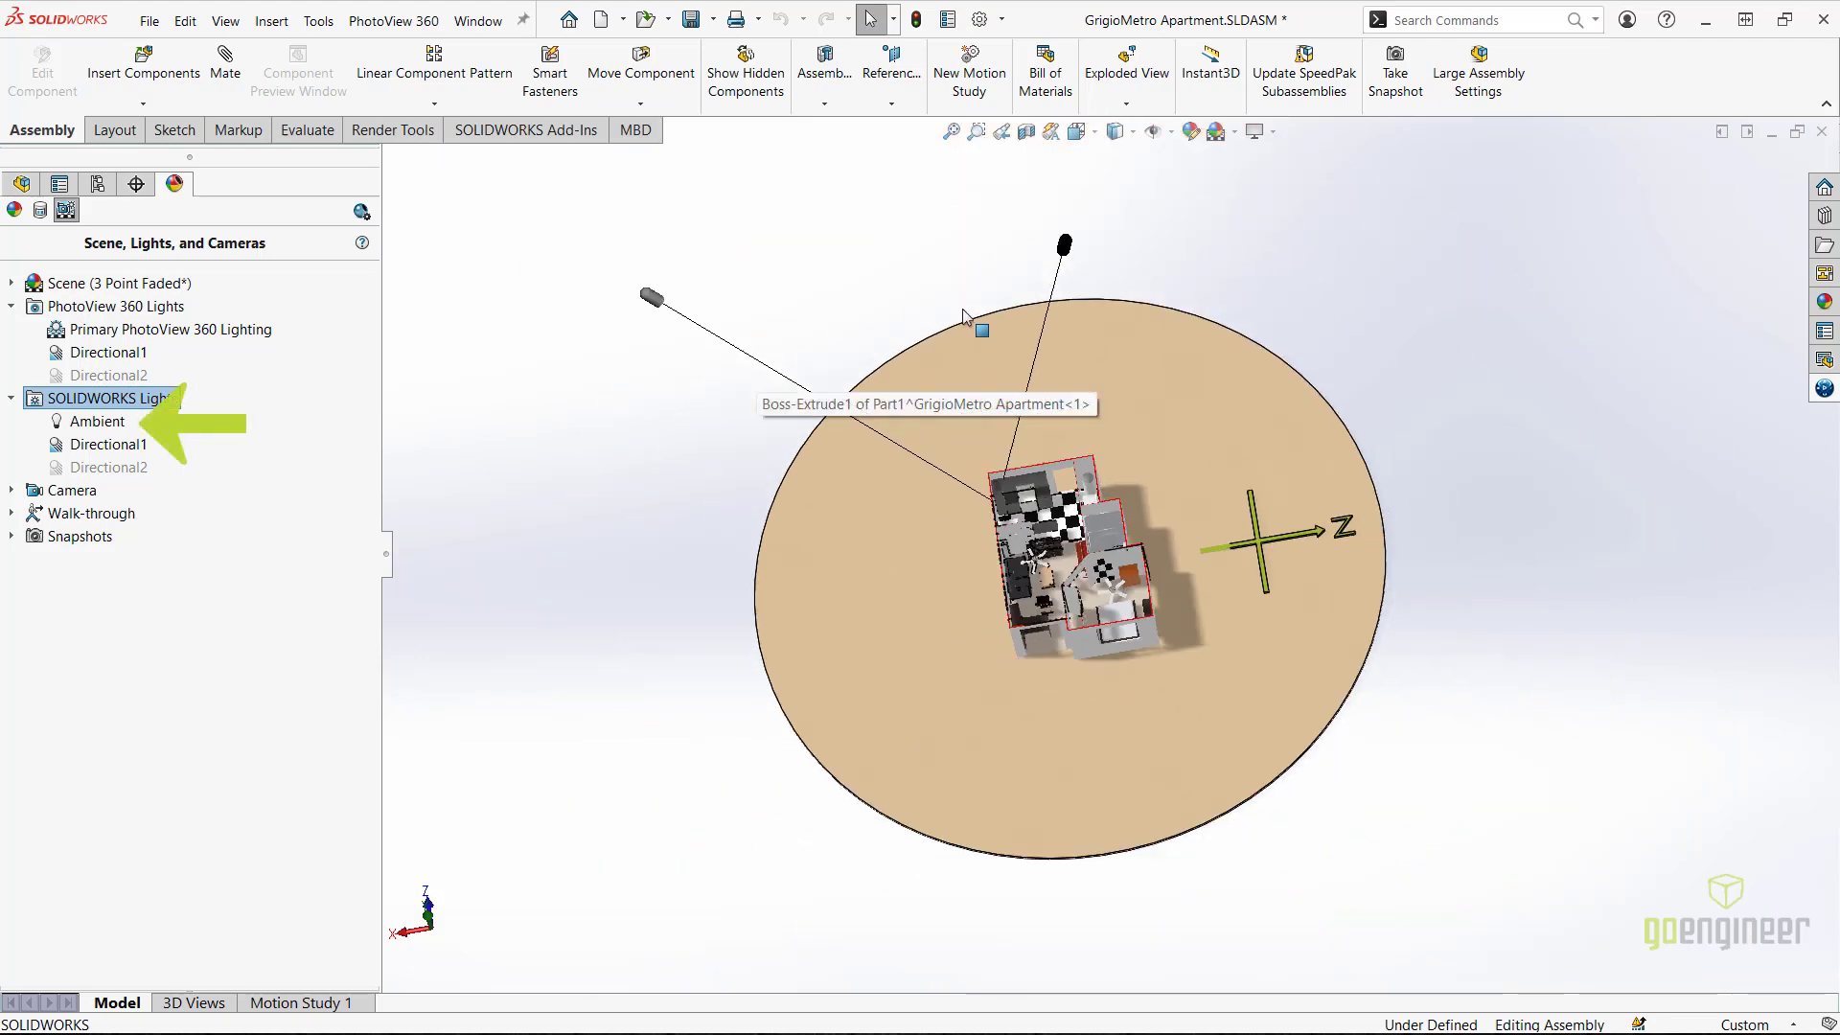
{"action": "left_click", "coordinate": [824, 297]}
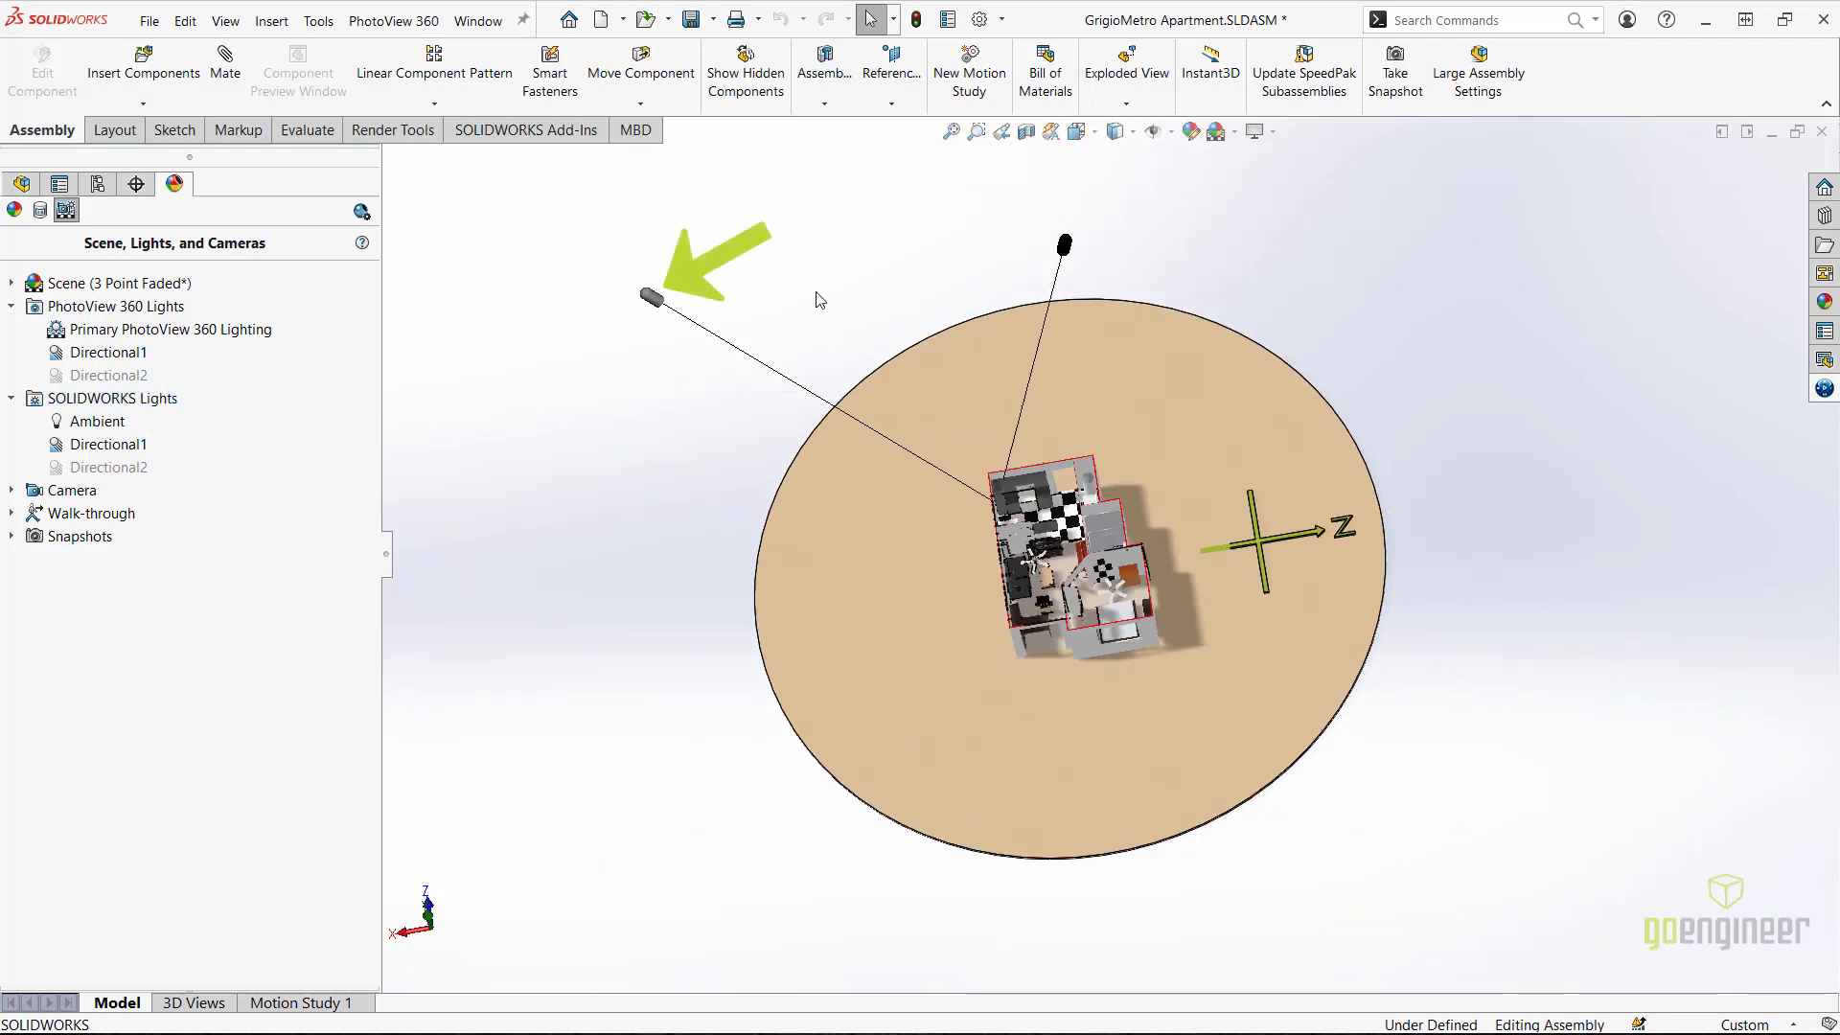
{"action": "right_click", "coordinate": [163, 397]}
{"action": "left_click", "coordinate": [182, 408]}
{"action": "scroll", "coordinate": [1066, 529], "scroll_direction": "down", "scroll_amount": 3}
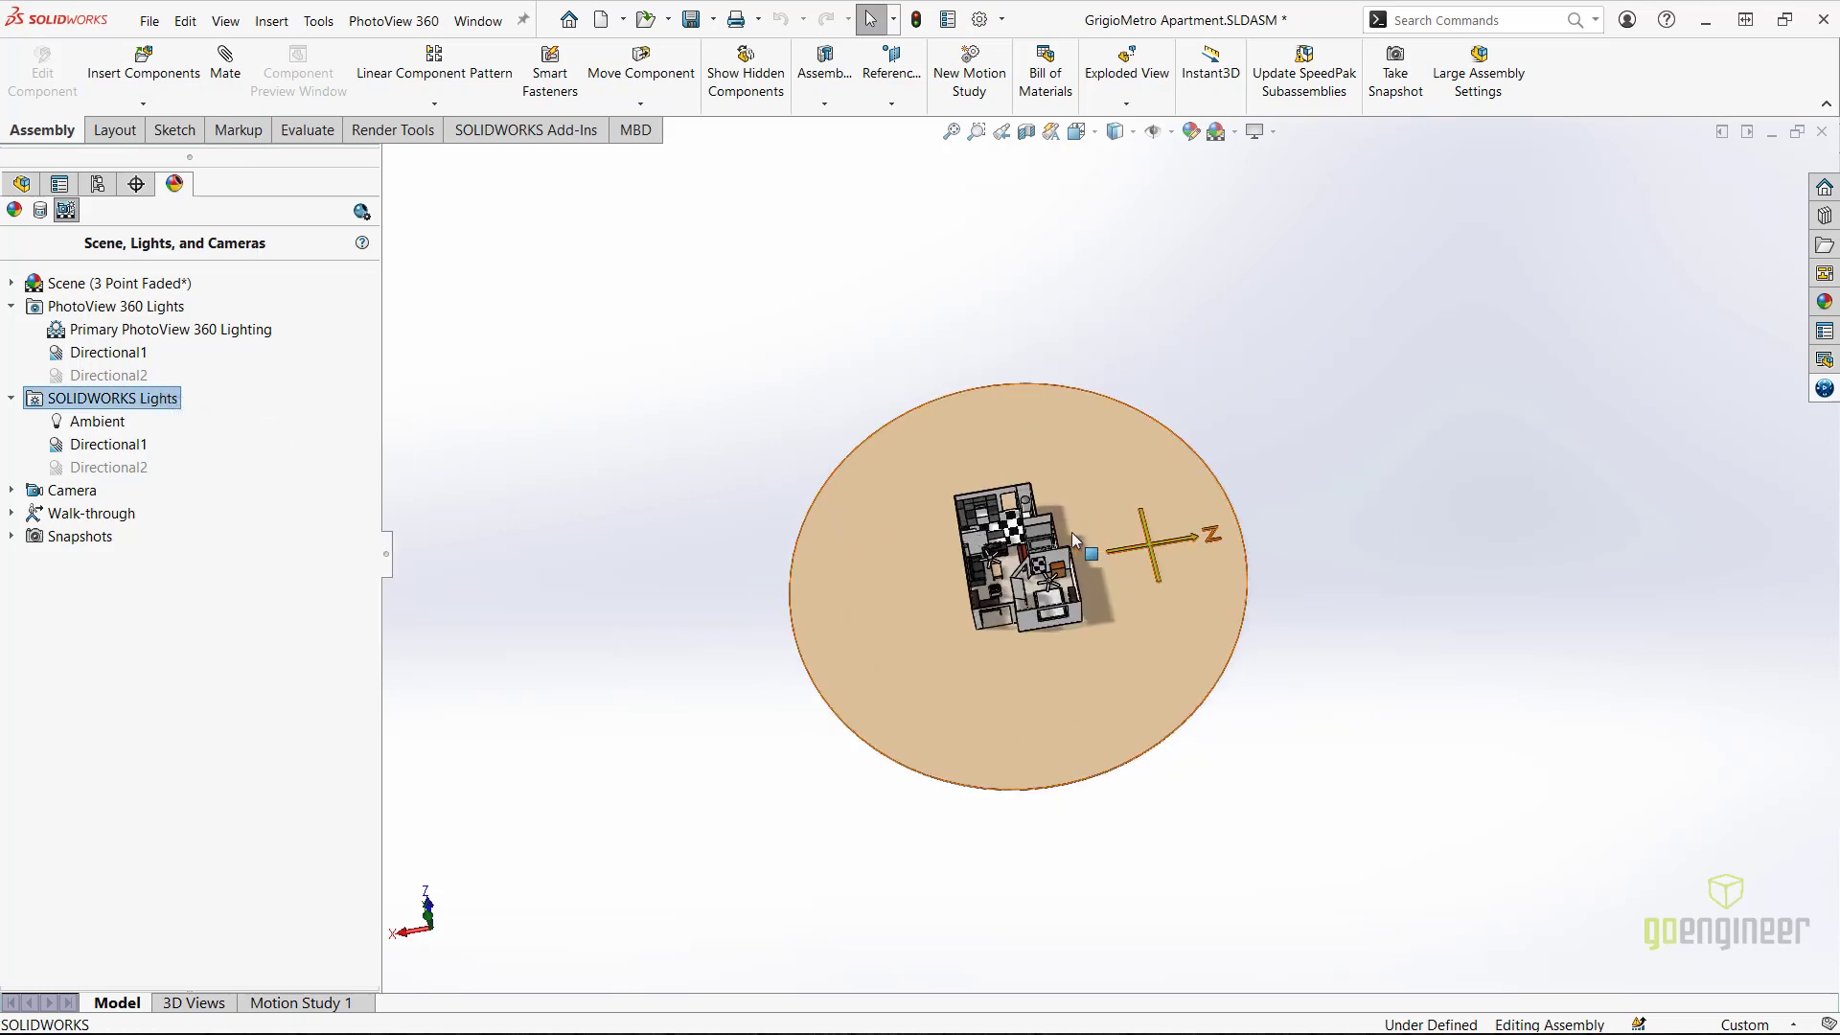
{"action": "scroll", "coordinate": [1061, 525], "scroll_direction": "down", "scroll_amount": 5}
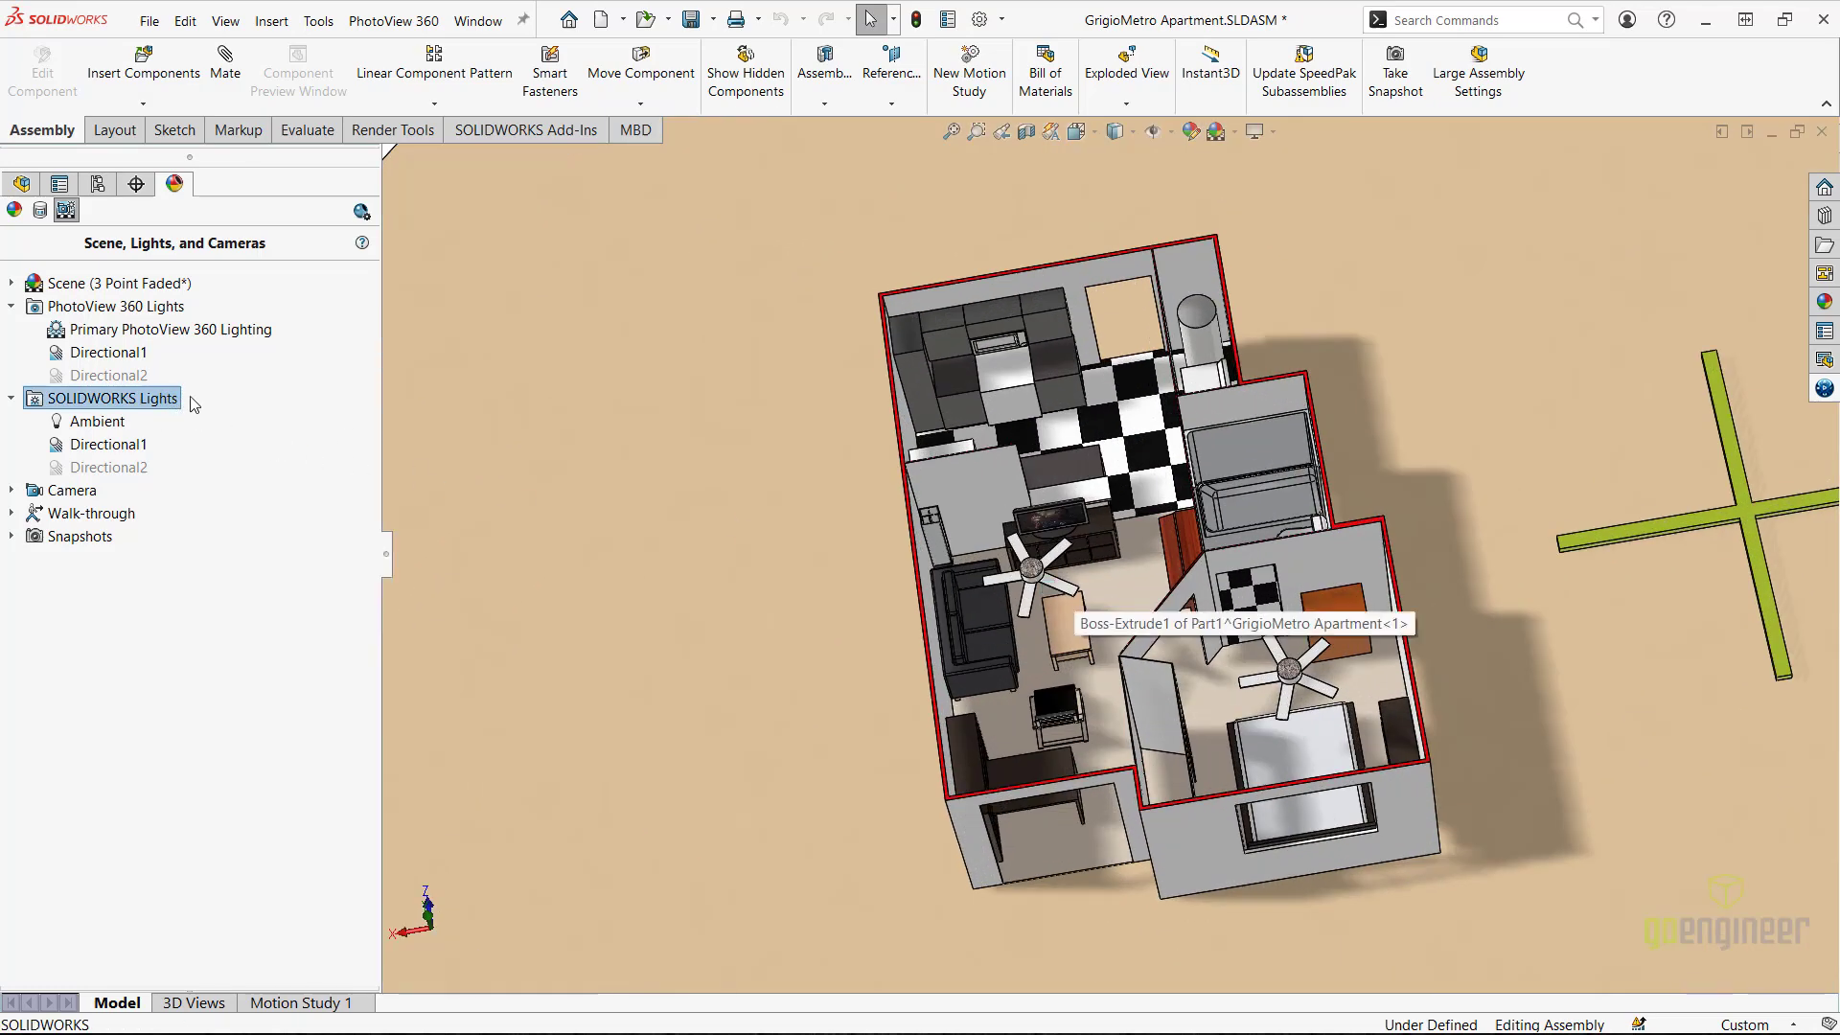
{"action": "right_click", "coordinate": [166, 401]}
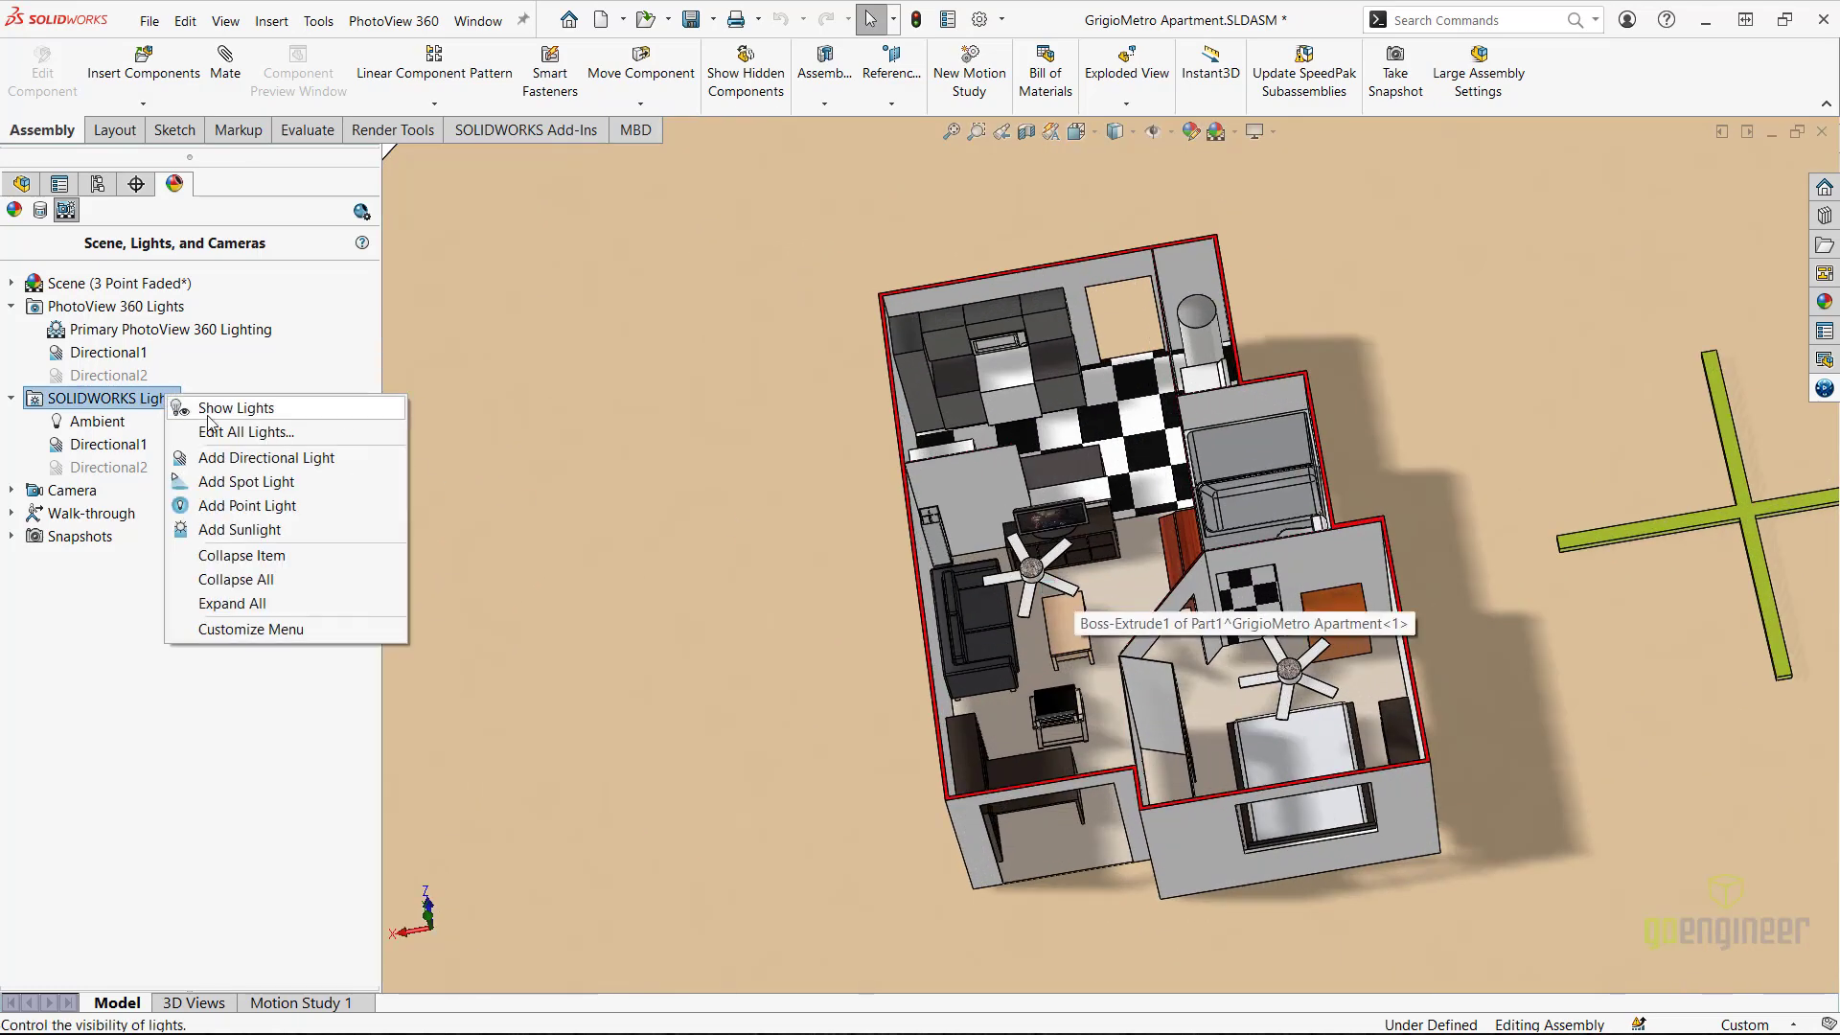
- Add a sunlight with north set from an edge of the Expedit Shelving Unit 58x58x15
{"action": "left_click", "coordinate": [295, 532]}
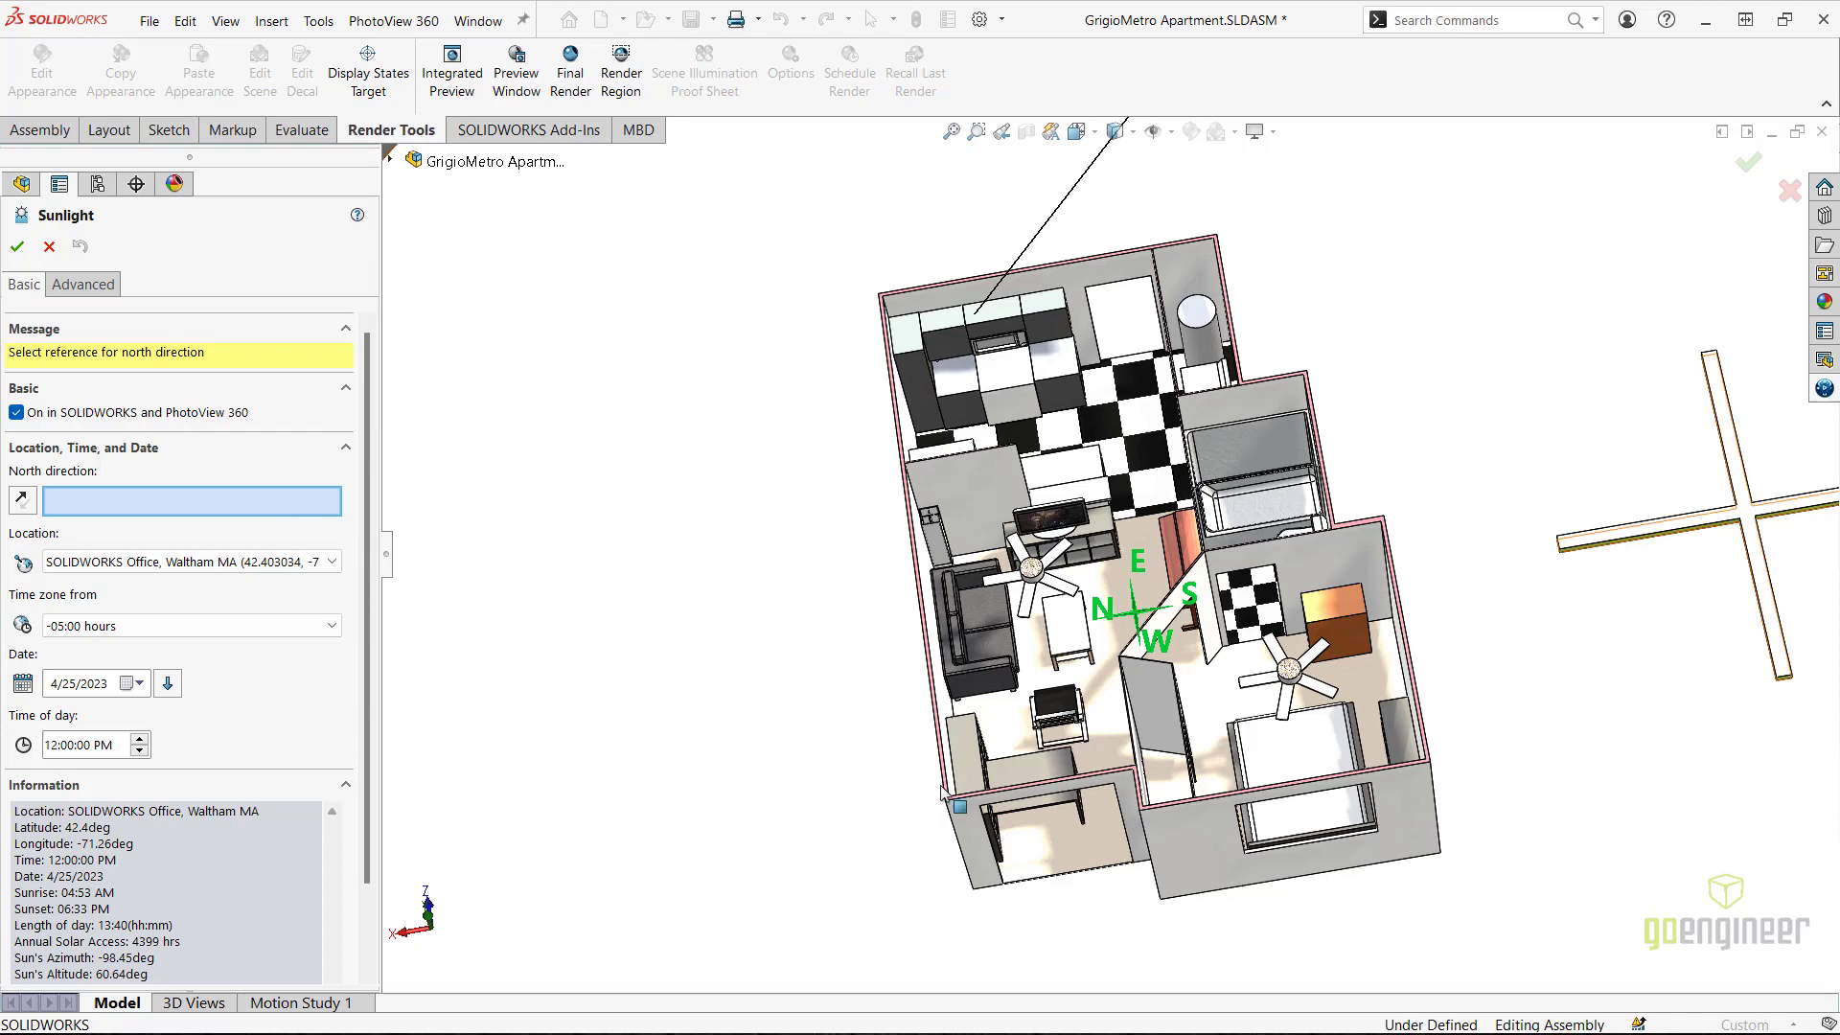
{"action": "left_click", "coordinate": [1043, 813]}
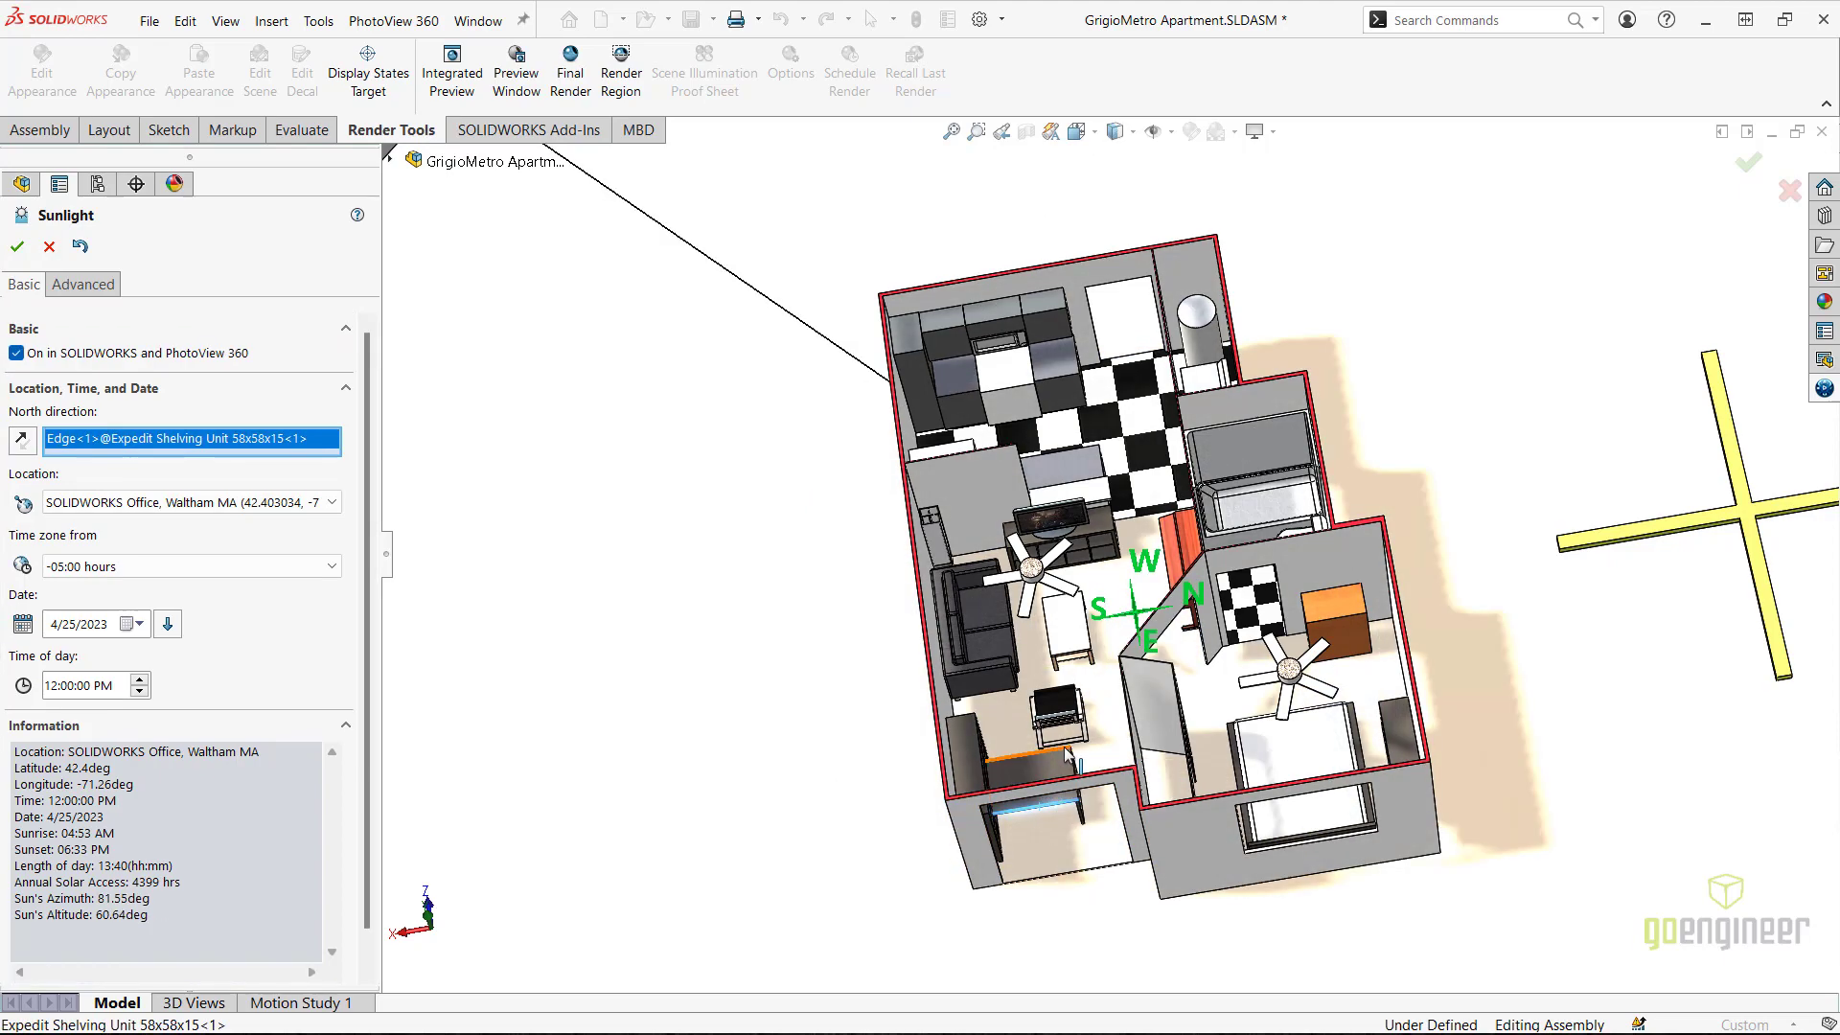
{"action": "middle_click_drag", "start_coordinate": [1091, 736], "coordinate": [1205, 651]}
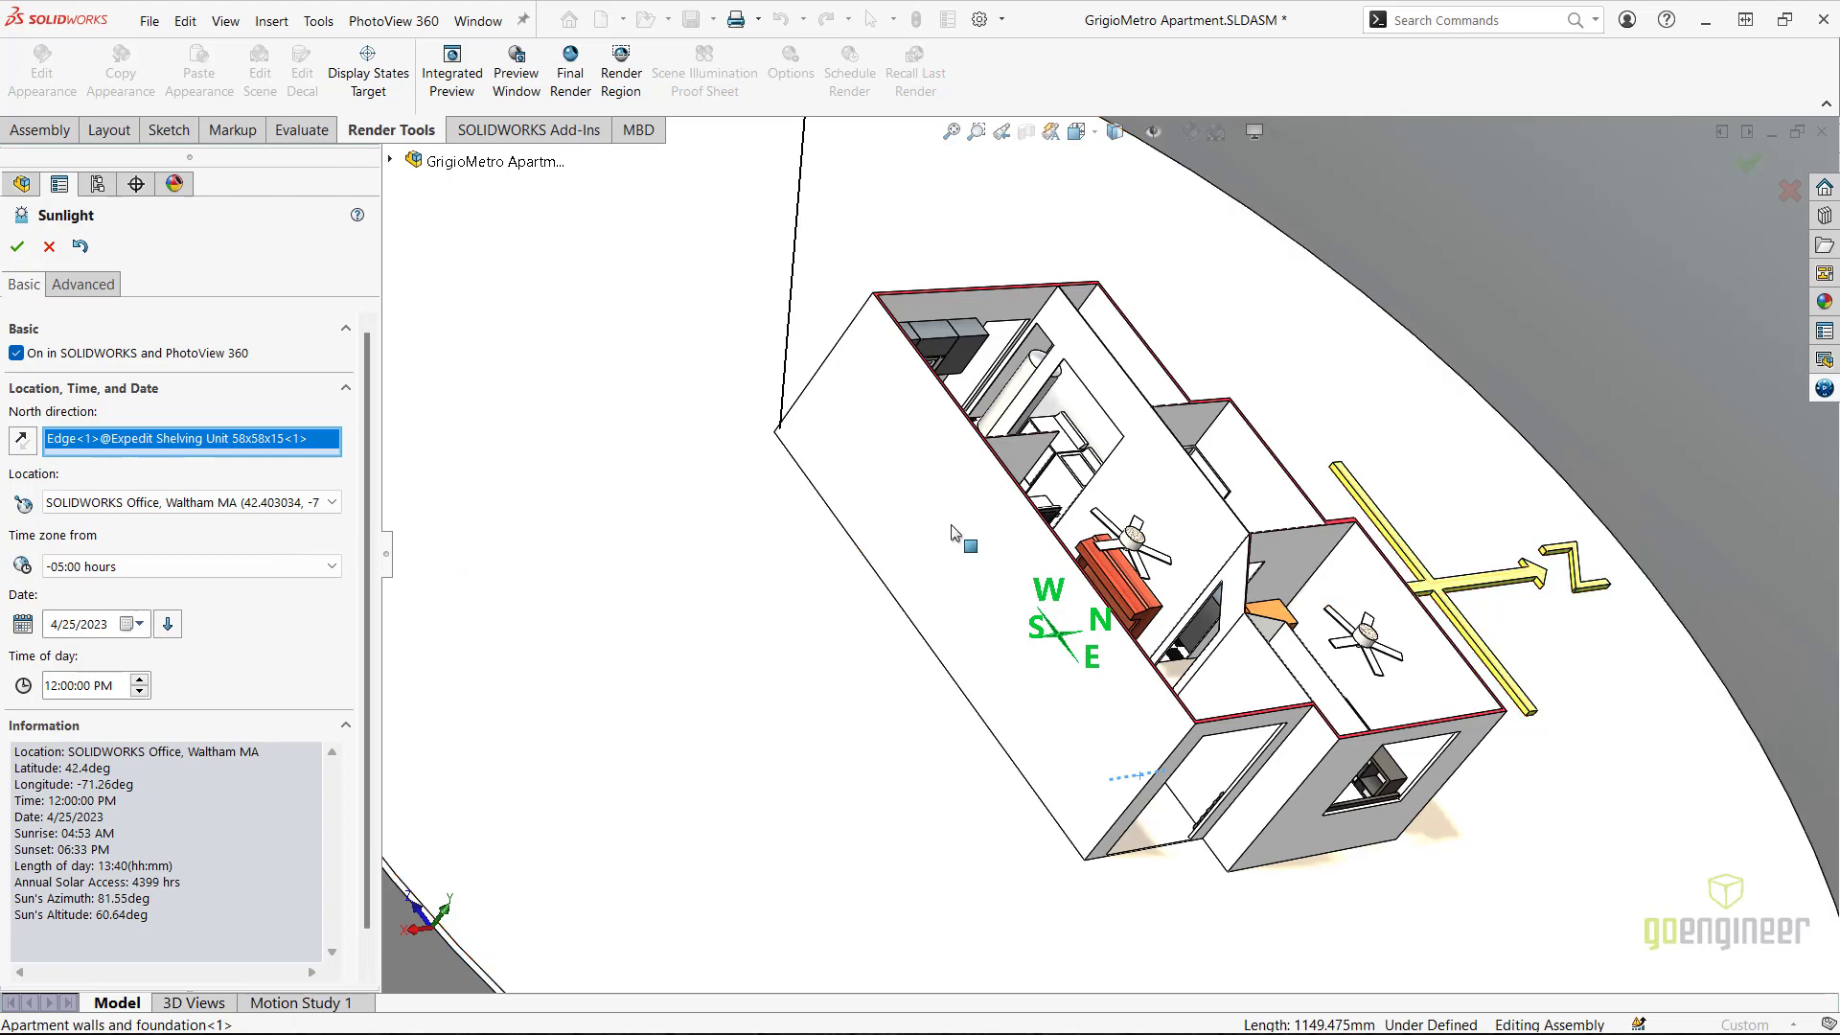
{"action": "middle_click_drag", "start_coordinate": [964, 540], "coordinate": [874, 610]}
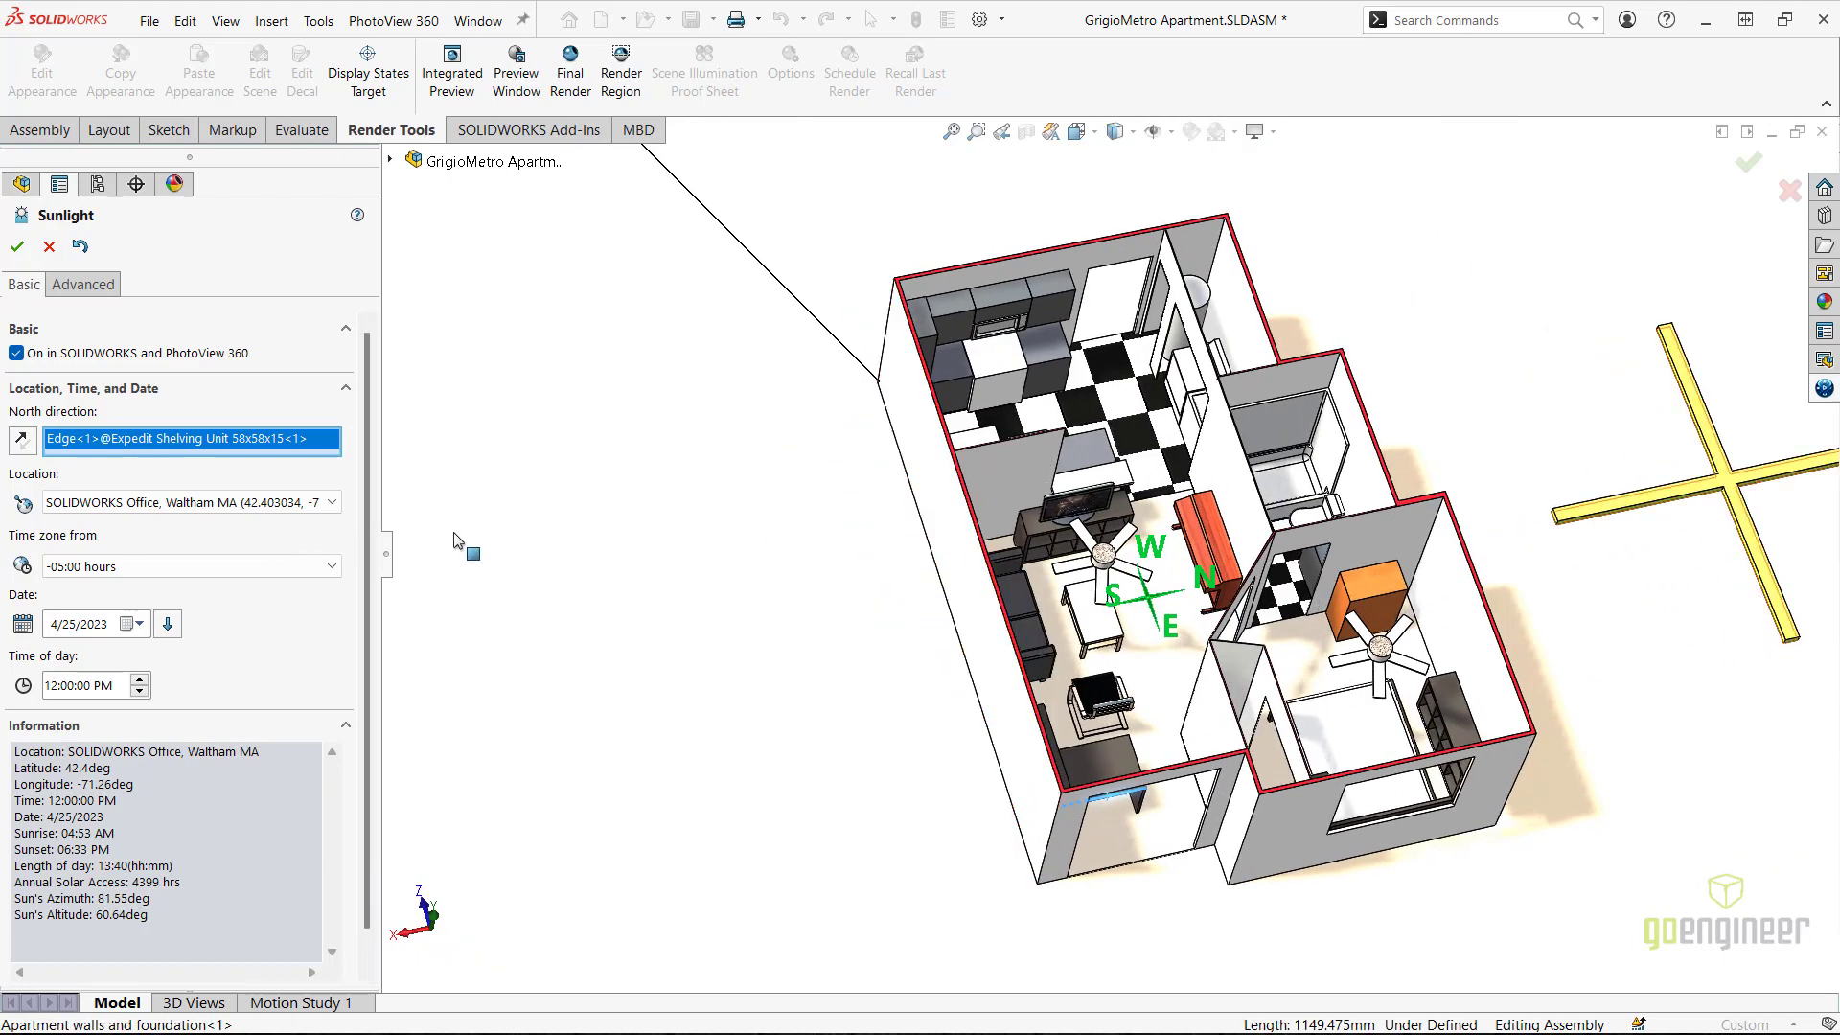
{"action": "scroll", "coordinate": [1350, 523], "scroll_direction": "down", "scroll_amount": 3}
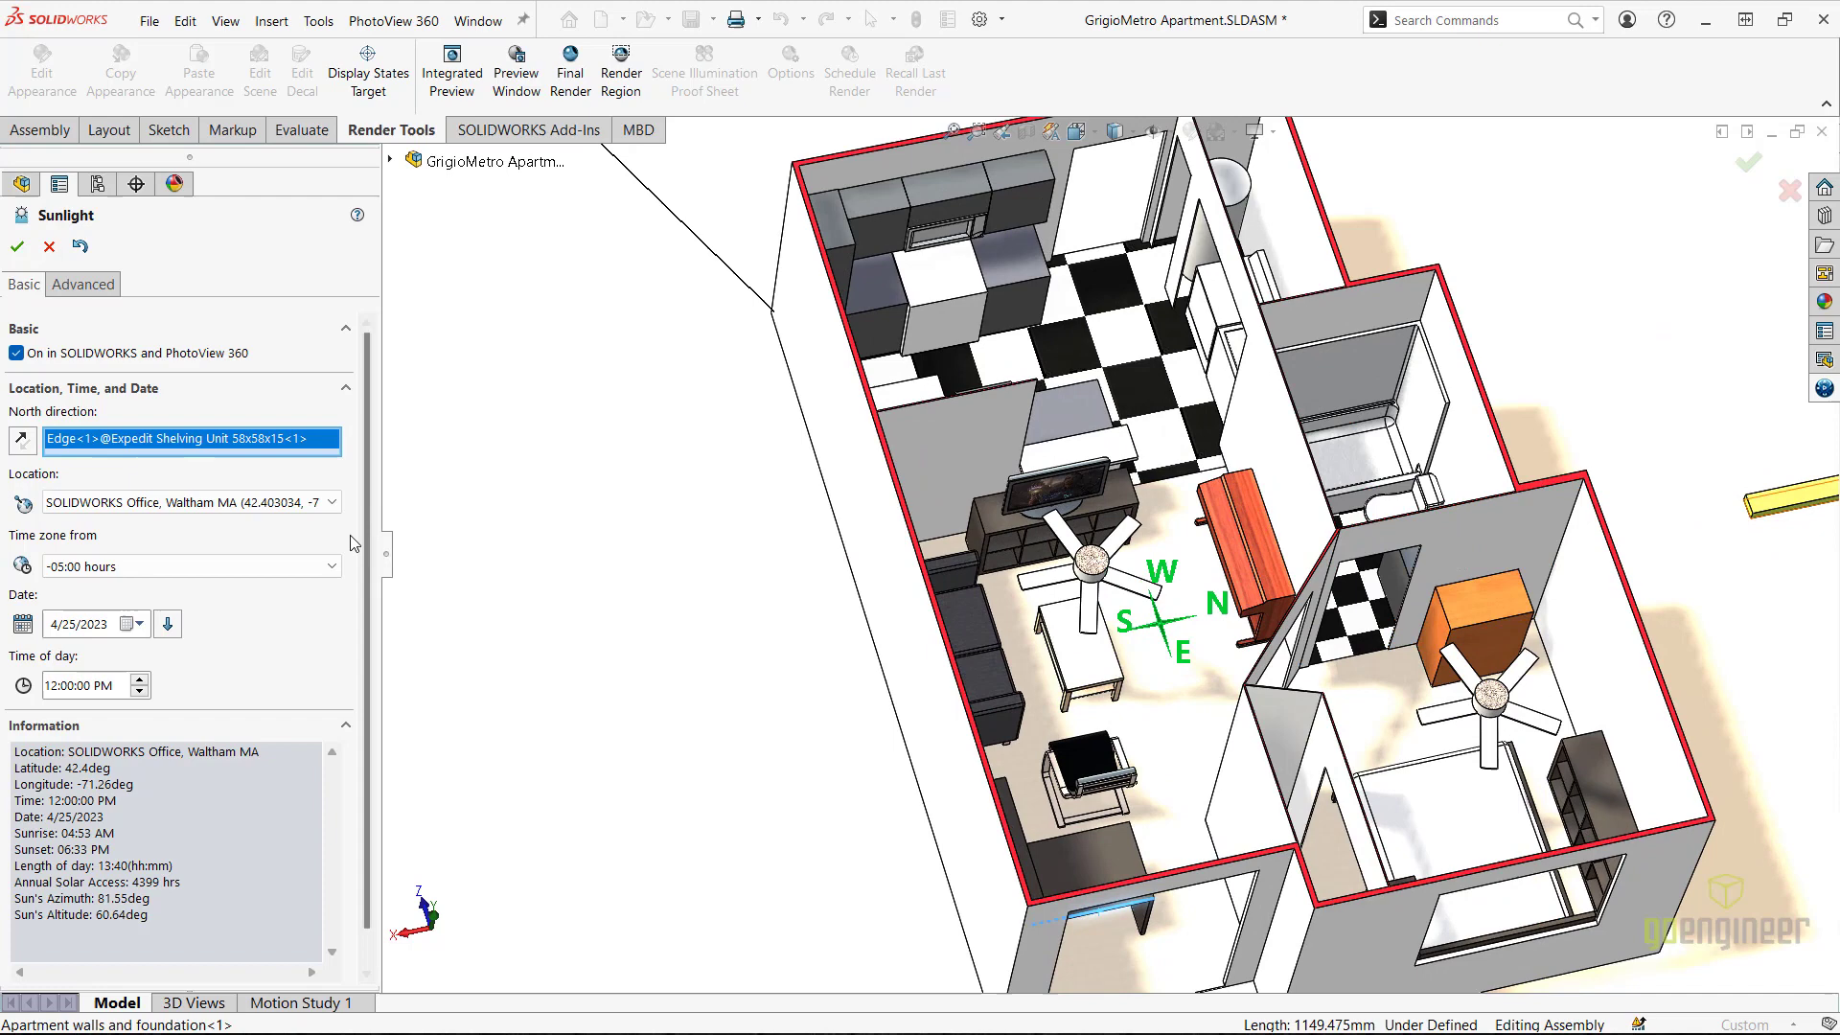
- Set the sunlight location to Los Angeles, CA, date 4/21/2023, time 10:00 AM
{"action": "left_click", "coordinate": [325, 504]}
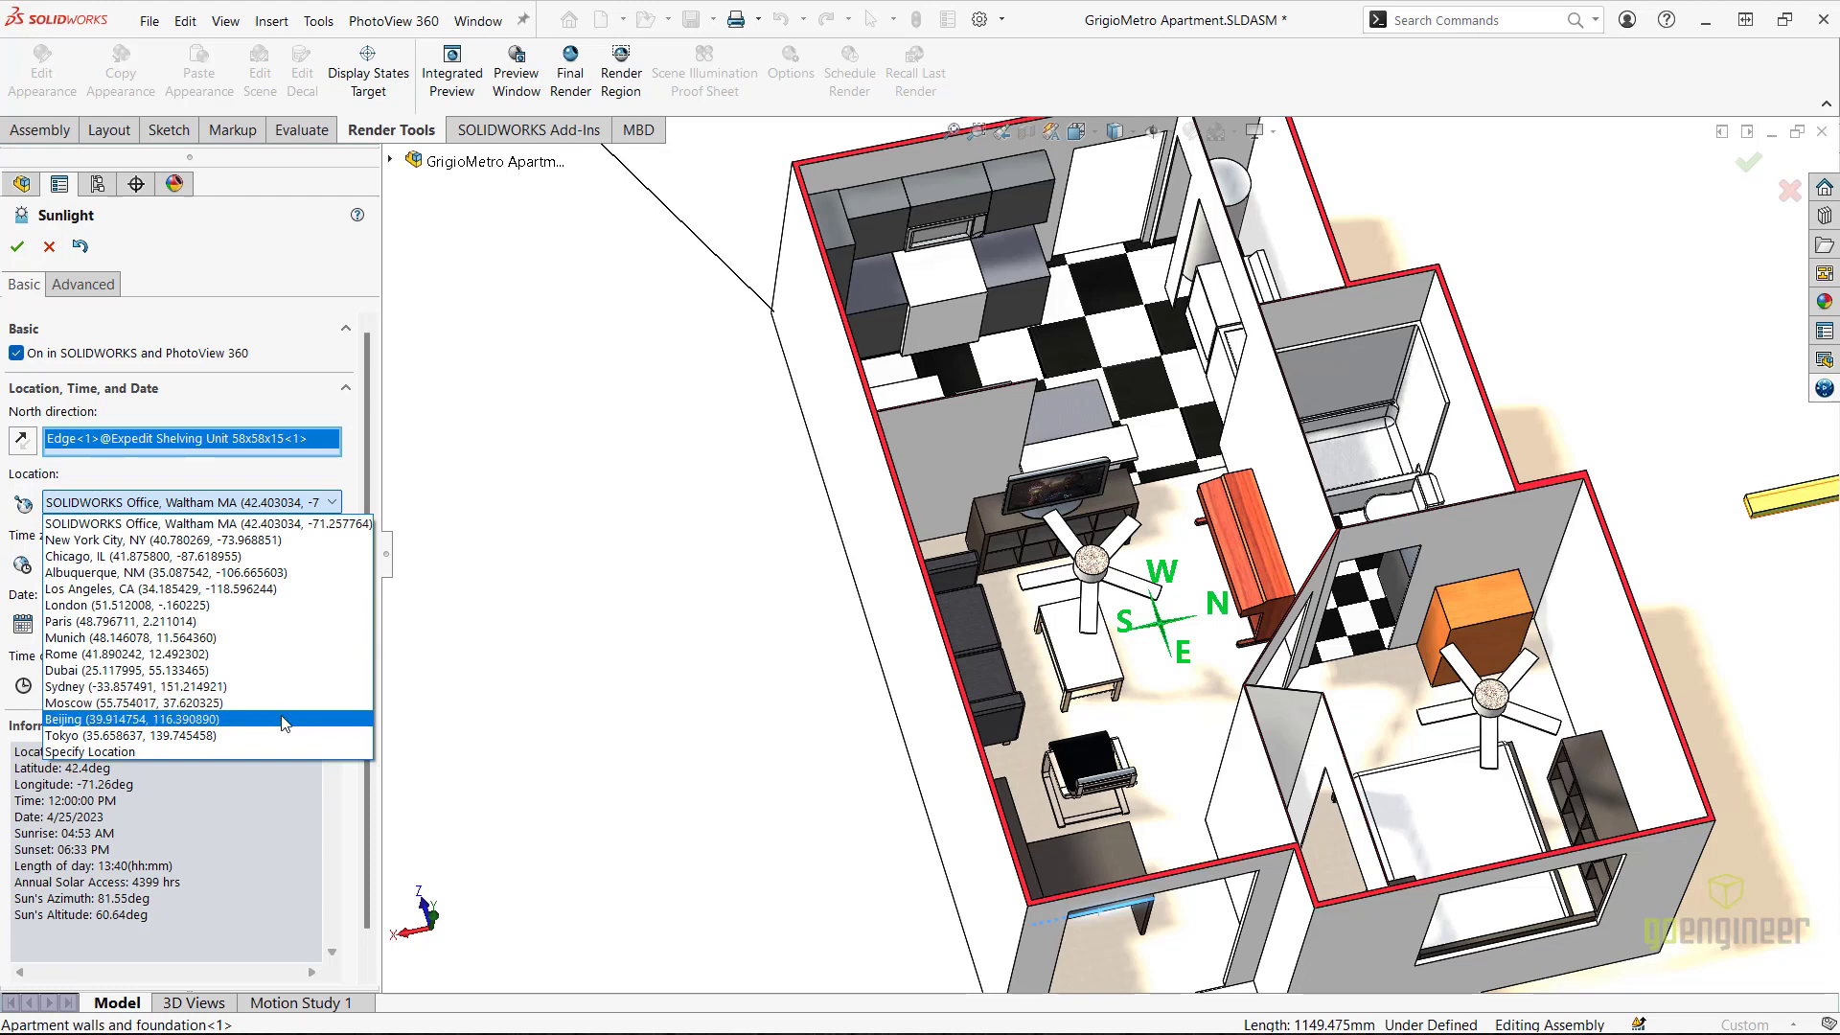
{"action": "left_click", "coordinate": [261, 750]}
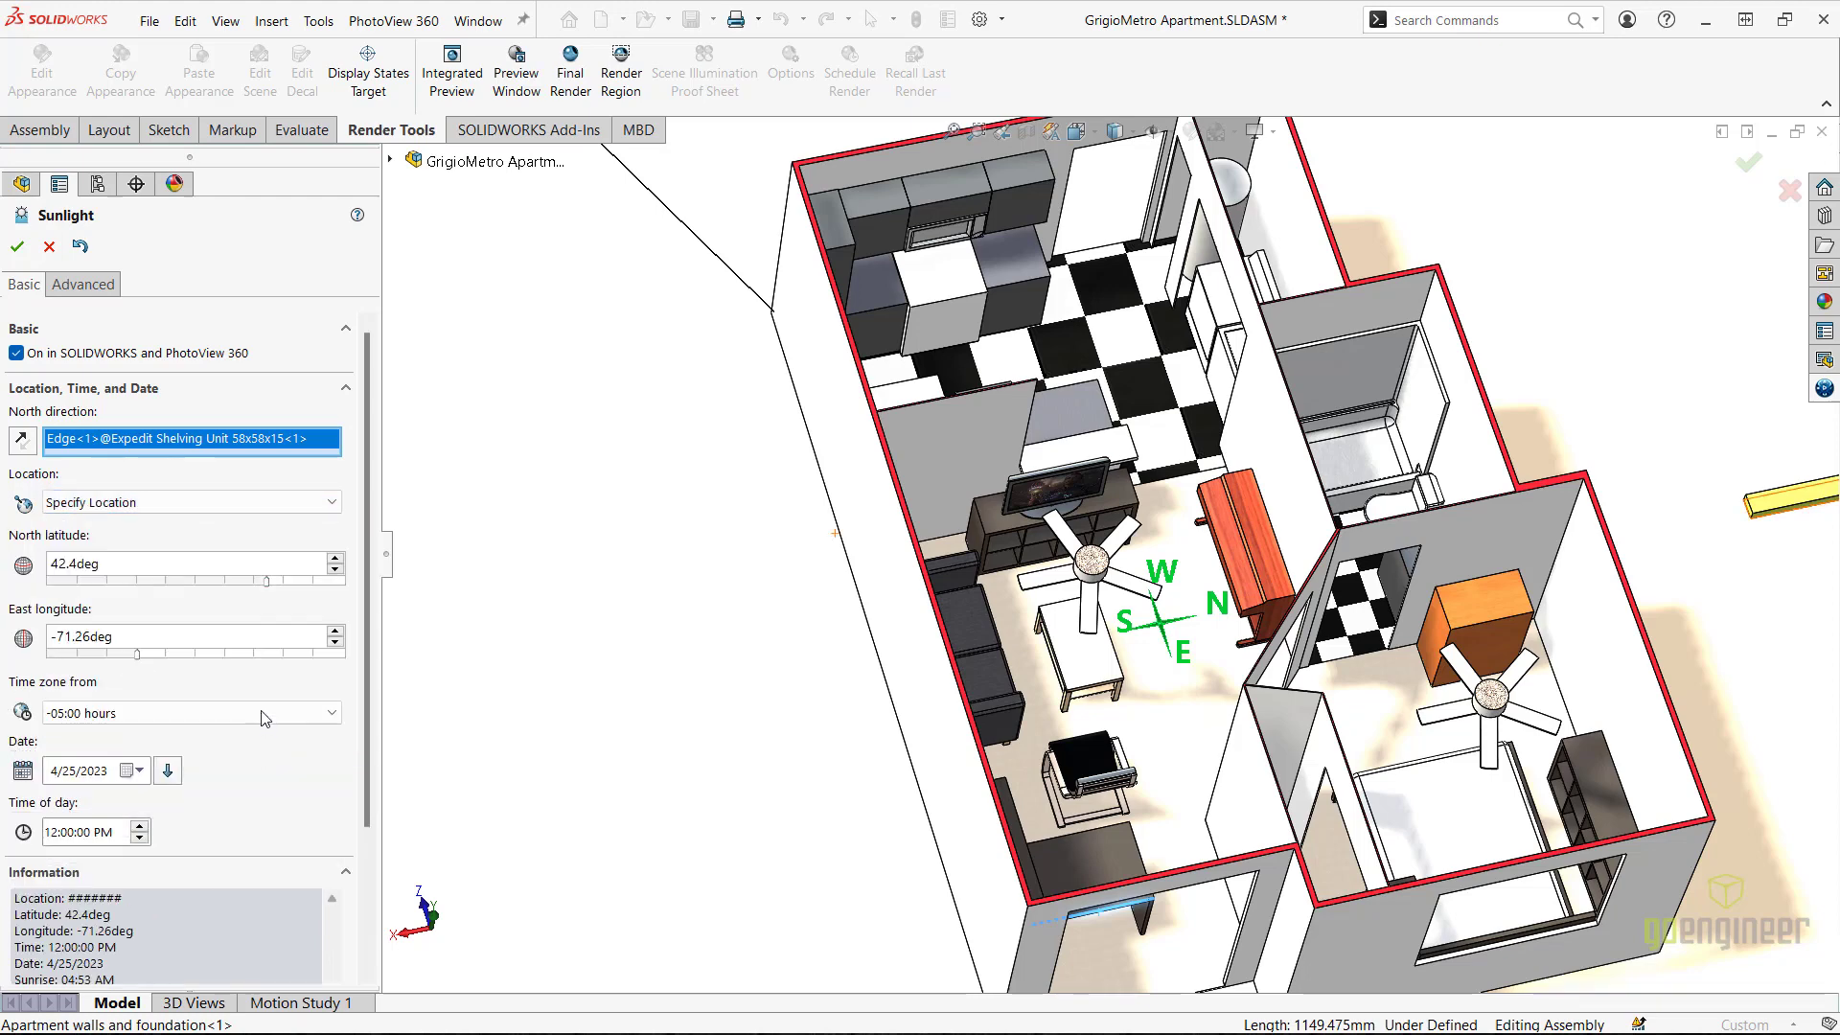
{"action": "left_click", "coordinate": [263, 502]}
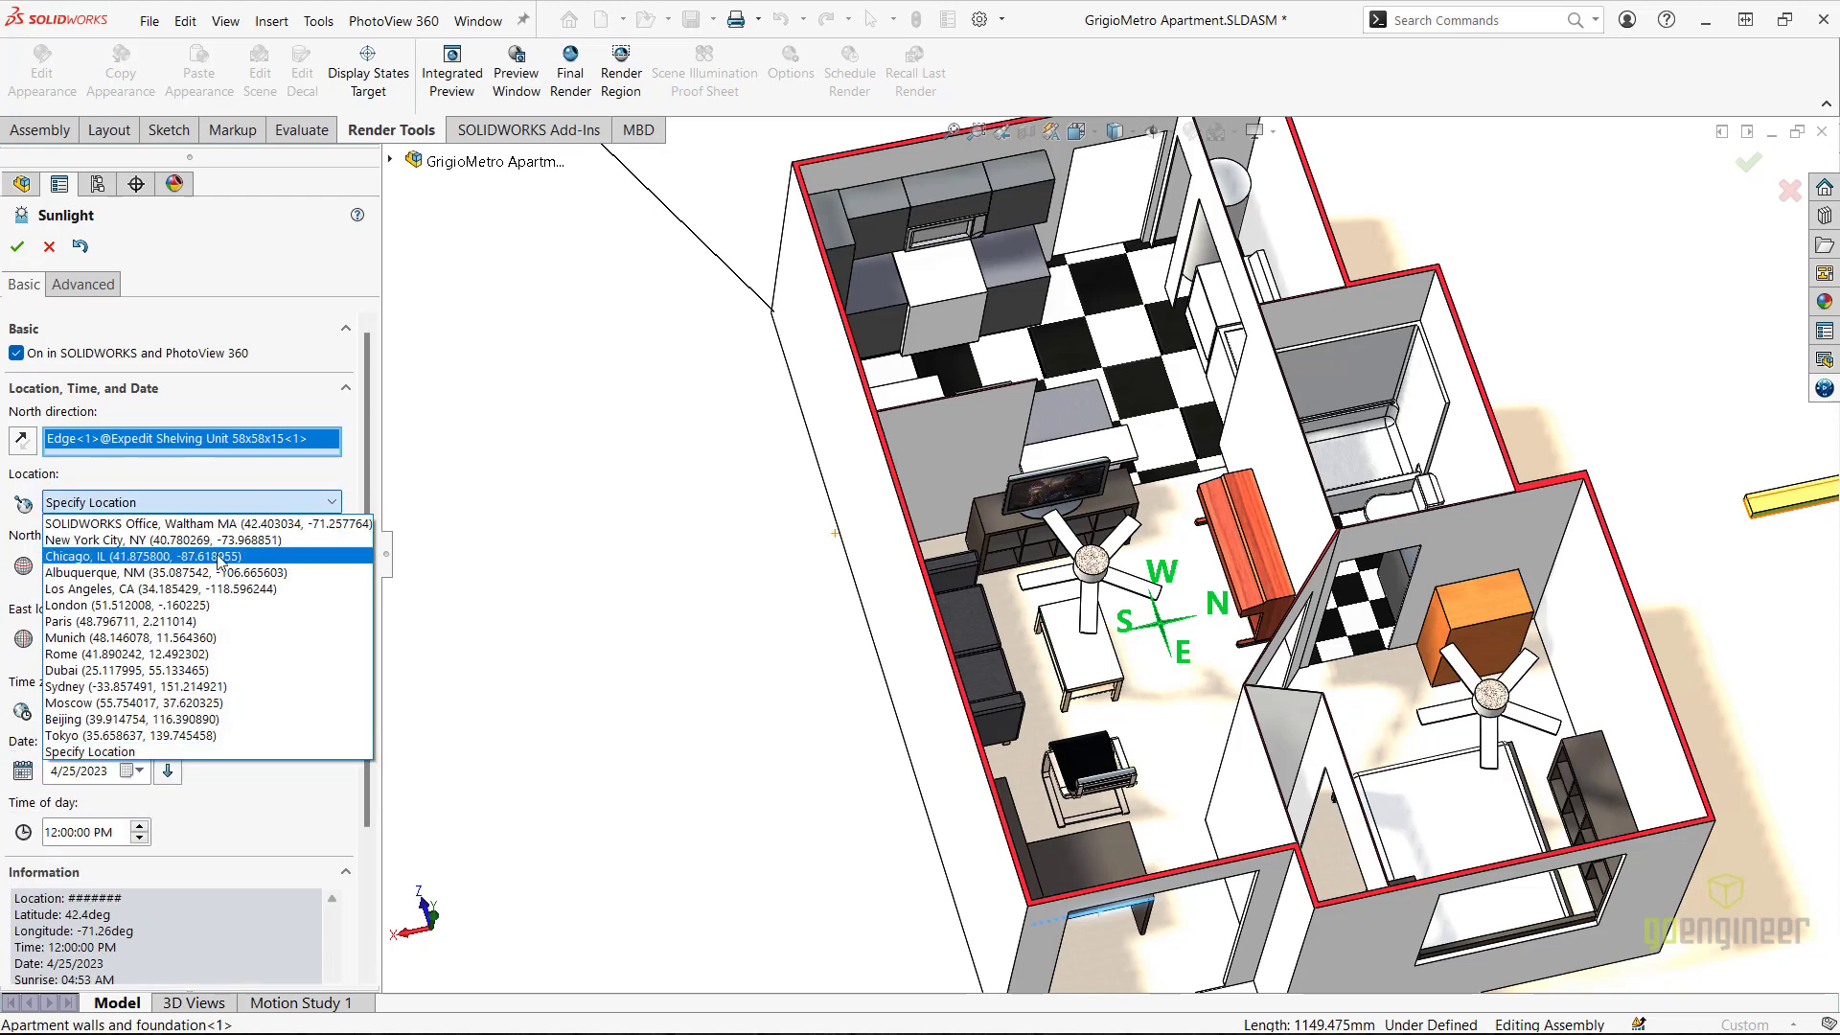
{"action": "left_click", "coordinate": [213, 588]}
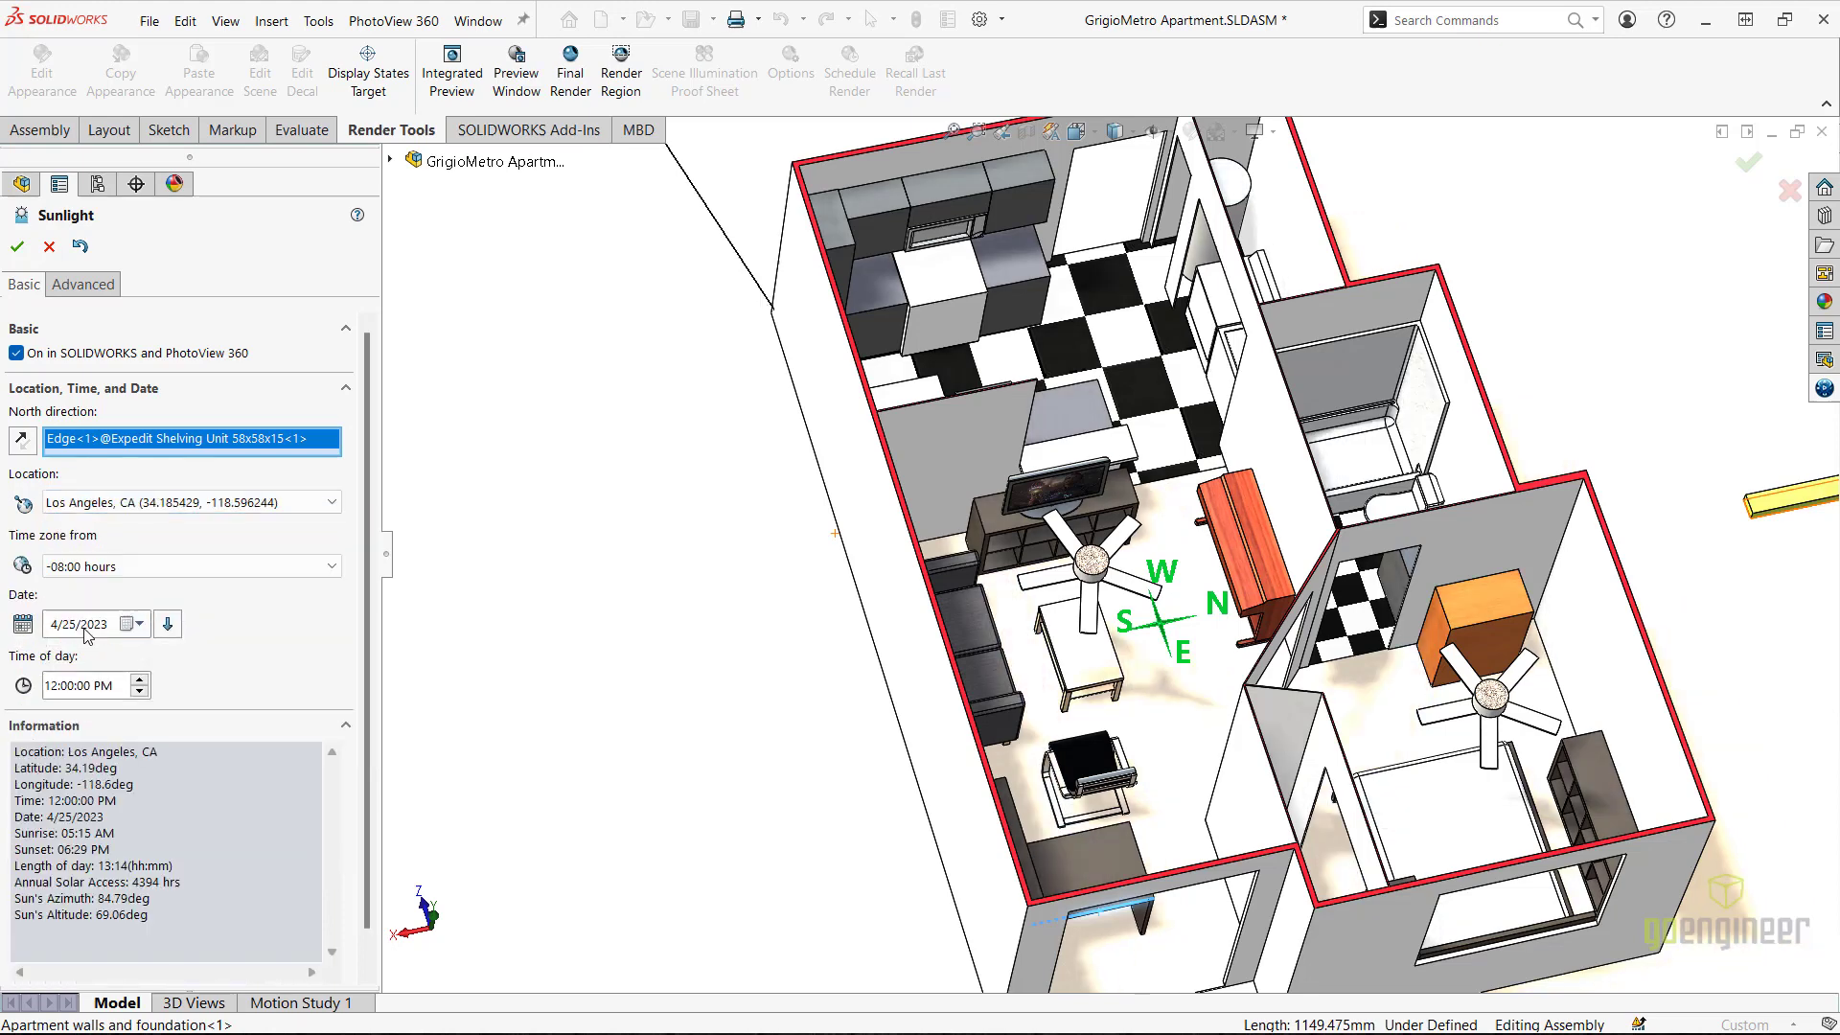
{"action": "left_click", "coordinate": [71, 624]}
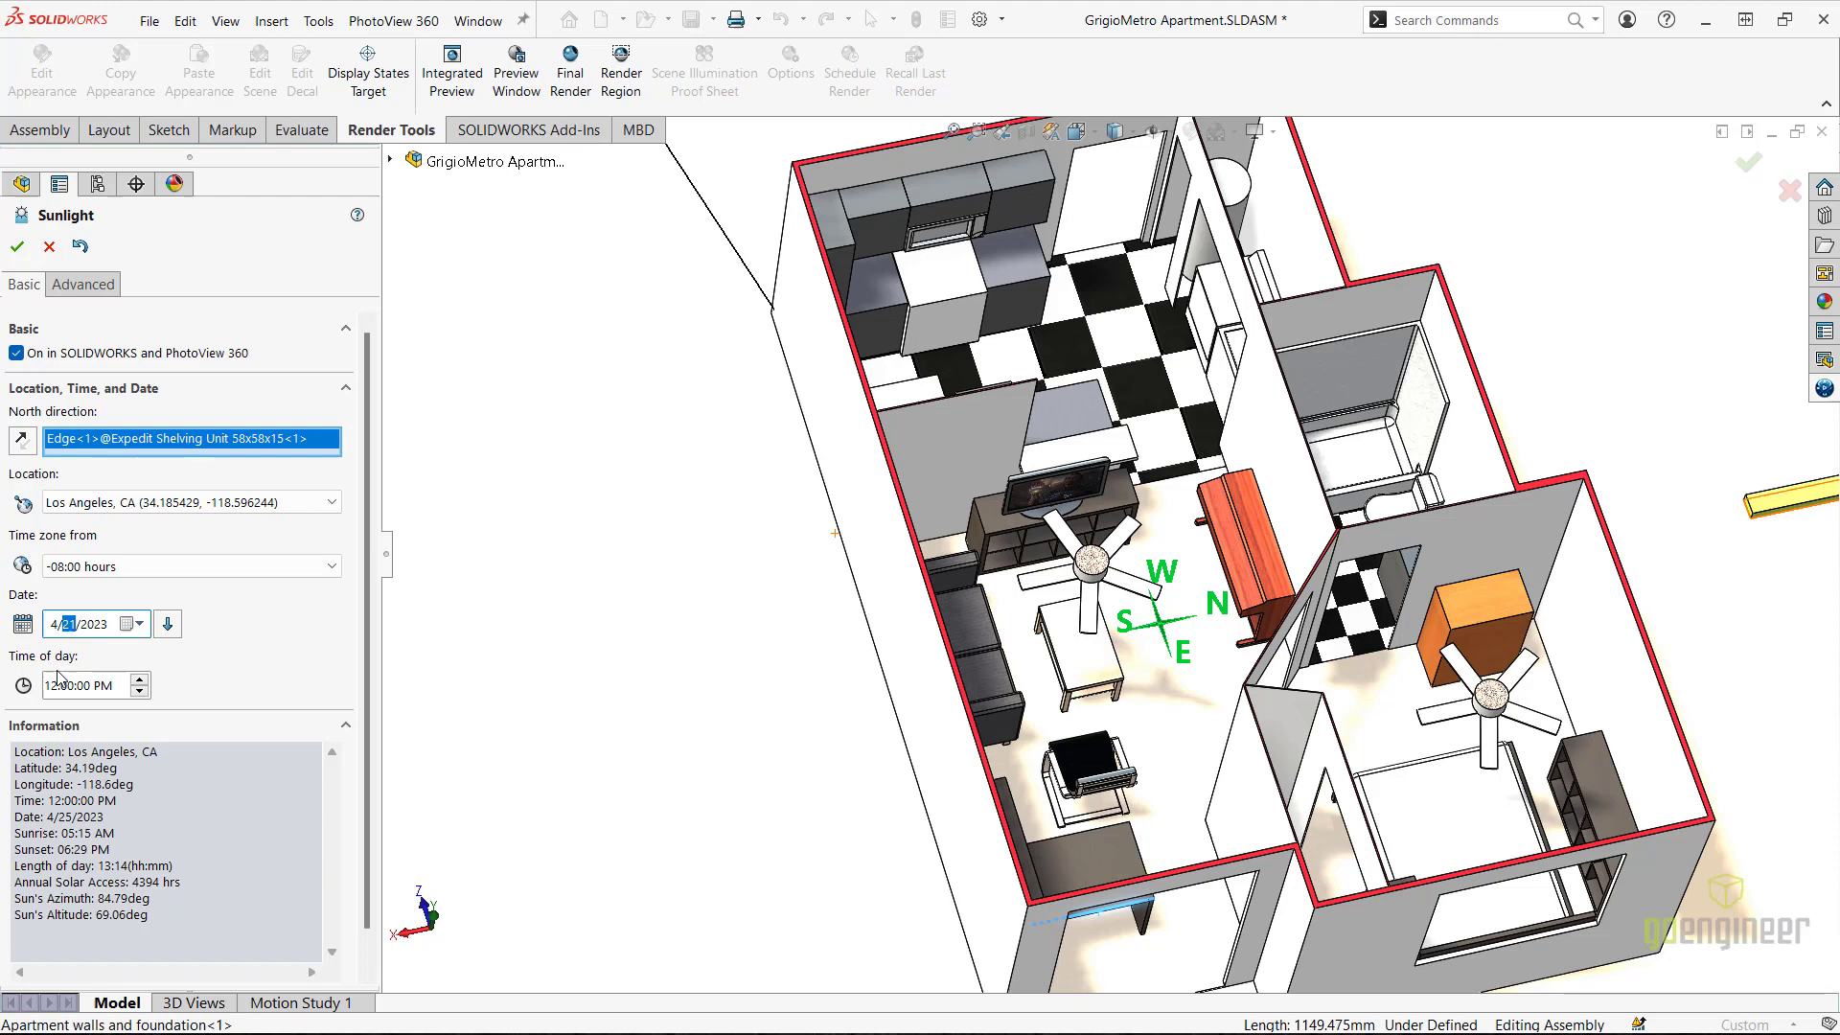
{"action": "left_click", "coordinate": [103, 686]}
{"action": "left_click", "coordinate": [139, 691]}
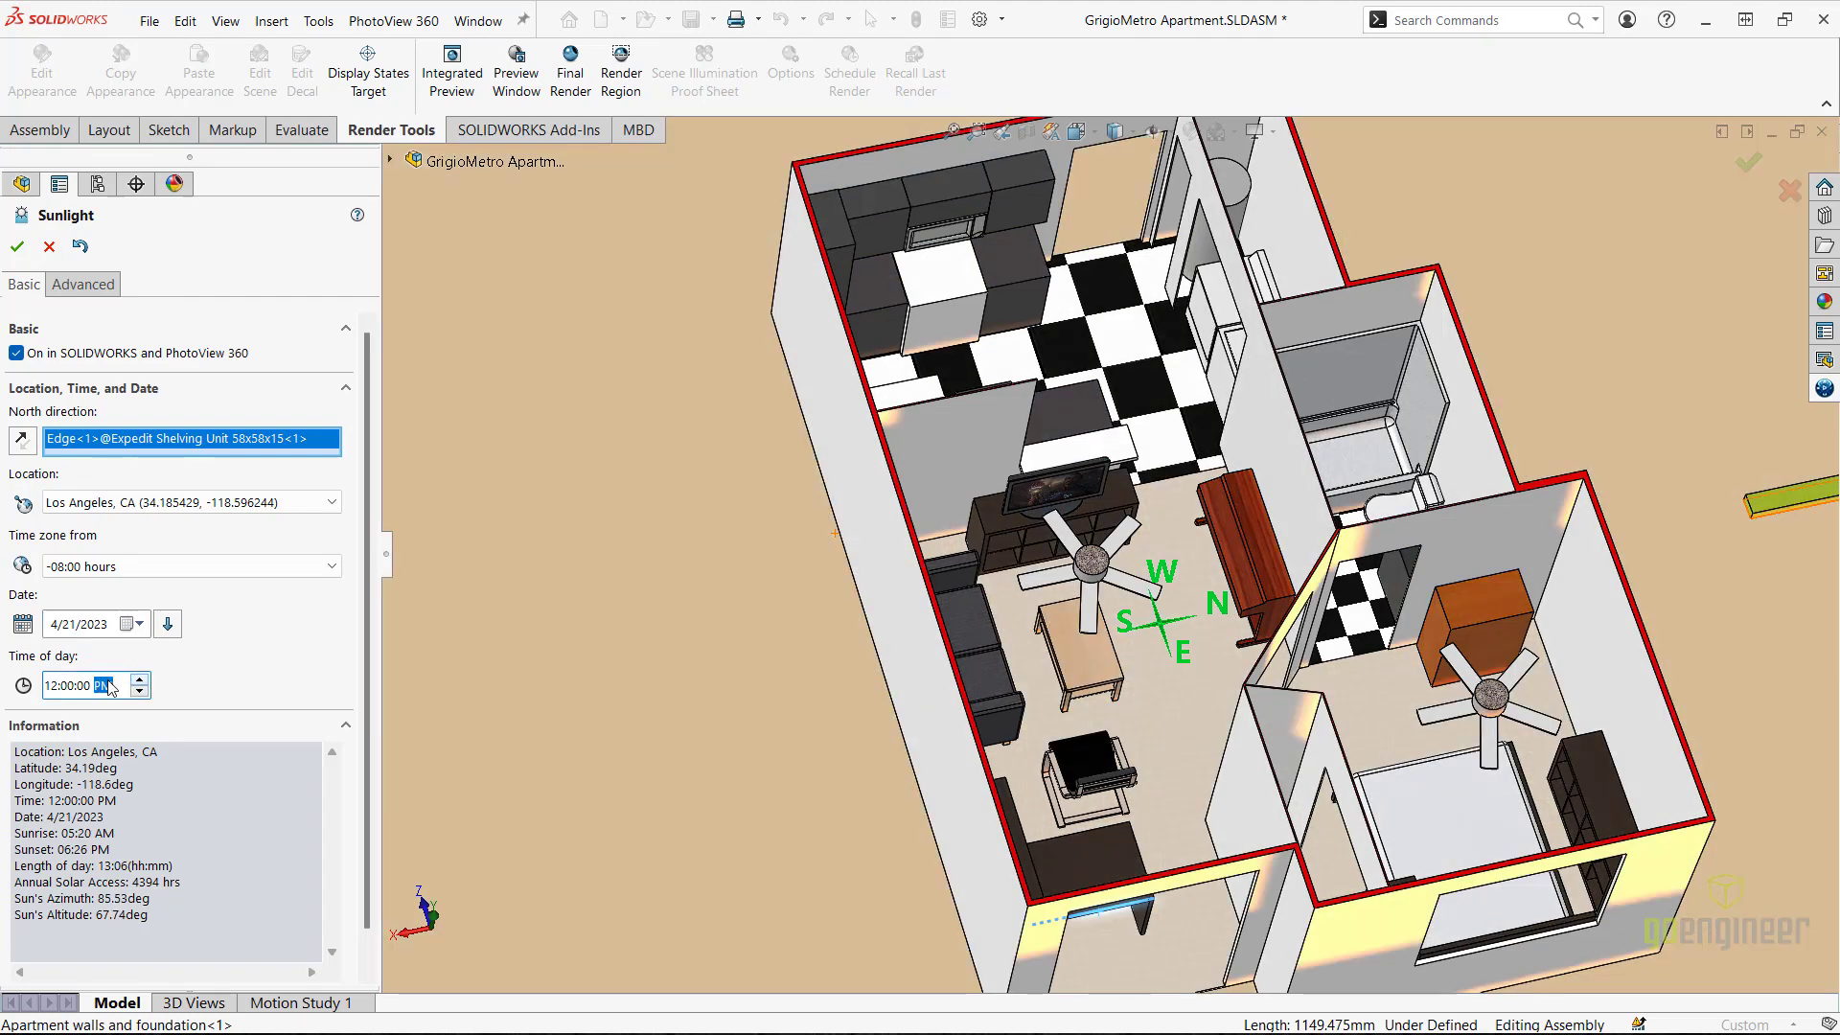
{"action": "left_click", "coordinate": [51, 687]}
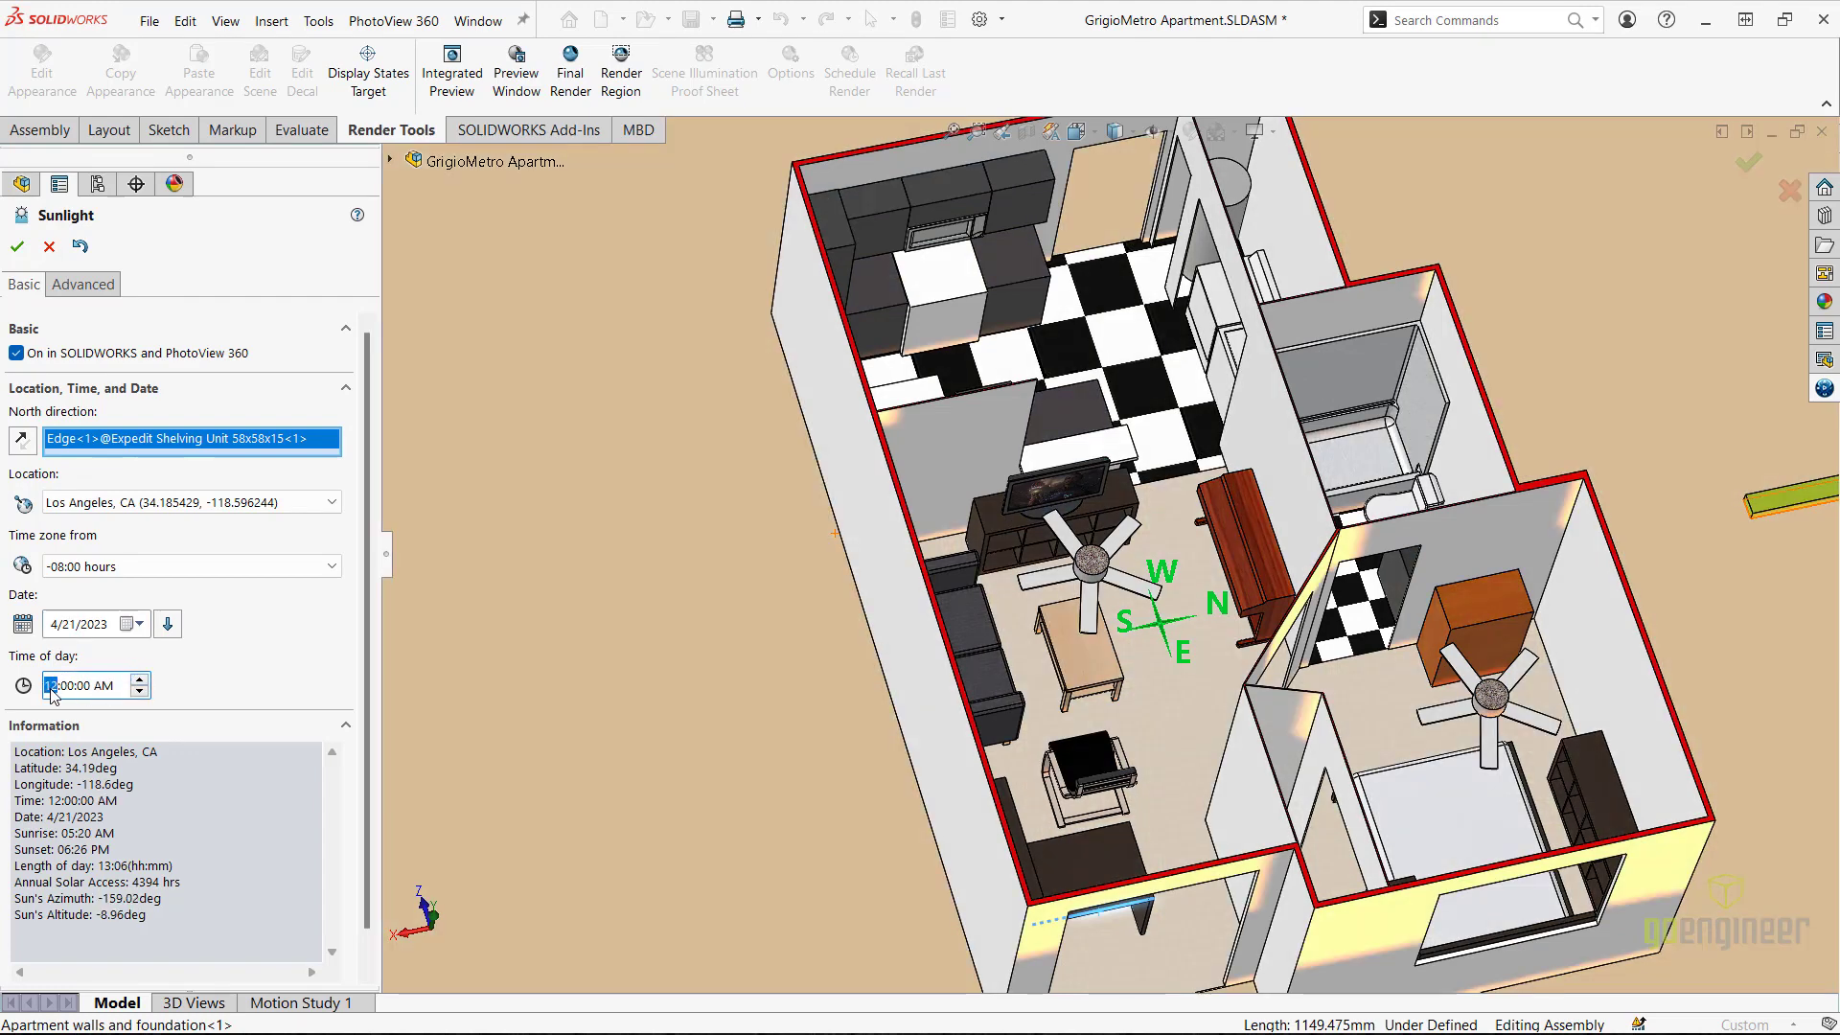
{"action": "type", "text": "10"}
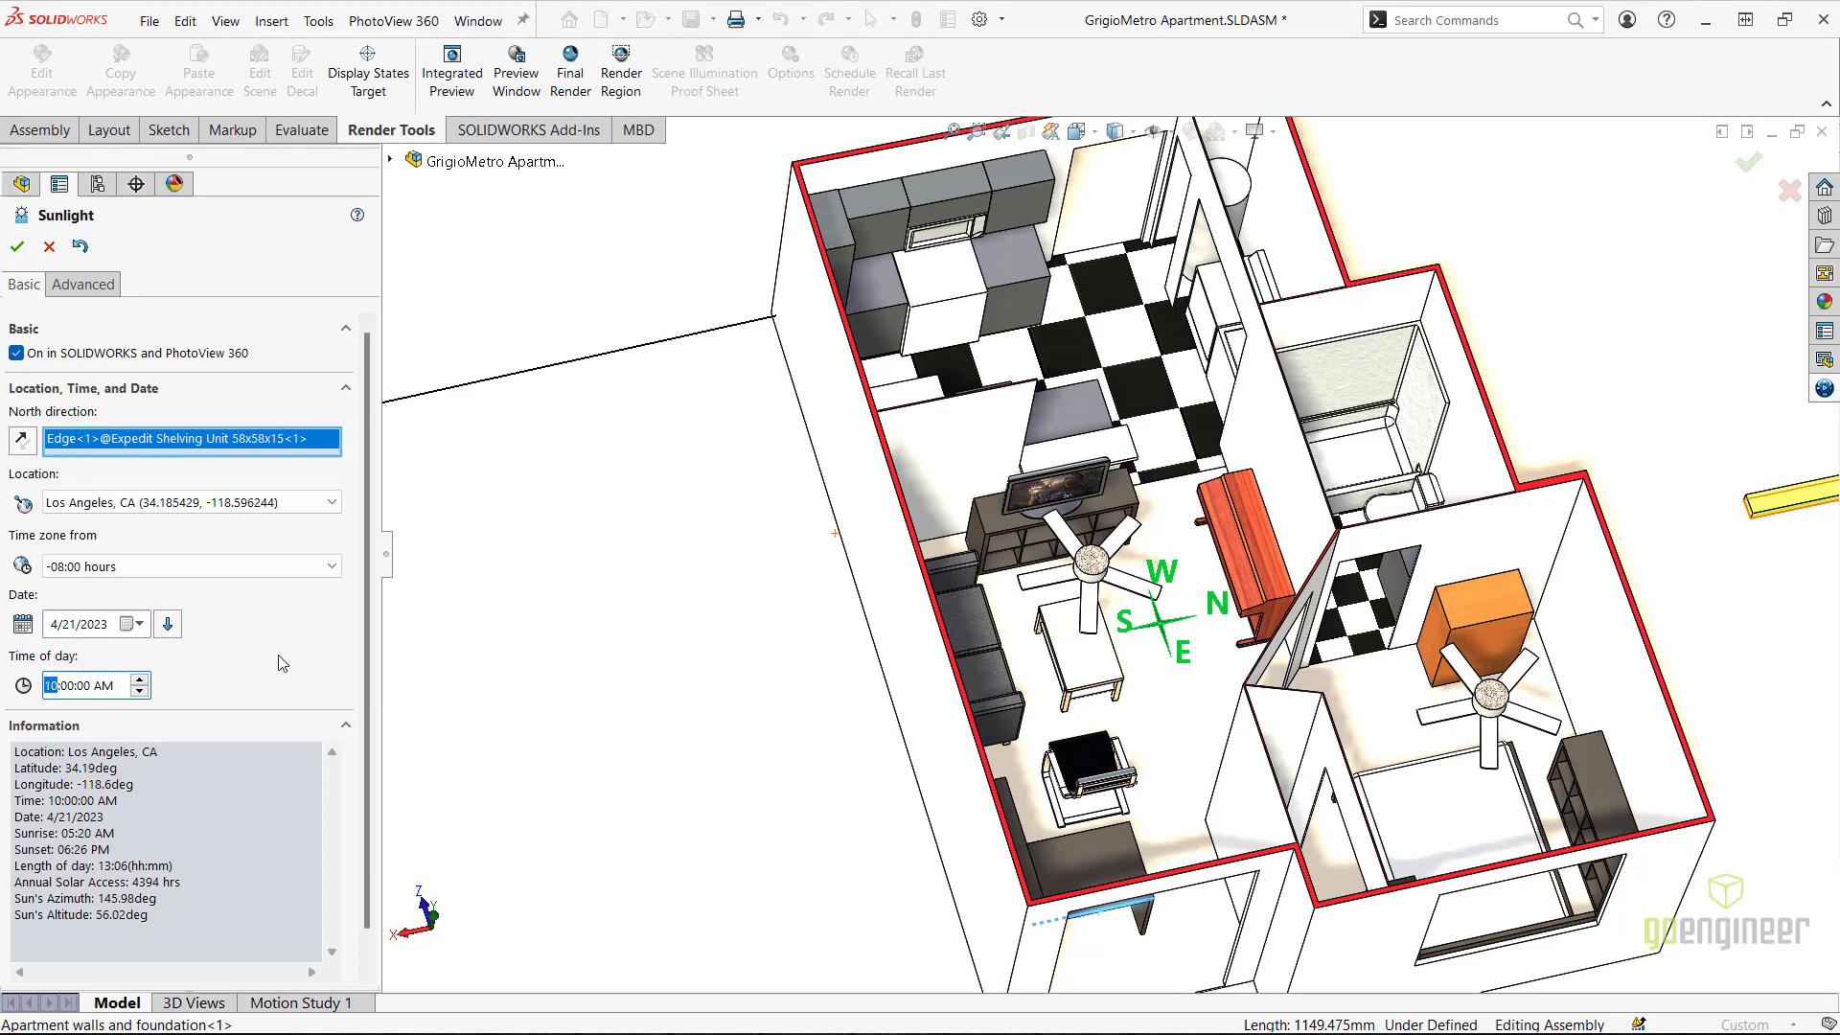
{"action": "scroll", "coordinate": [949, 388], "scroll_direction": "up", "scroll_amount": 5}
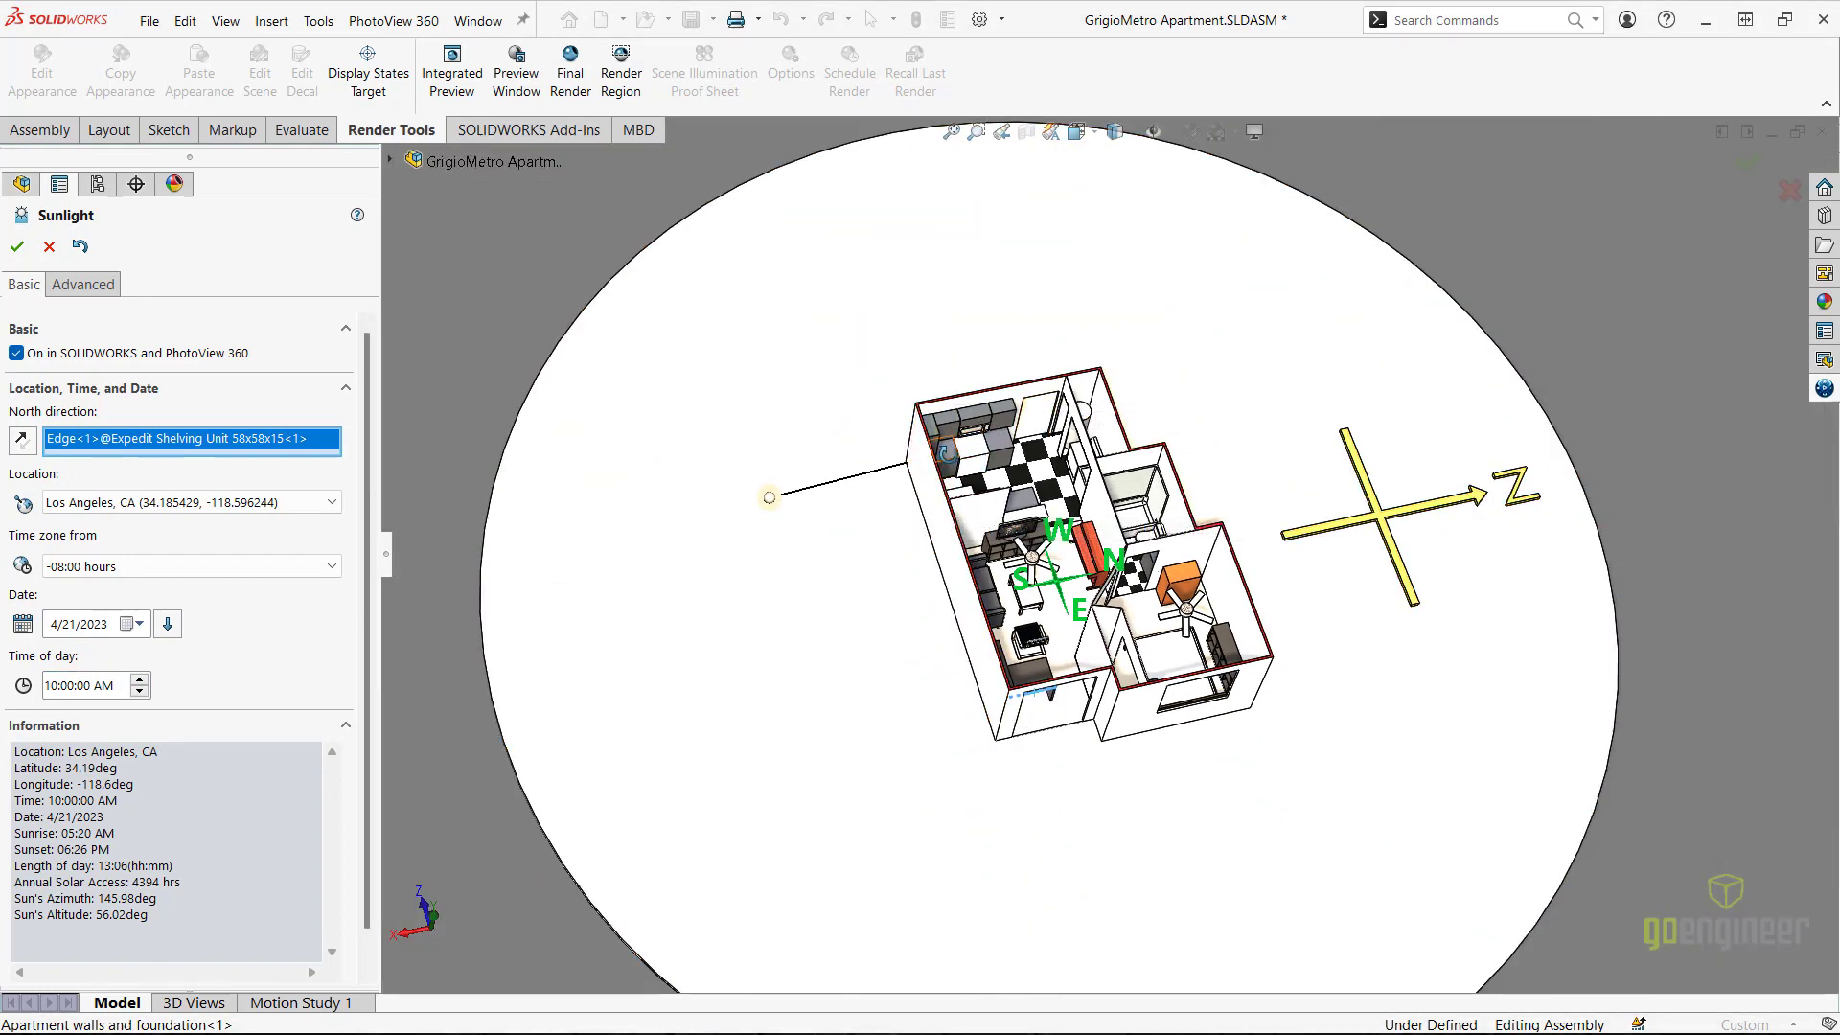
{"action": "middle_click_drag", "start_coordinate": [949, 388], "coordinate": [939, 340]}
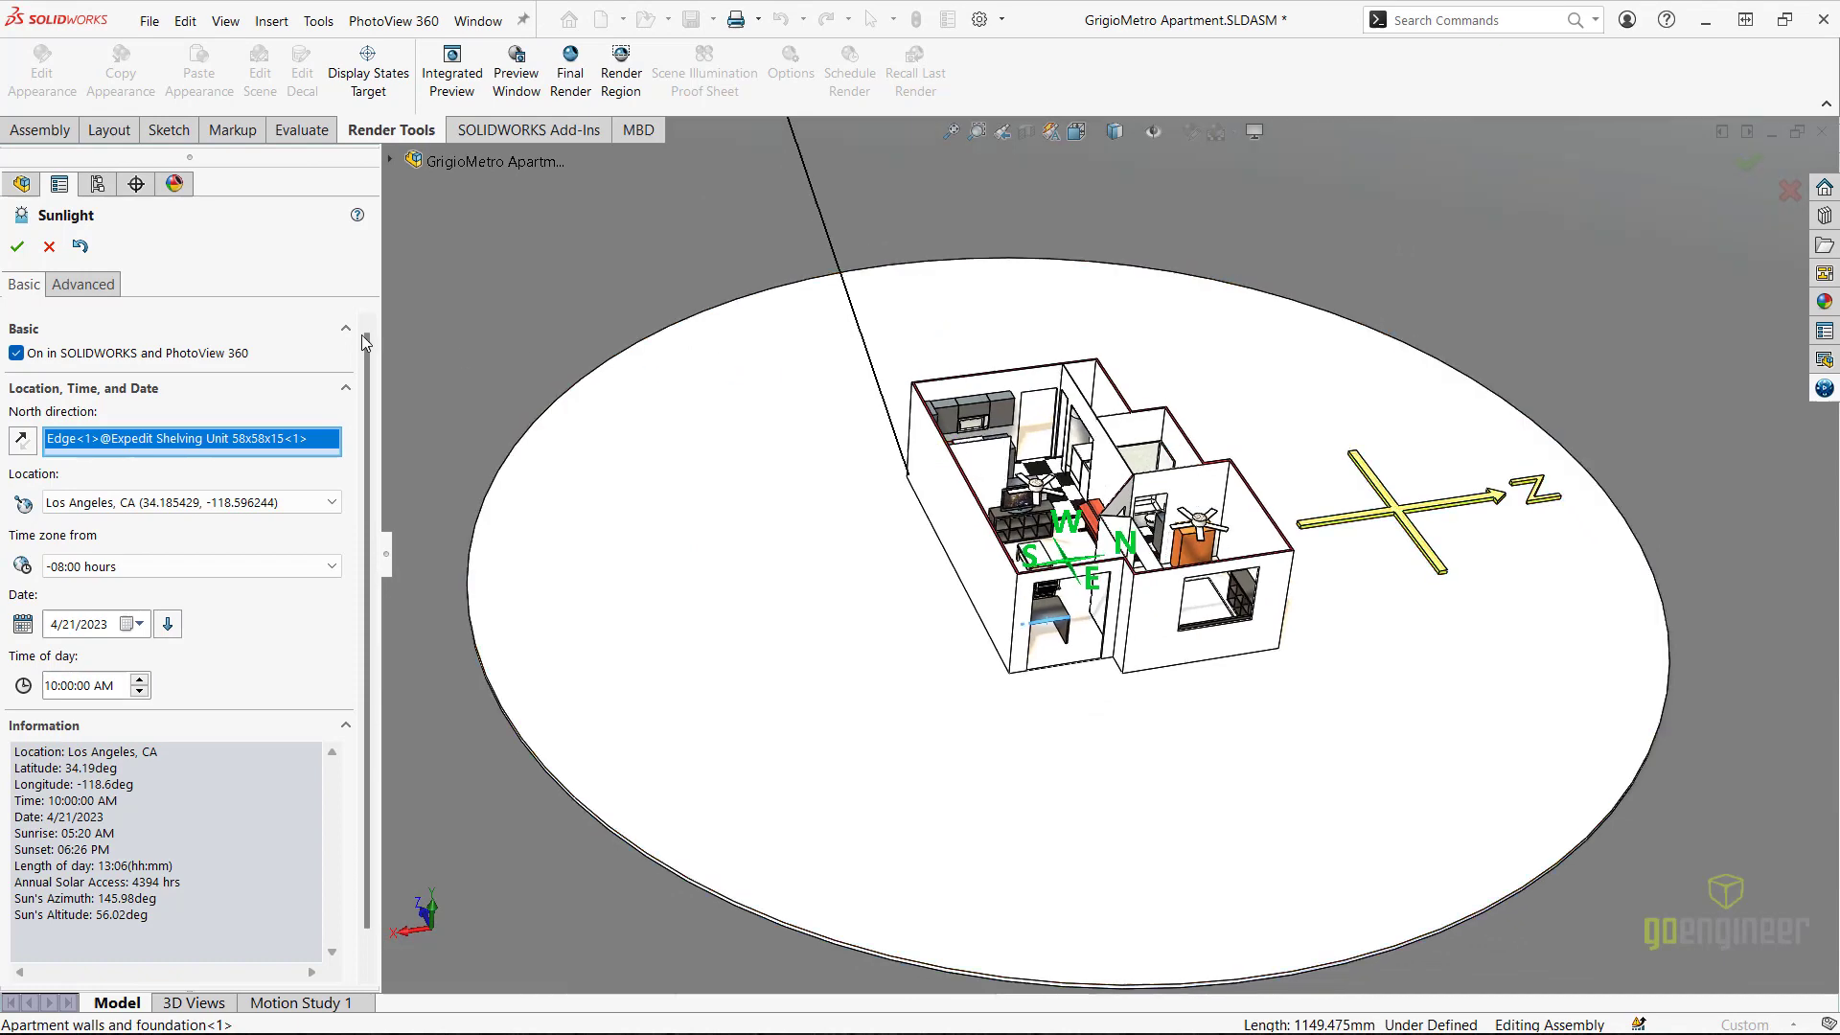
- Apply the sunlight and switch Directional1 off for both PhotoView 360 and SOLIDWORKS
{"action": "left_click", "coordinate": [49, 248]}
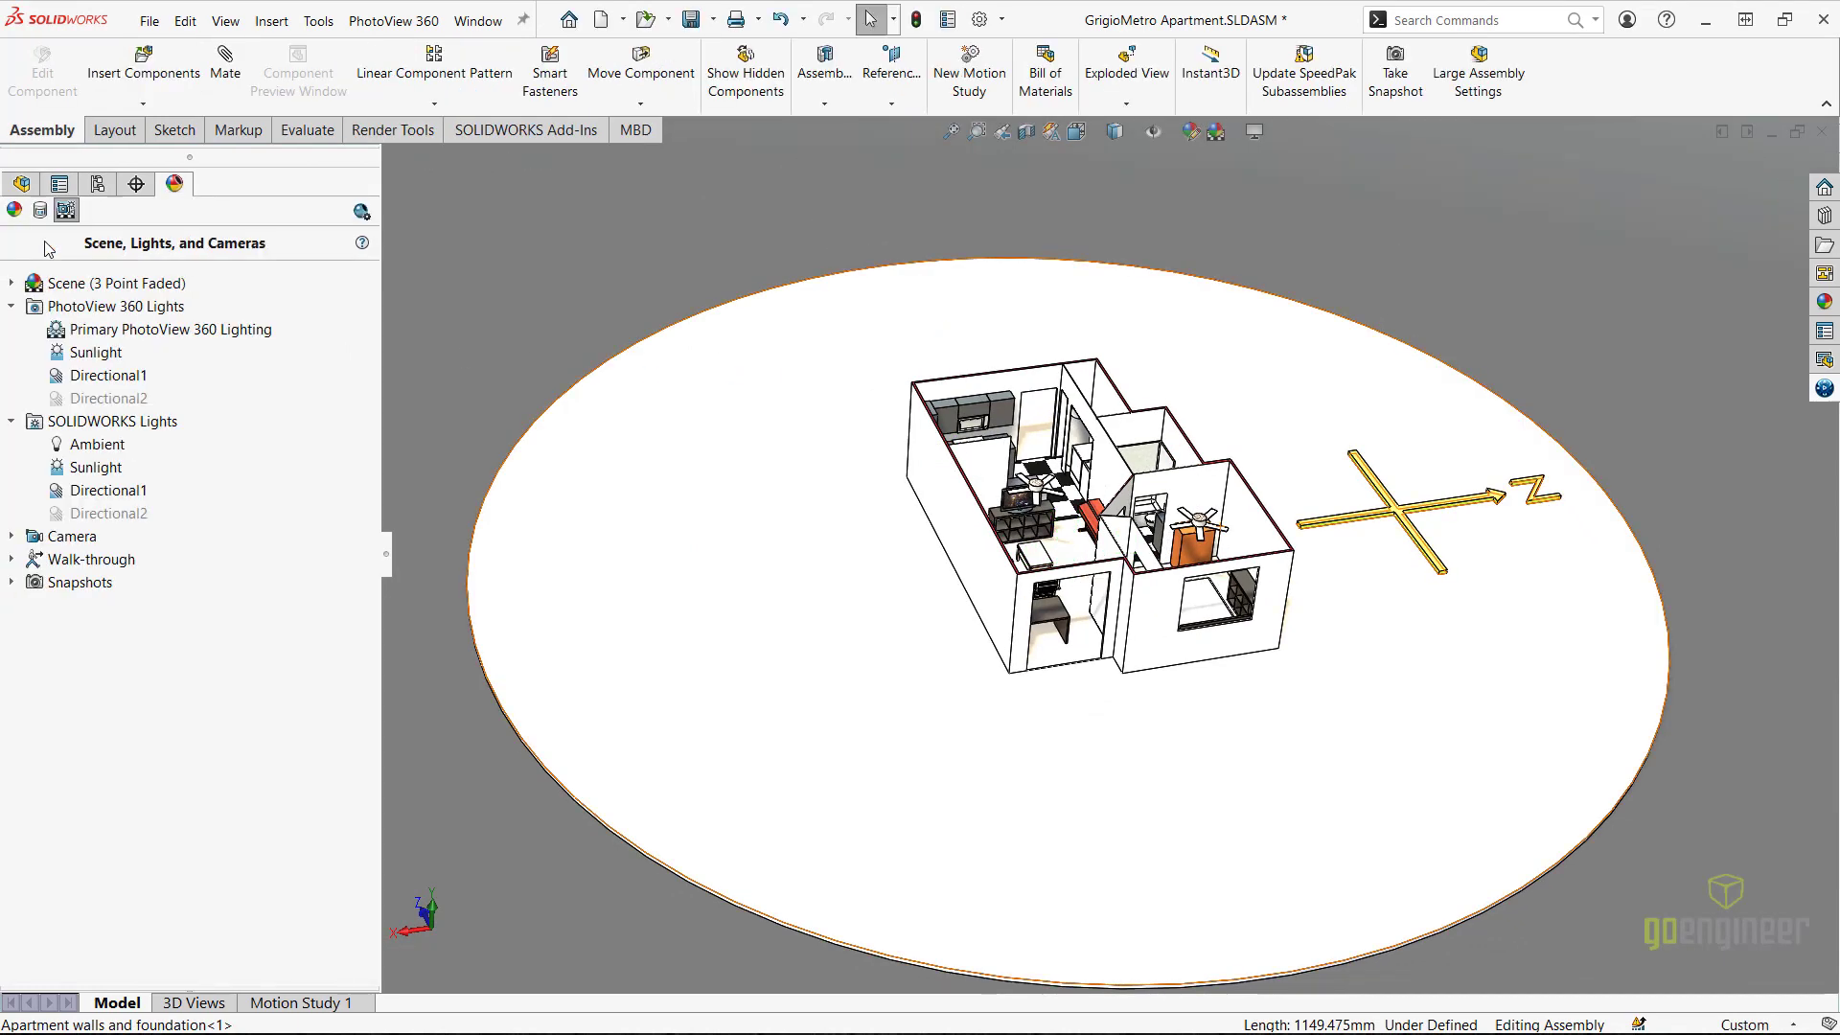
{"action": "right_click", "coordinate": [101, 379]}
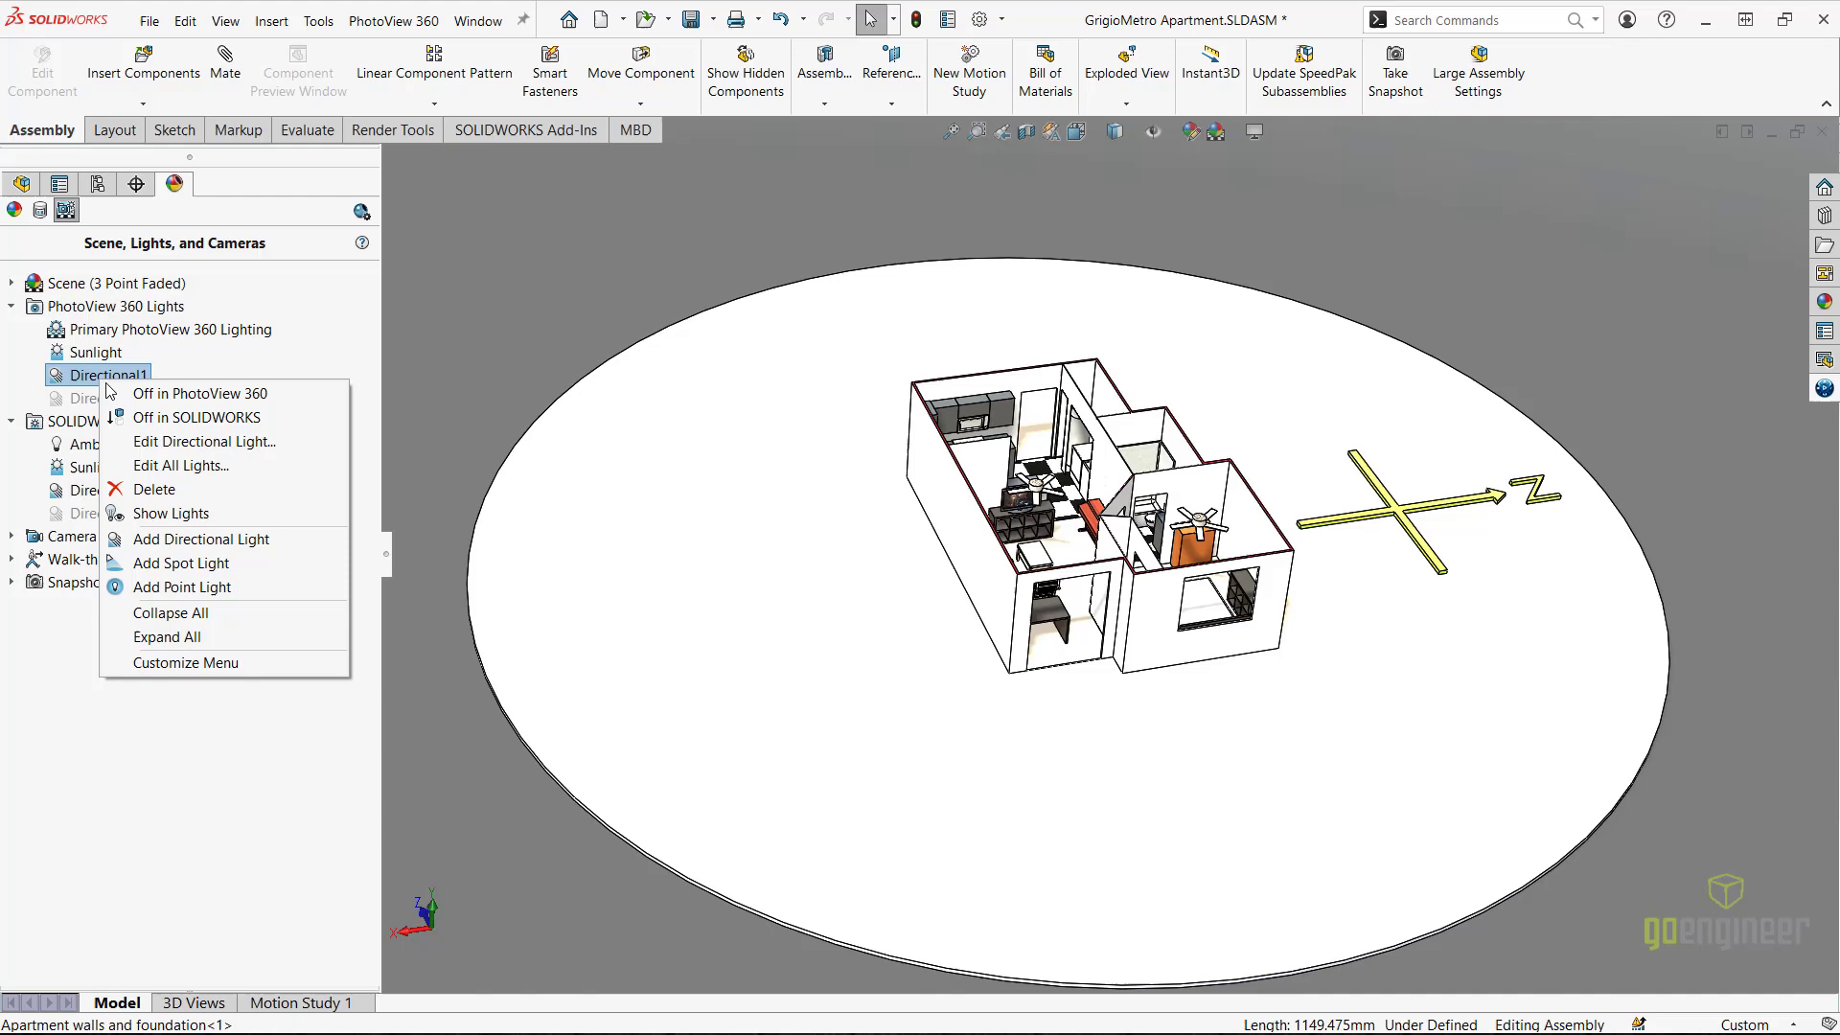
{"action": "left_click", "coordinate": [200, 393]}
{"action": "right_click", "coordinate": [93, 495]}
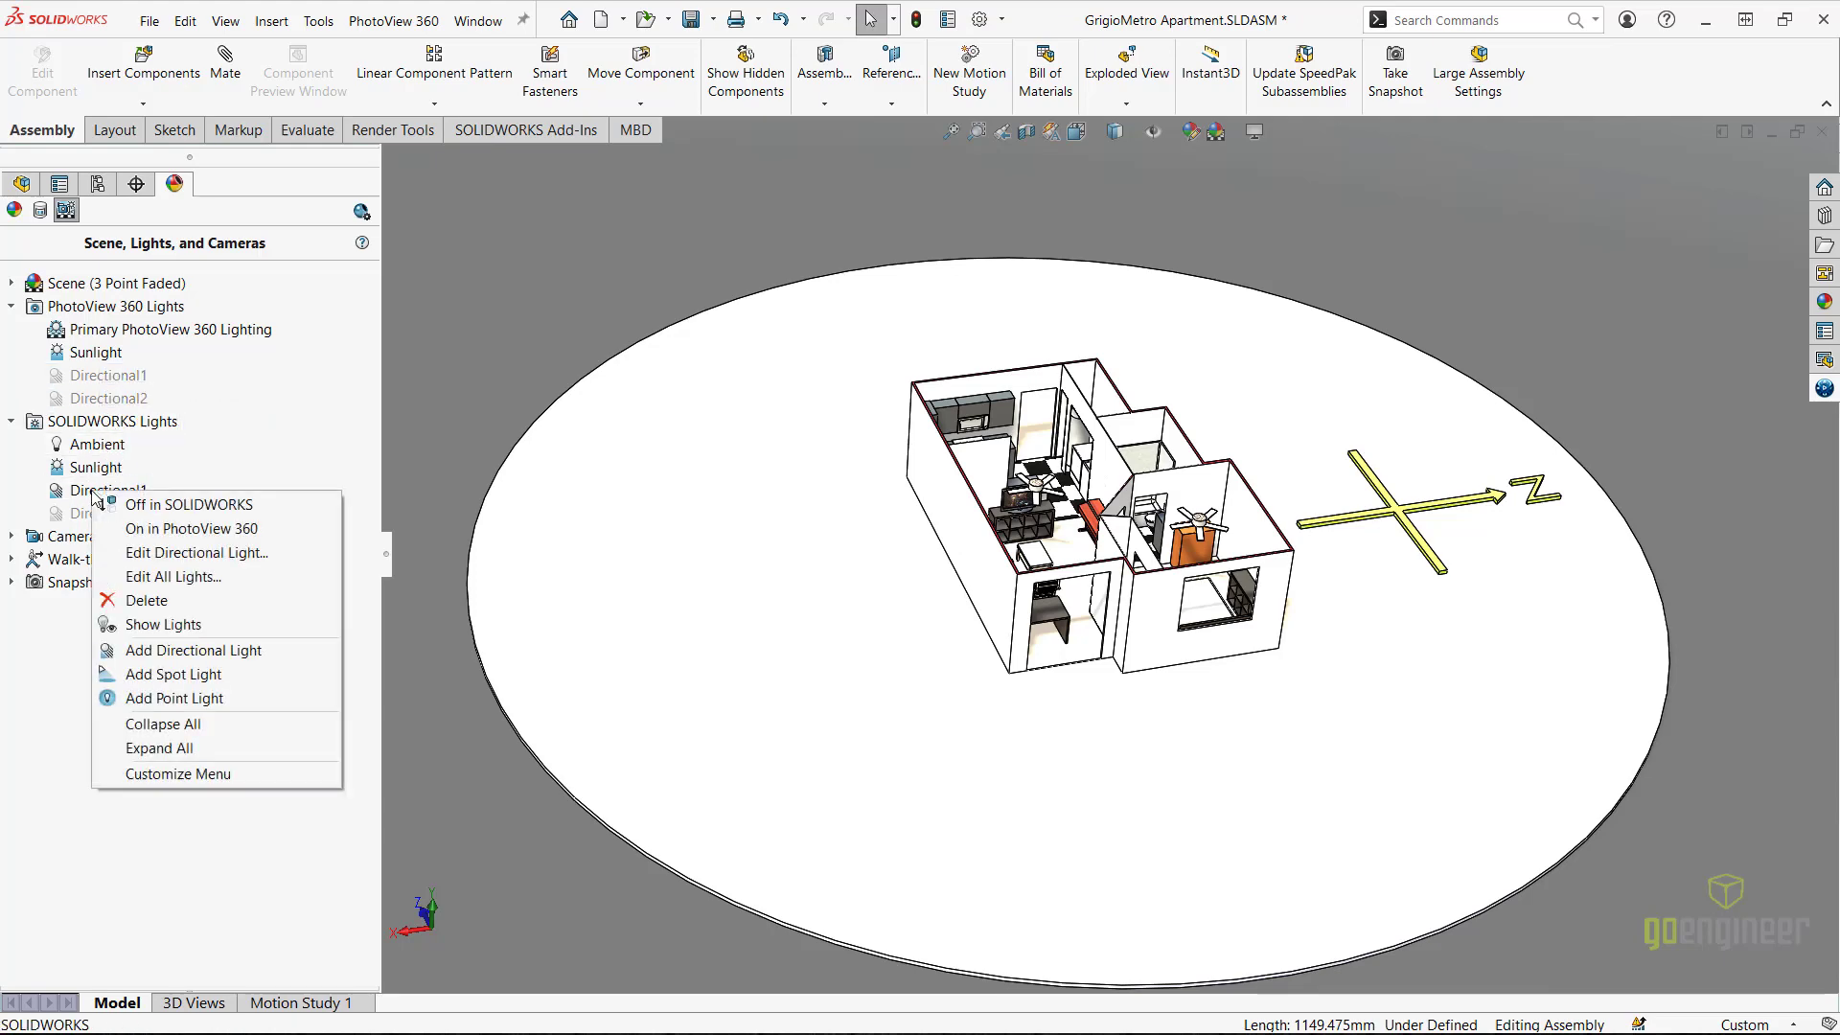
{"action": "left_click", "coordinate": [173, 501]}
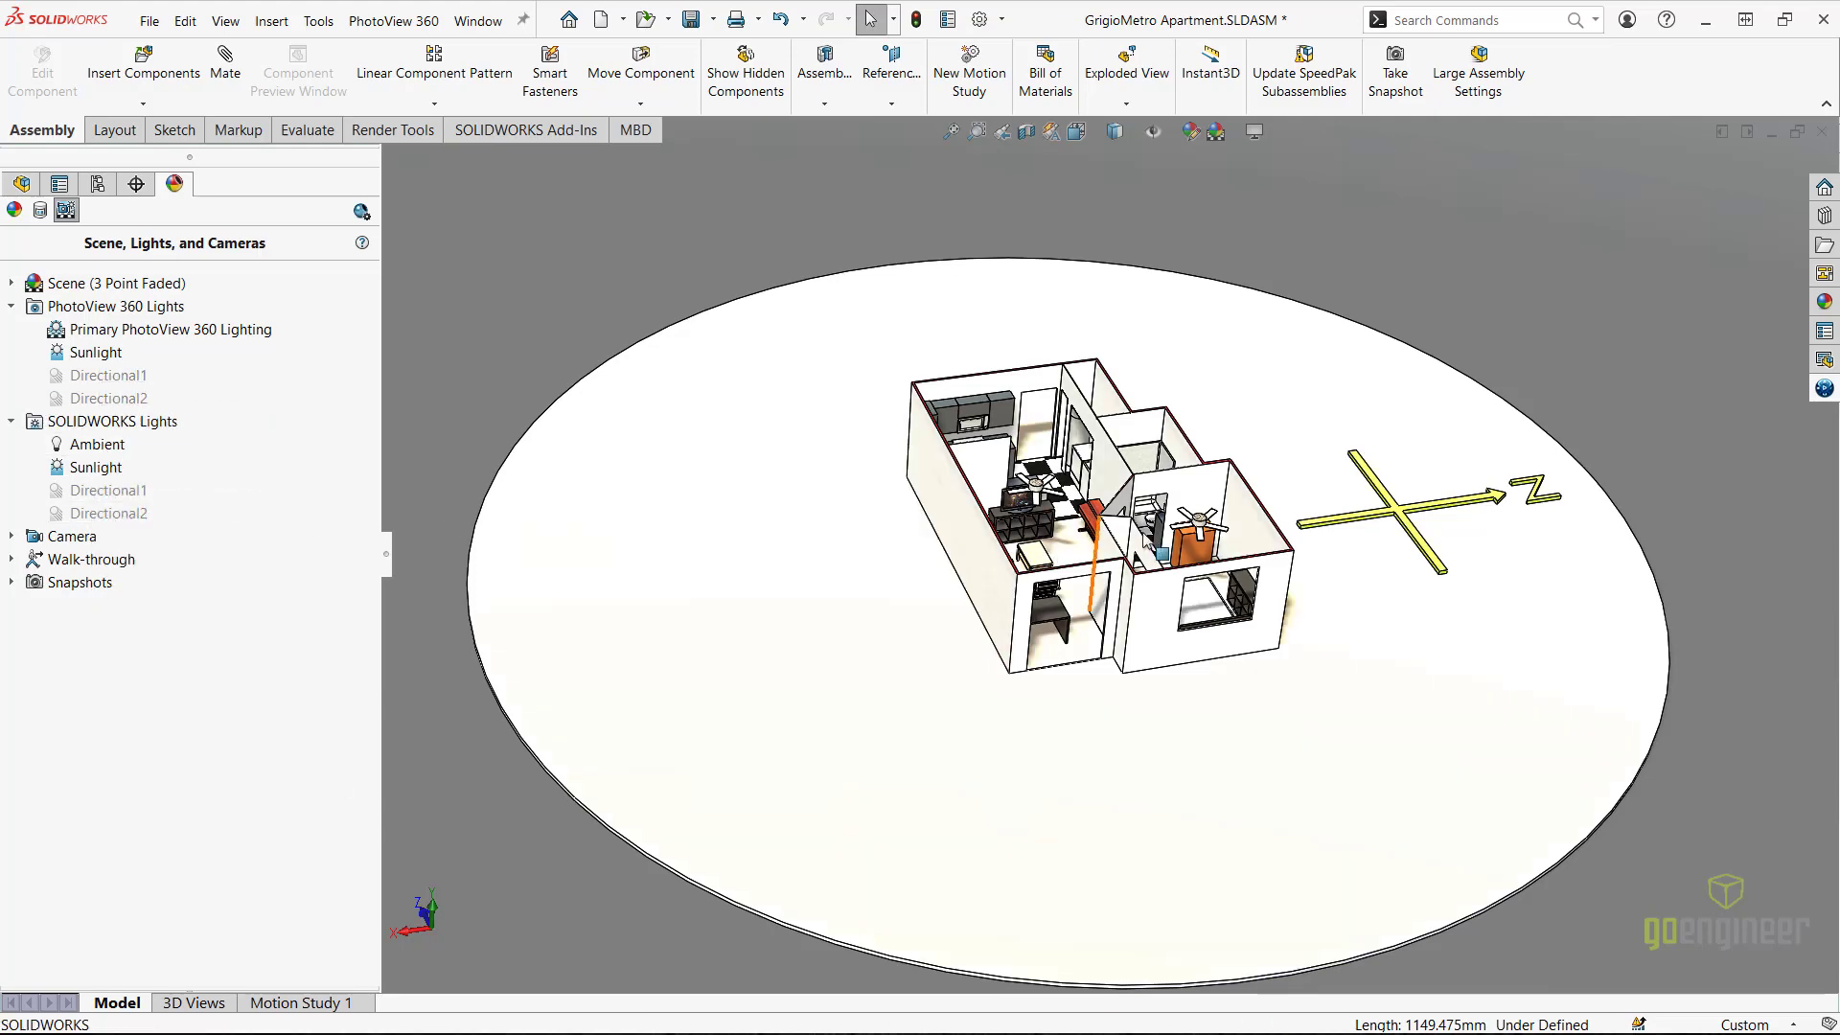
- Lower the Ambient light intensity to 0.16
{"action": "scroll", "coordinate": [1039, 540], "scroll_direction": "down", "scroll_amount": 4}
{"action": "scroll", "coordinate": [1287, 496], "scroll_direction": "down", "scroll_amount": 3}
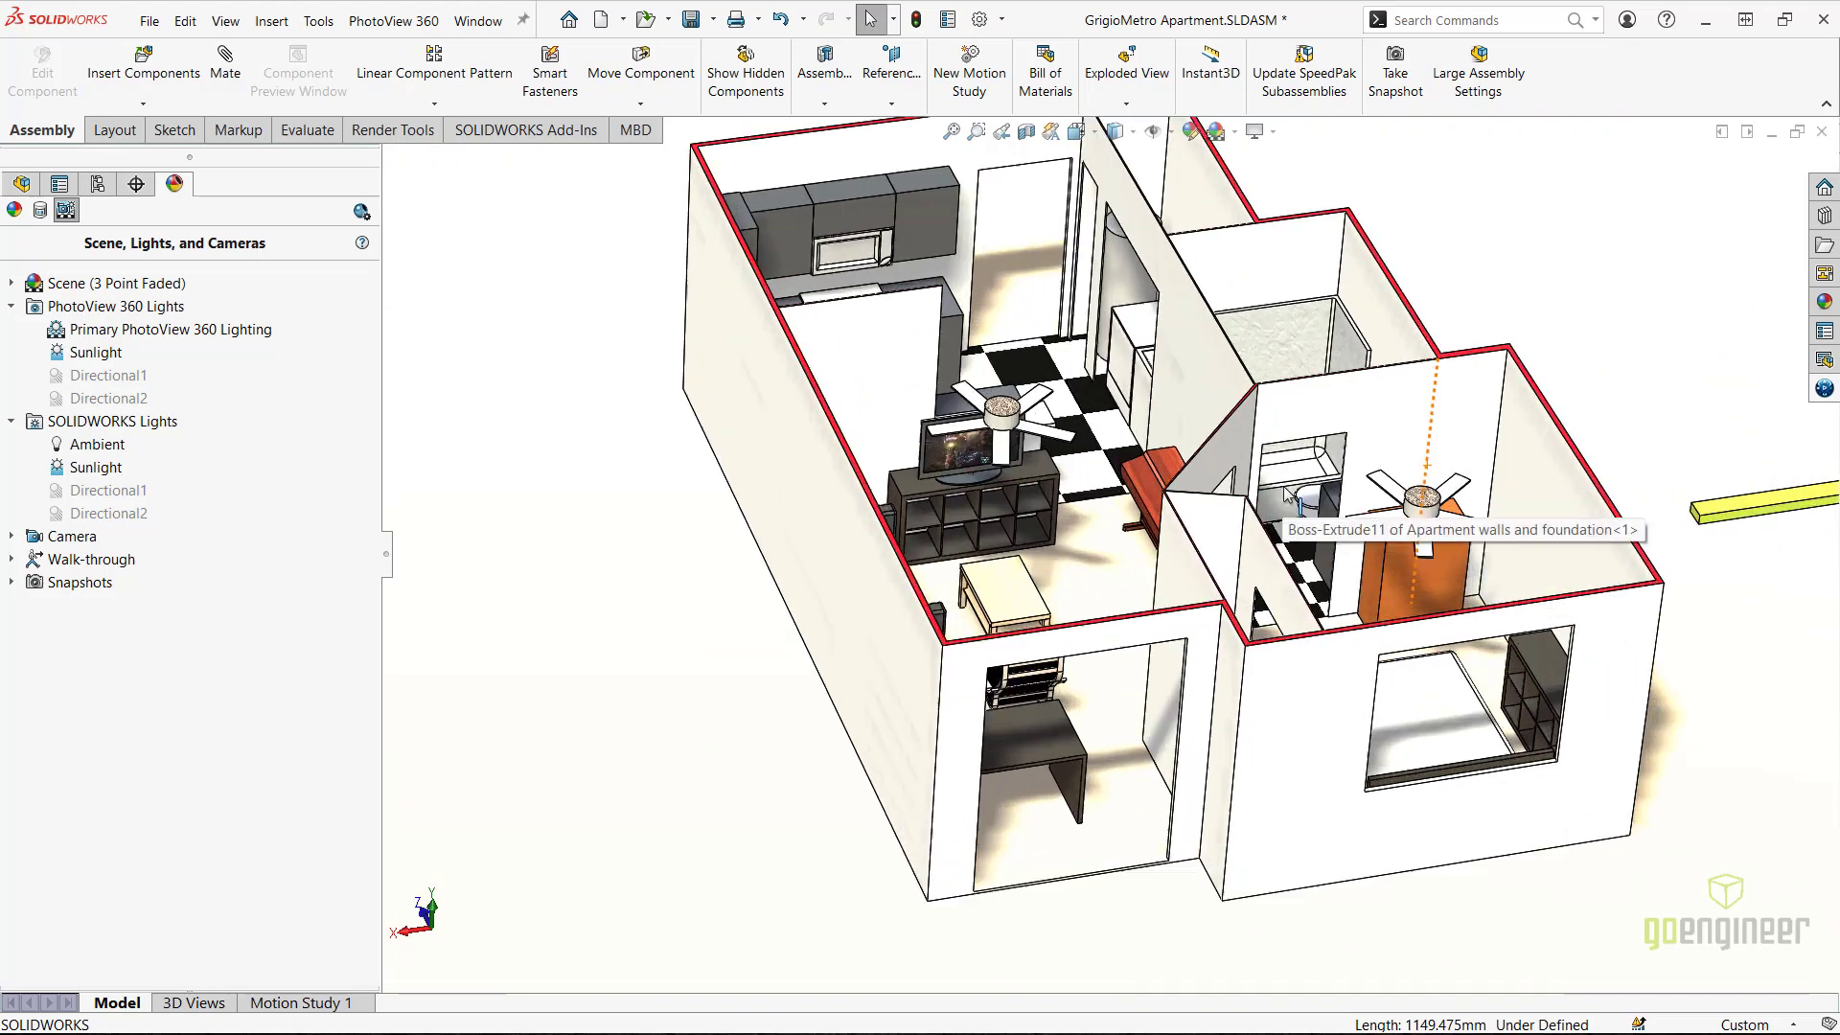
{"action": "right_click", "coordinate": [111, 455]}
{"action": "left_click", "coordinate": [165, 486]}
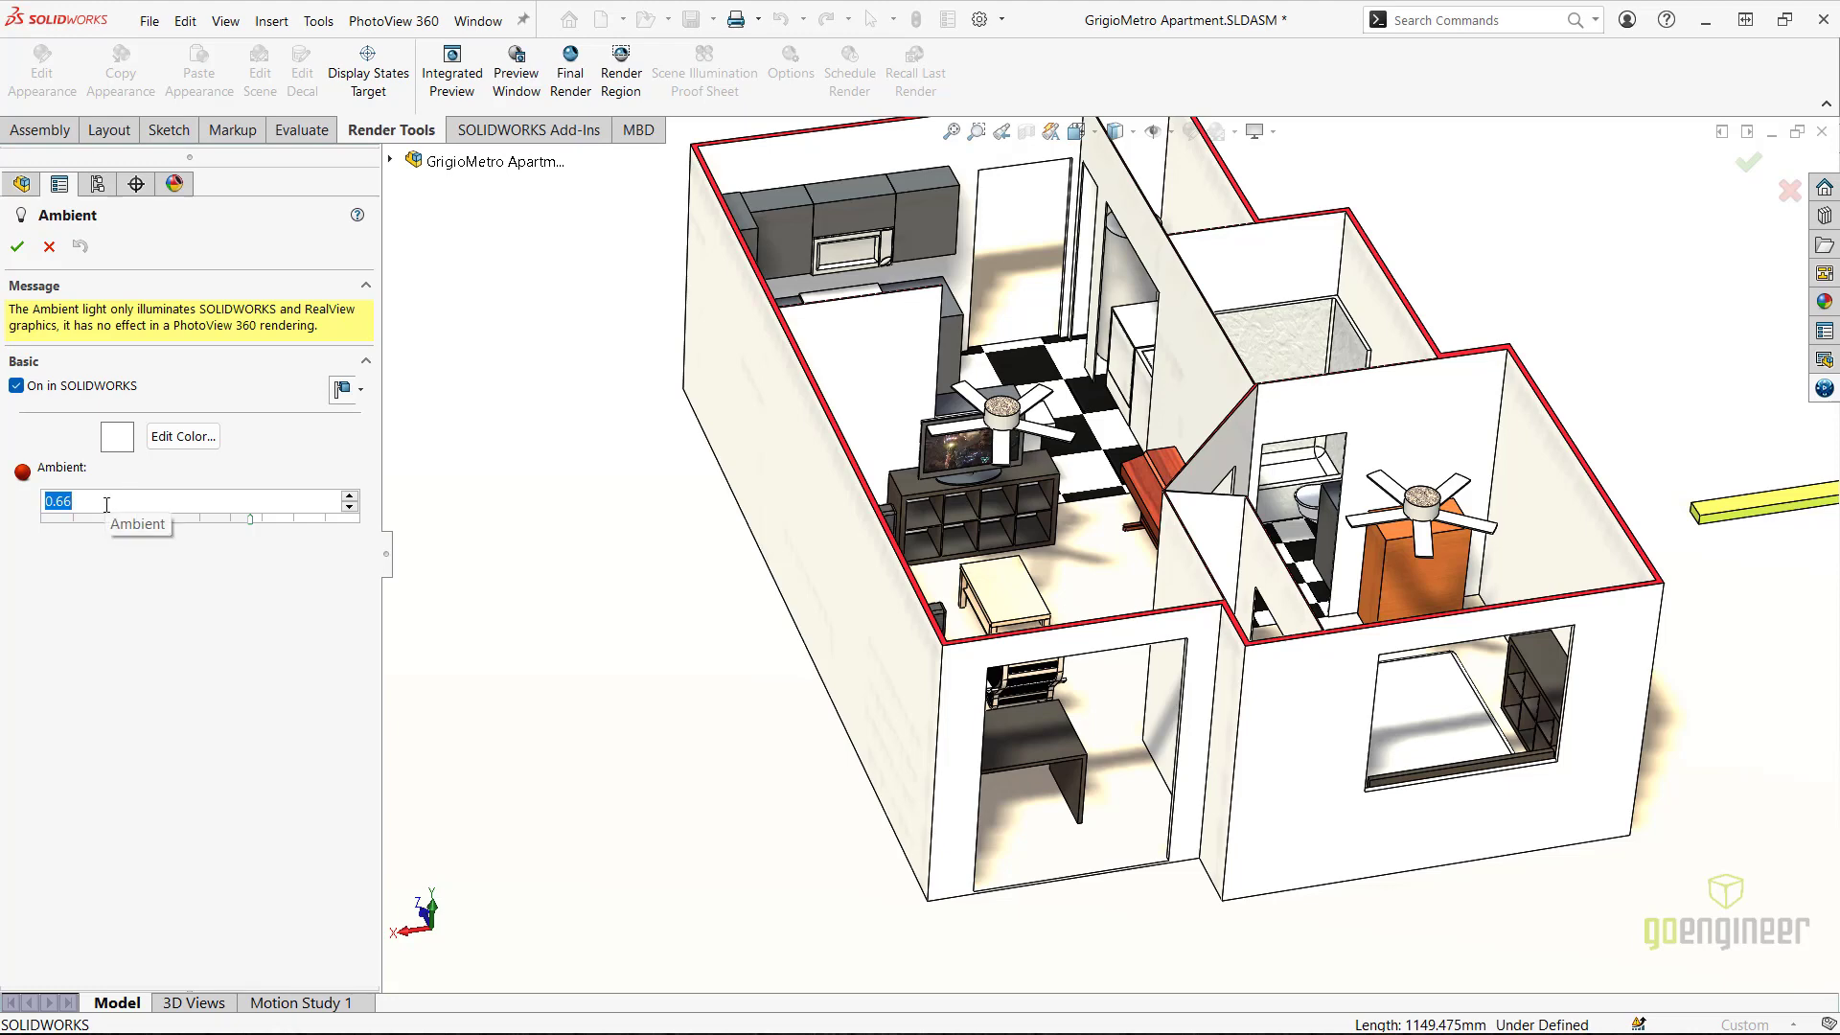
{"action": "type", "text": "0."}
{"action": "left_click", "coordinate": [17, 248]}
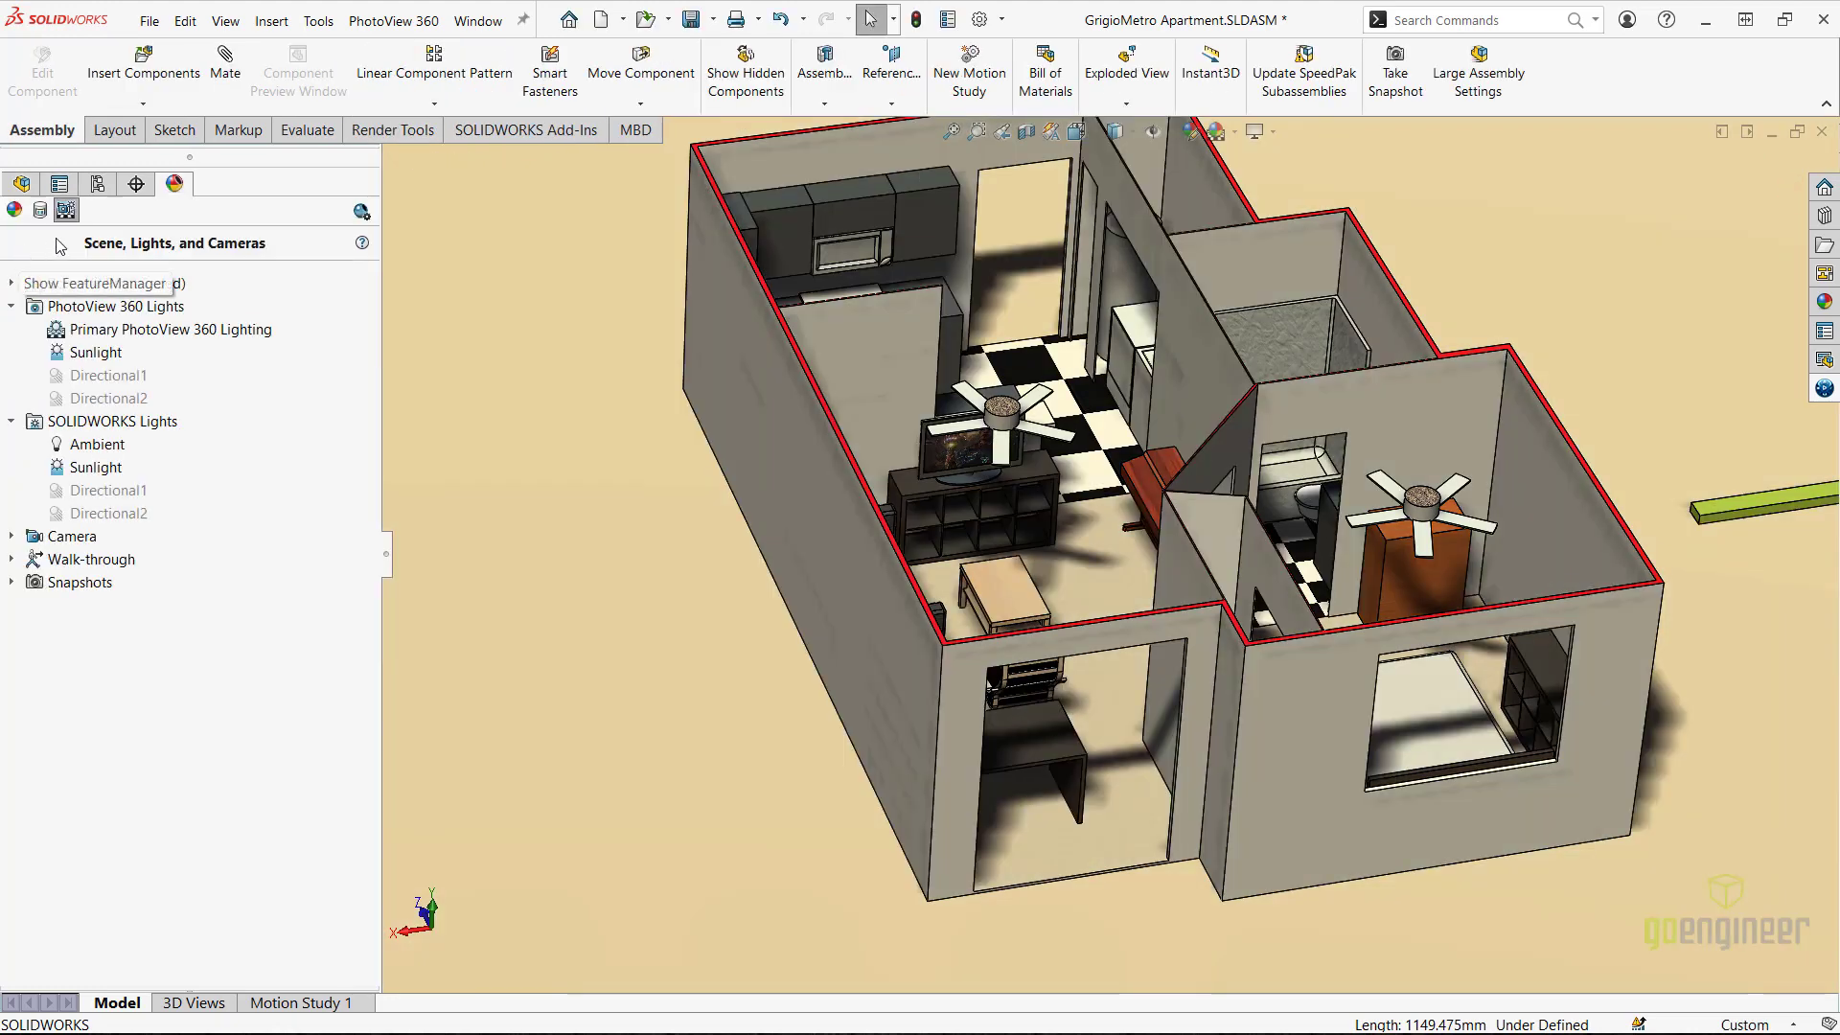
- Activate the 'TV on the North wall' configuration and check its Ambient light value
{"action": "left_click", "coordinate": [97, 183]}
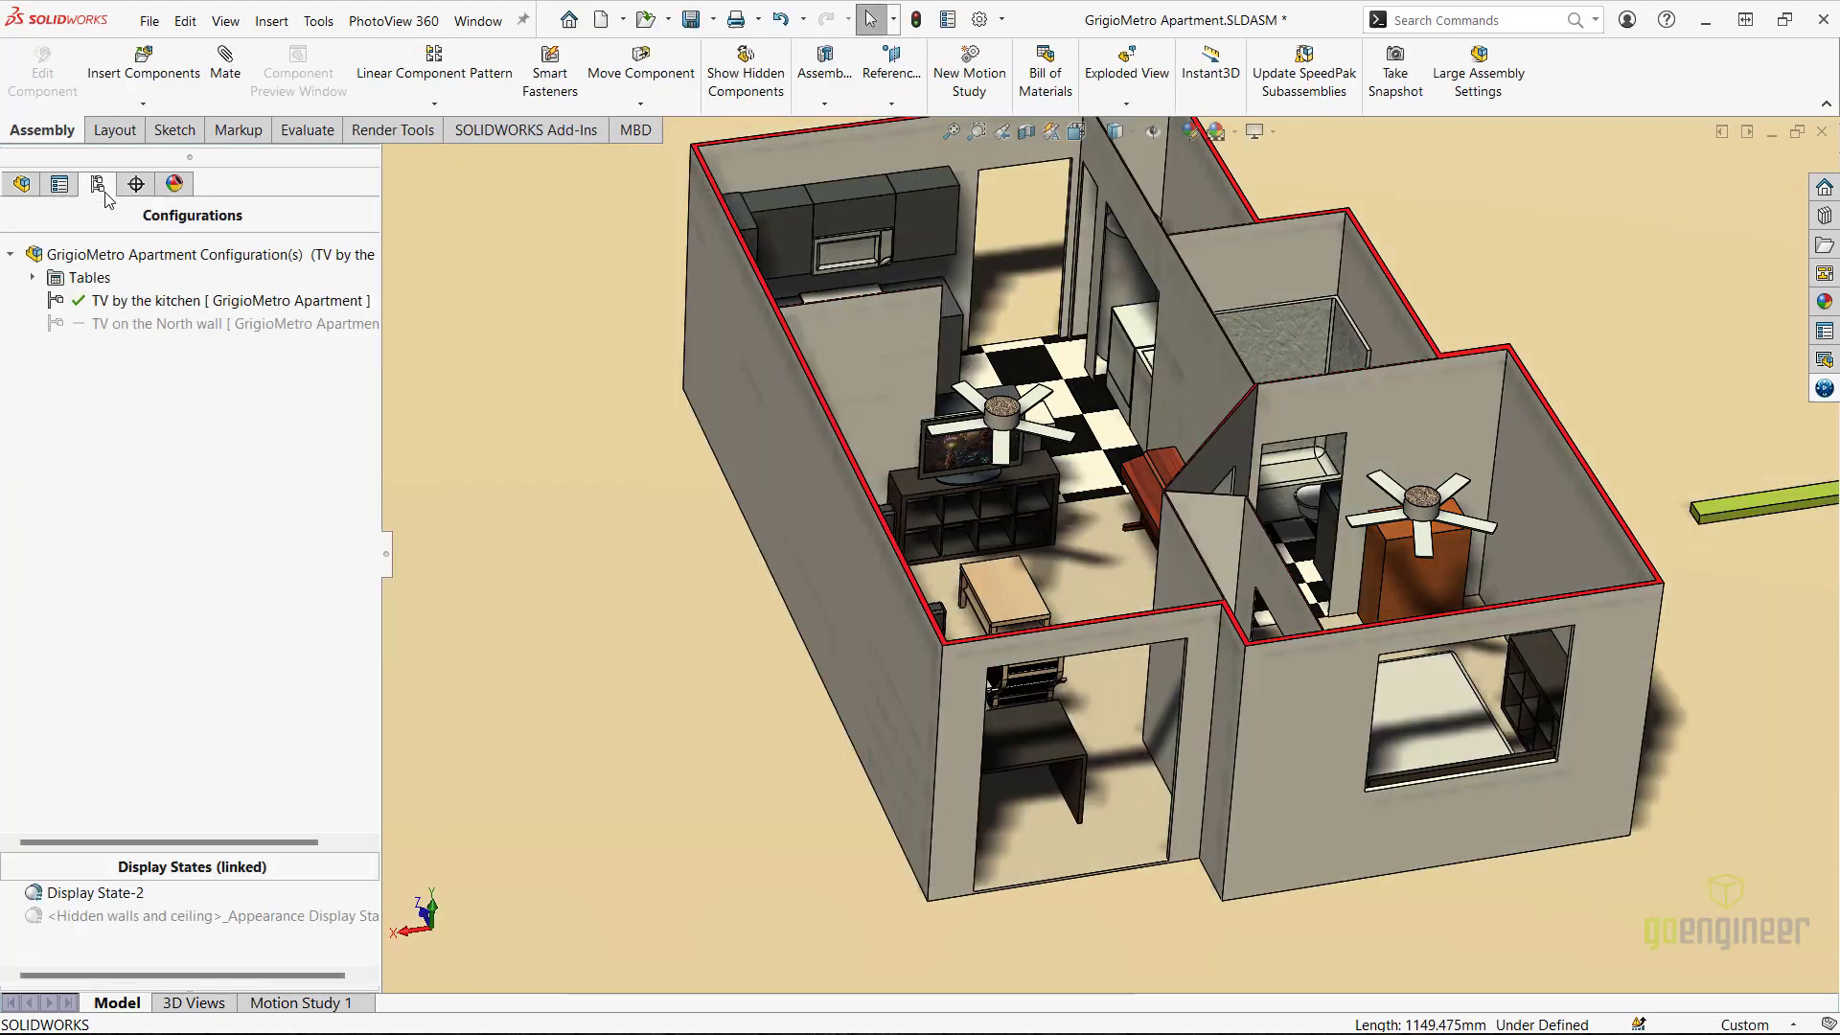
{"action": "double_click", "coordinate": [115, 324]}
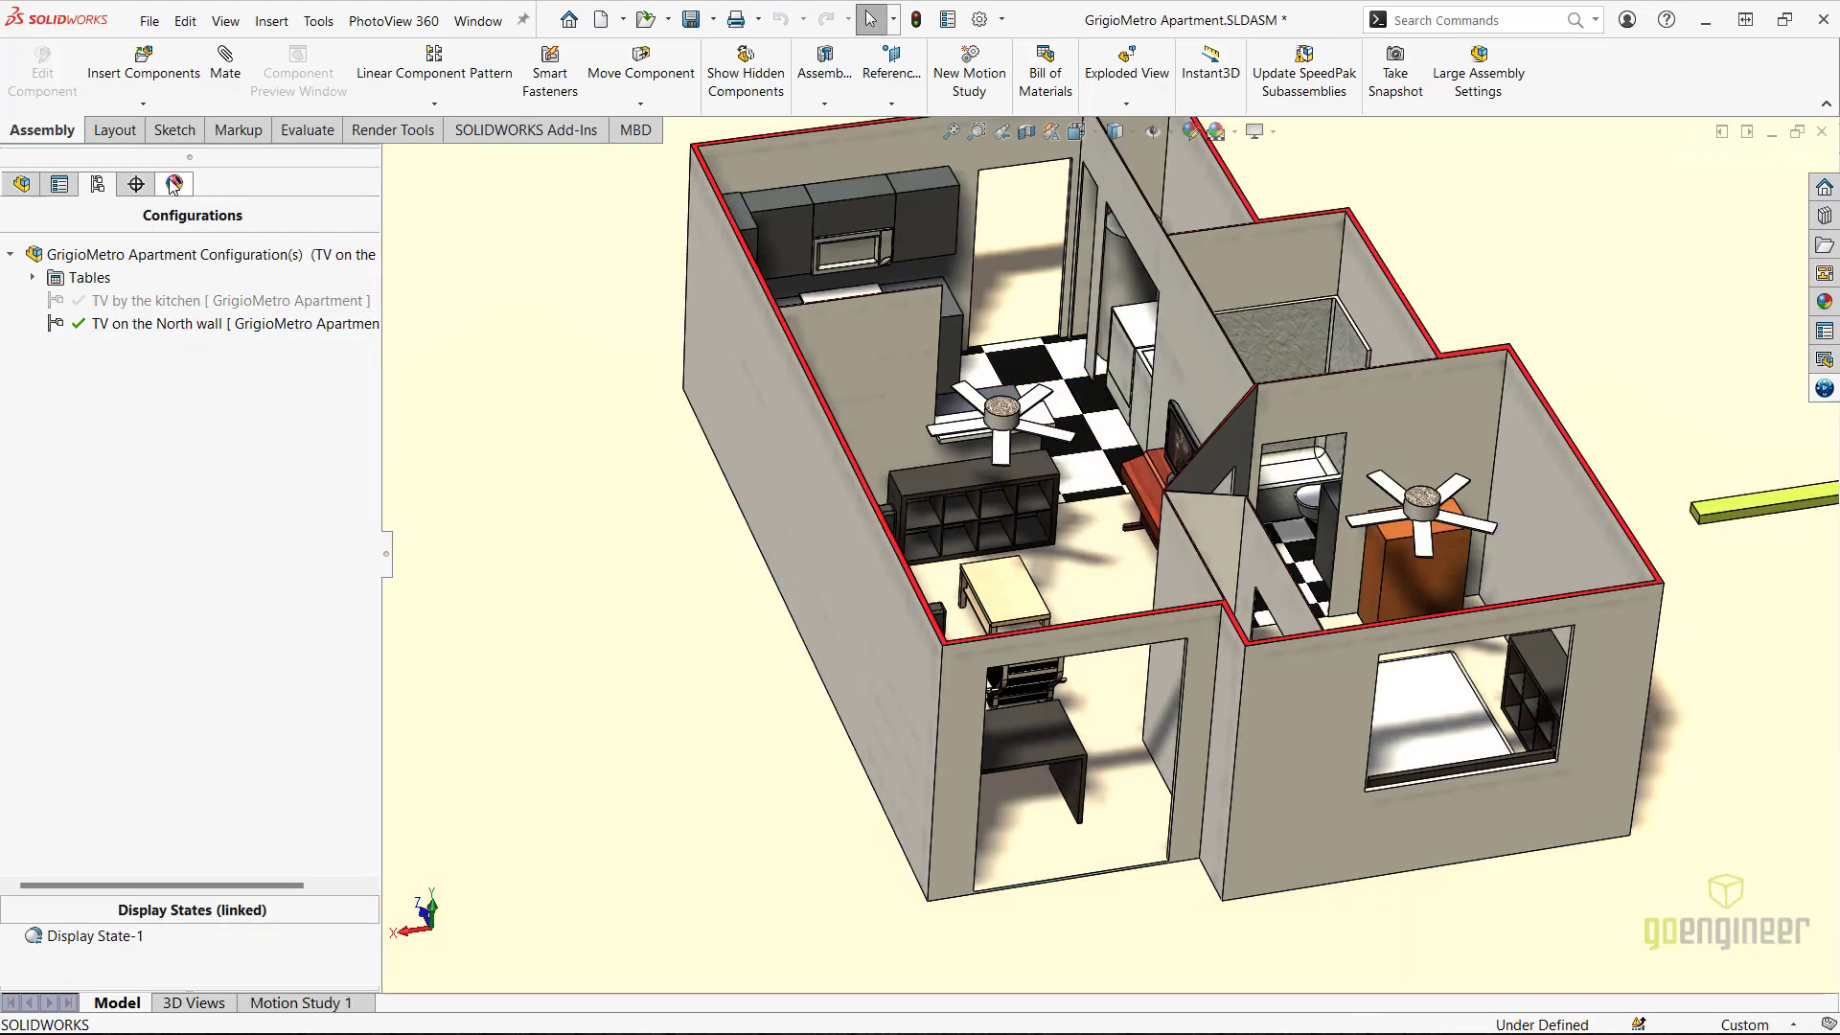
{"action": "left_click", "coordinate": [173, 184]}
{"action": "right_click", "coordinate": [86, 446]}
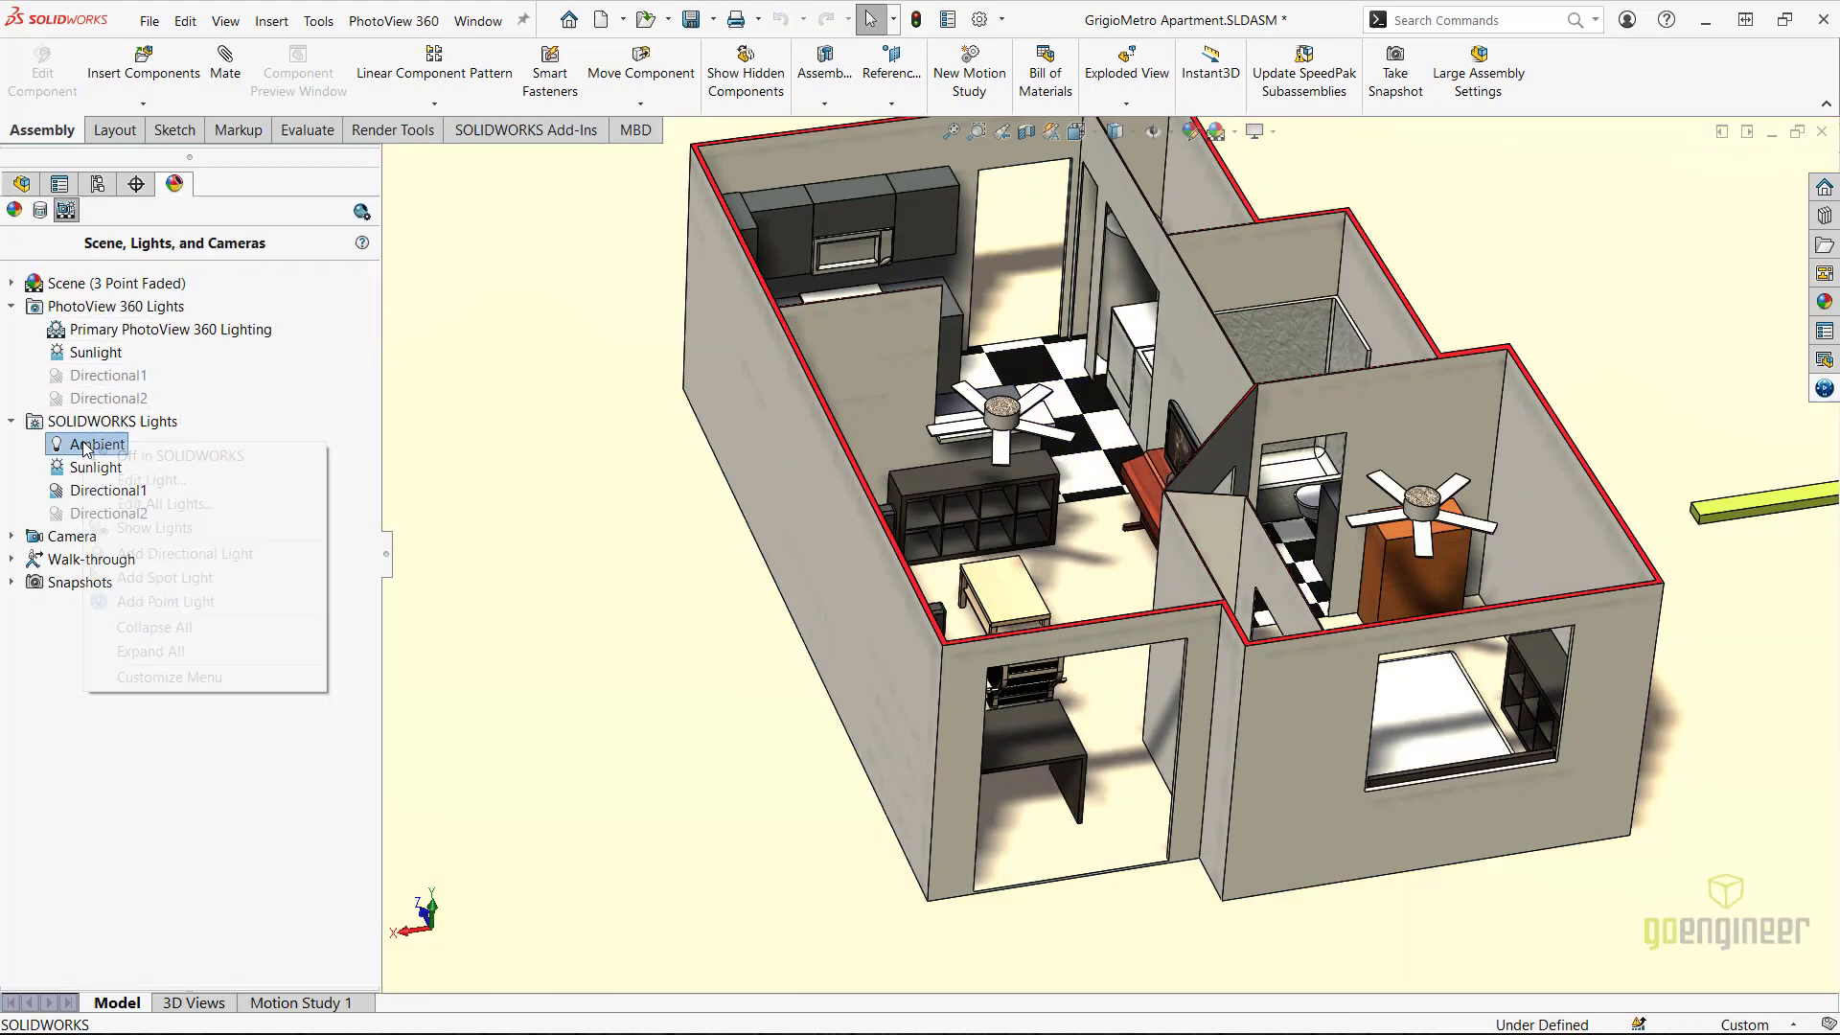
{"action": "left_click", "coordinate": [112, 481]}
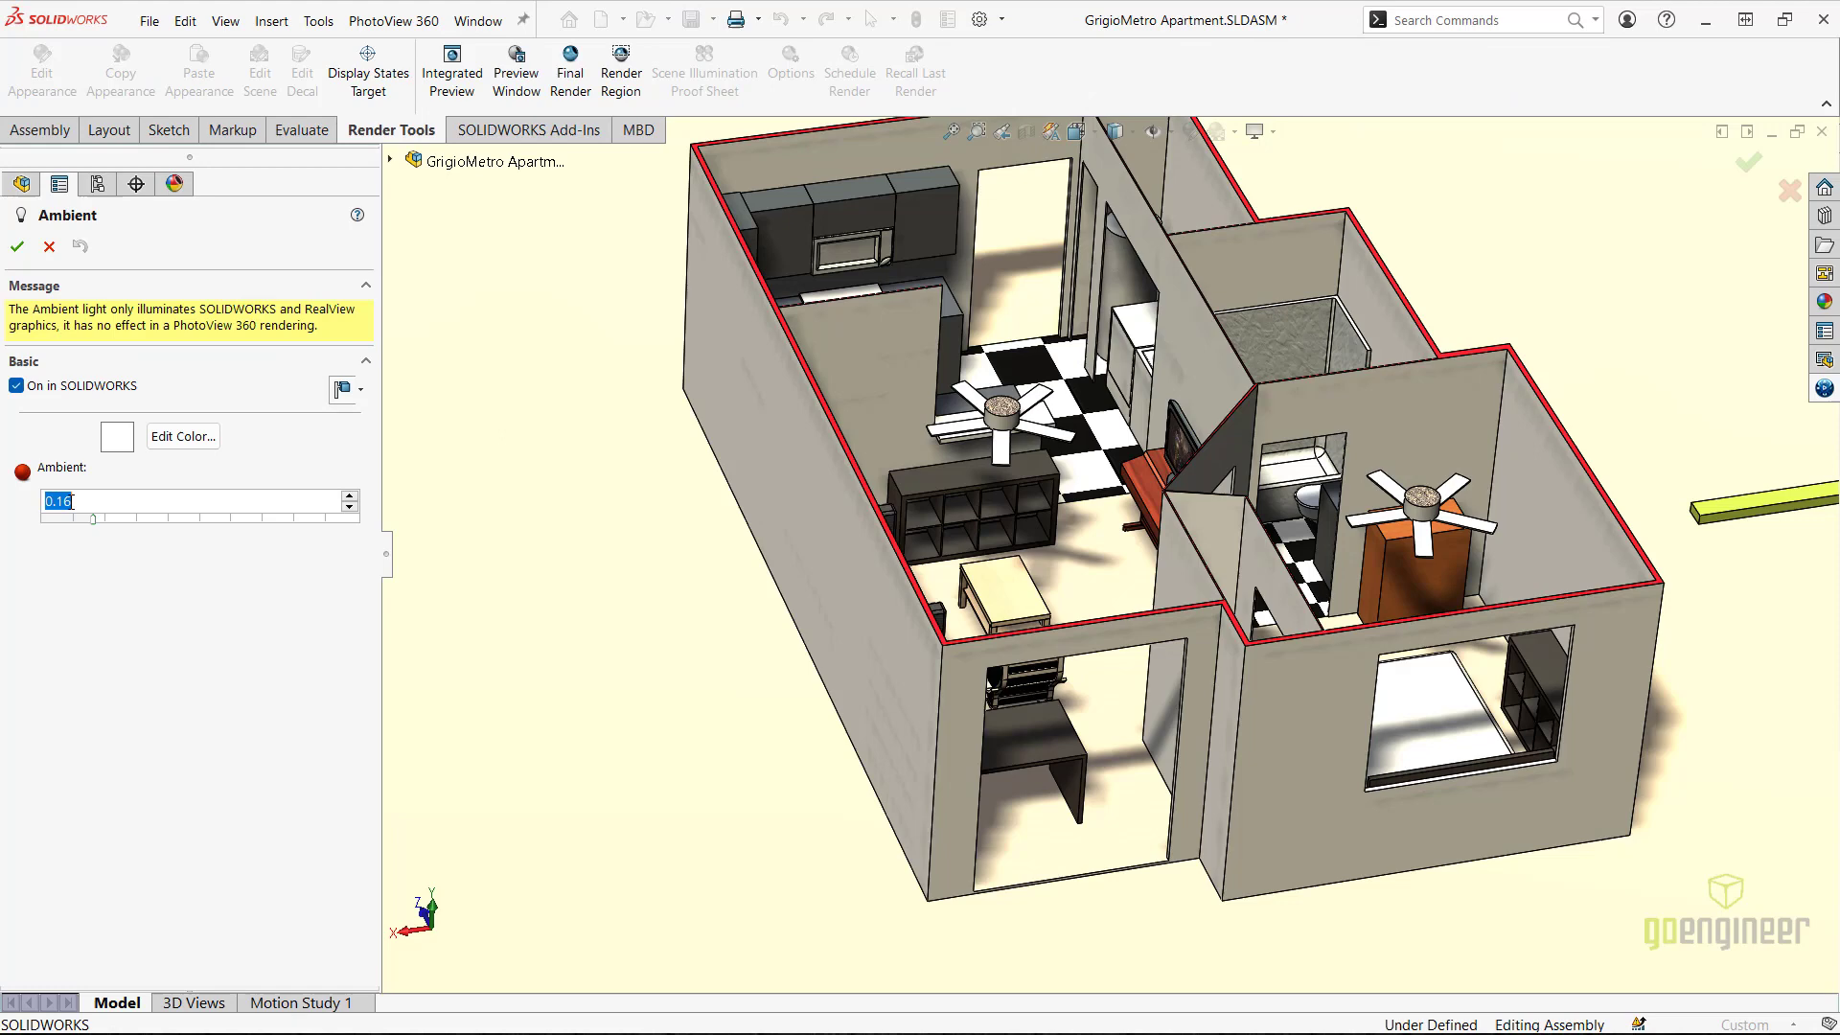
{"action": "left_click", "coordinate": [17, 246]}
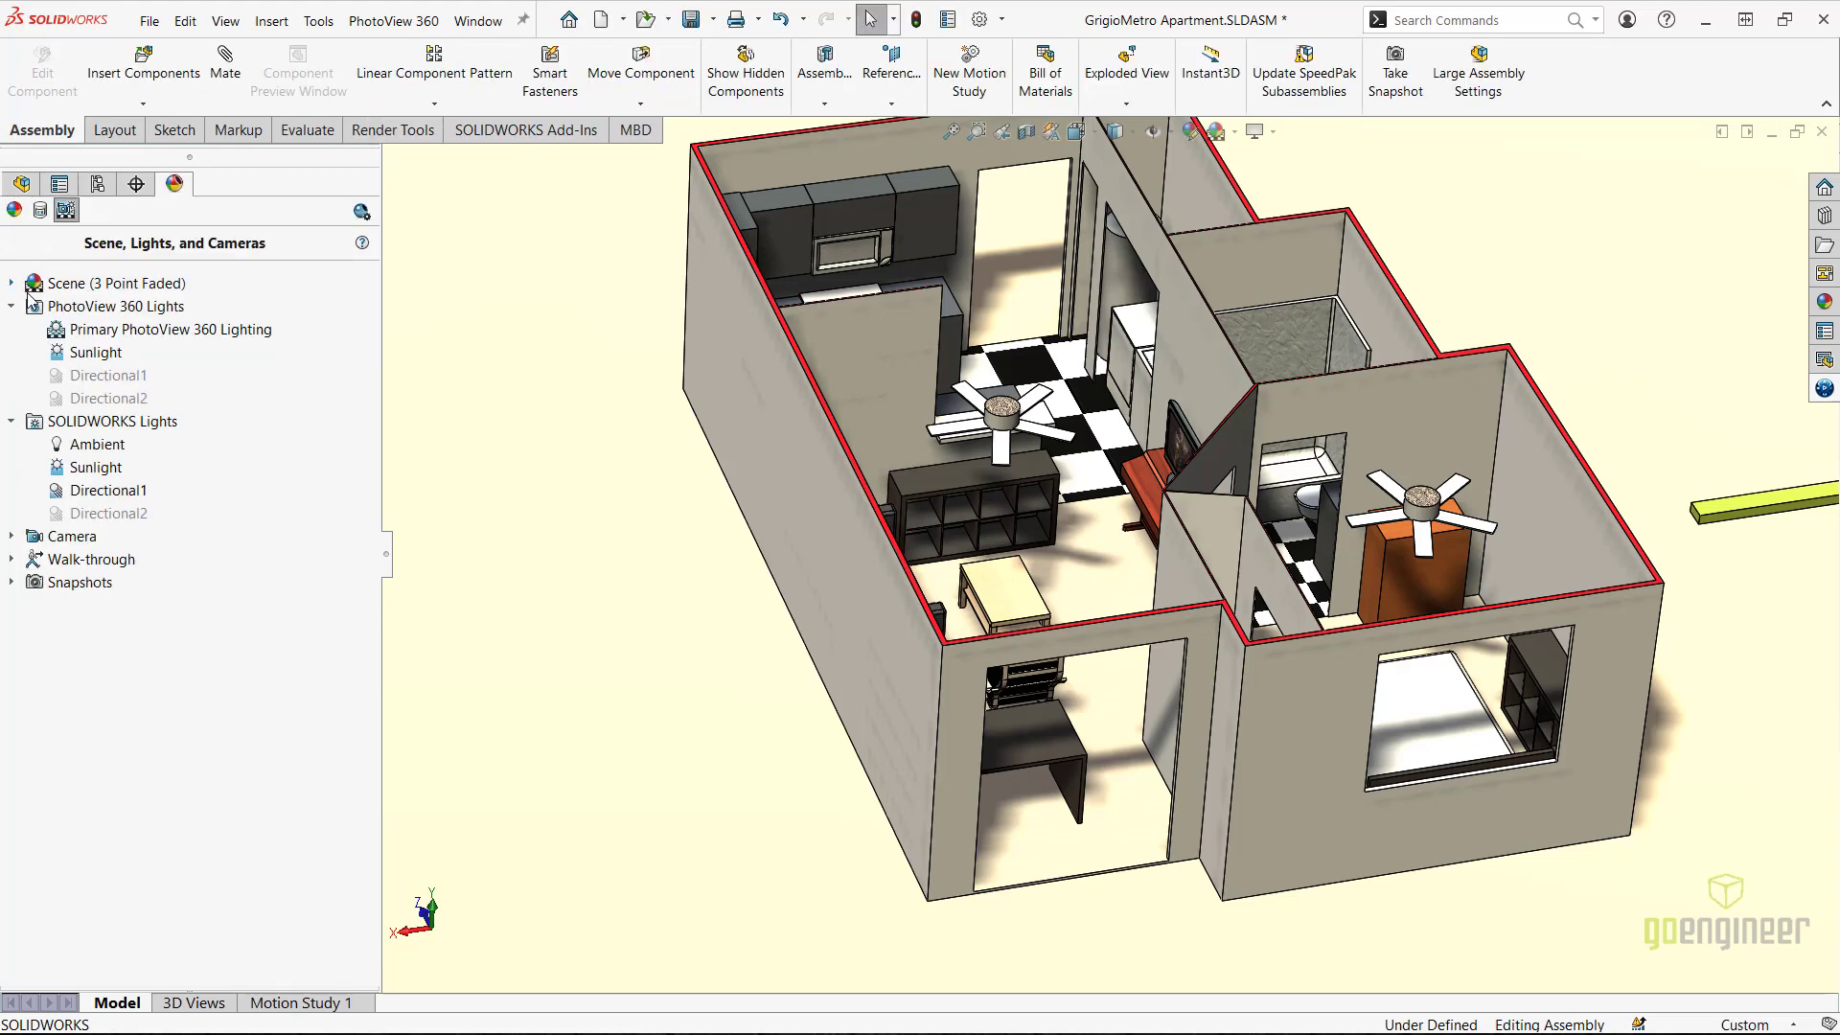
- Turn SOLIDWORKS Directional1 off there, then reactivate the 'TV by the kitchen' configuration
{"action": "left_click", "coordinate": [93, 492]}
{"action": "right_click", "coordinate": [92, 491]}
{"action": "left_click", "coordinate": [113, 501]}
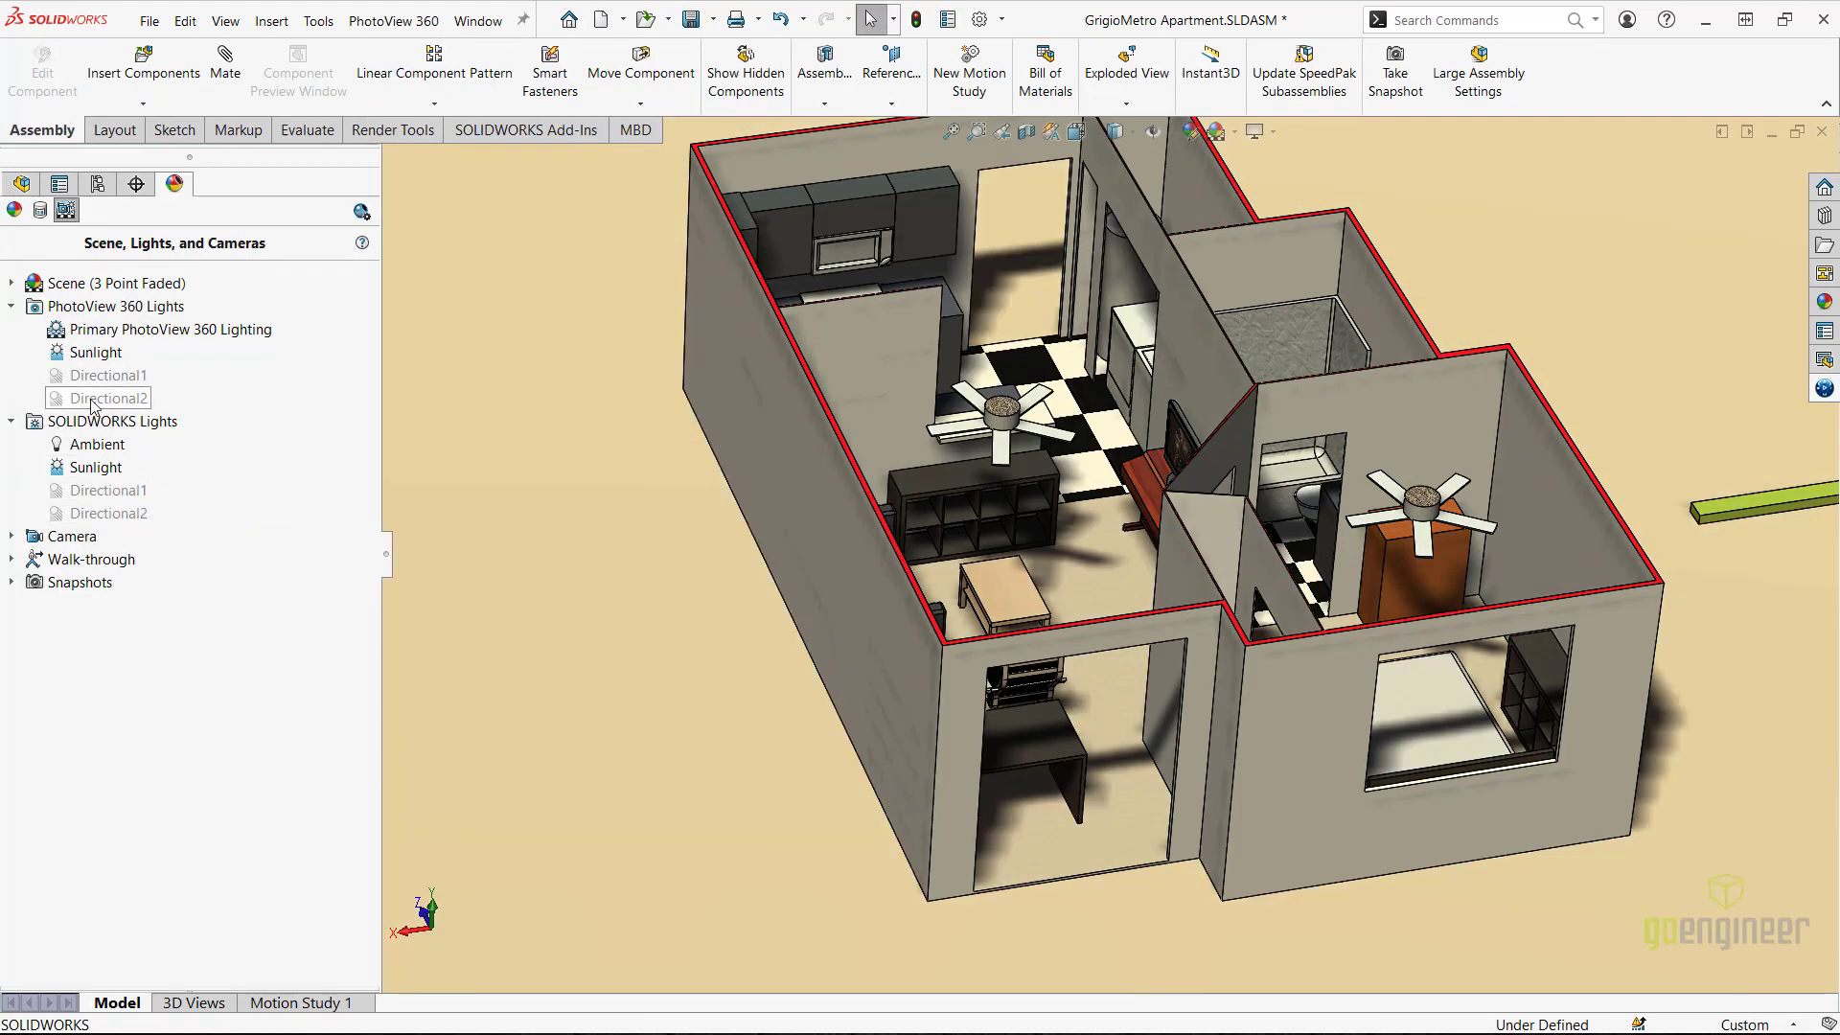
{"action": "left_click", "coordinate": [97, 183]}
{"action": "double_click", "coordinate": [144, 300]}
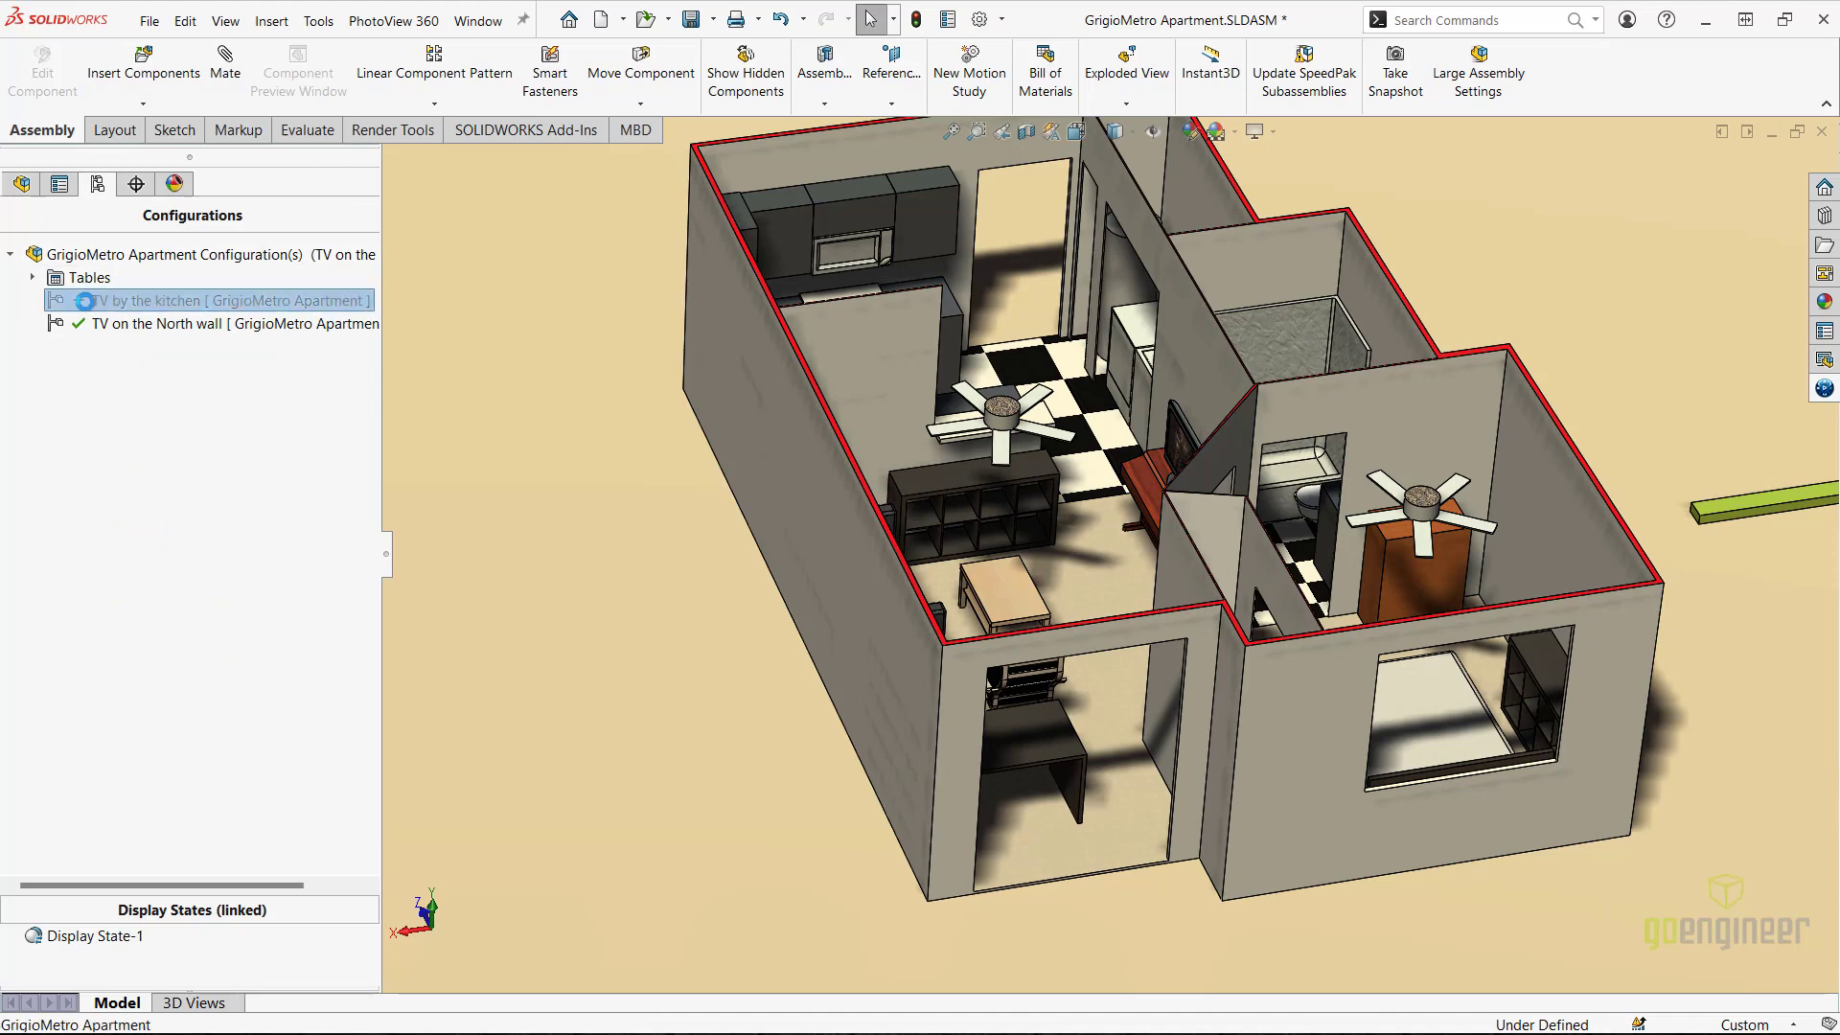
{"action": "left_click", "coordinate": [174, 183]}
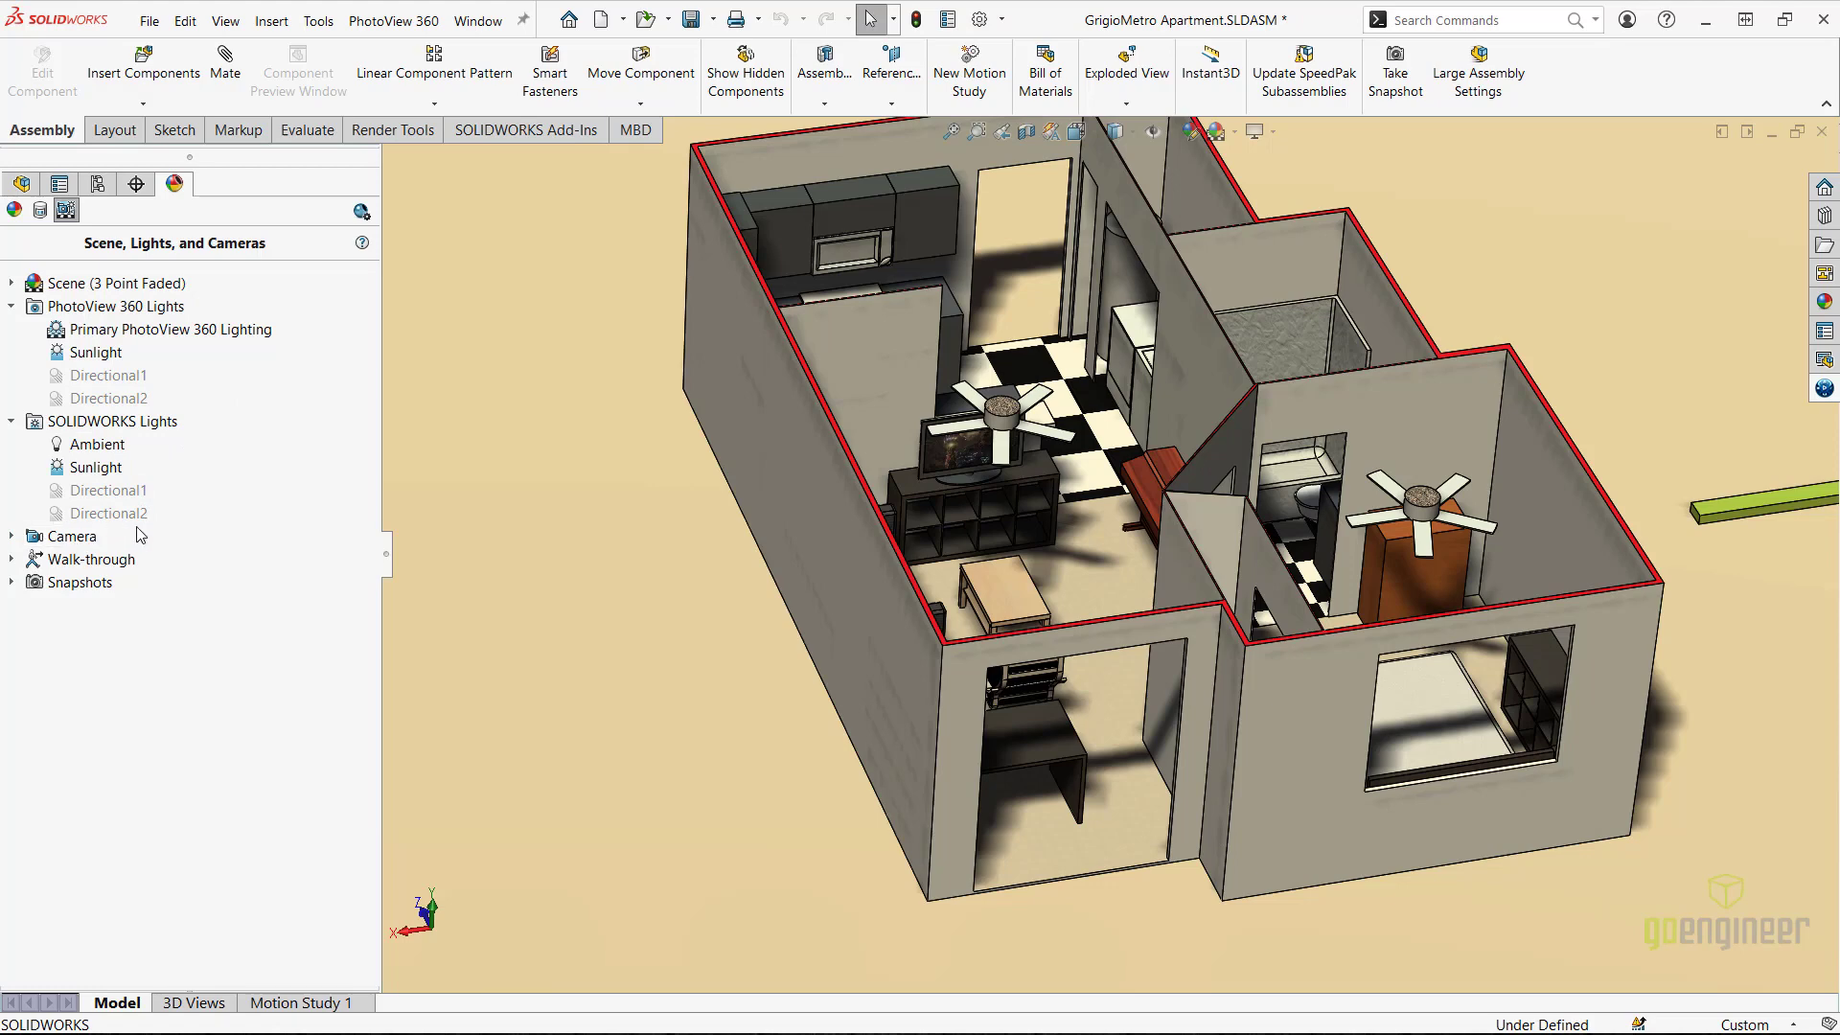
- Add Camera1 to the scene and aim it at the TV screen
{"action": "right_click", "coordinate": [75, 538]}
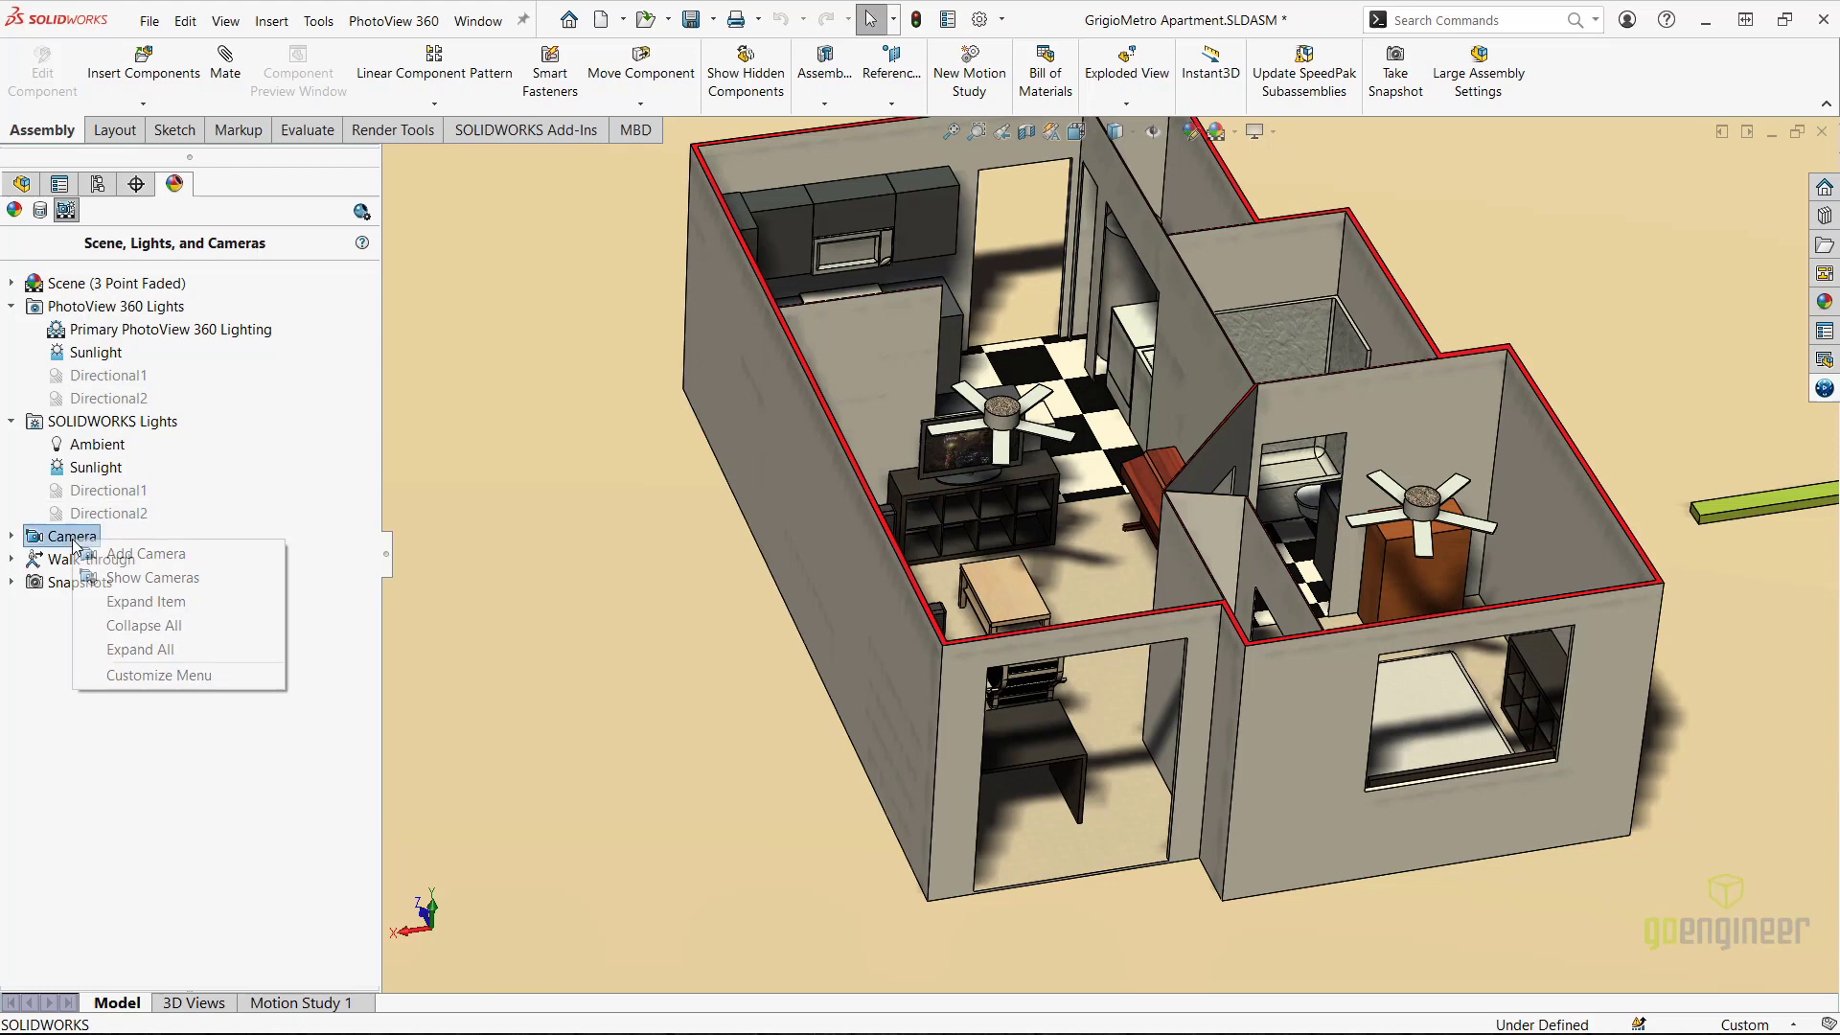
{"action": "left_click", "coordinate": [200, 561]}
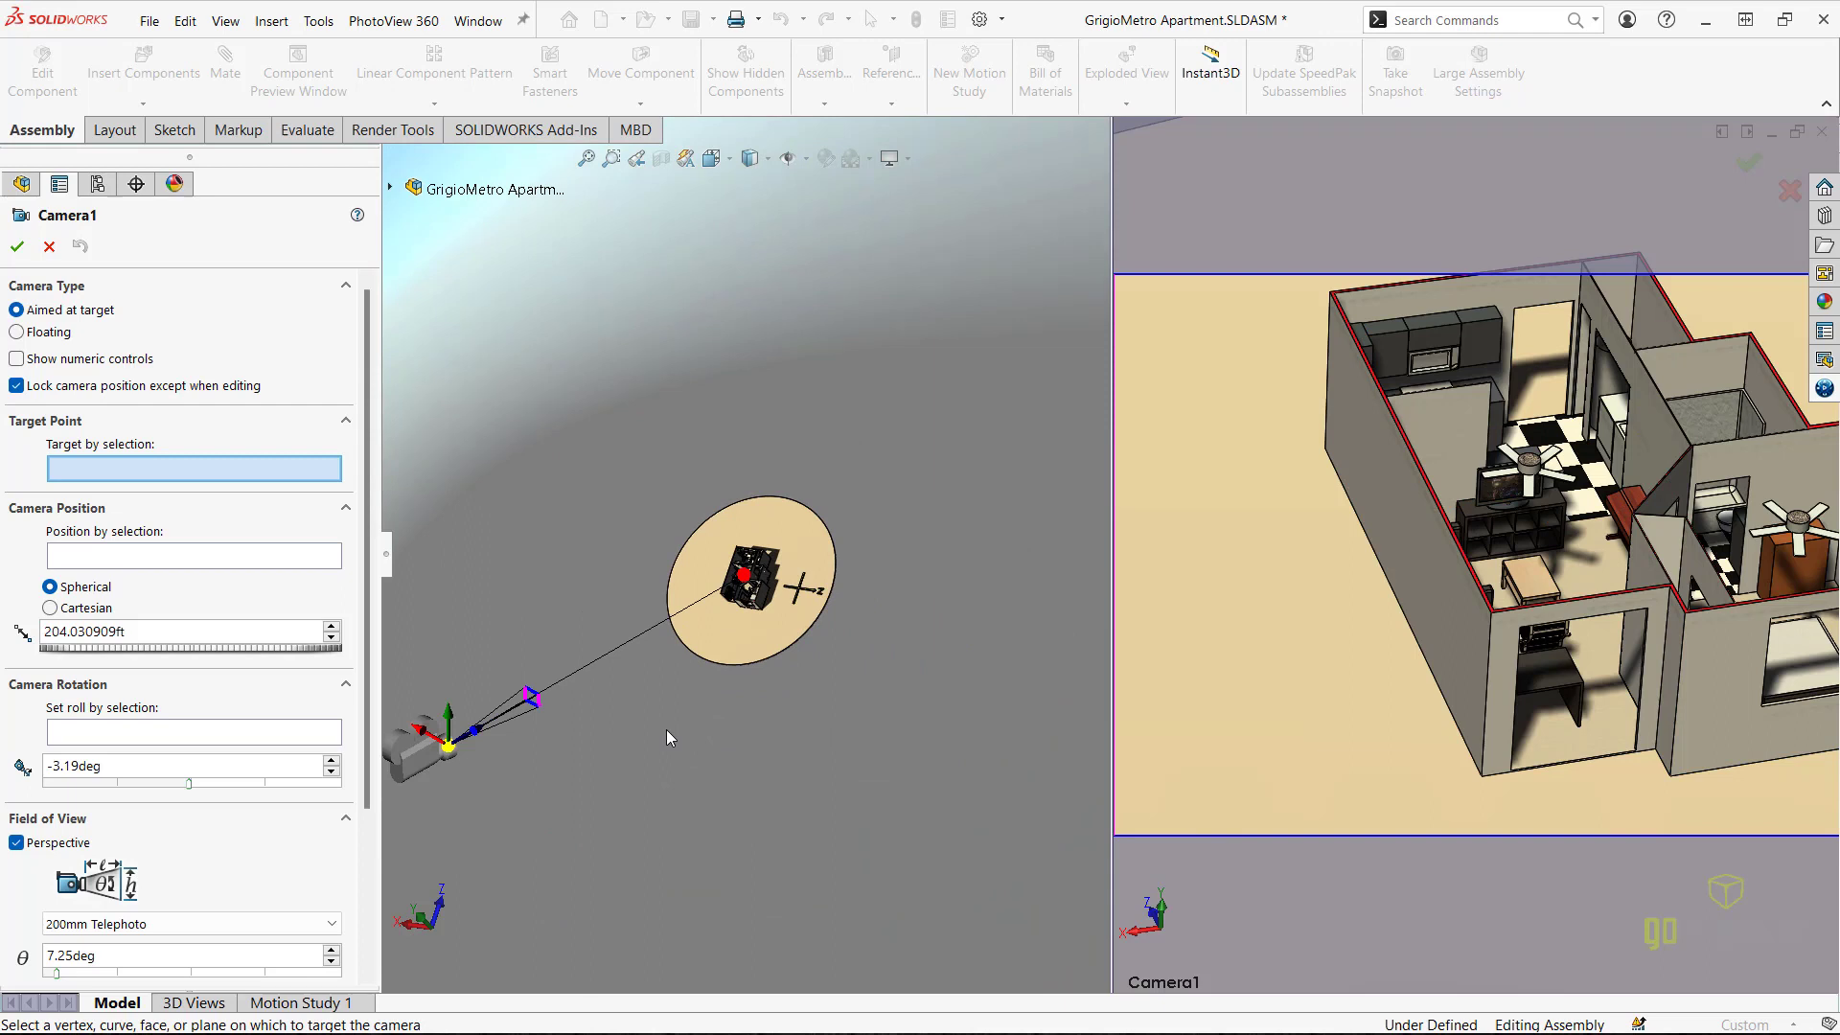
{"action": "middle_click_drag", "start_coordinate": [679, 688], "coordinate": [771, 601]}
{"action": "scroll", "coordinate": [728, 586], "scroll_direction": "down", "scroll_amount": 10}
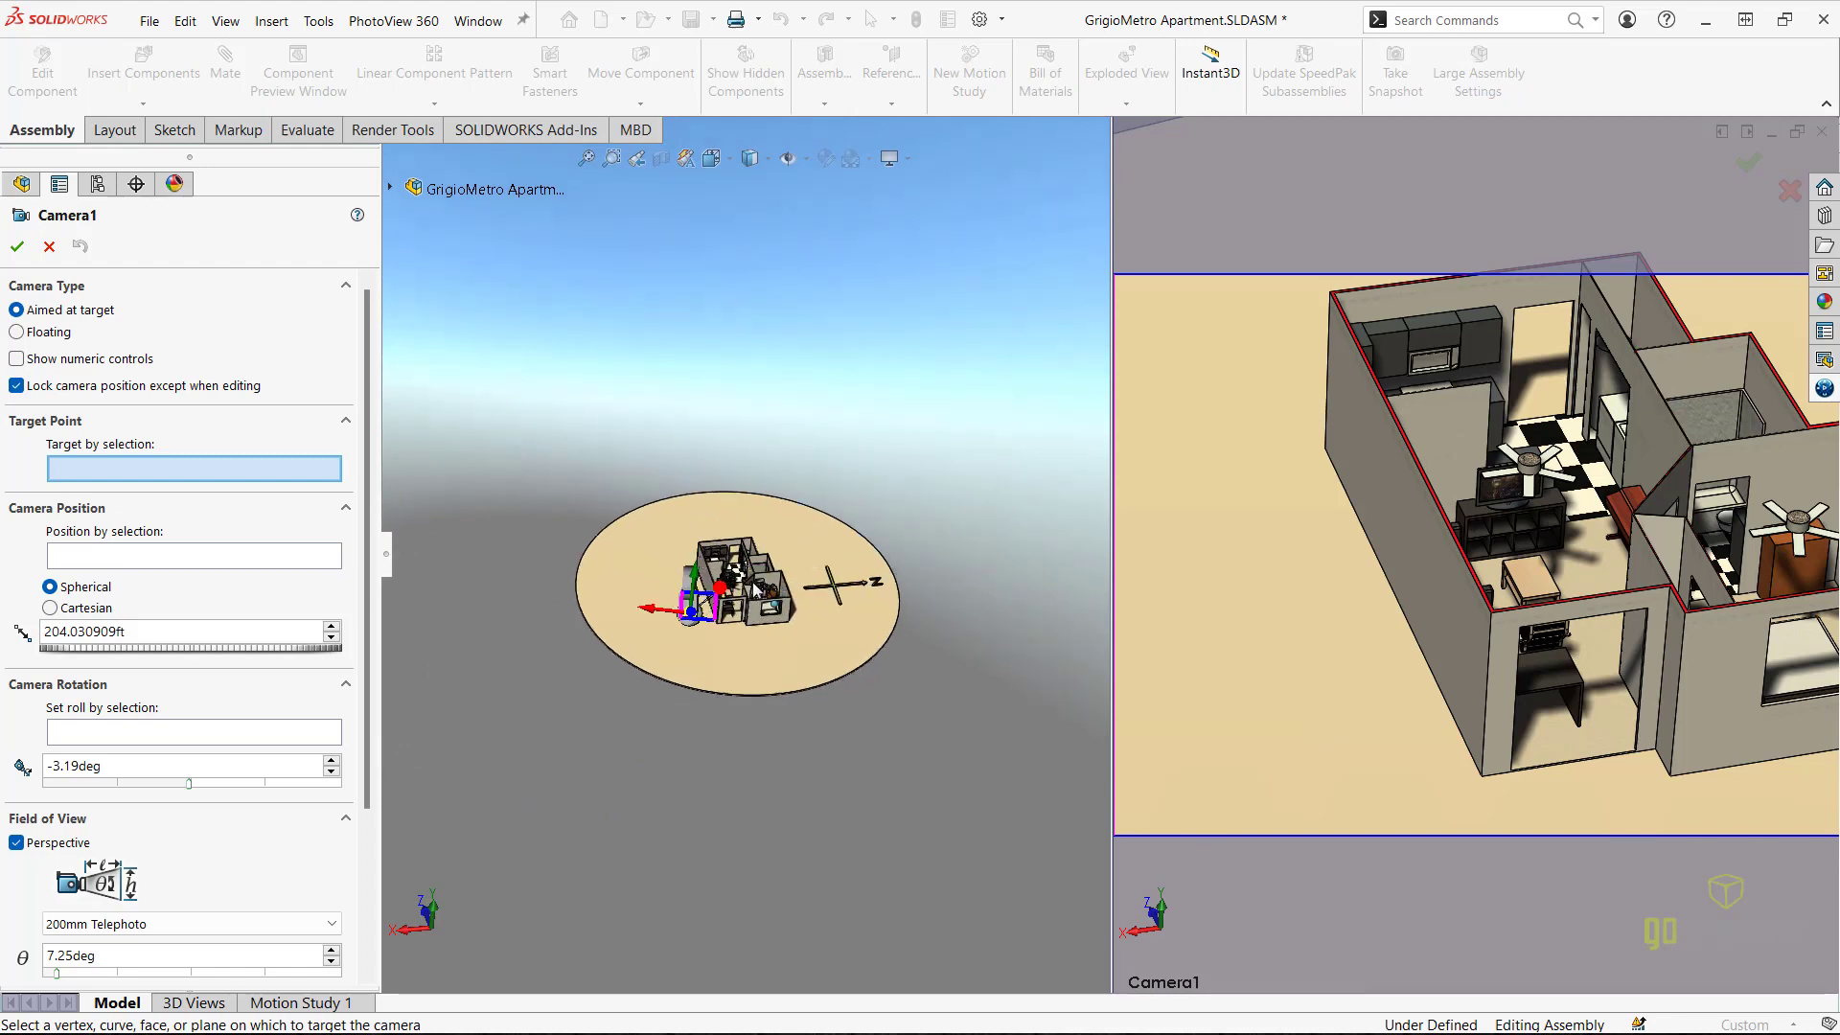
{"action": "scroll", "coordinate": [726, 584], "scroll_direction": "down", "scroll_amount": 10}
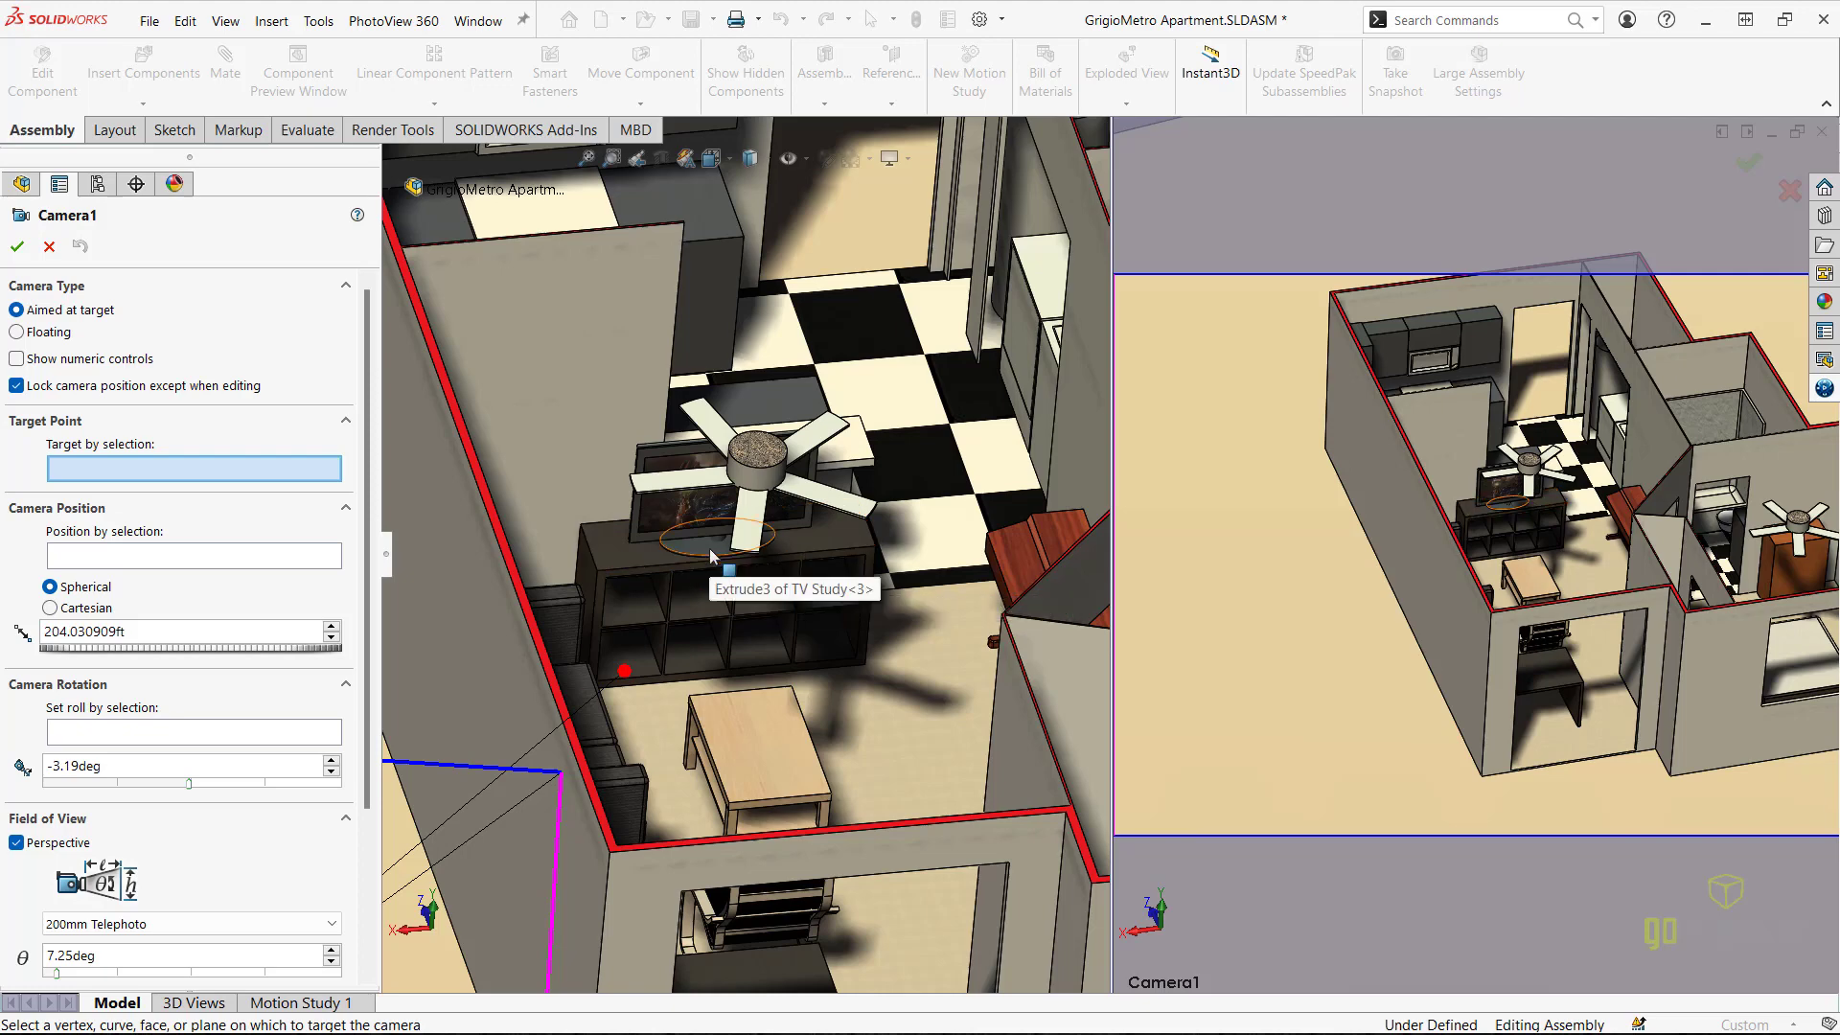
{"action": "left_click", "coordinate": [710, 553]}
{"action": "scroll", "coordinate": [634, 641], "scroll_direction": "up", "scroll_amount": 10}
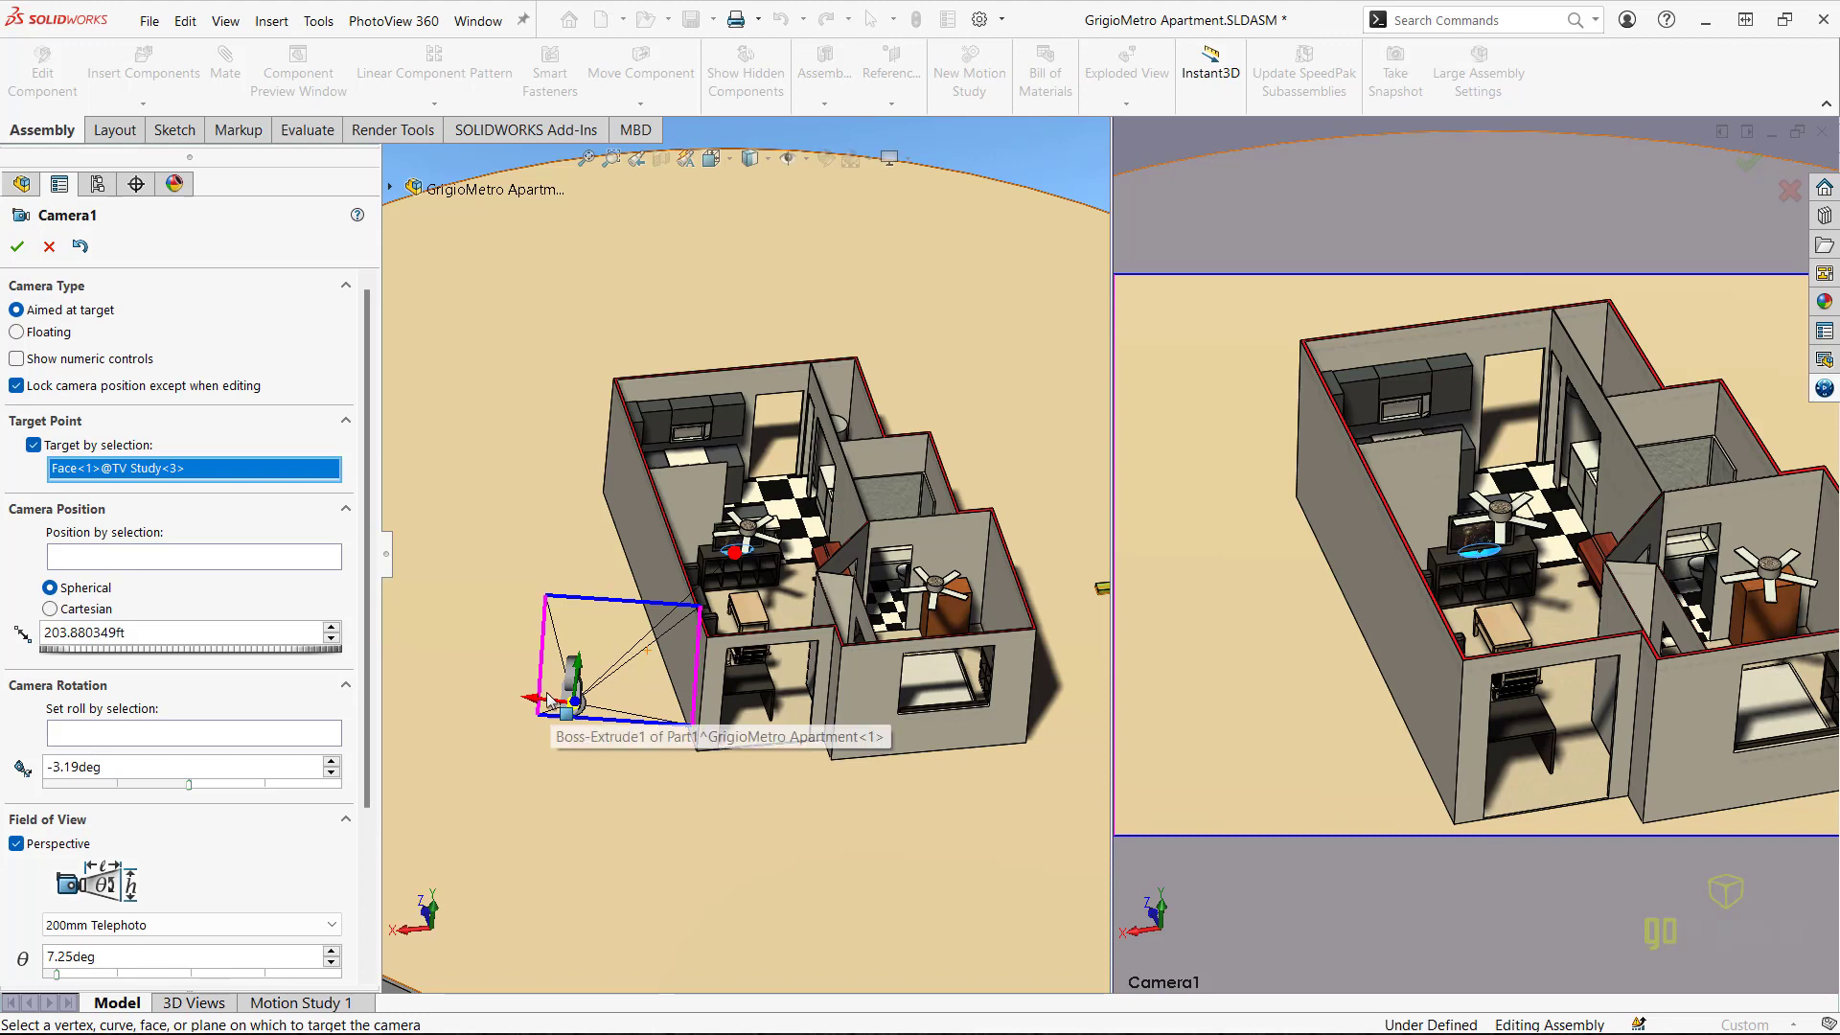
- Set Camera1's field of view to the 24mm Wide Angle lens preset
{"action": "left_click_drag", "start_coordinate": [539, 693], "coordinate": [602, 711]}
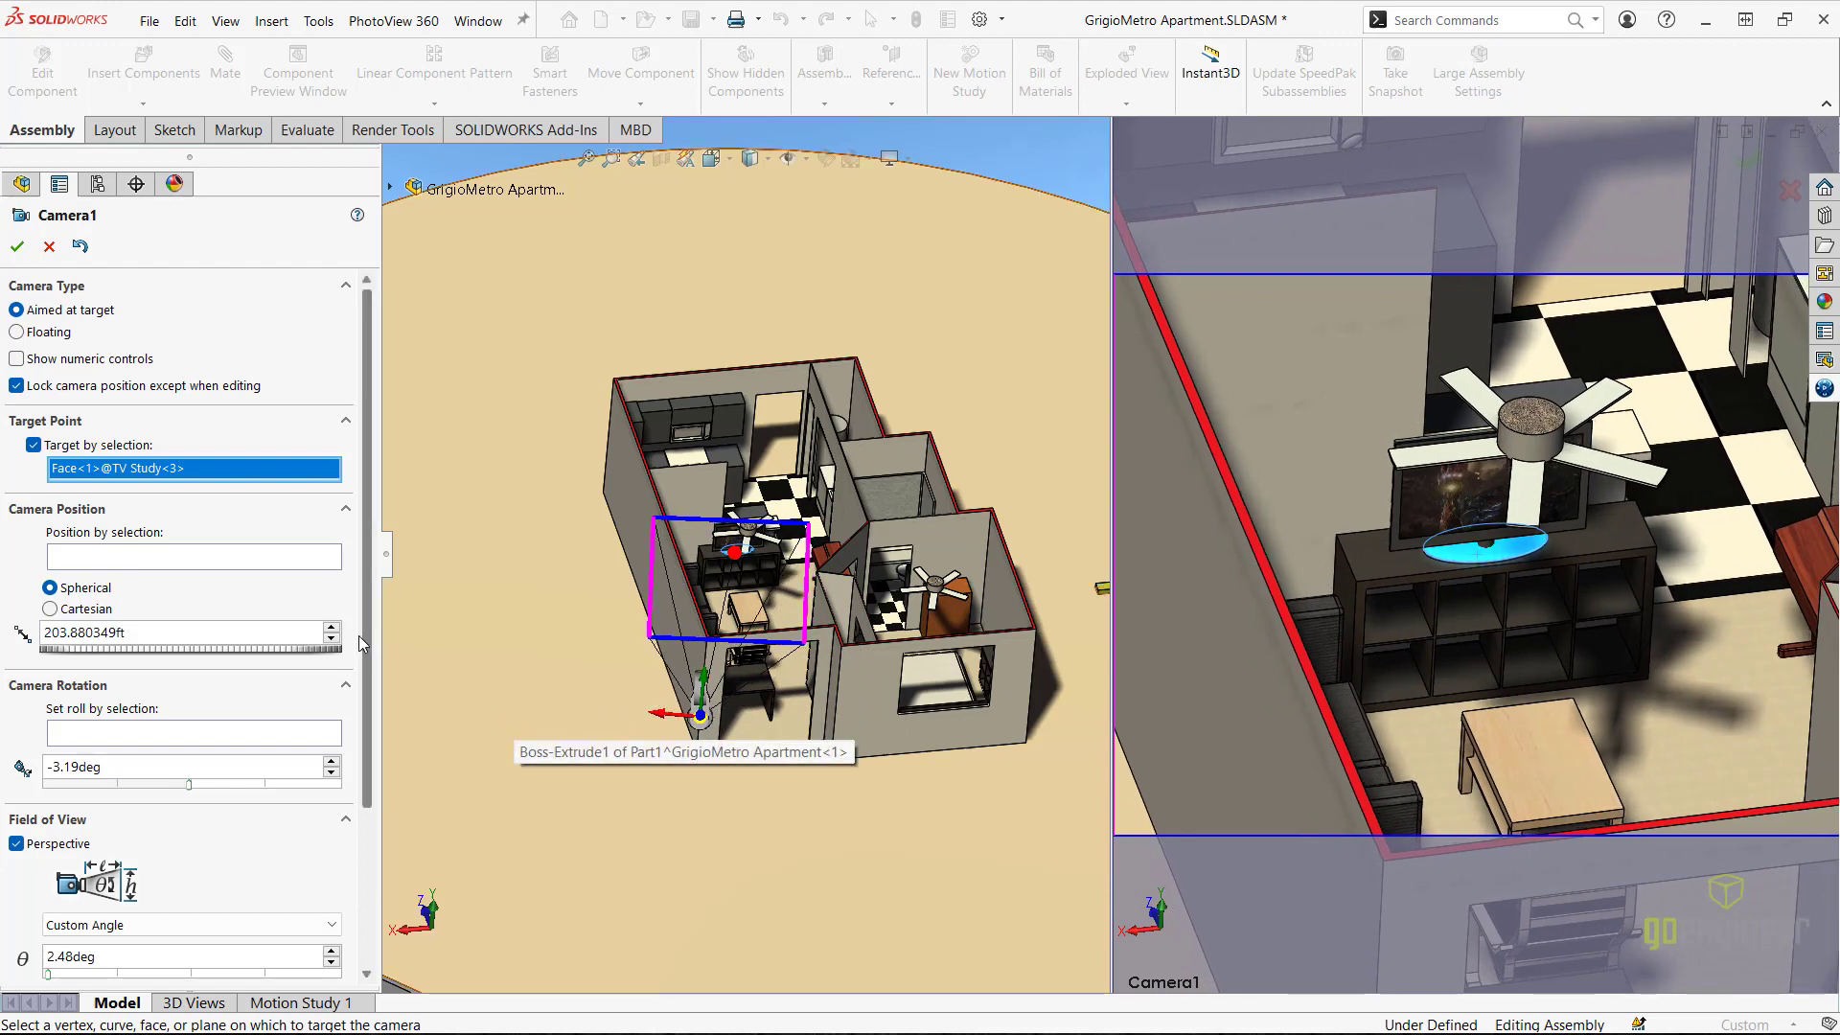
{"action": "left_click_drag", "start_coordinate": [358, 636], "coordinate": [358, 763]}
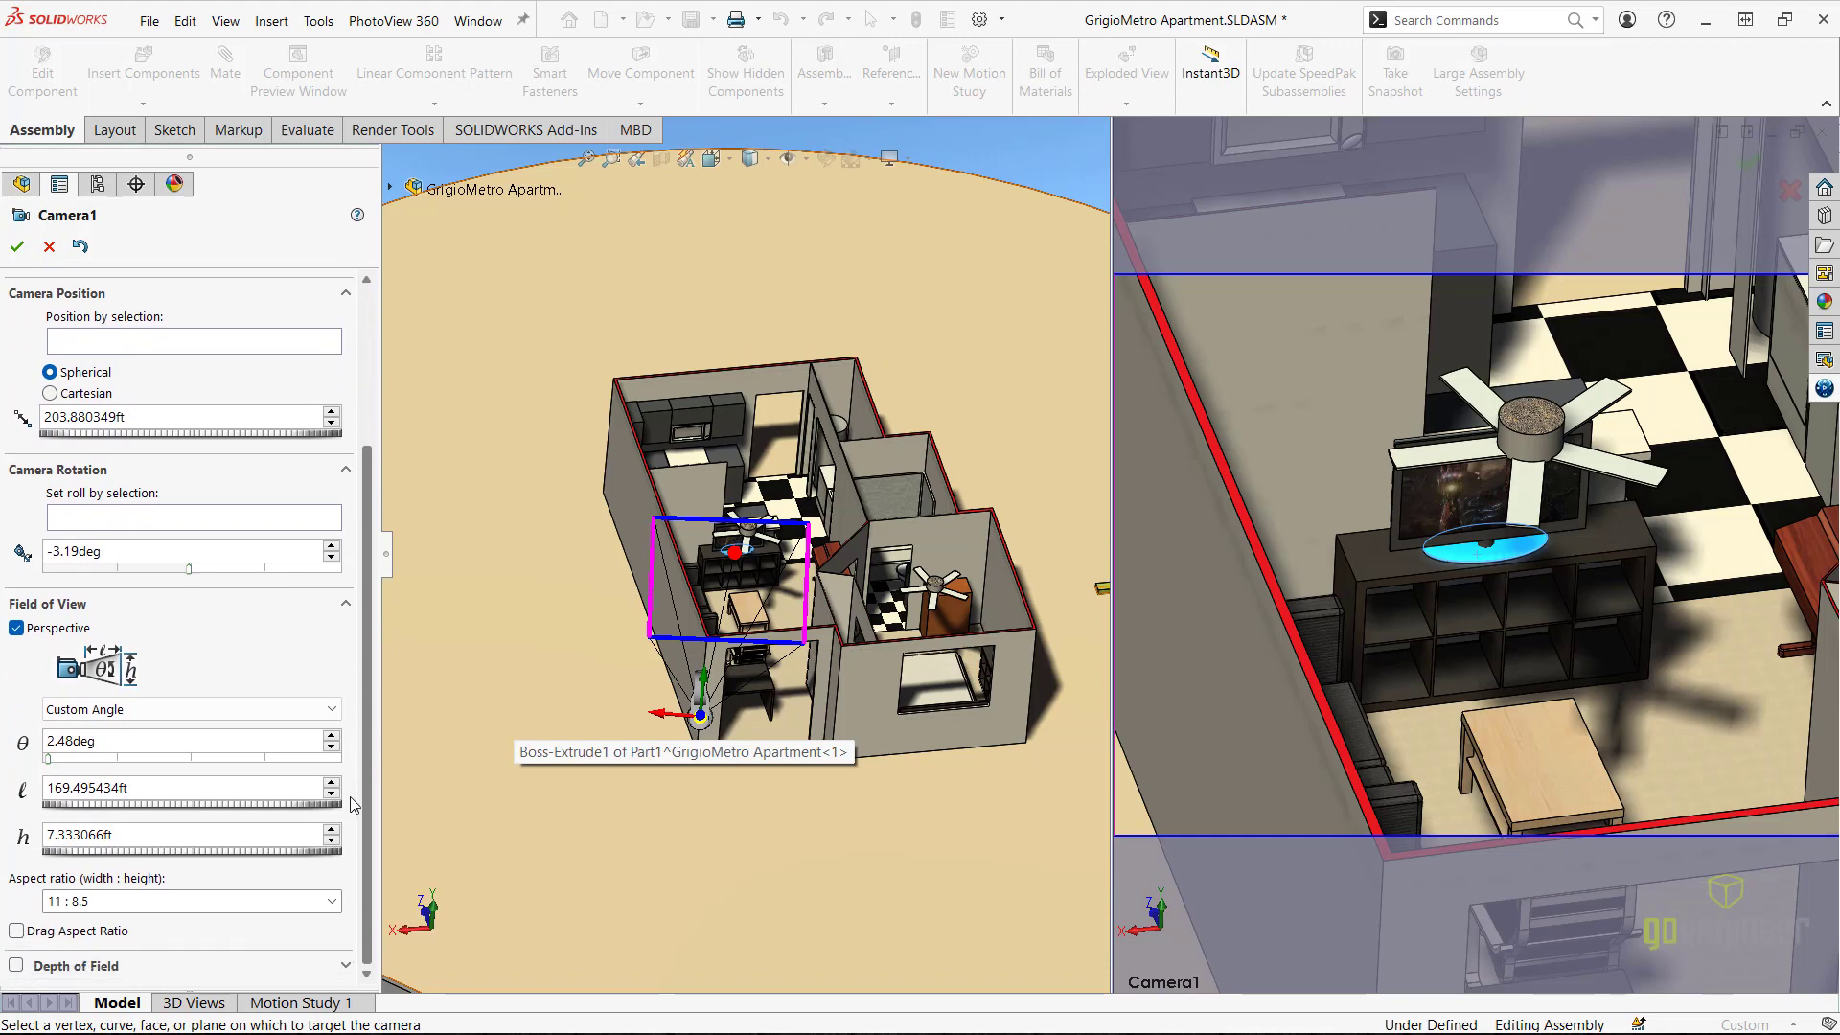
{"action": "left_click", "coordinate": [206, 710]}
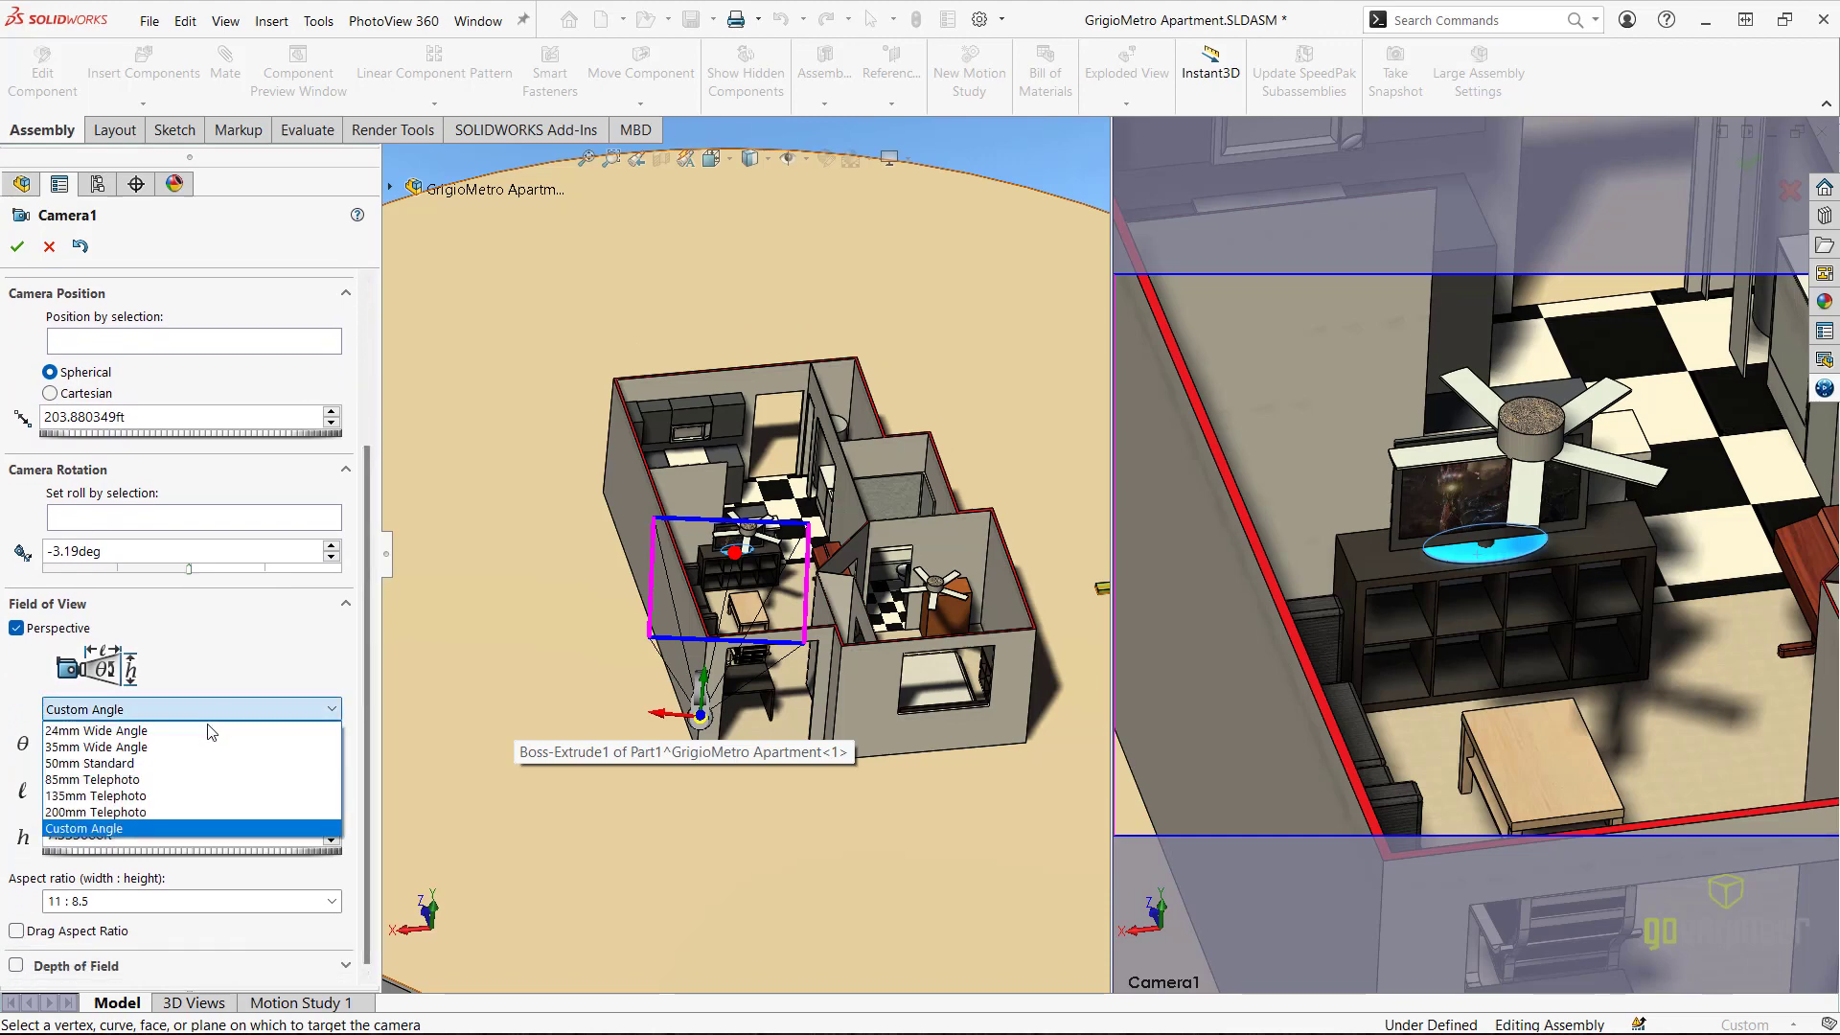
{"action": "left_click", "coordinate": [154, 733]}
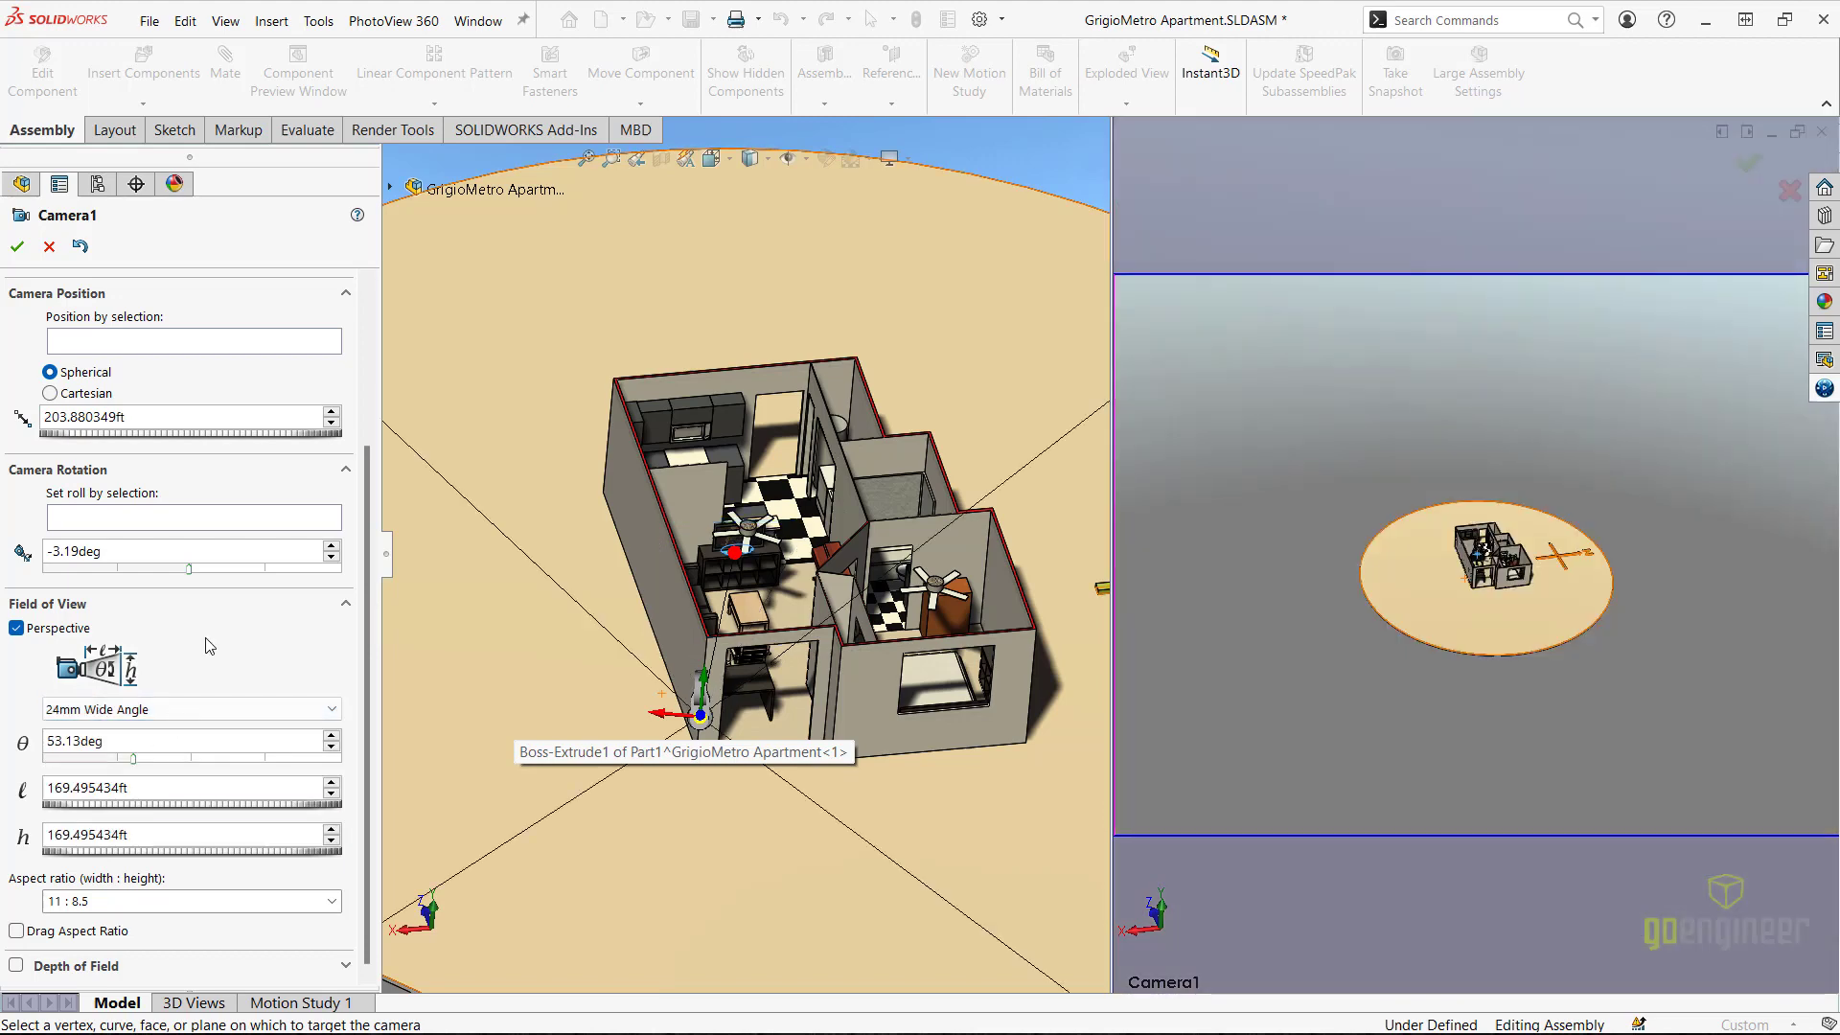
{"action": "middle_click_drag", "start_coordinate": [463, 646], "coordinate": [400, 526]}
- Accept Camera1 and look through the 'Camerafor TV by the kitchen' camera
{"action": "left_click", "coordinate": [18, 246]}
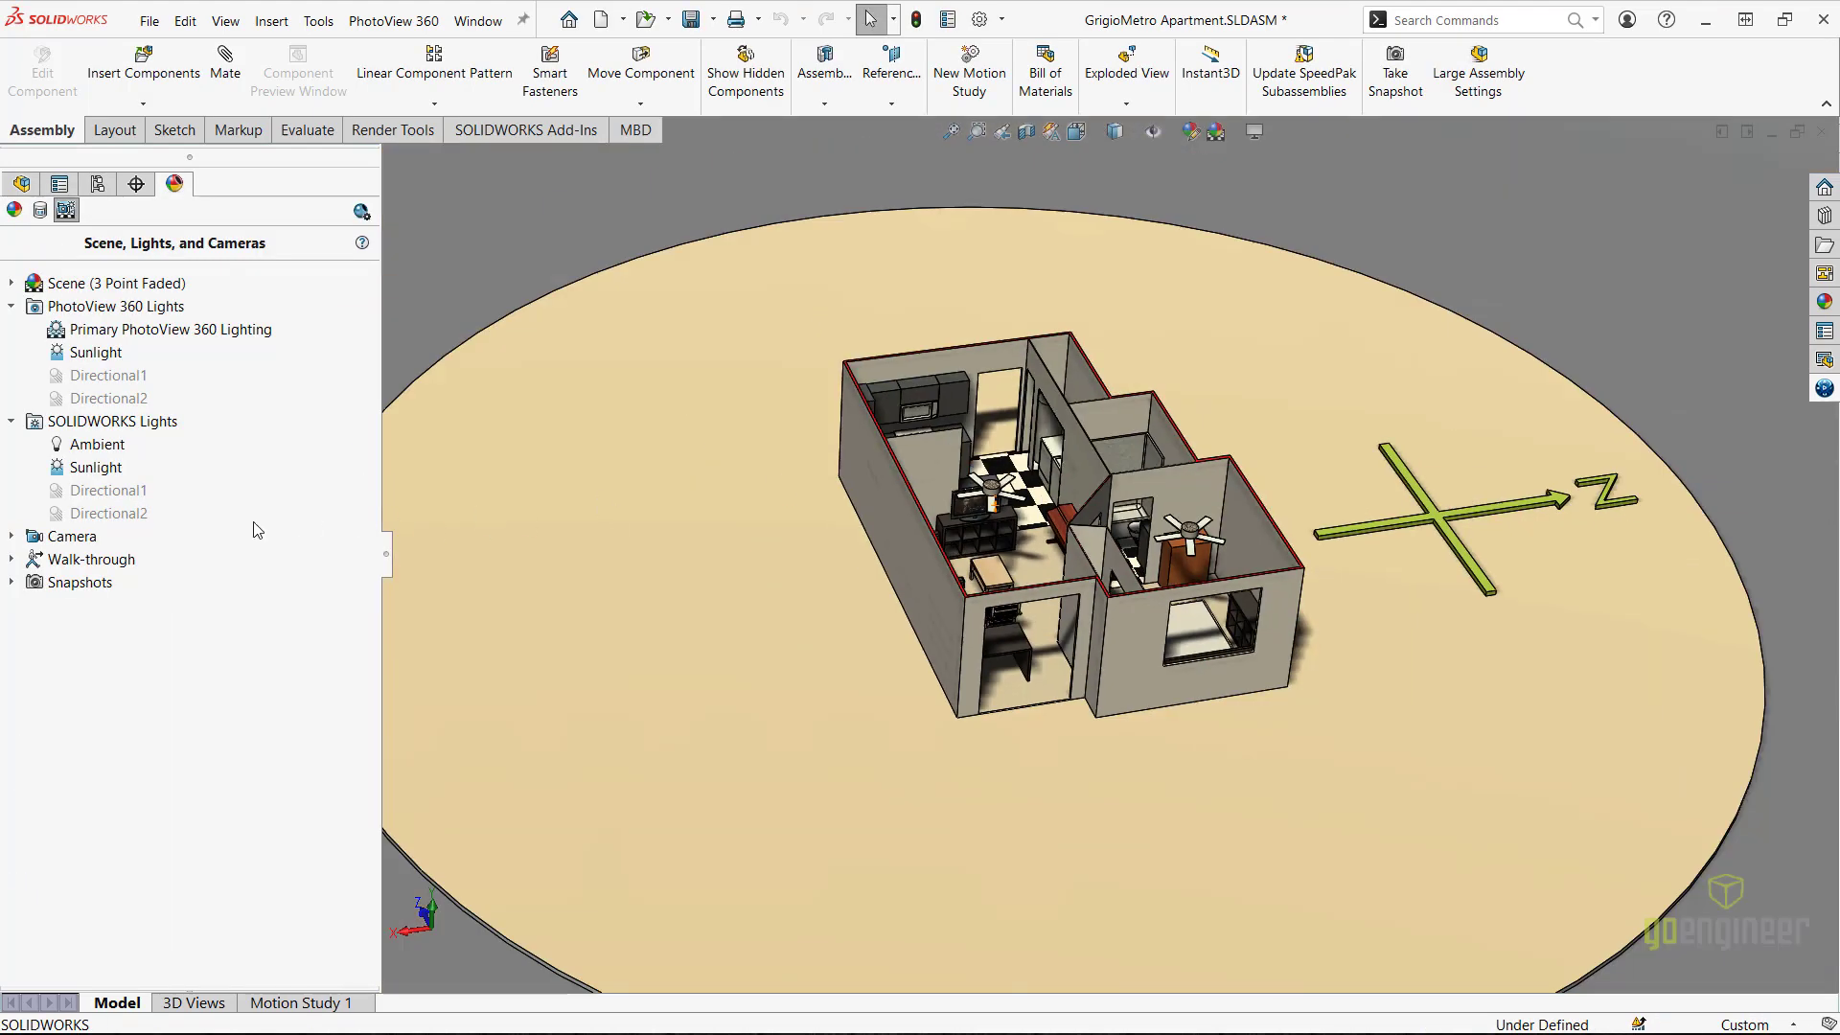
{"action": "left_click", "coordinate": [11, 536]}
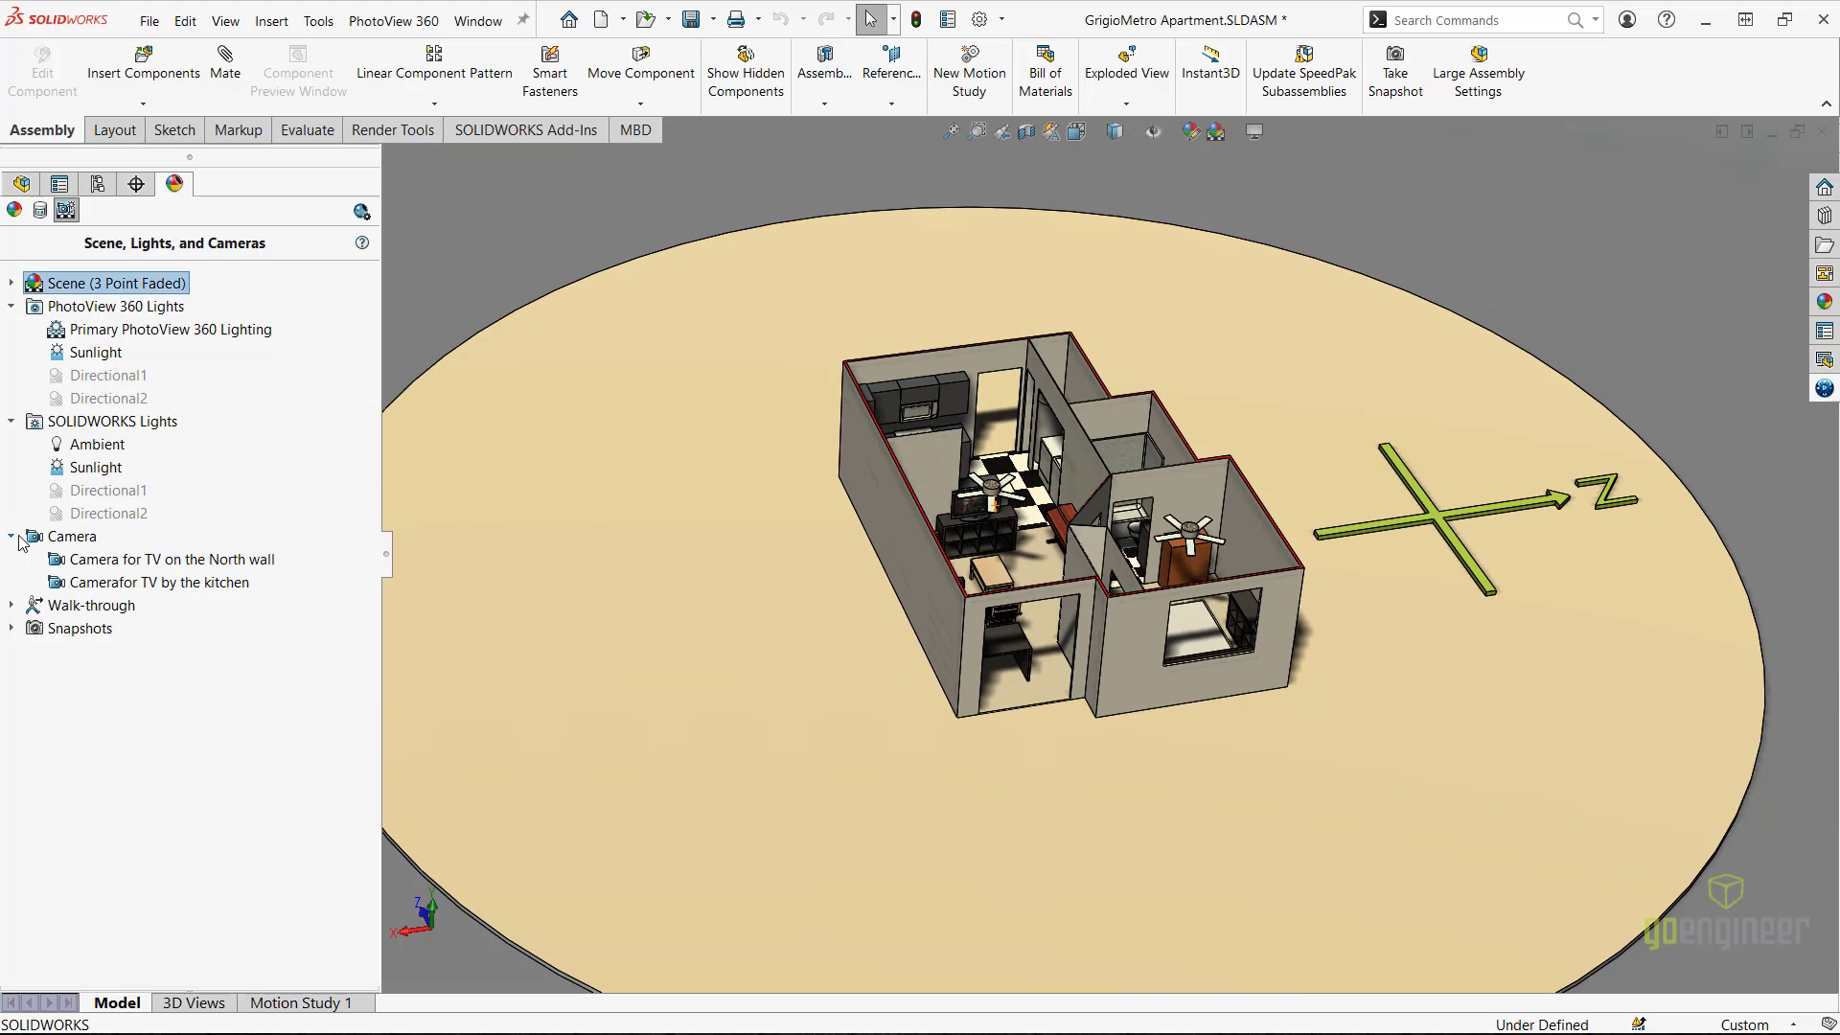
{"action": "right_click", "coordinate": [100, 583]}
{"action": "left_click", "coordinate": [163, 746]}
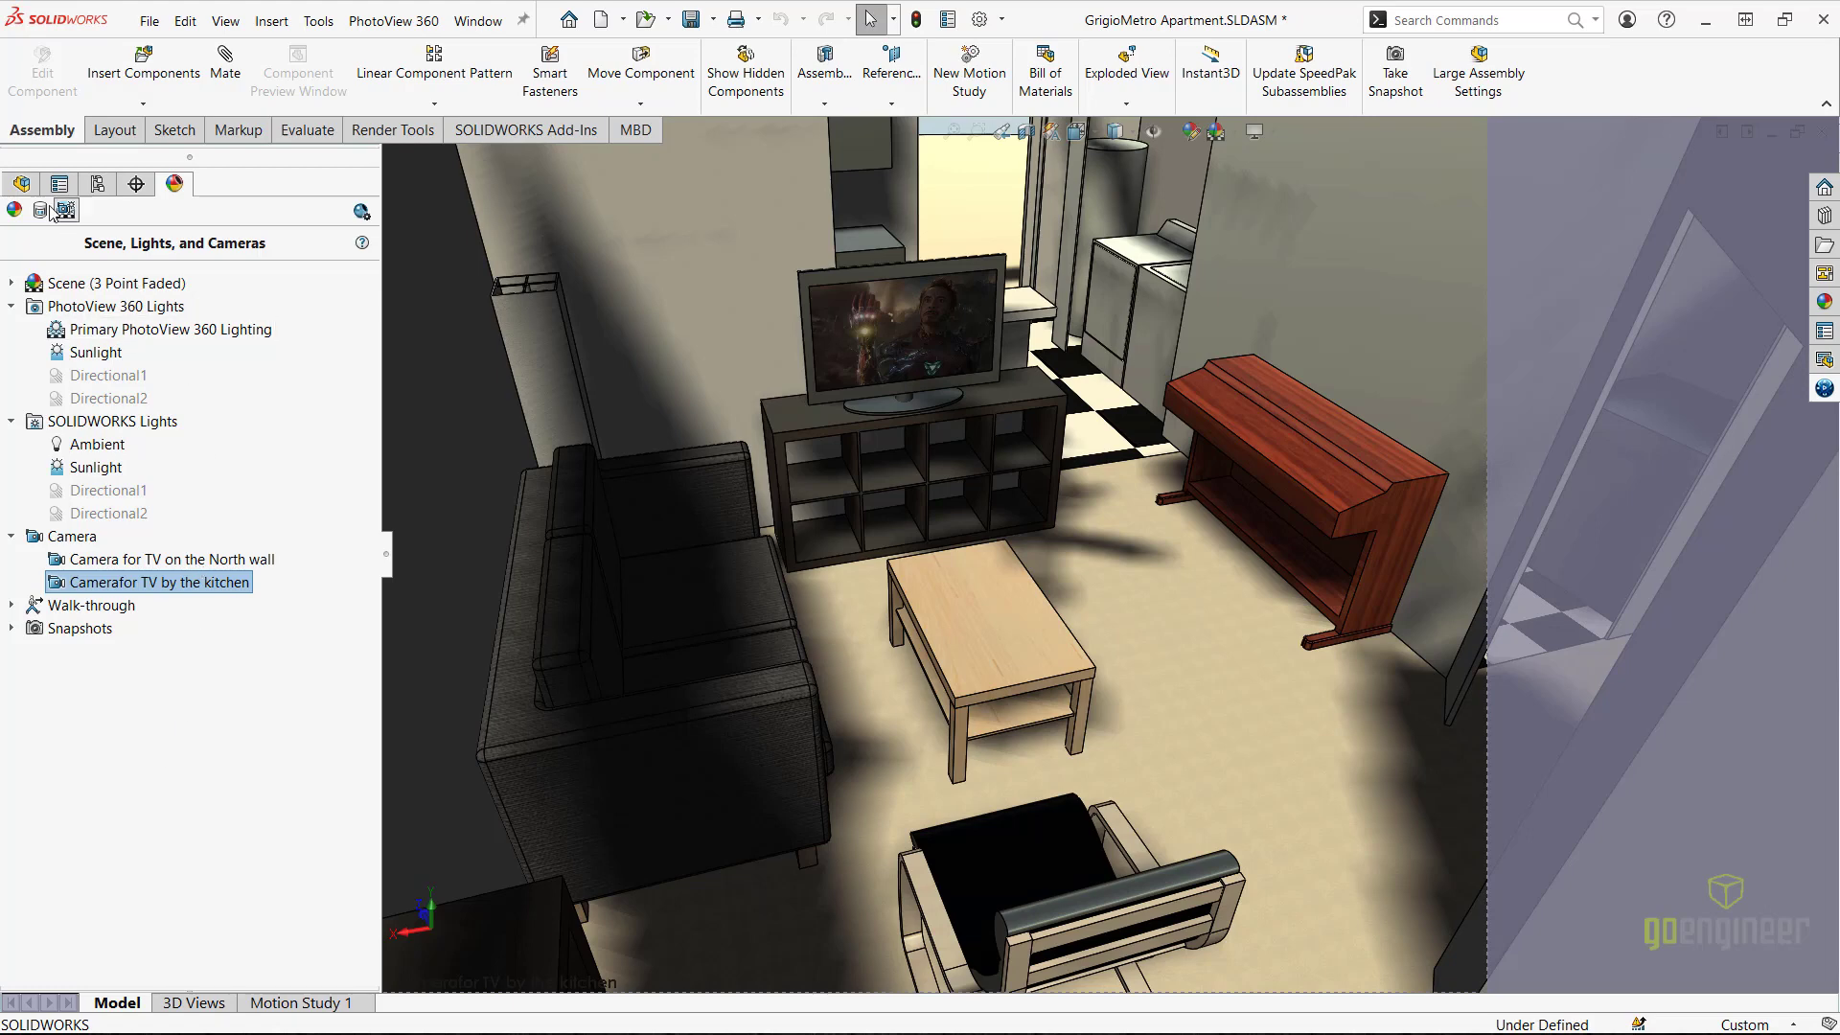
- Hide the ceiling component in the FeatureManager tree to brighten the room
{"action": "left_click", "coordinate": [24, 188]}
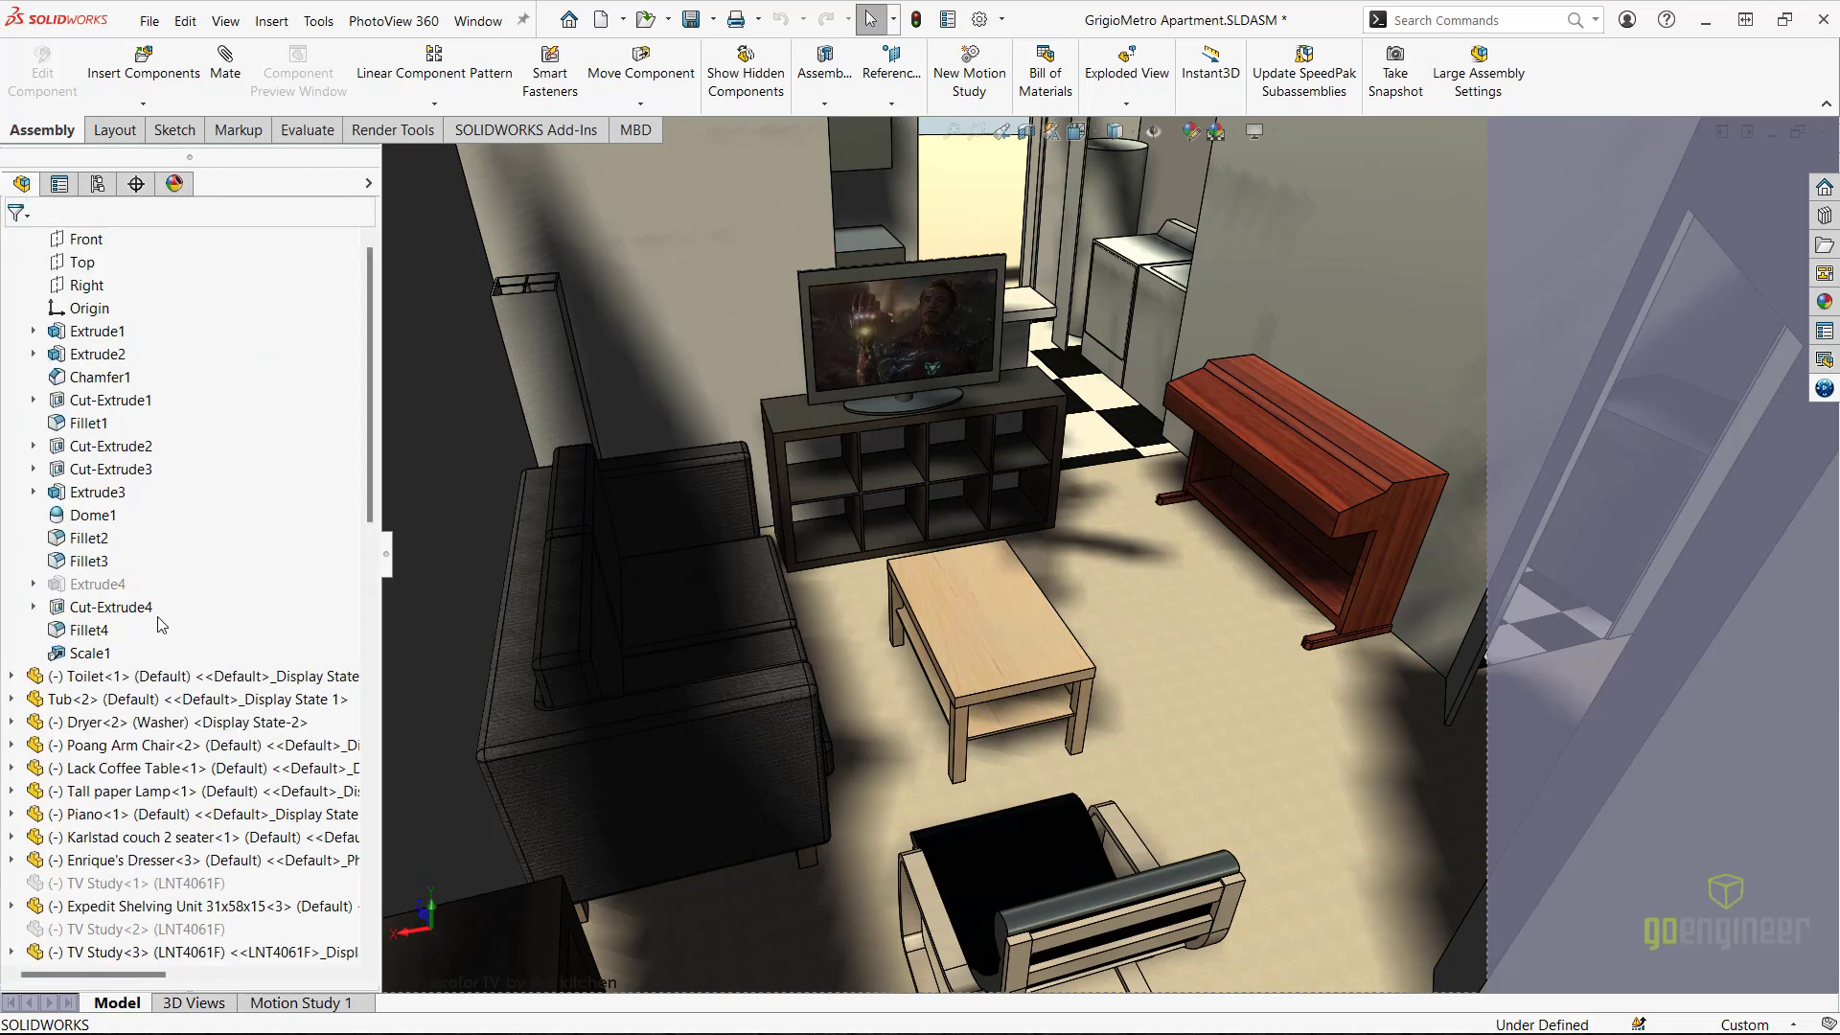
{"action": "scroll", "coordinate": [130, 690], "scroll_direction": "up", "scroll_amount": 10}
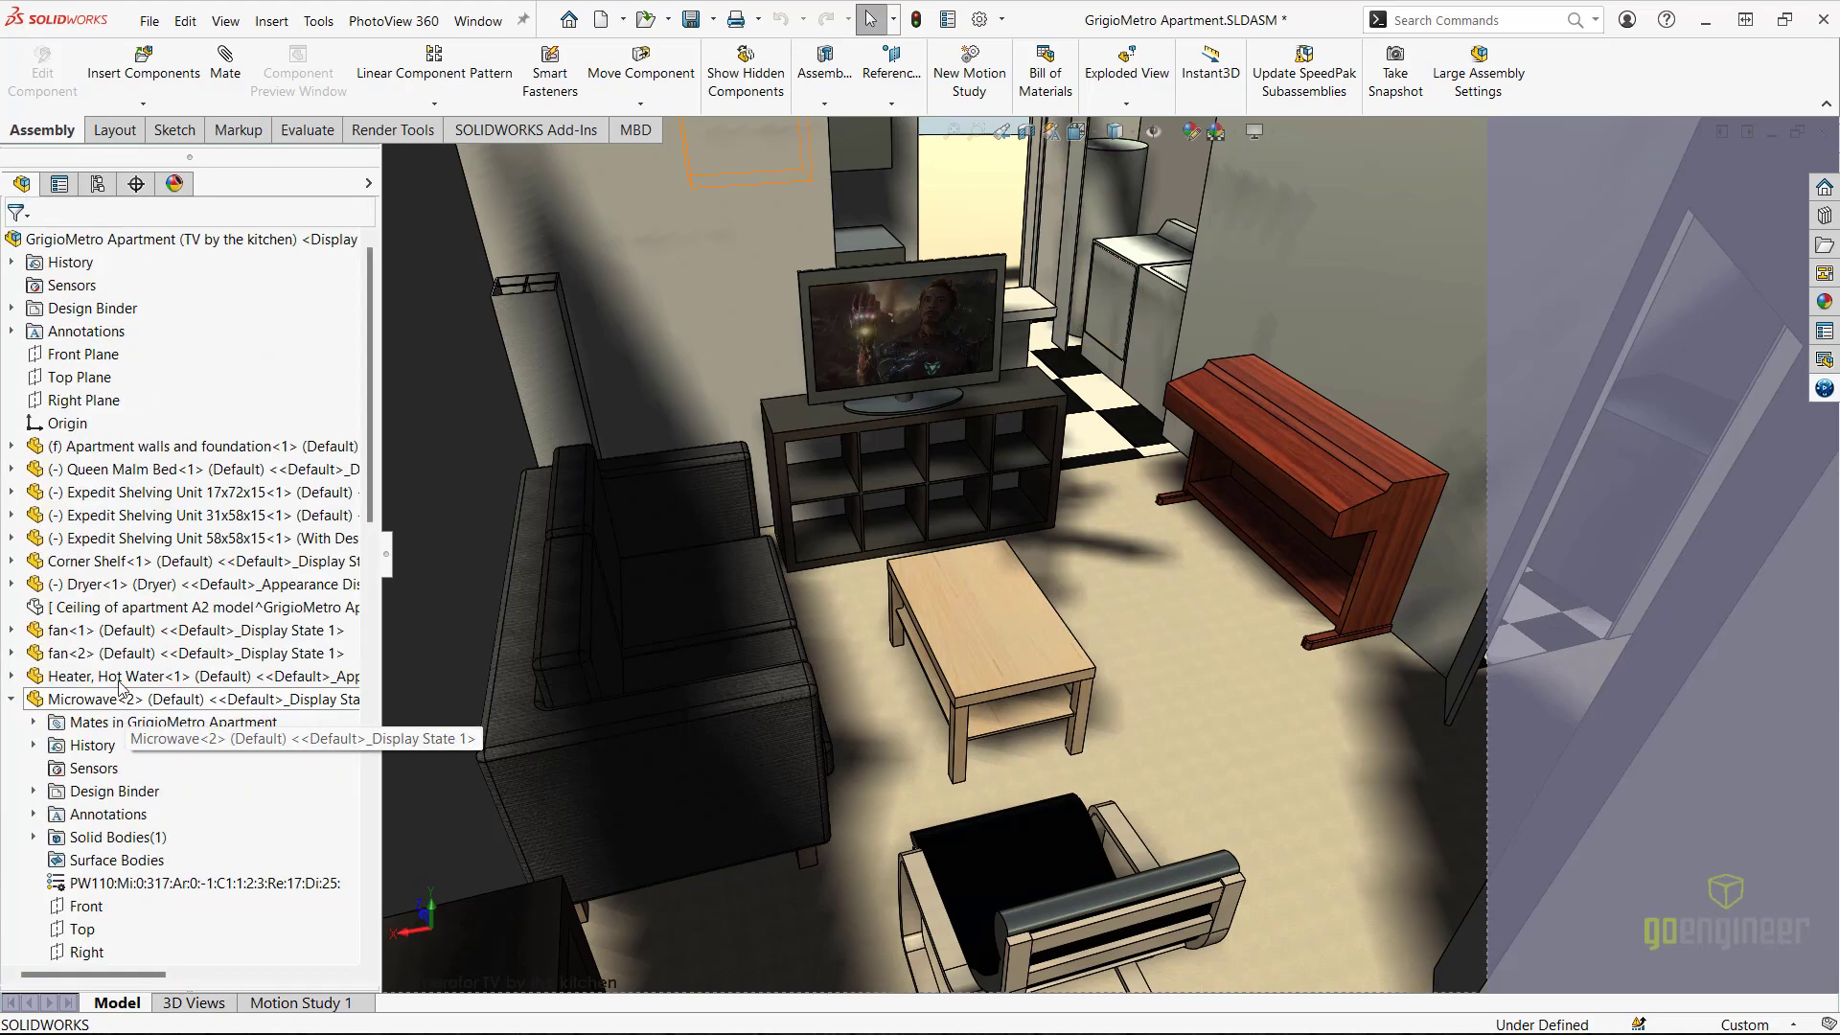
{"action": "right_click", "coordinate": [84, 618]}
{"action": "left_click", "coordinate": [187, 272]}
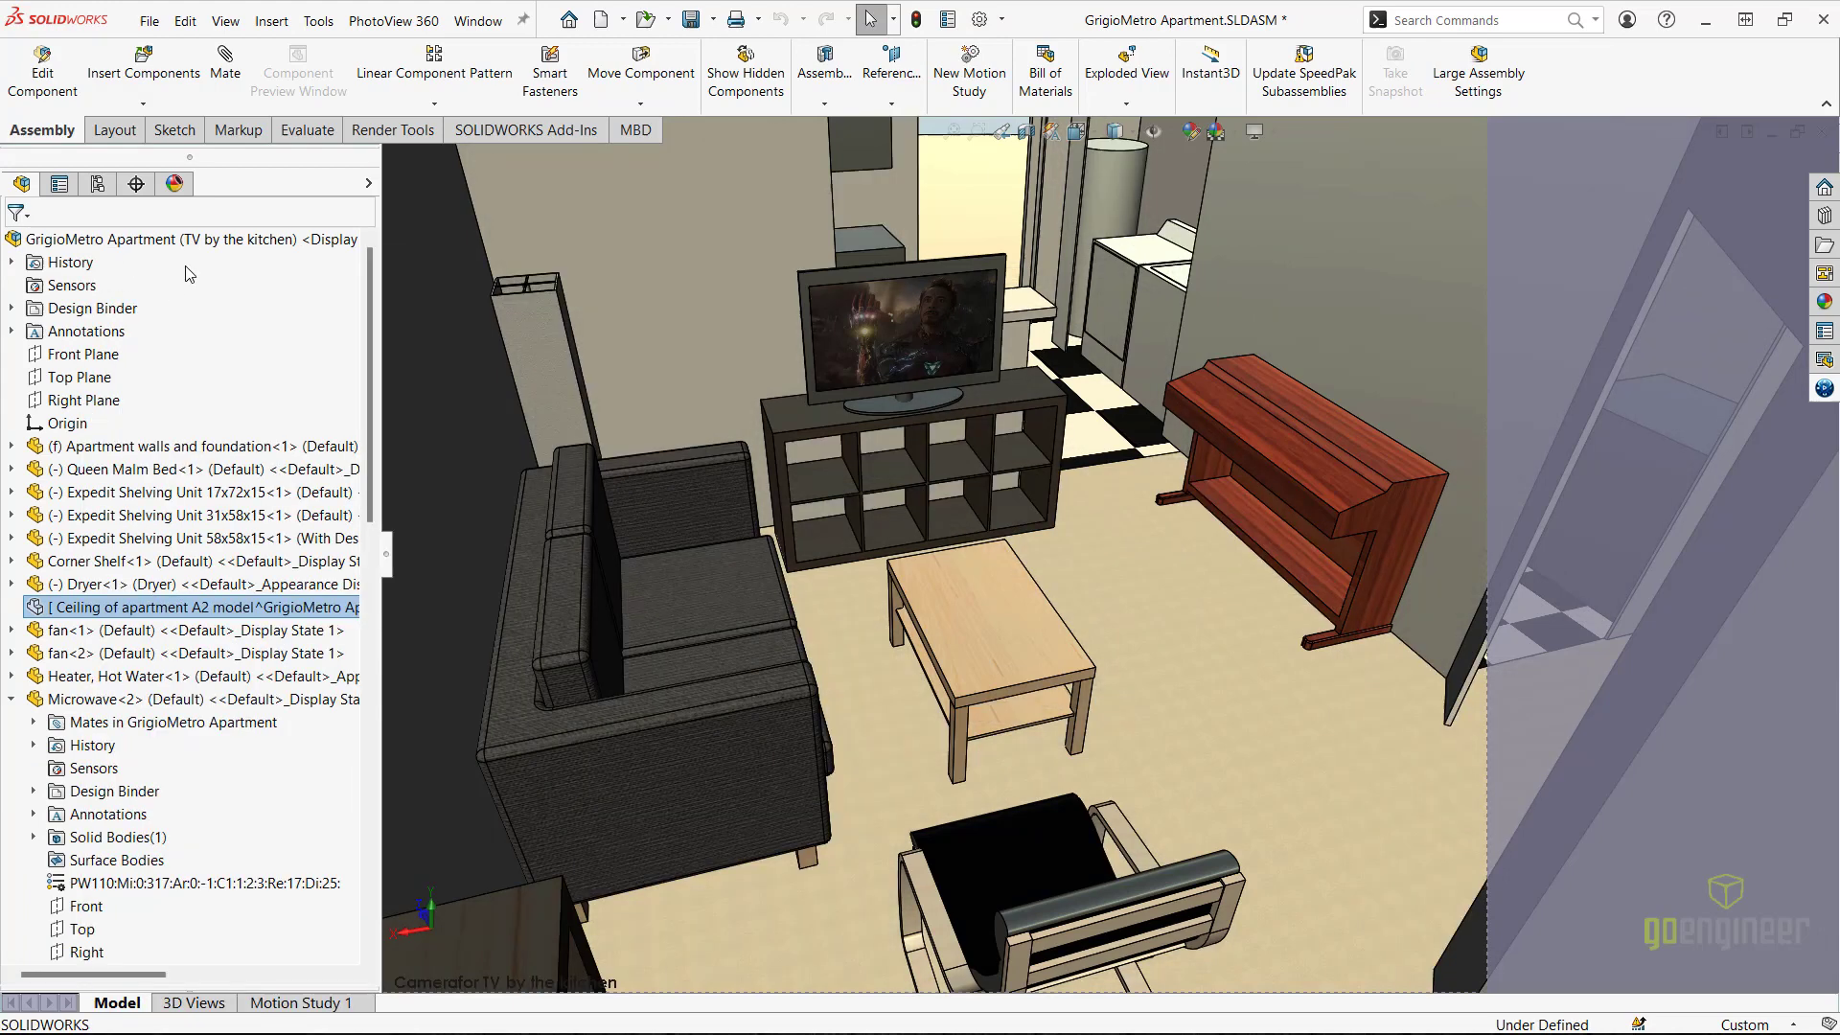
- Preview the 'TV on the North wall' configuration, then reactivate 'TV by the kitchen'
{"action": "left_click", "coordinate": [98, 184]}
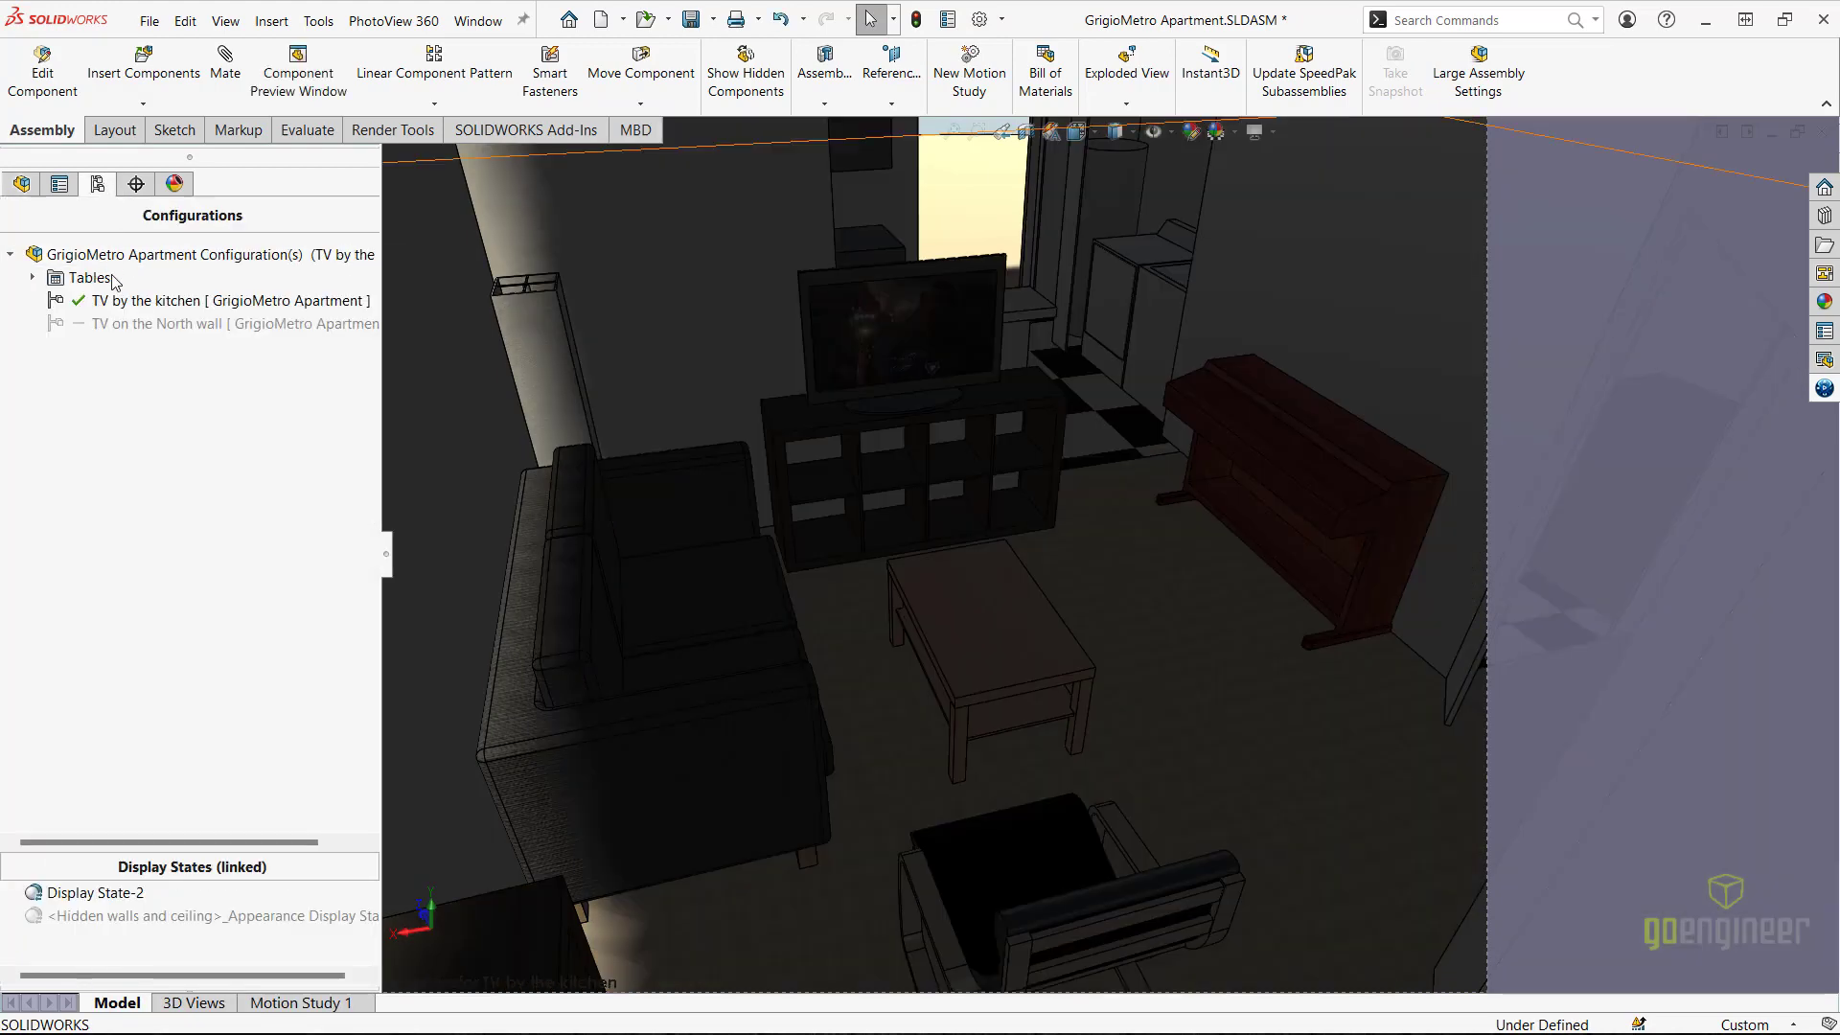
{"action": "double_click", "coordinate": [115, 326]}
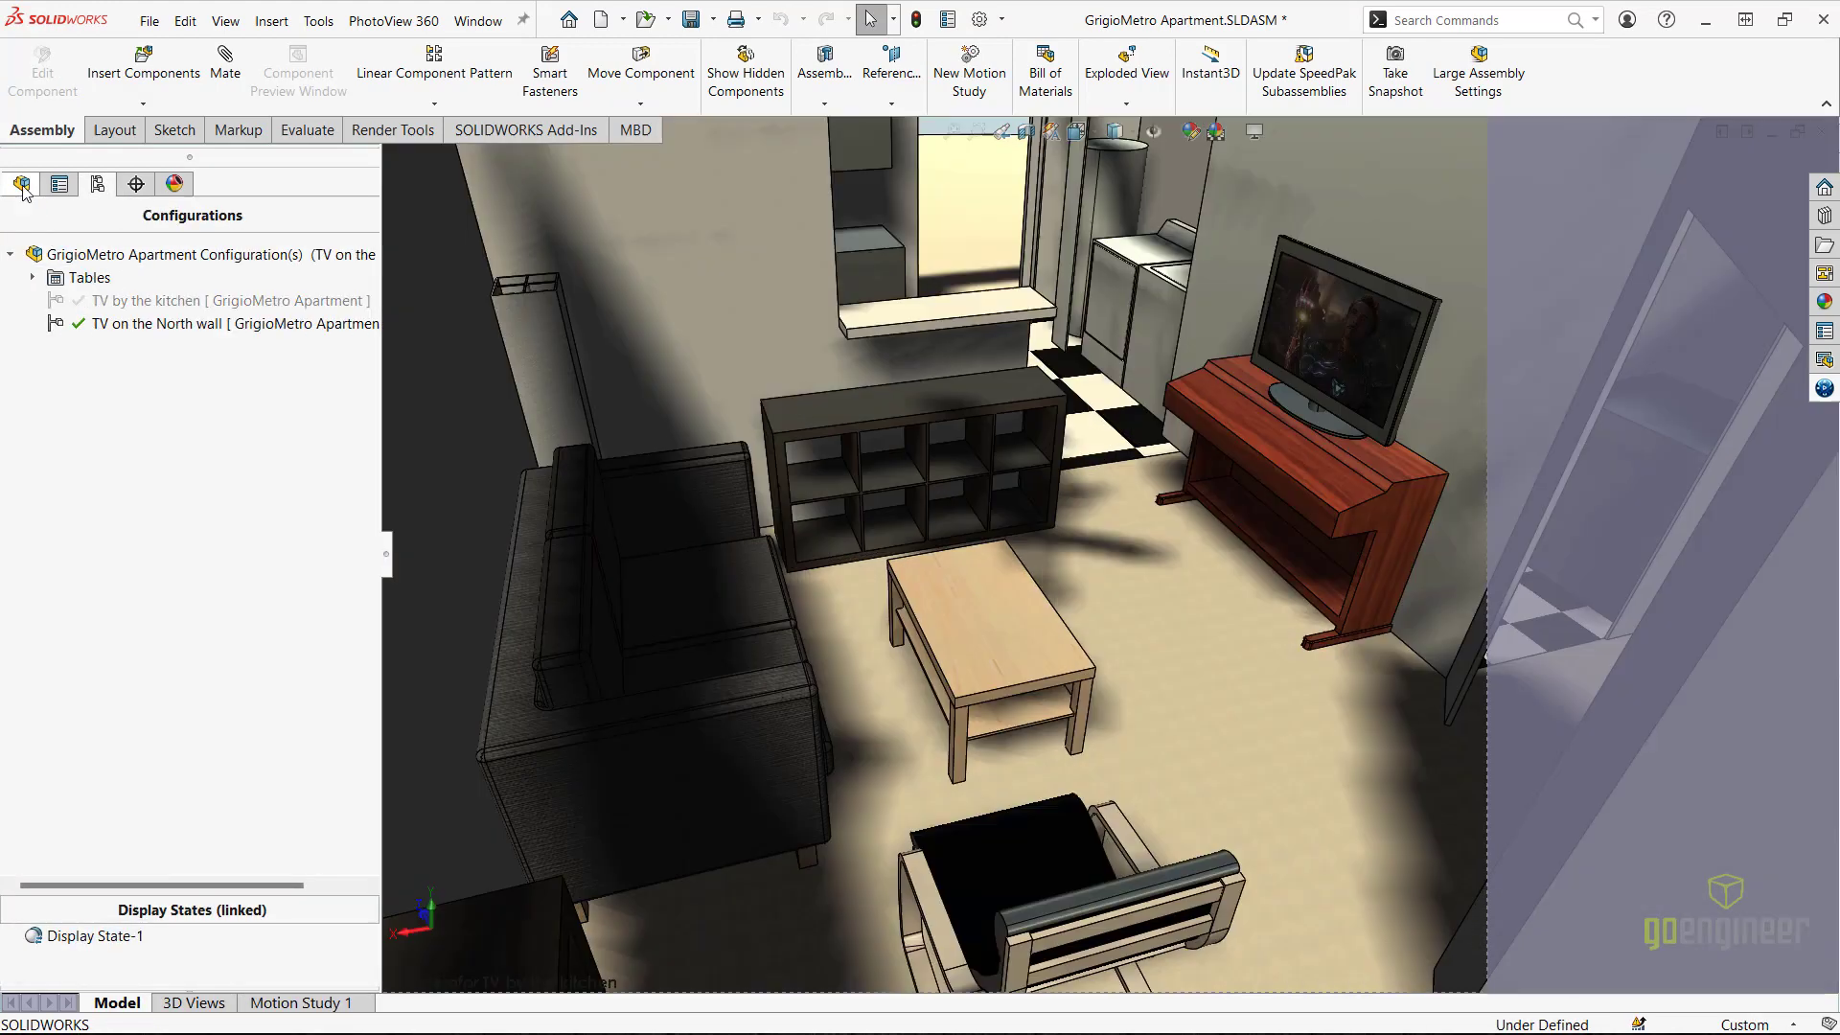
{"action": "left_click", "coordinate": [21, 184]}
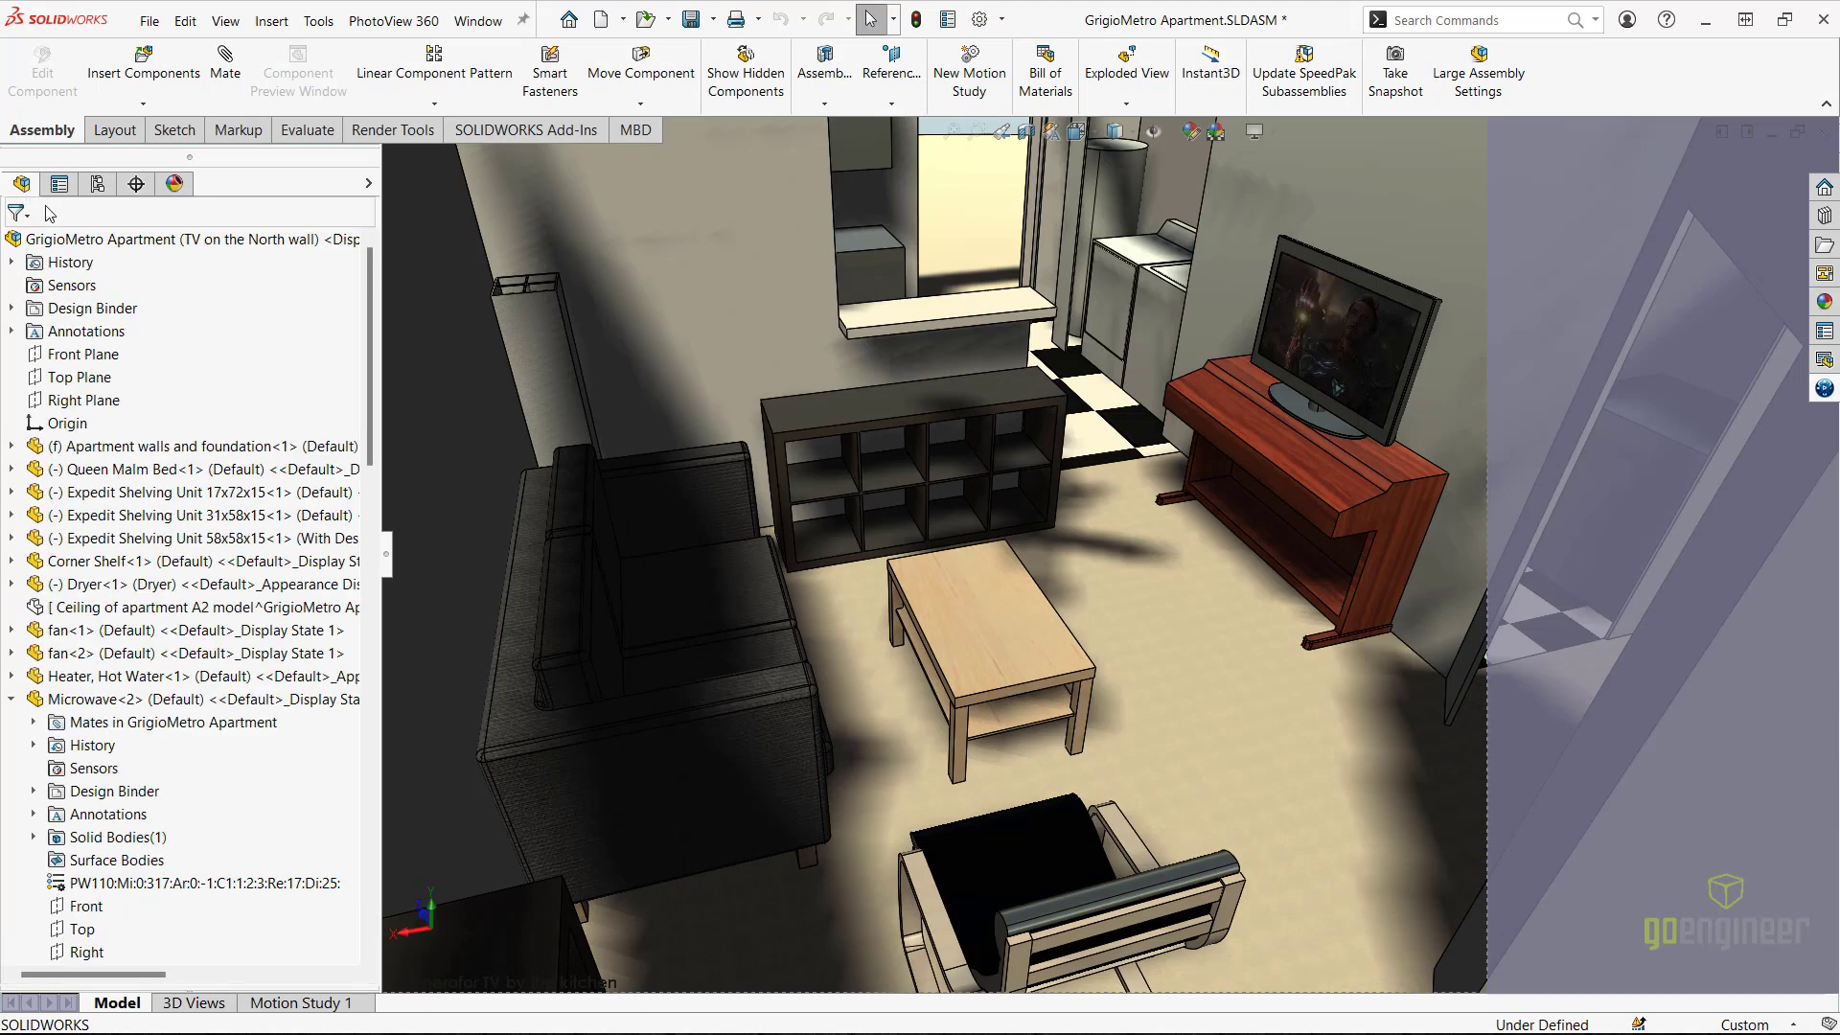
{"action": "right_click", "coordinate": [85, 607]}
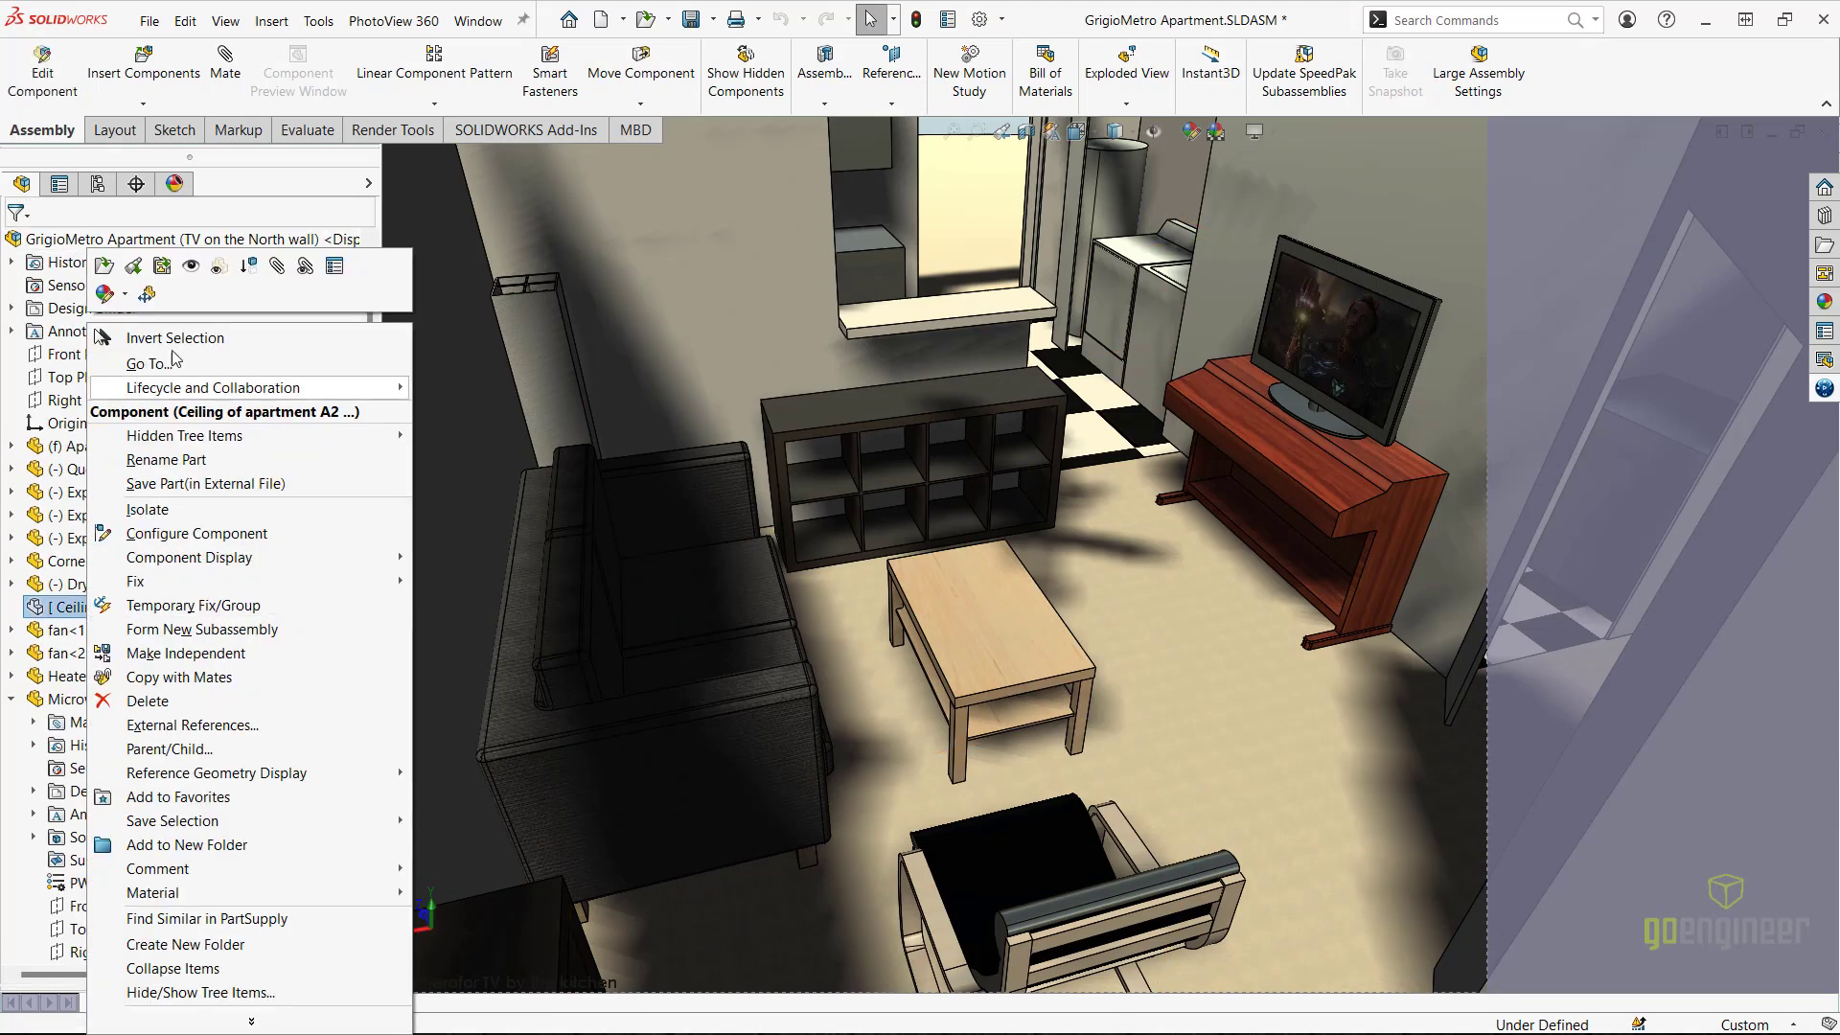
{"action": "left_click", "coordinate": [103, 191]}
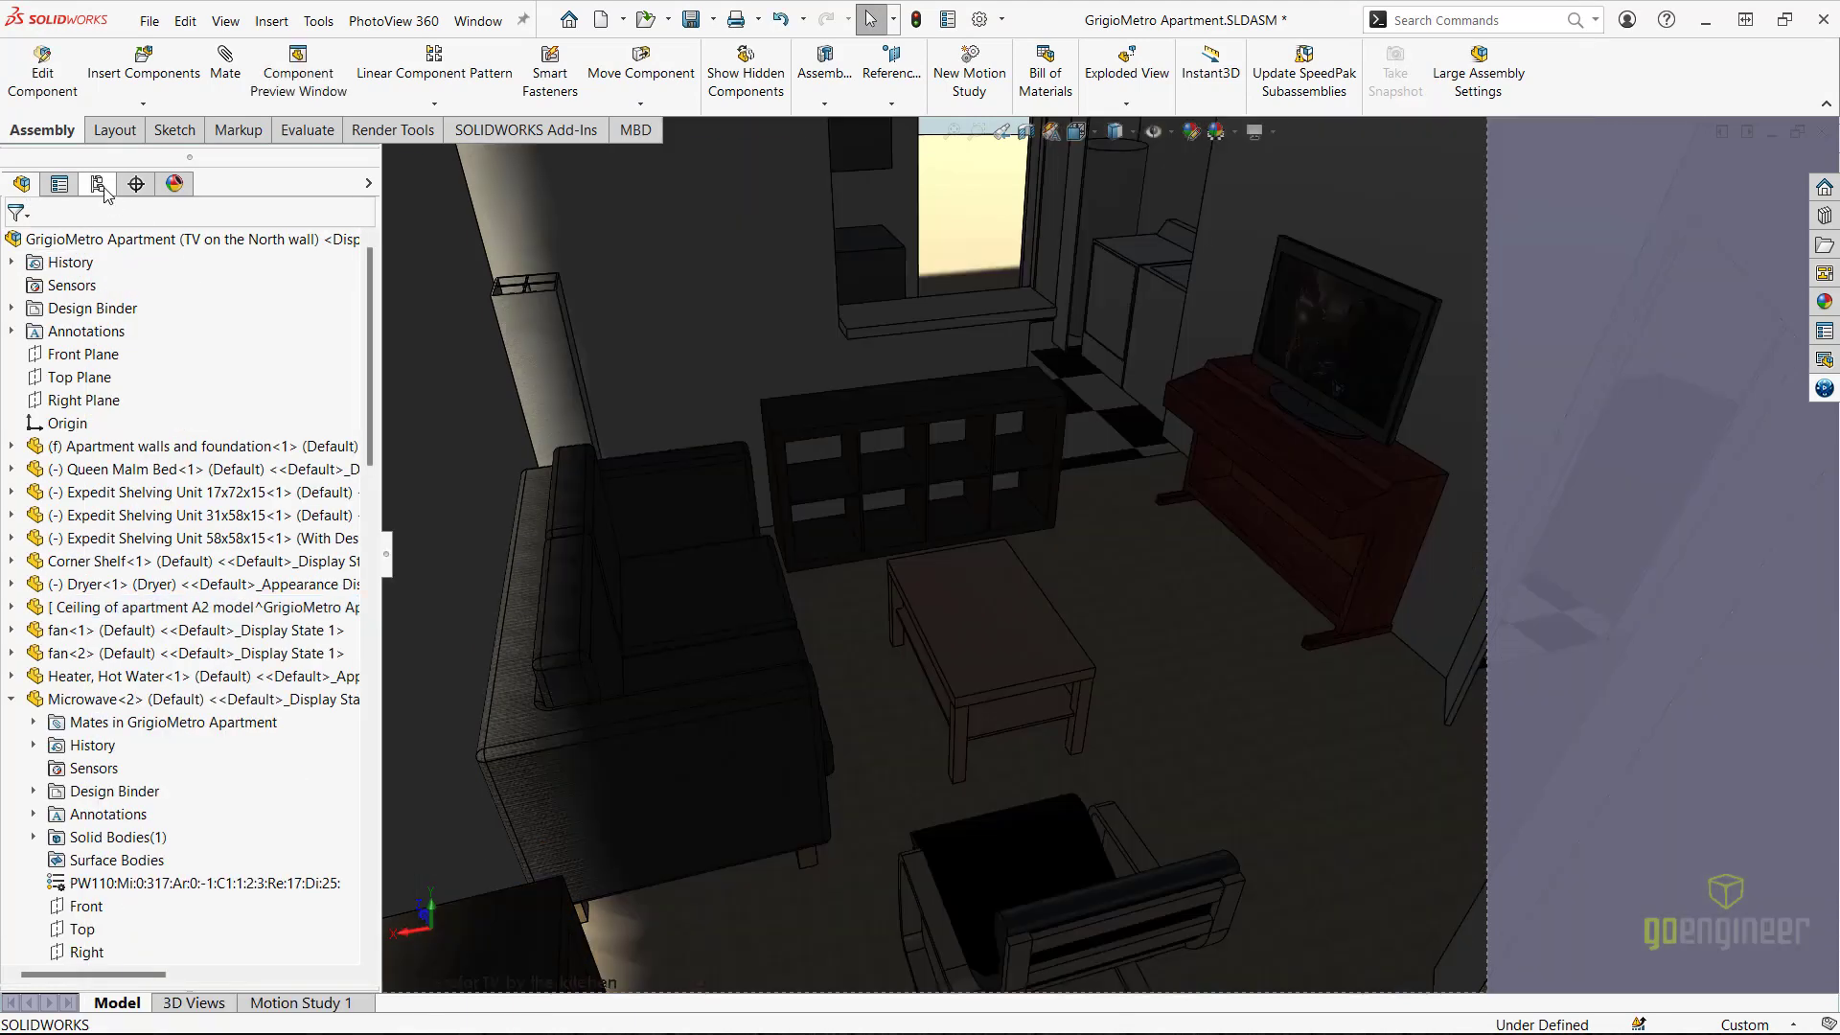
{"action": "left_click", "coordinate": [104, 191]}
{"action": "double_click", "coordinate": [84, 300]}
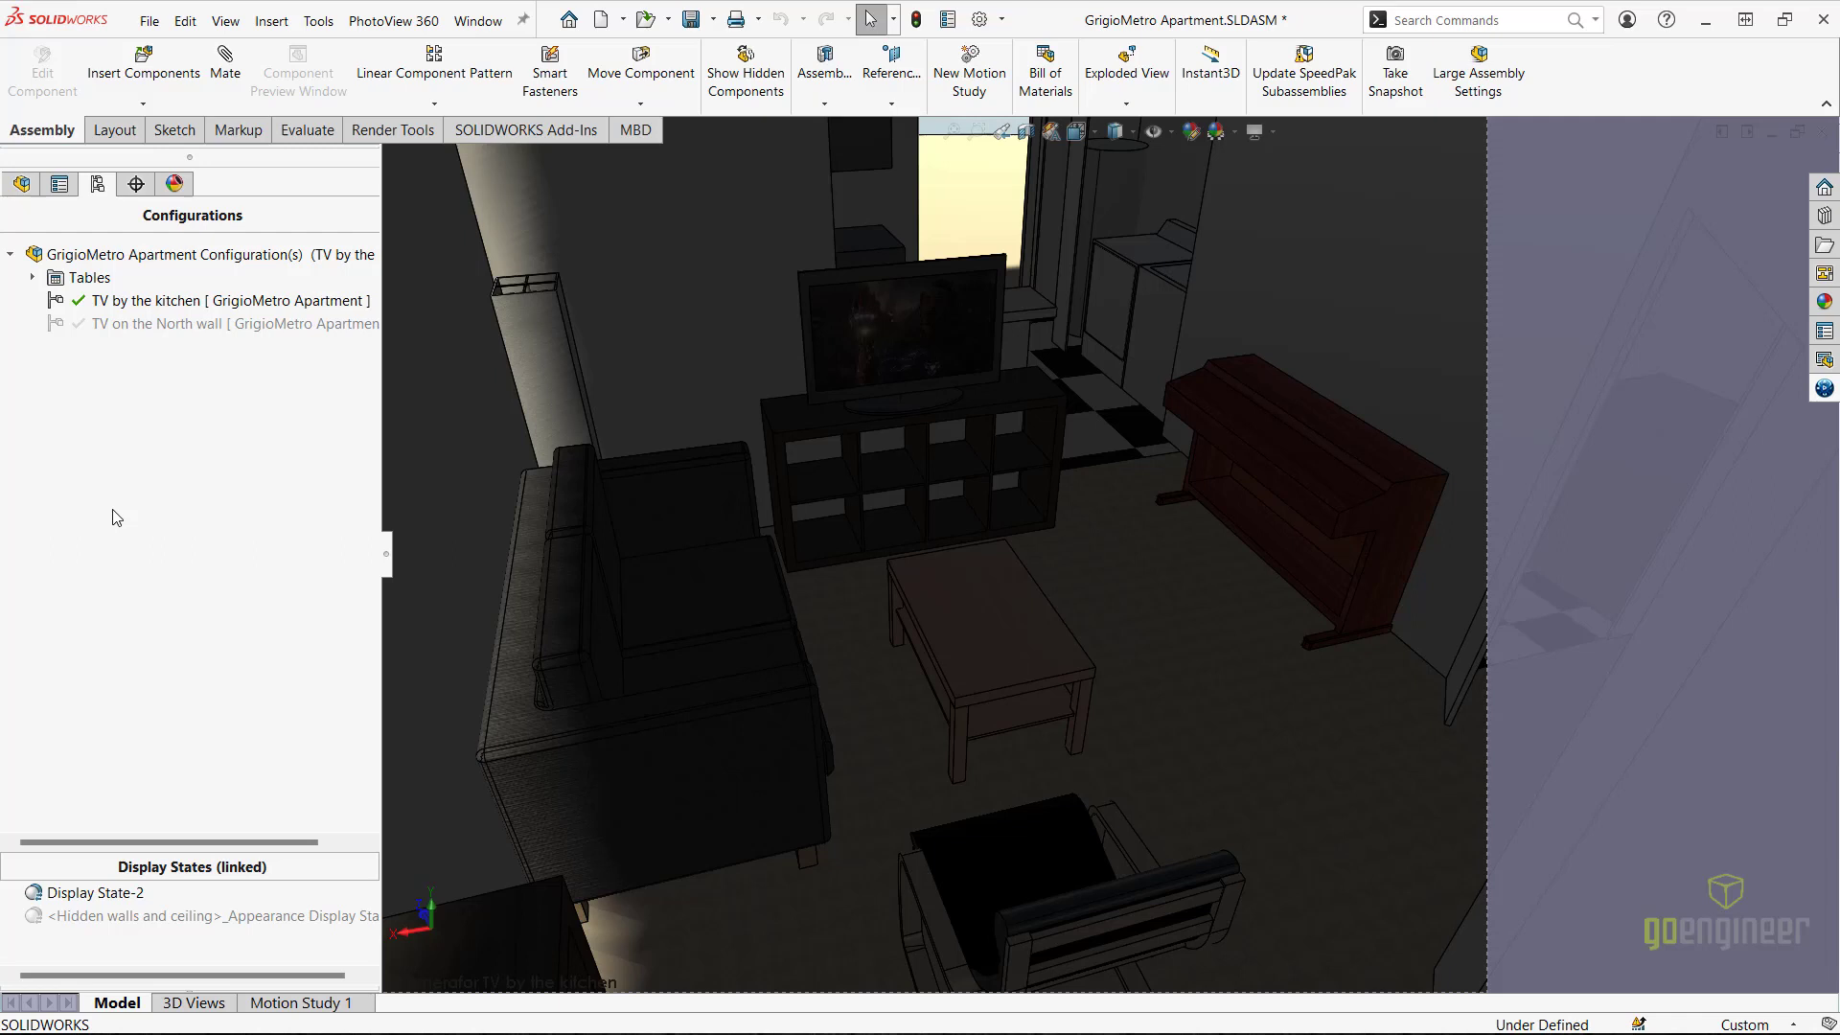
- Create Motion Study 2 for the apartment assembly, enlarge the model view, and keep the Animation type
{"action": "right_click", "coordinate": [350, 1006]}
{"action": "left_click", "coordinate": [367, 965]}
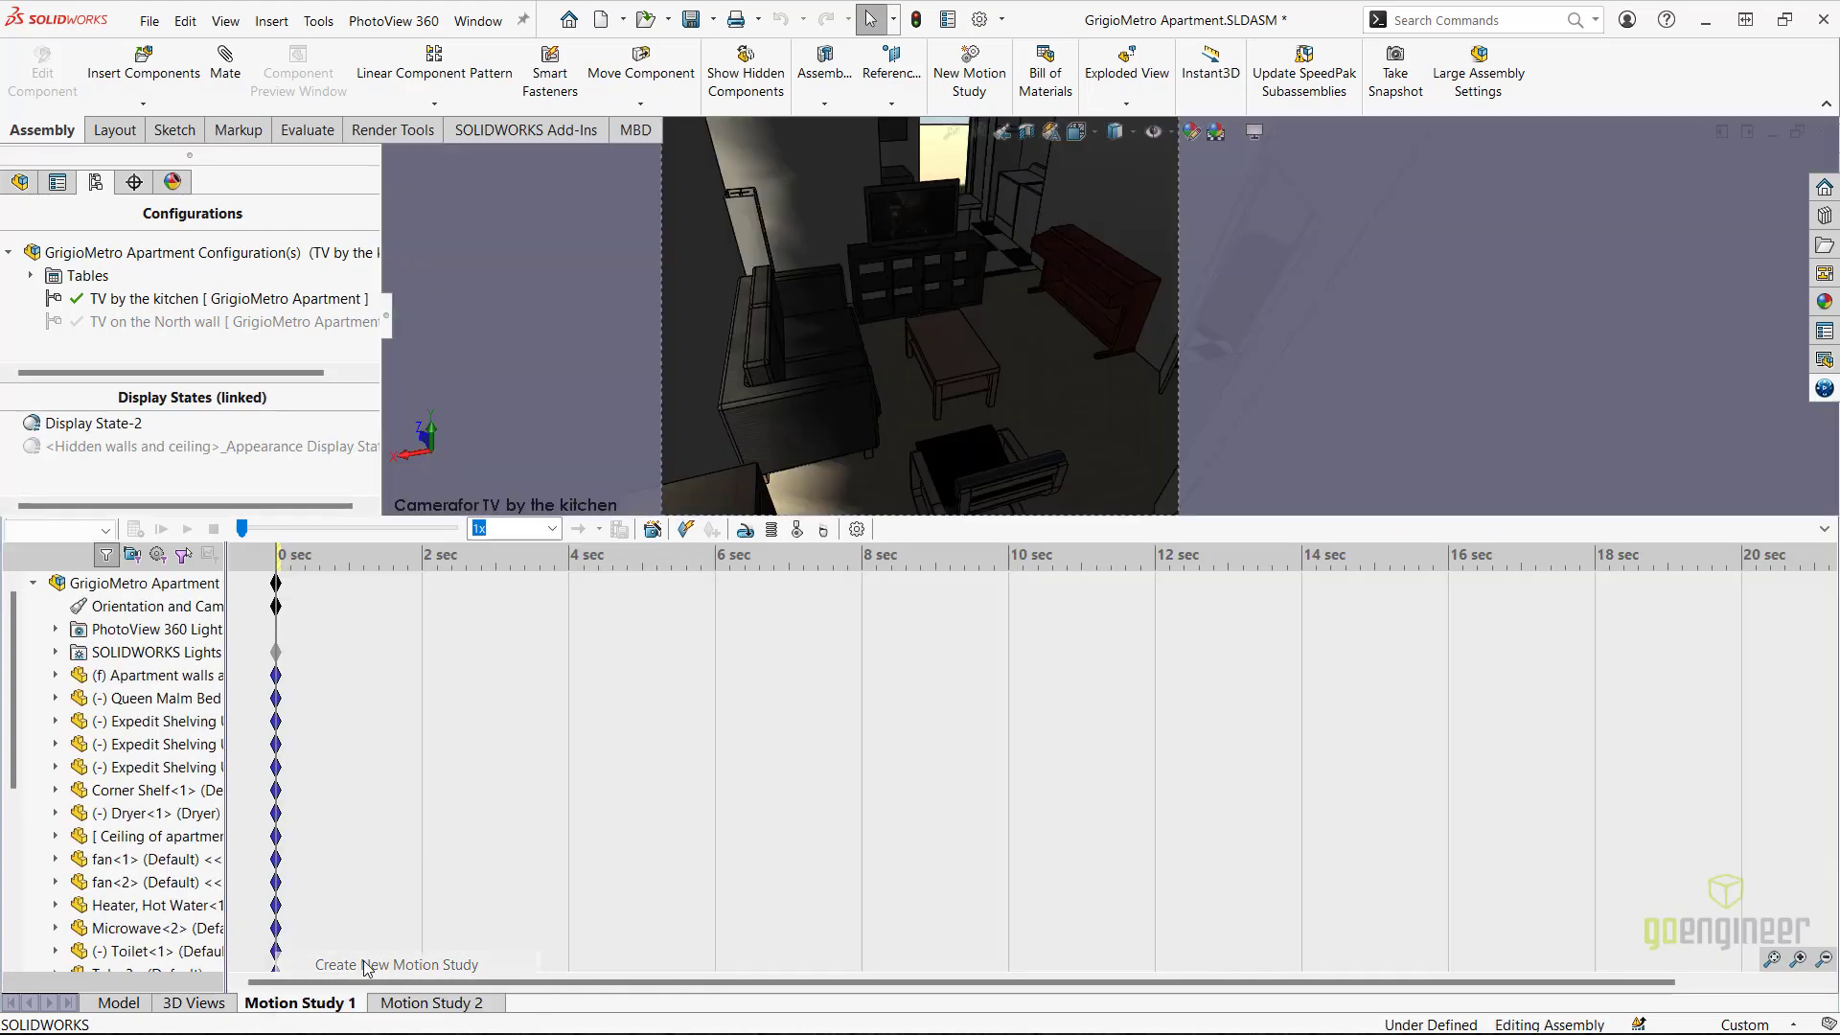
{"action": "left_click_drag", "start_coordinate": [1159, 519], "coordinate": [1206, 820]}
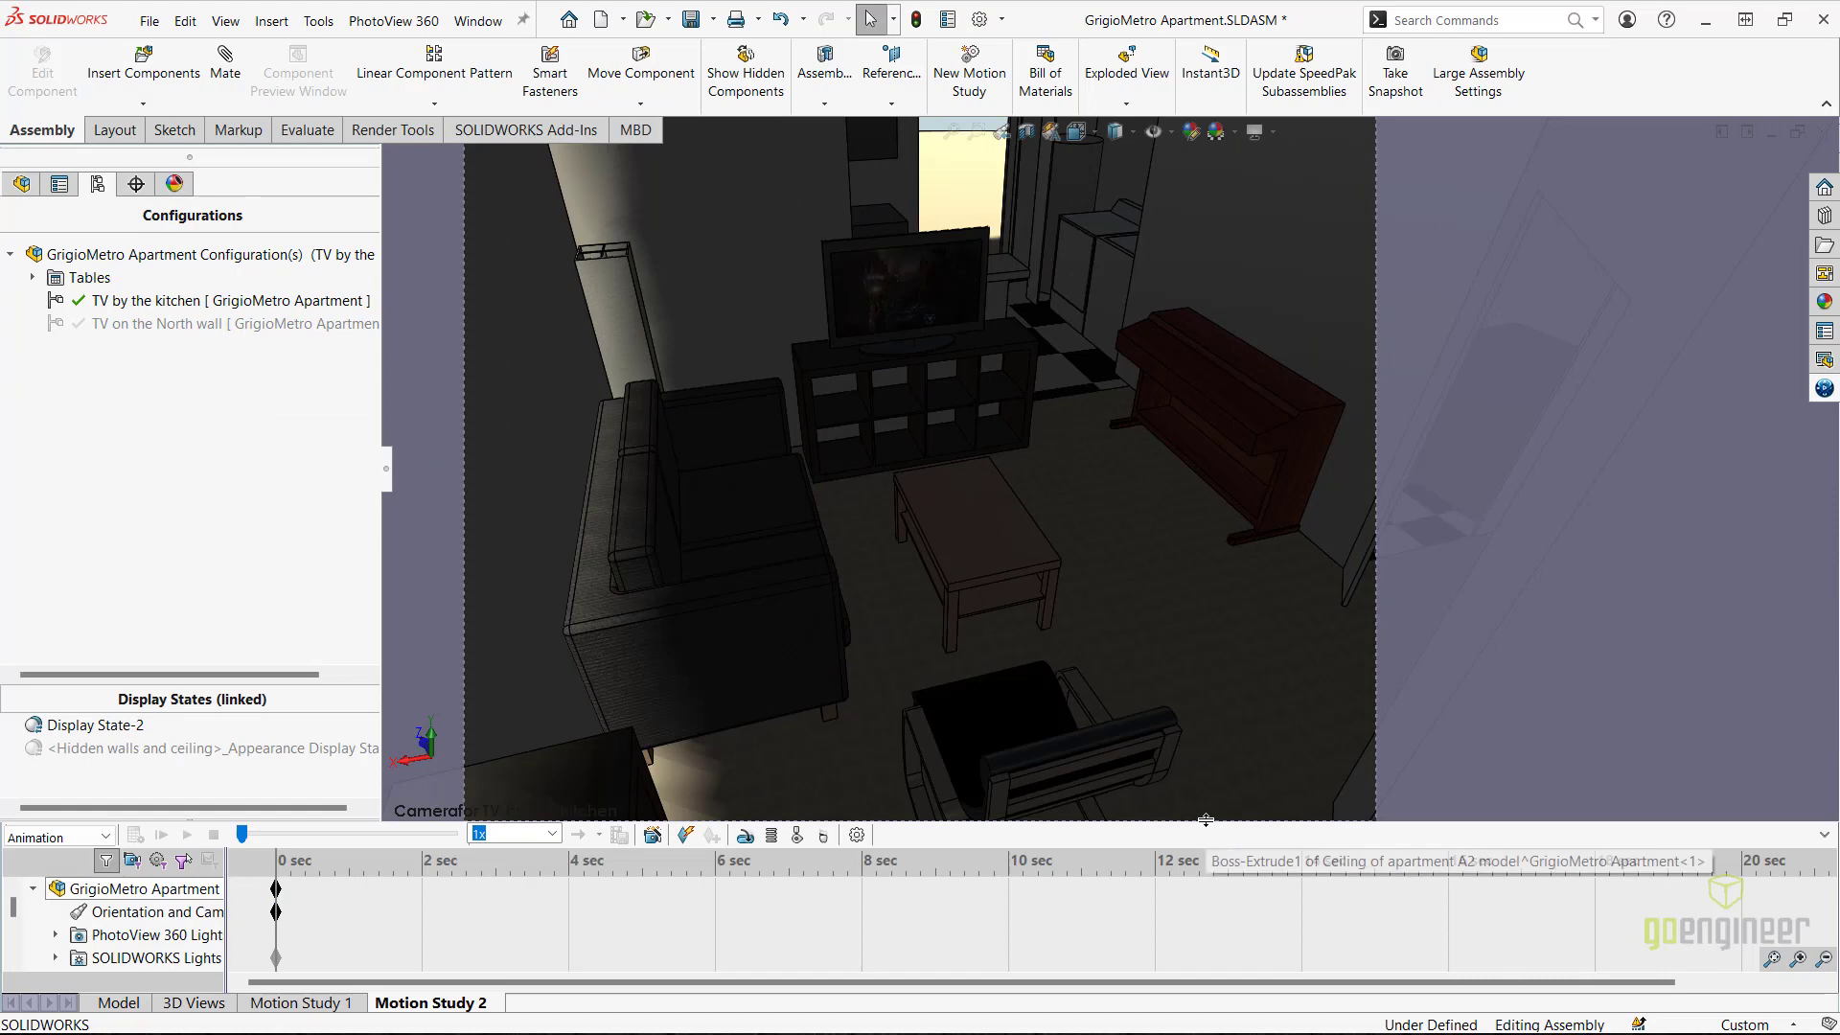
{"action": "left_click", "coordinate": [178, 538]}
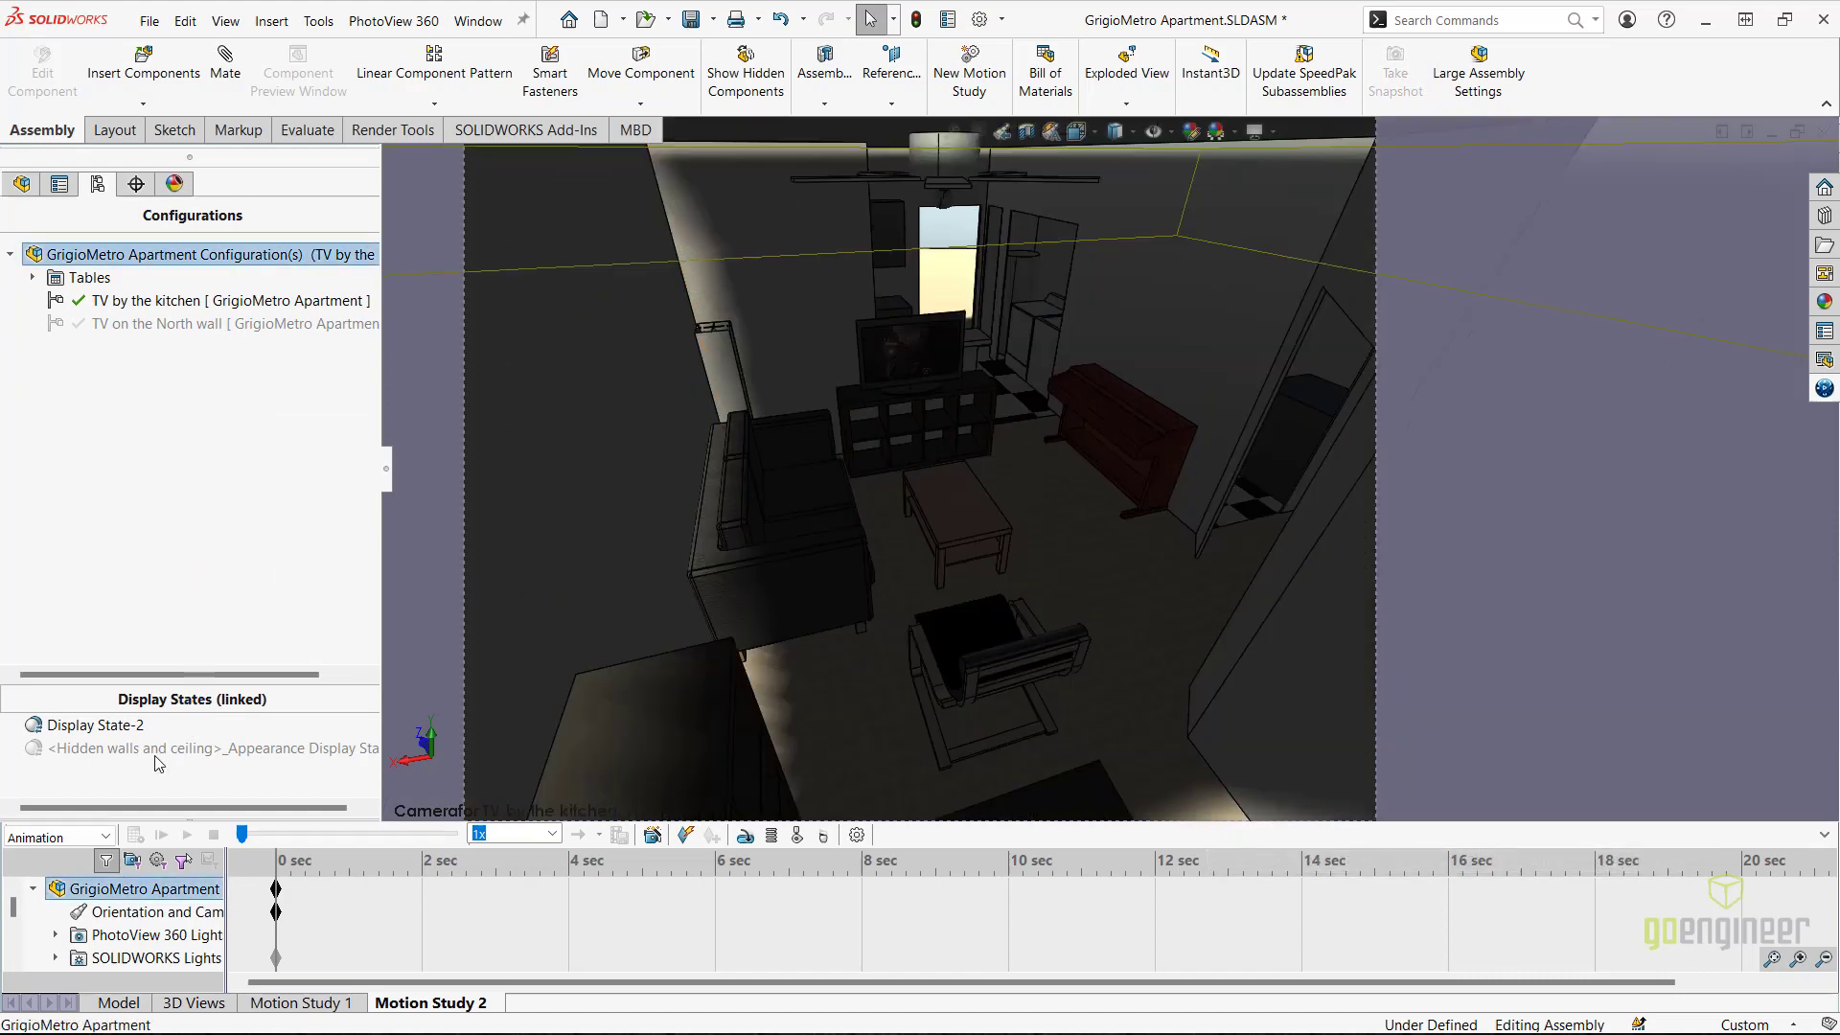
{"action": "left_click", "coordinate": [106, 837]}
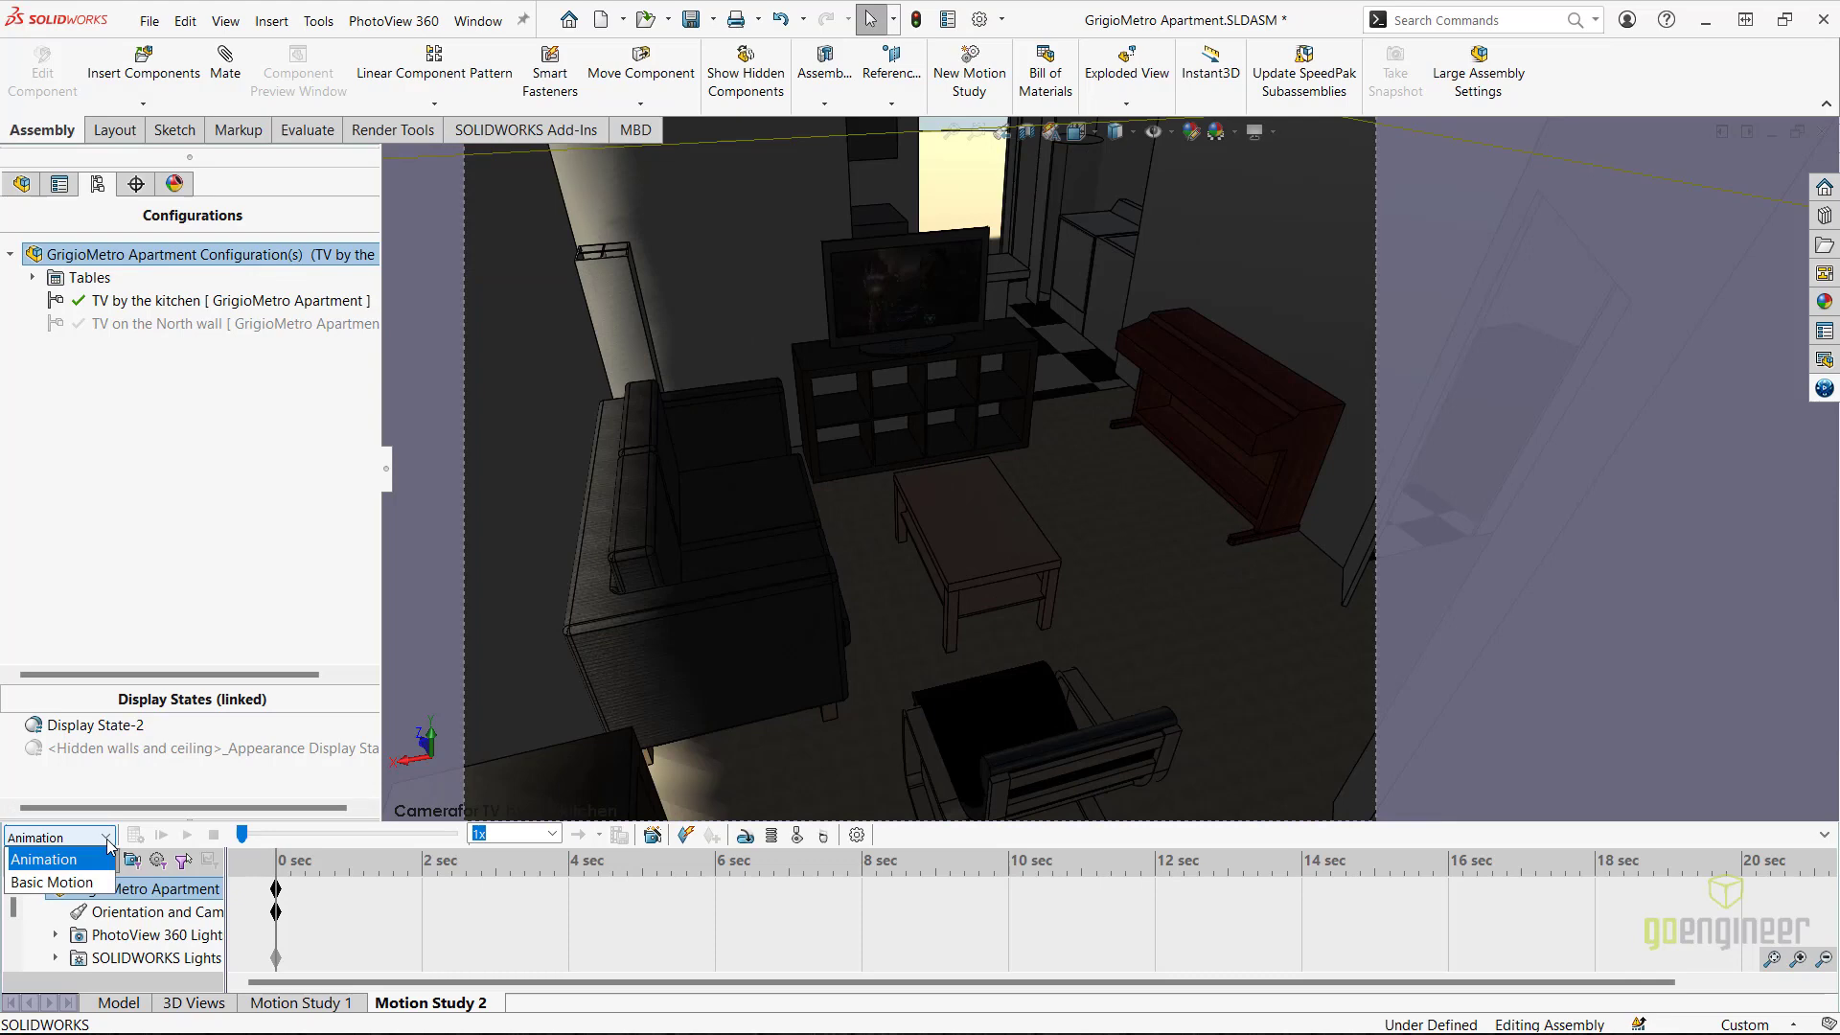
{"action": "left_click", "coordinate": [109, 840]}
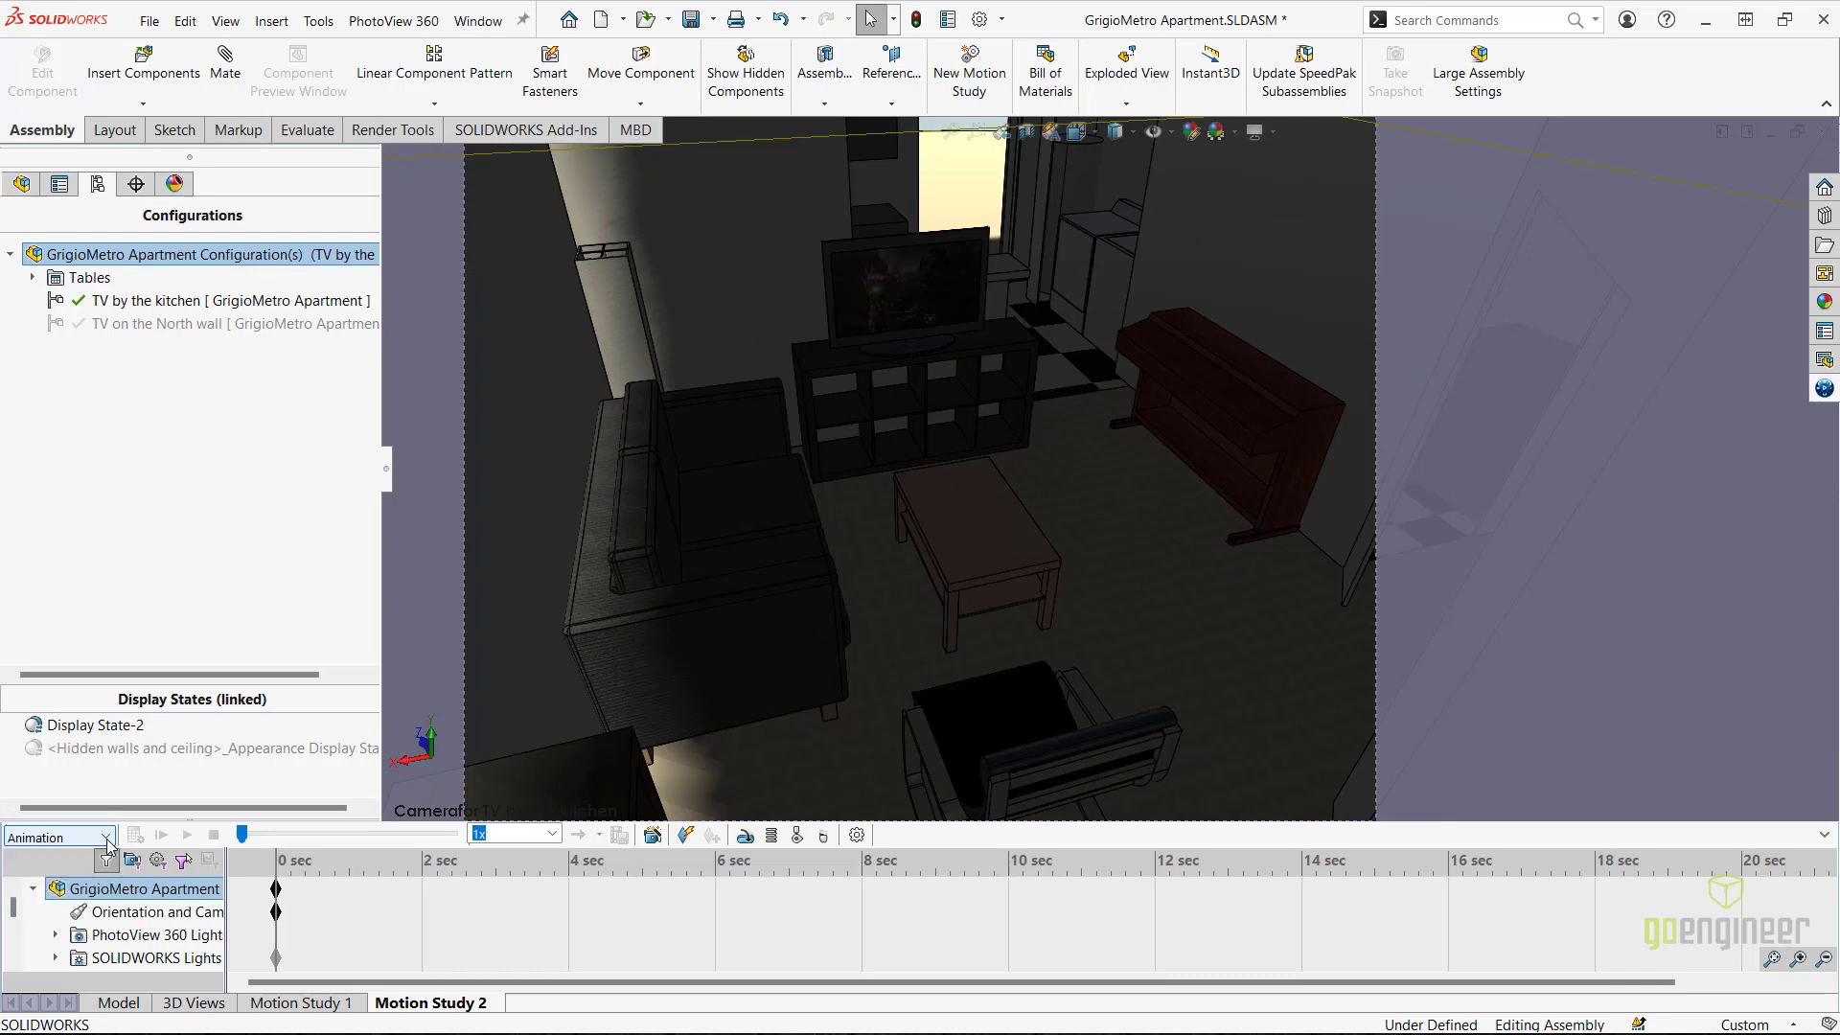
- In the Animation Wizard, choose a Solar Access study with fixed date and variable time
{"action": "left_click", "coordinate": [652, 836]}
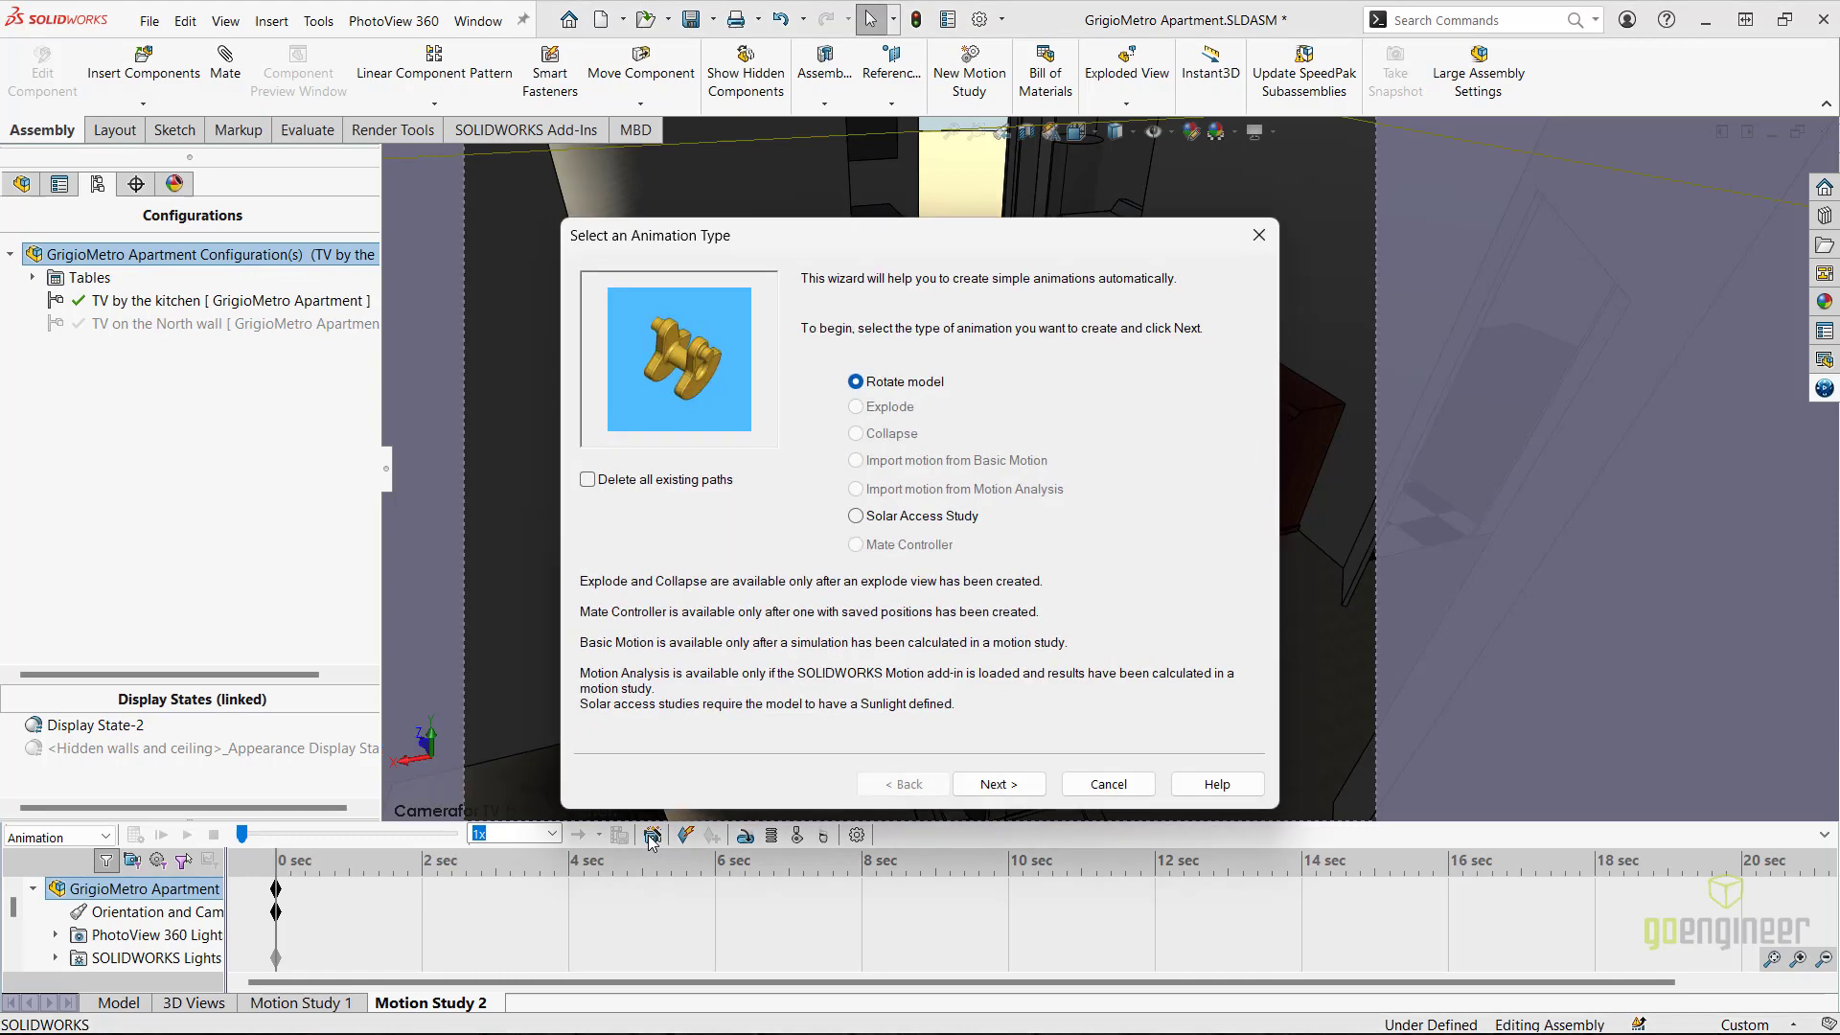
{"action": "left_click", "coordinate": [604, 488]}
{"action": "left_click", "coordinate": [603, 488]}
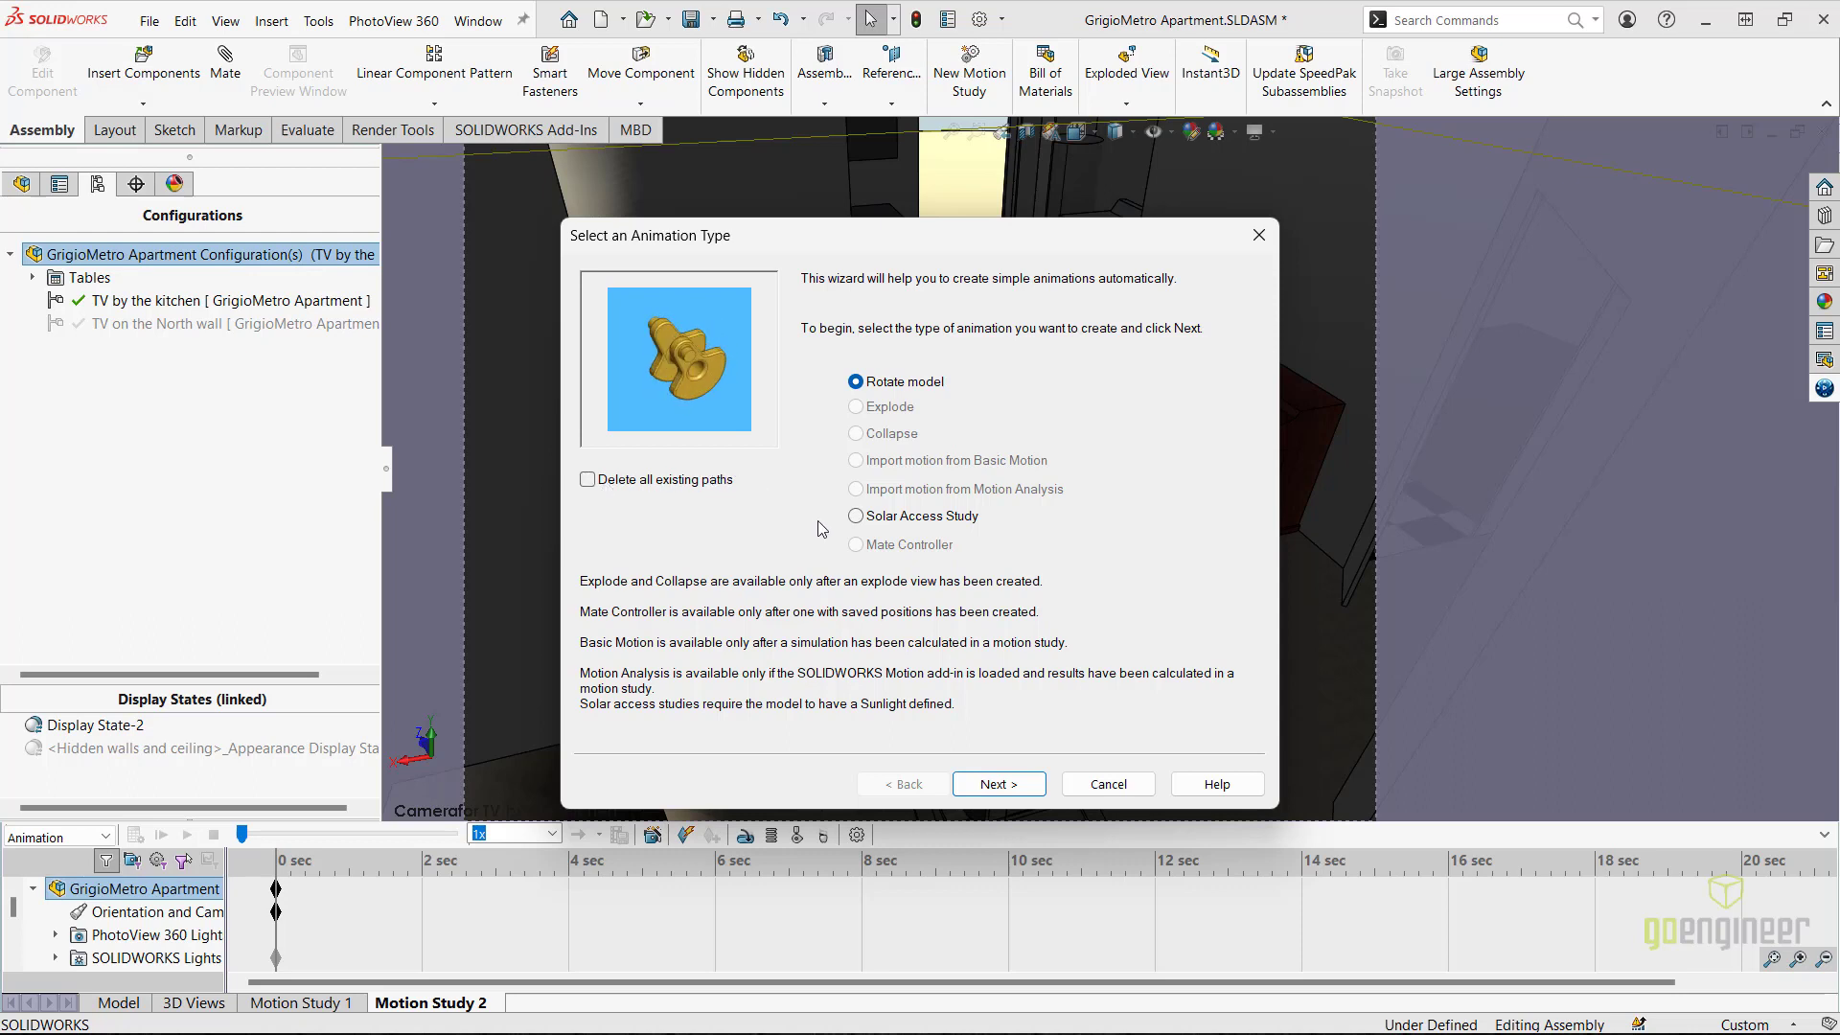
{"action": "left_click", "coordinate": [856, 517]}
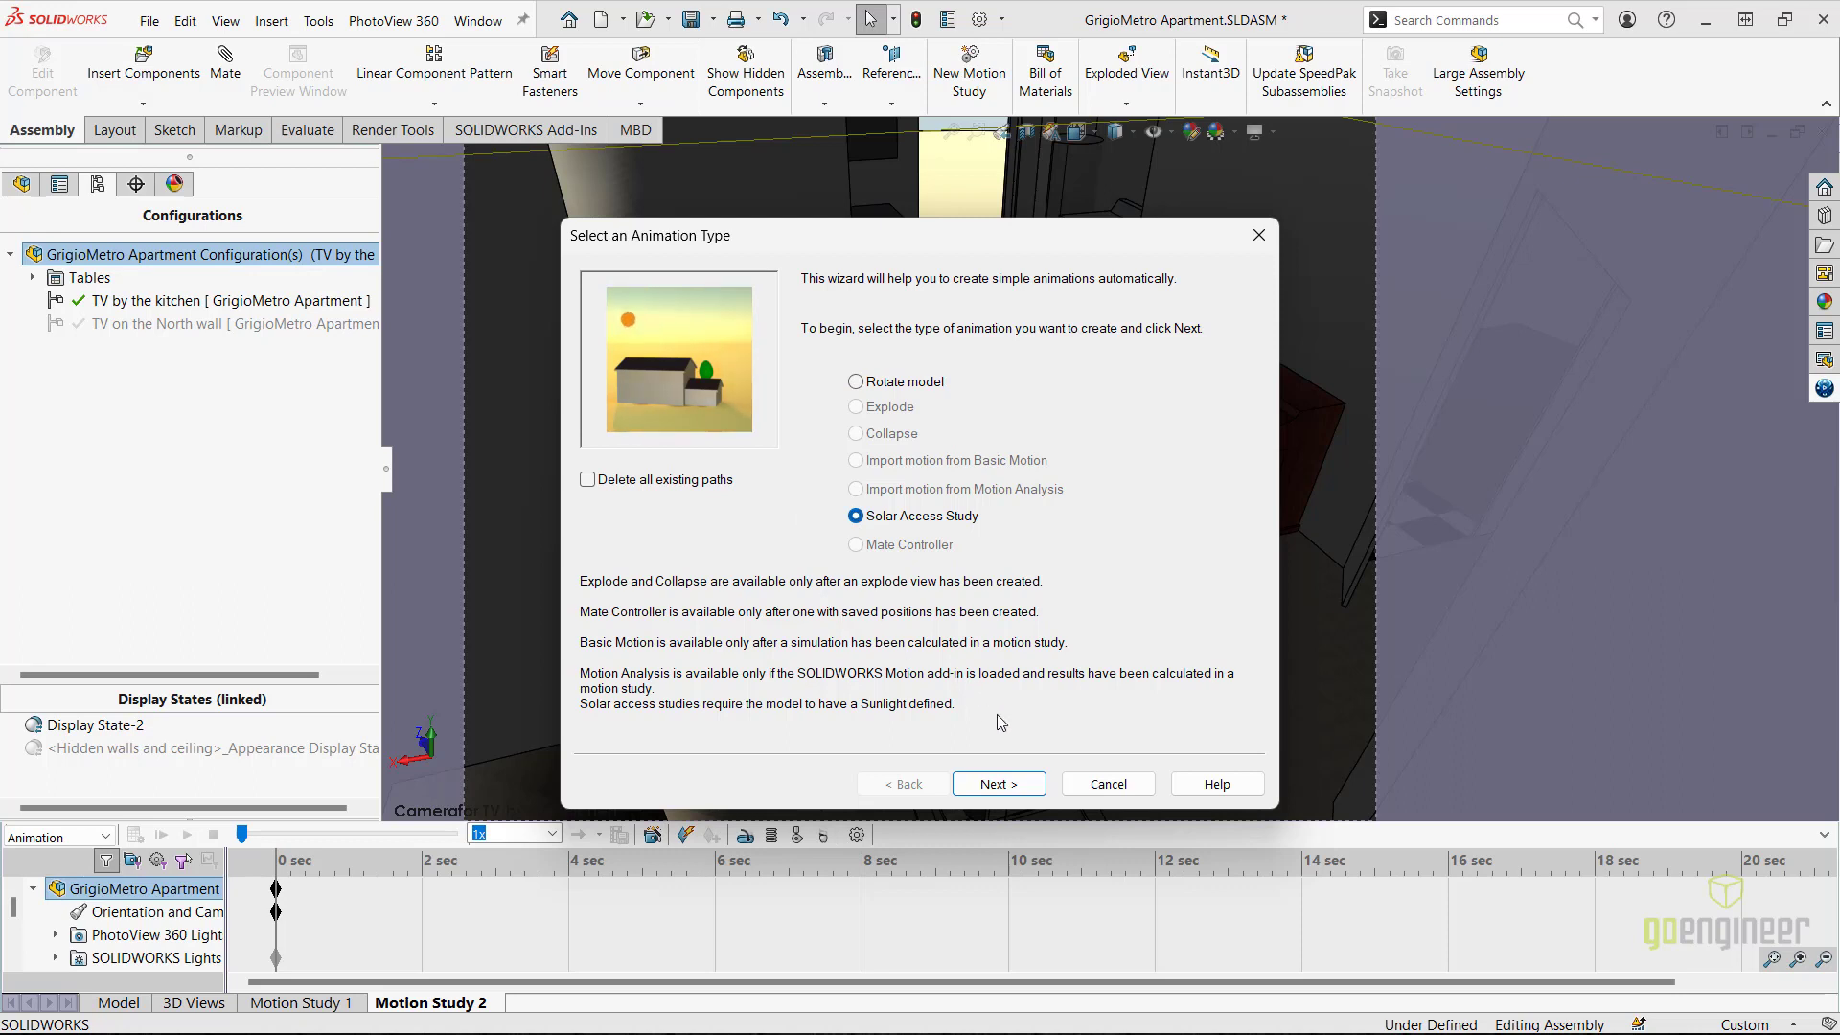
{"action": "left_click", "coordinate": [999, 784]}
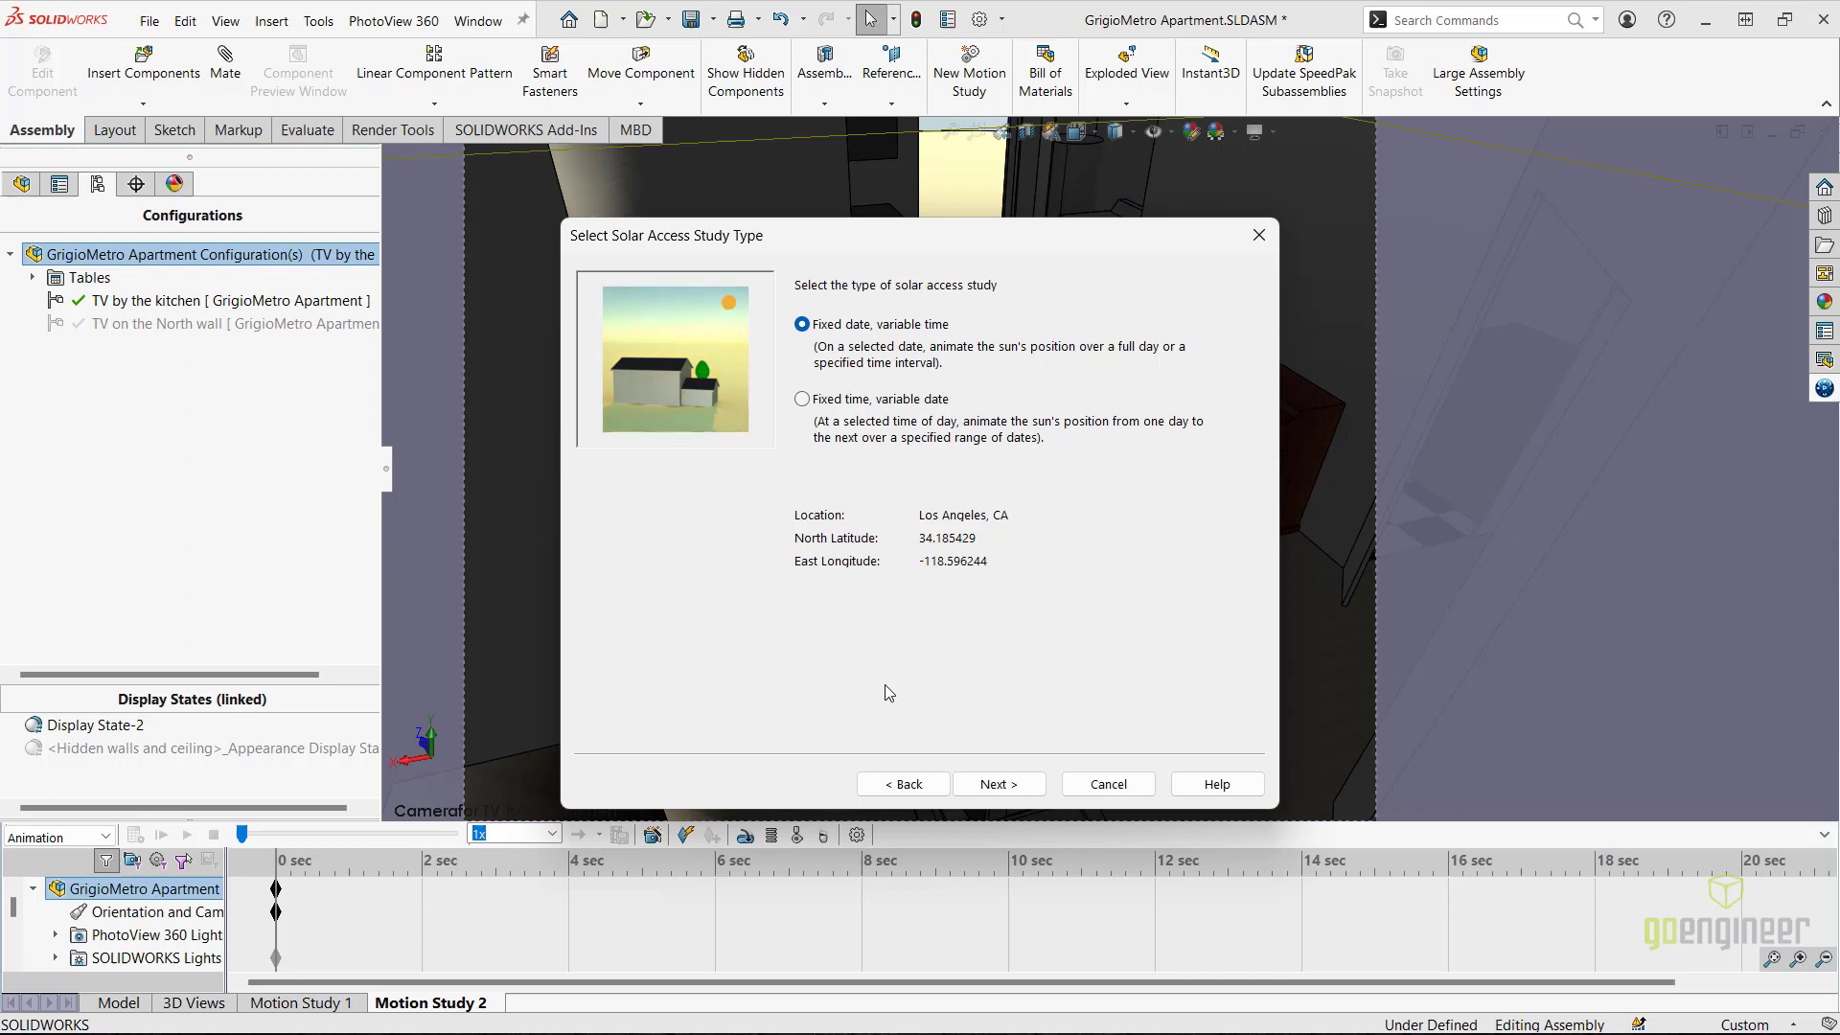
{"action": "left_click", "coordinate": [804, 402]}
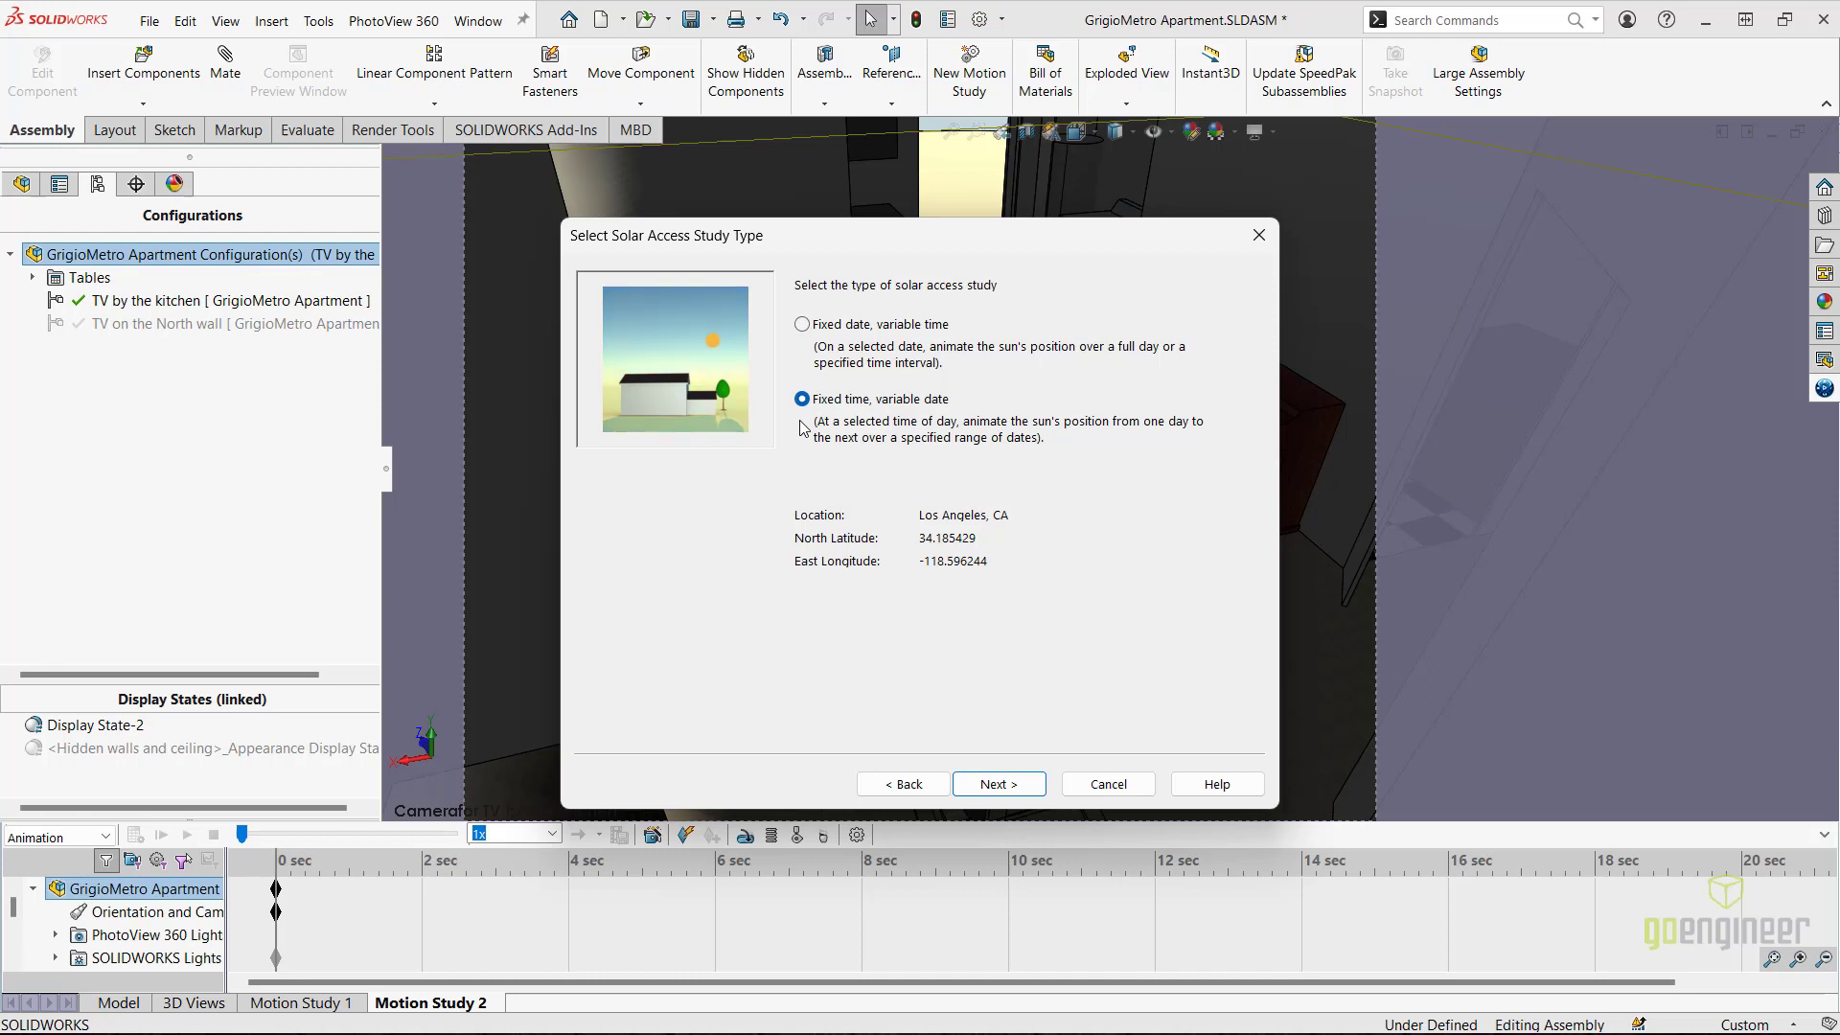
{"action": "left_click", "coordinate": [802, 326]}
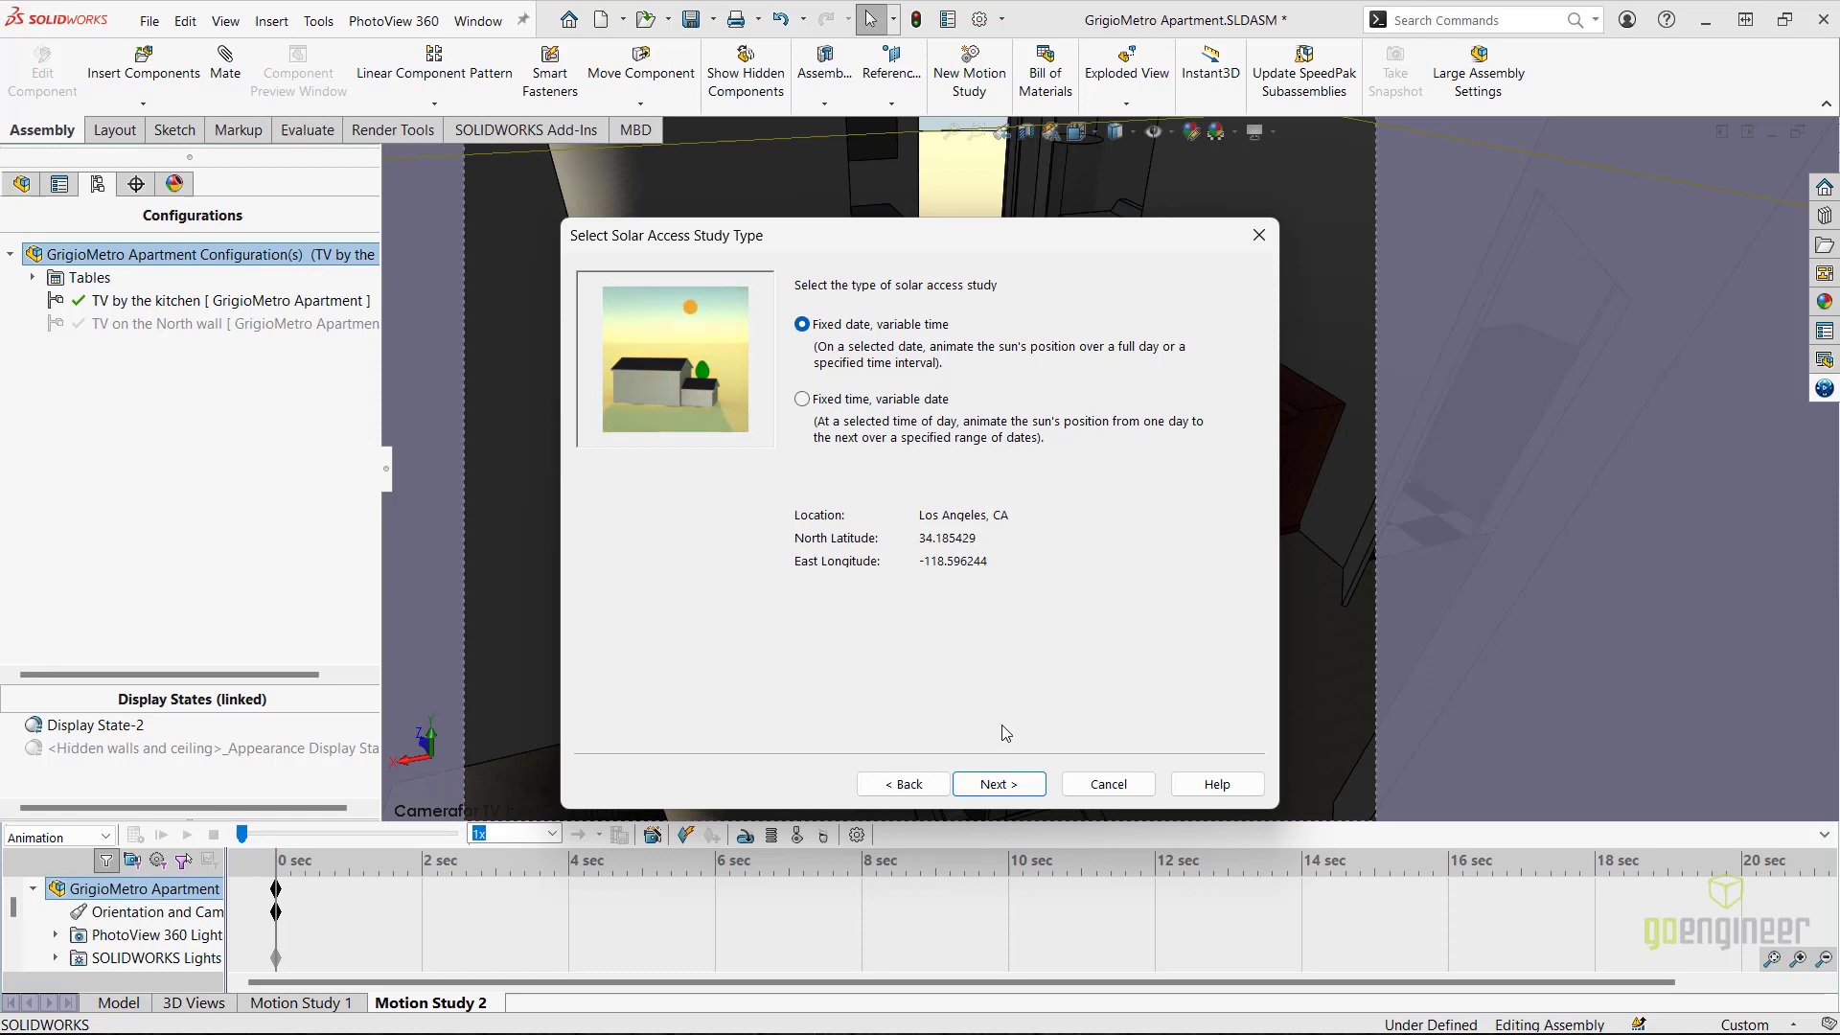
- Set a custom 4:00 AM to 6:26 PM range and finish with a 10-second duration
{"action": "left_click", "coordinate": [998, 784]}
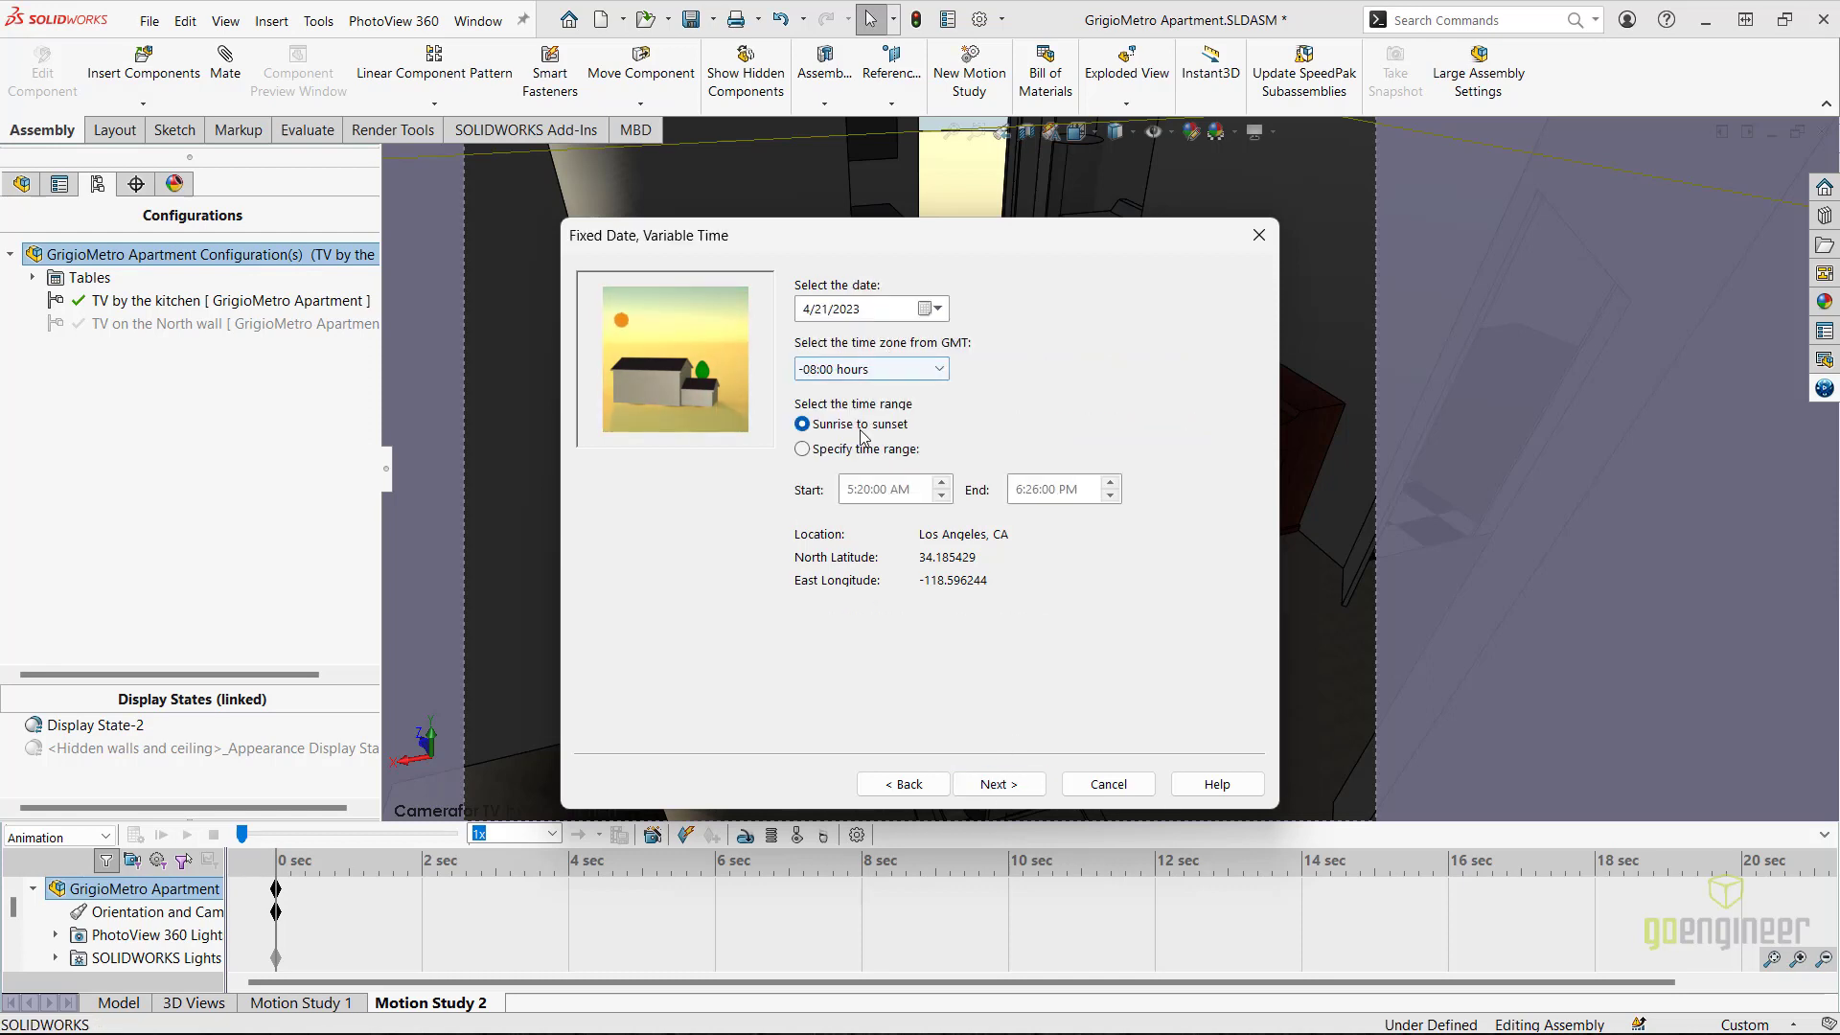
{"action": "left_click", "coordinate": [860, 448]}
{"action": "left_click", "coordinate": [849, 490]}
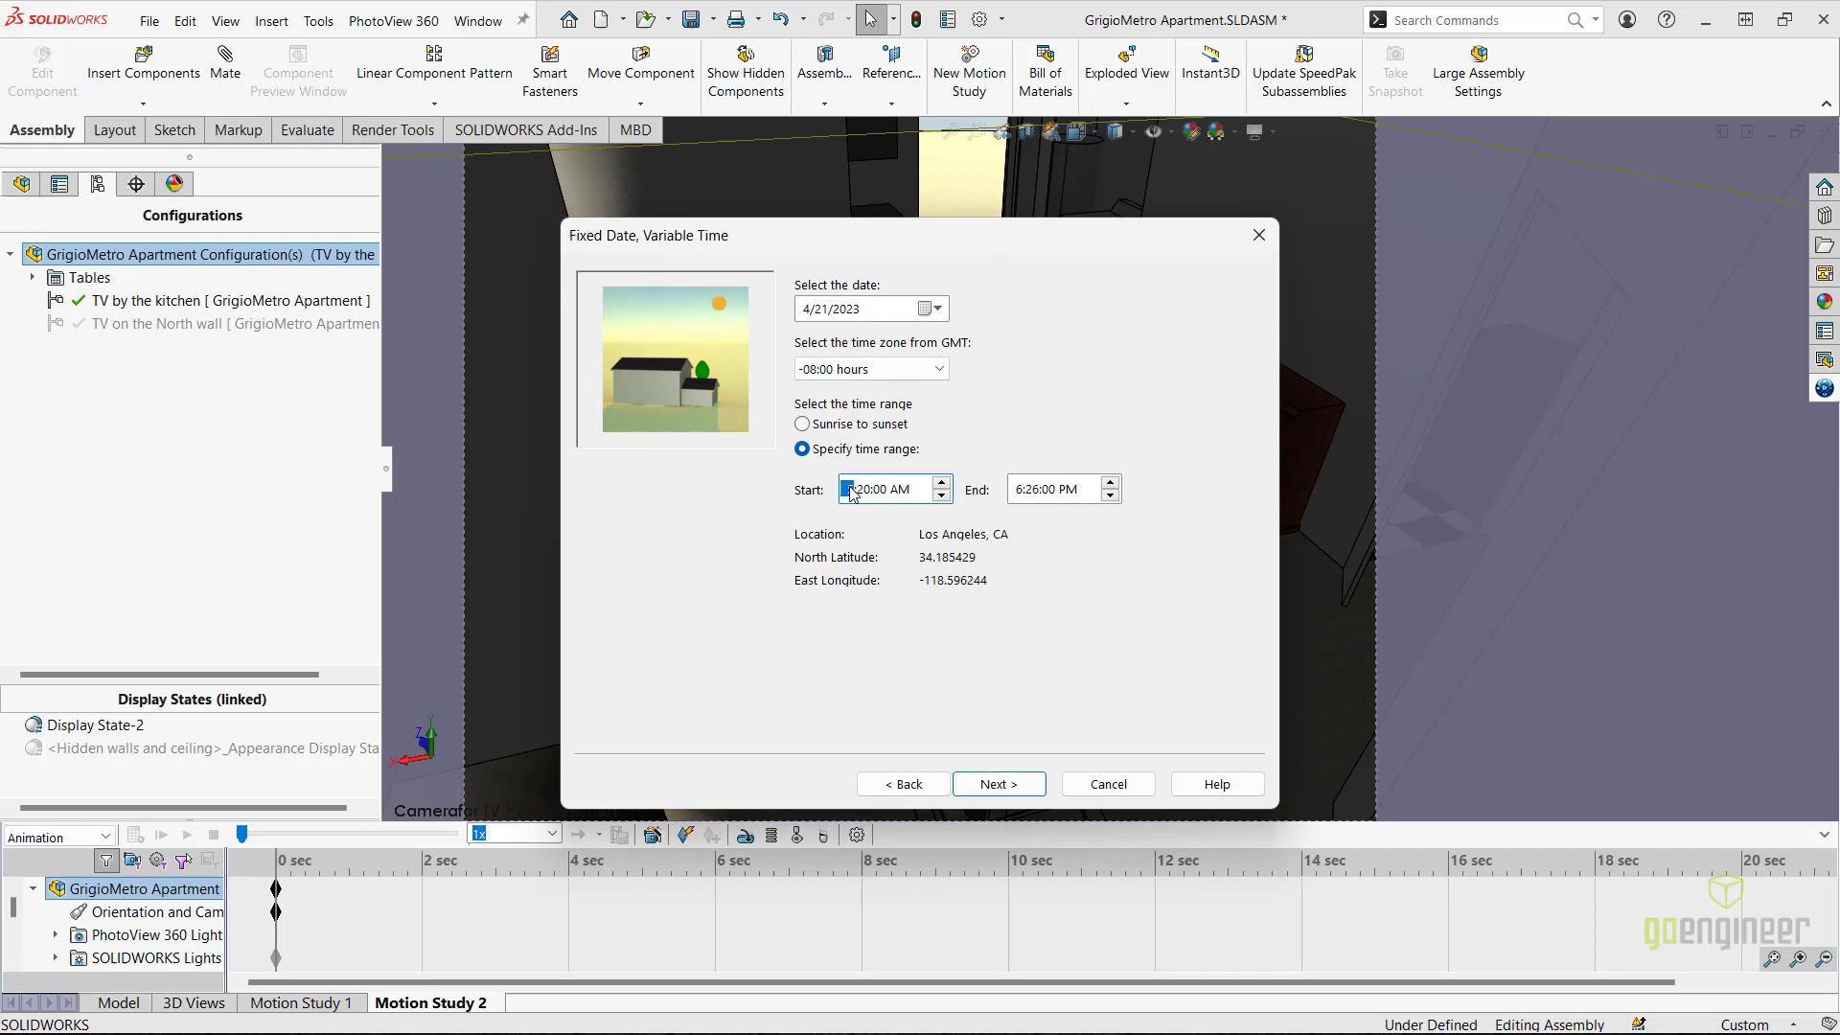
{"action": "type", "text": "4"}
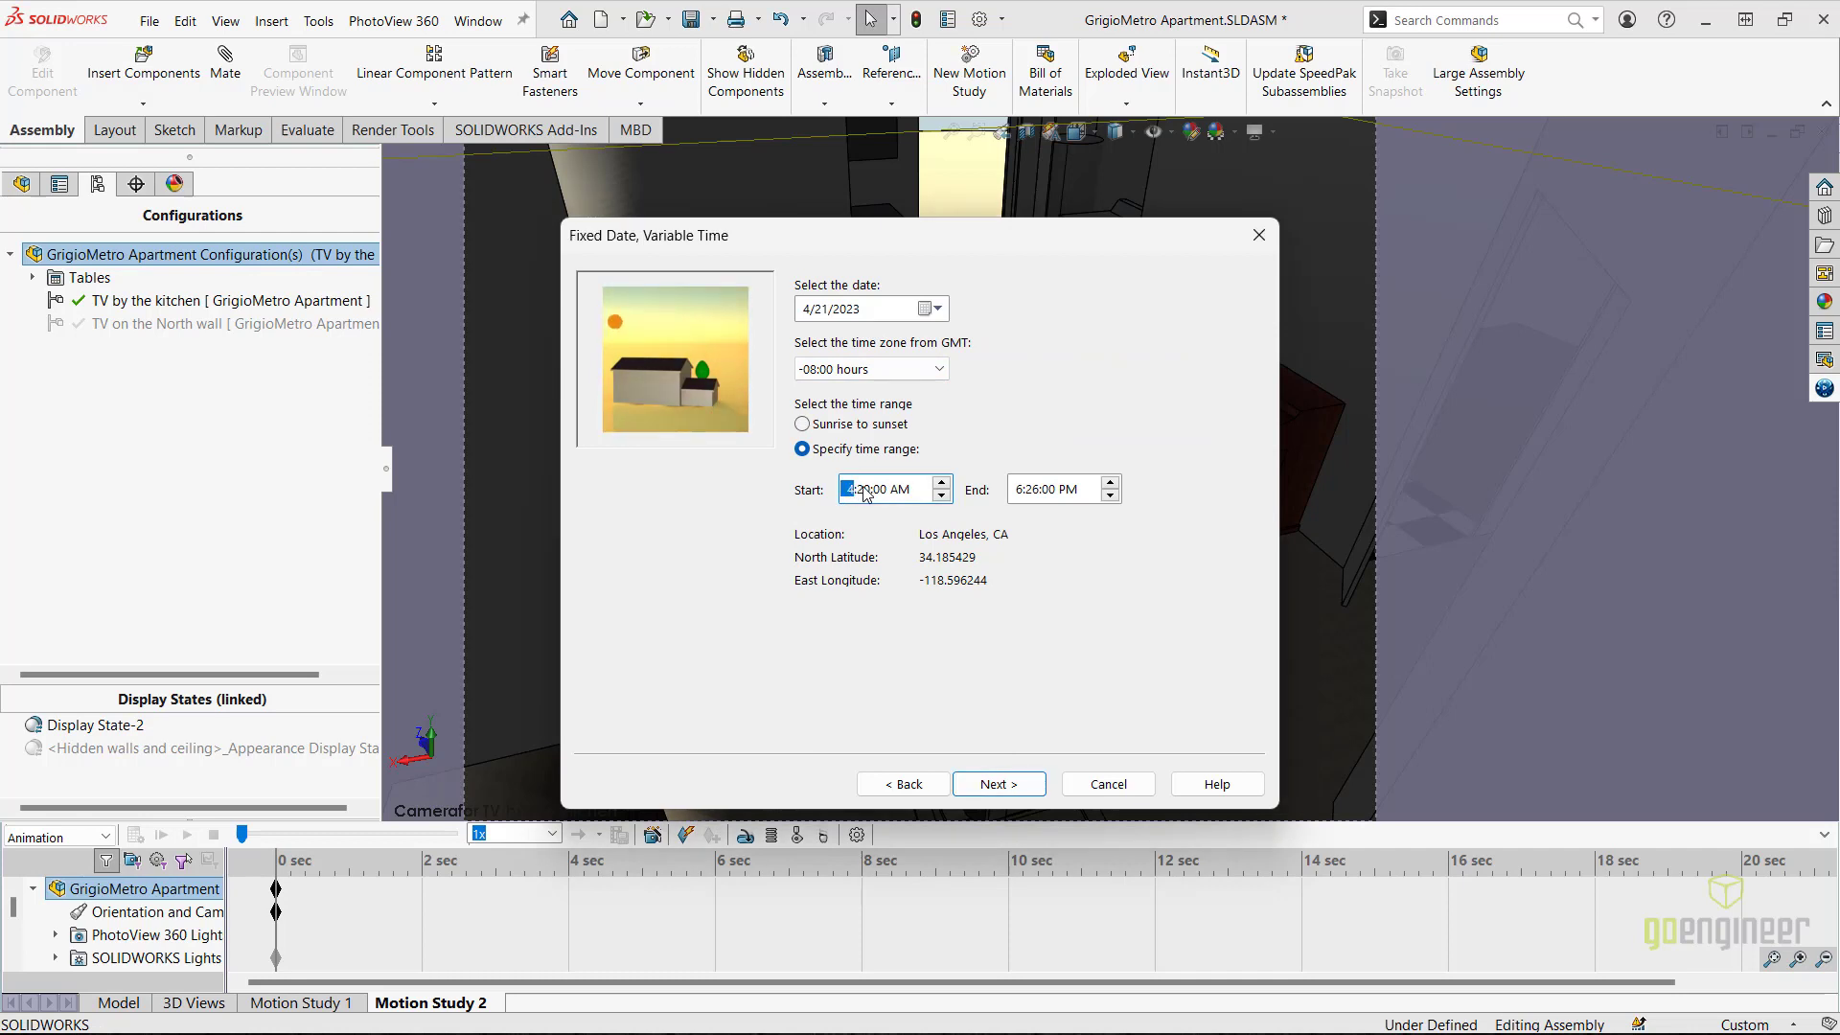
{"action": "left_click", "coordinate": [860, 496]}
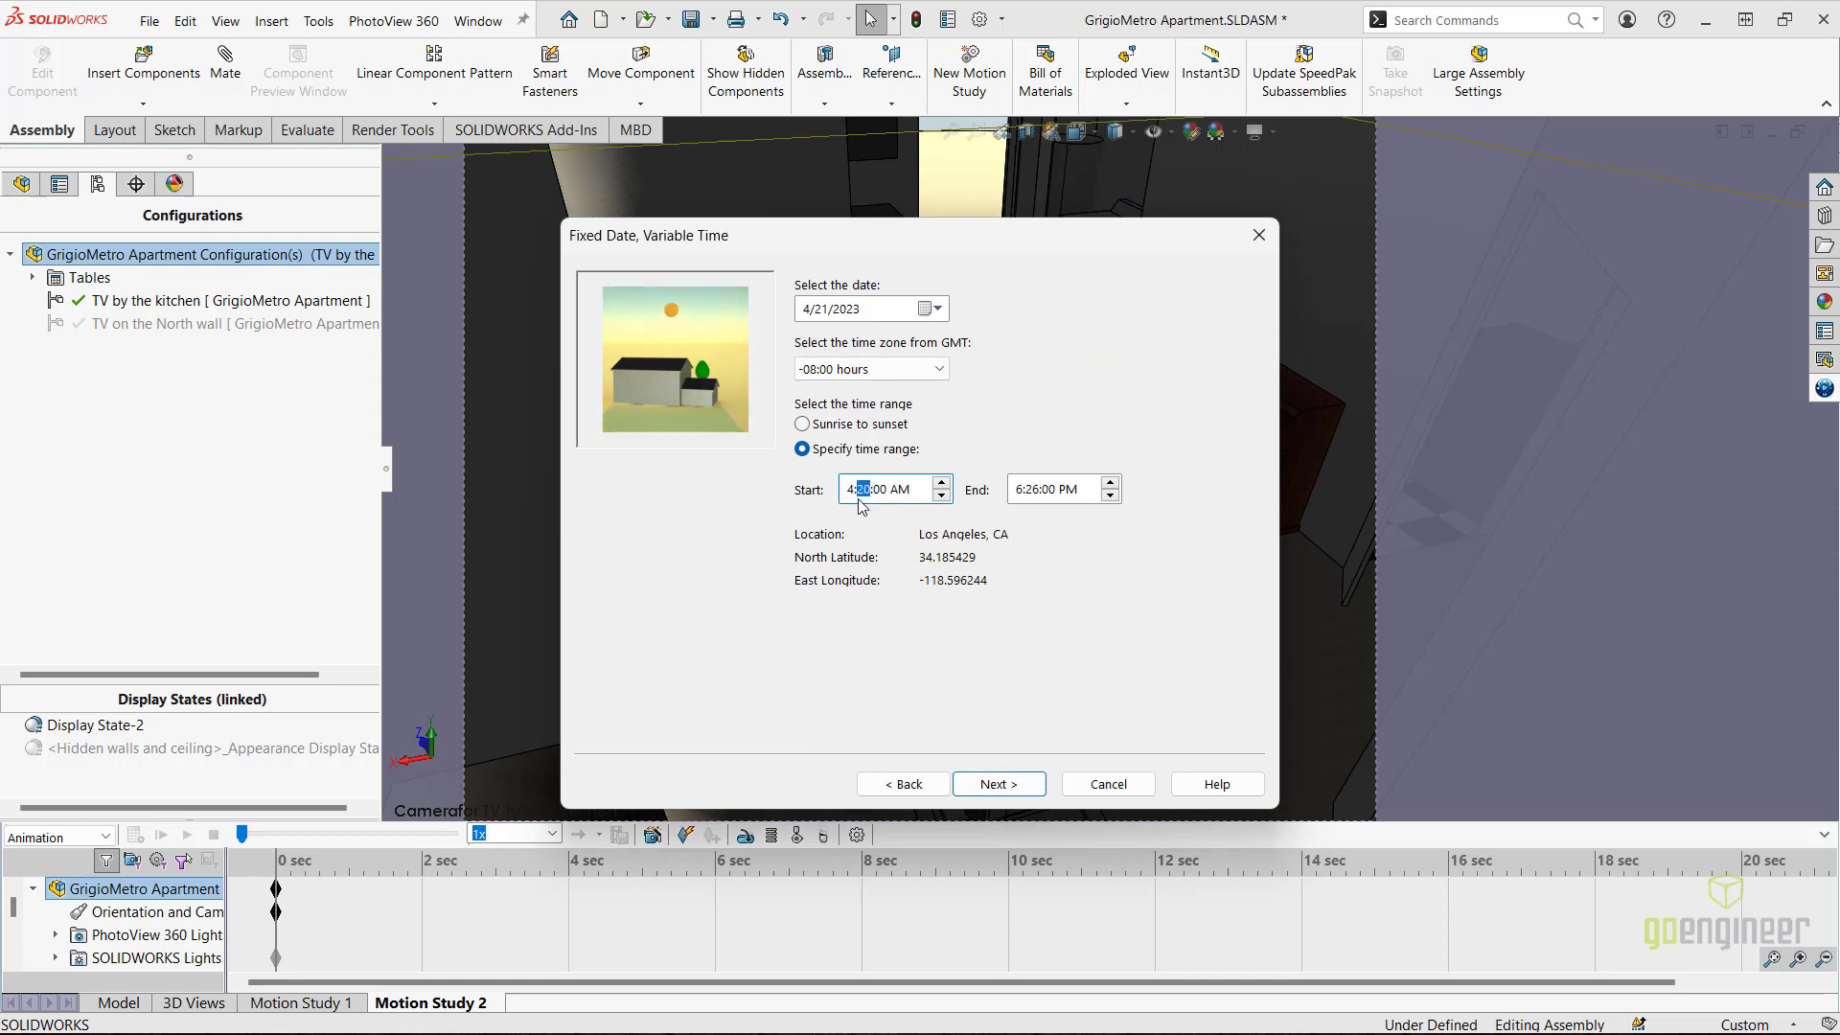
{"action": "left_click", "coordinate": [987, 787]}
{"action": "left_click", "coordinate": [987, 788]}
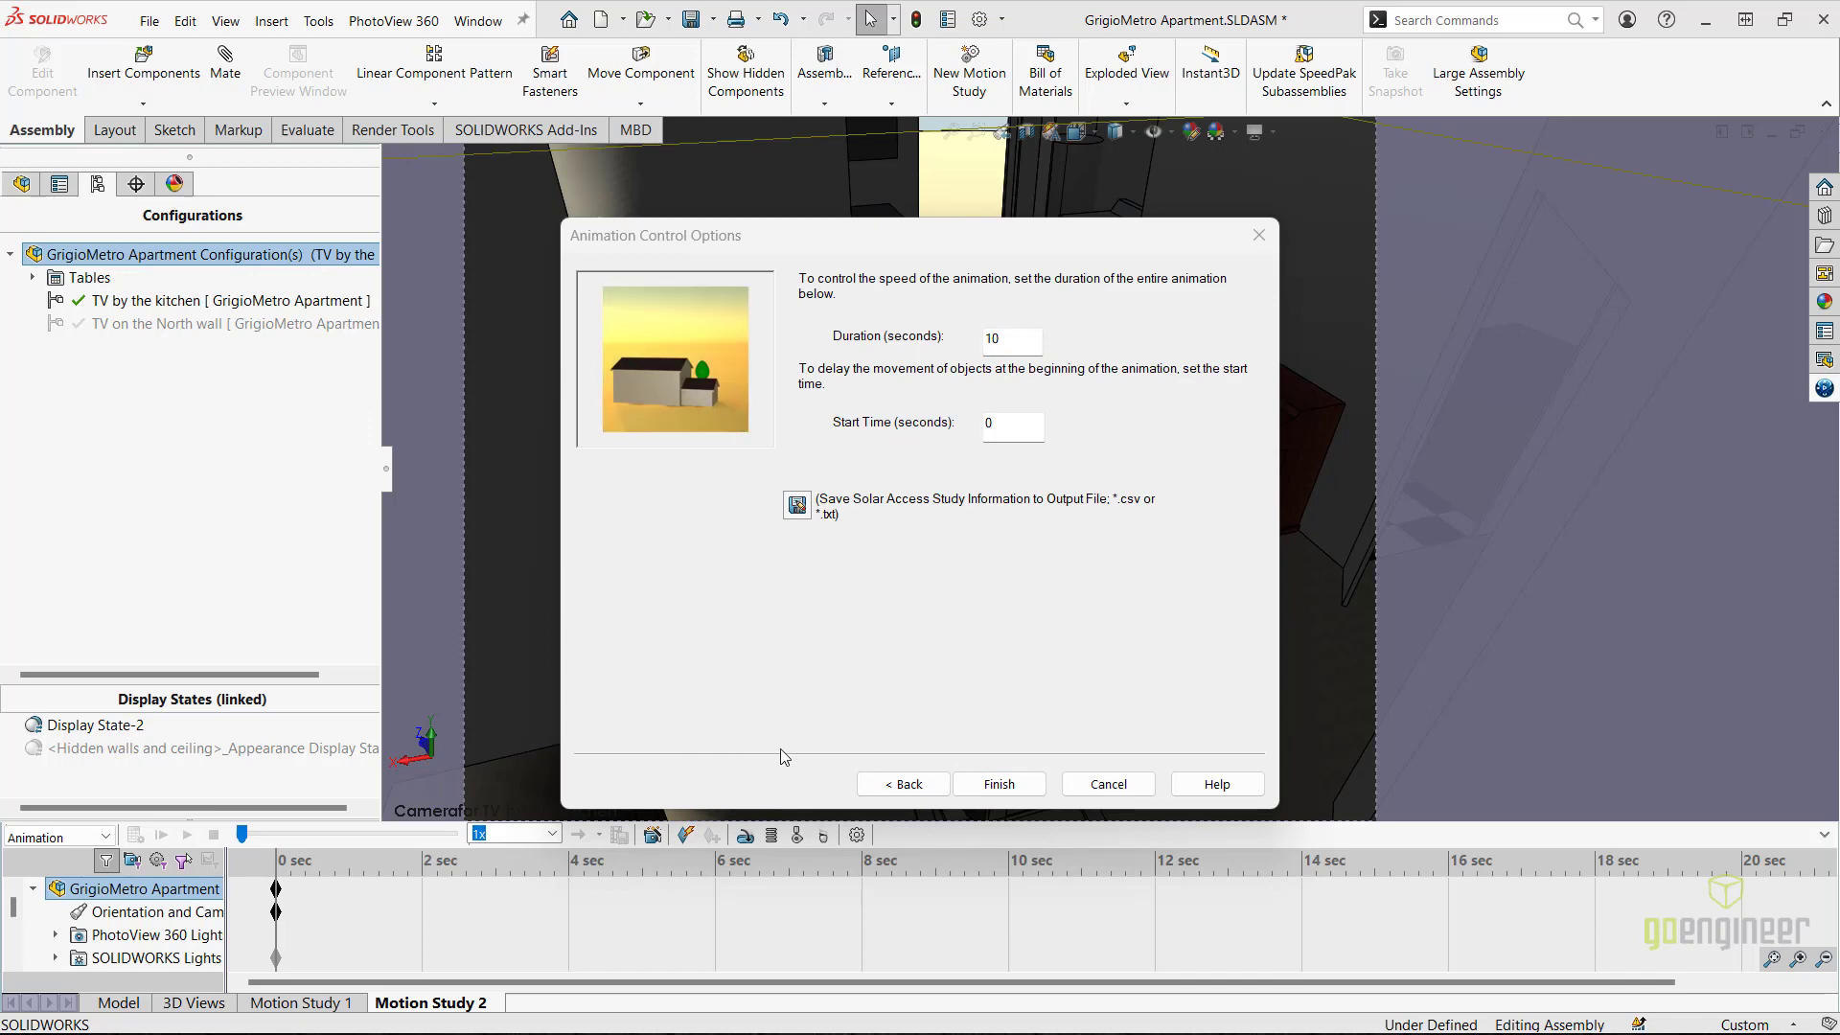
{"action": "left_click", "coordinate": [958, 785]}
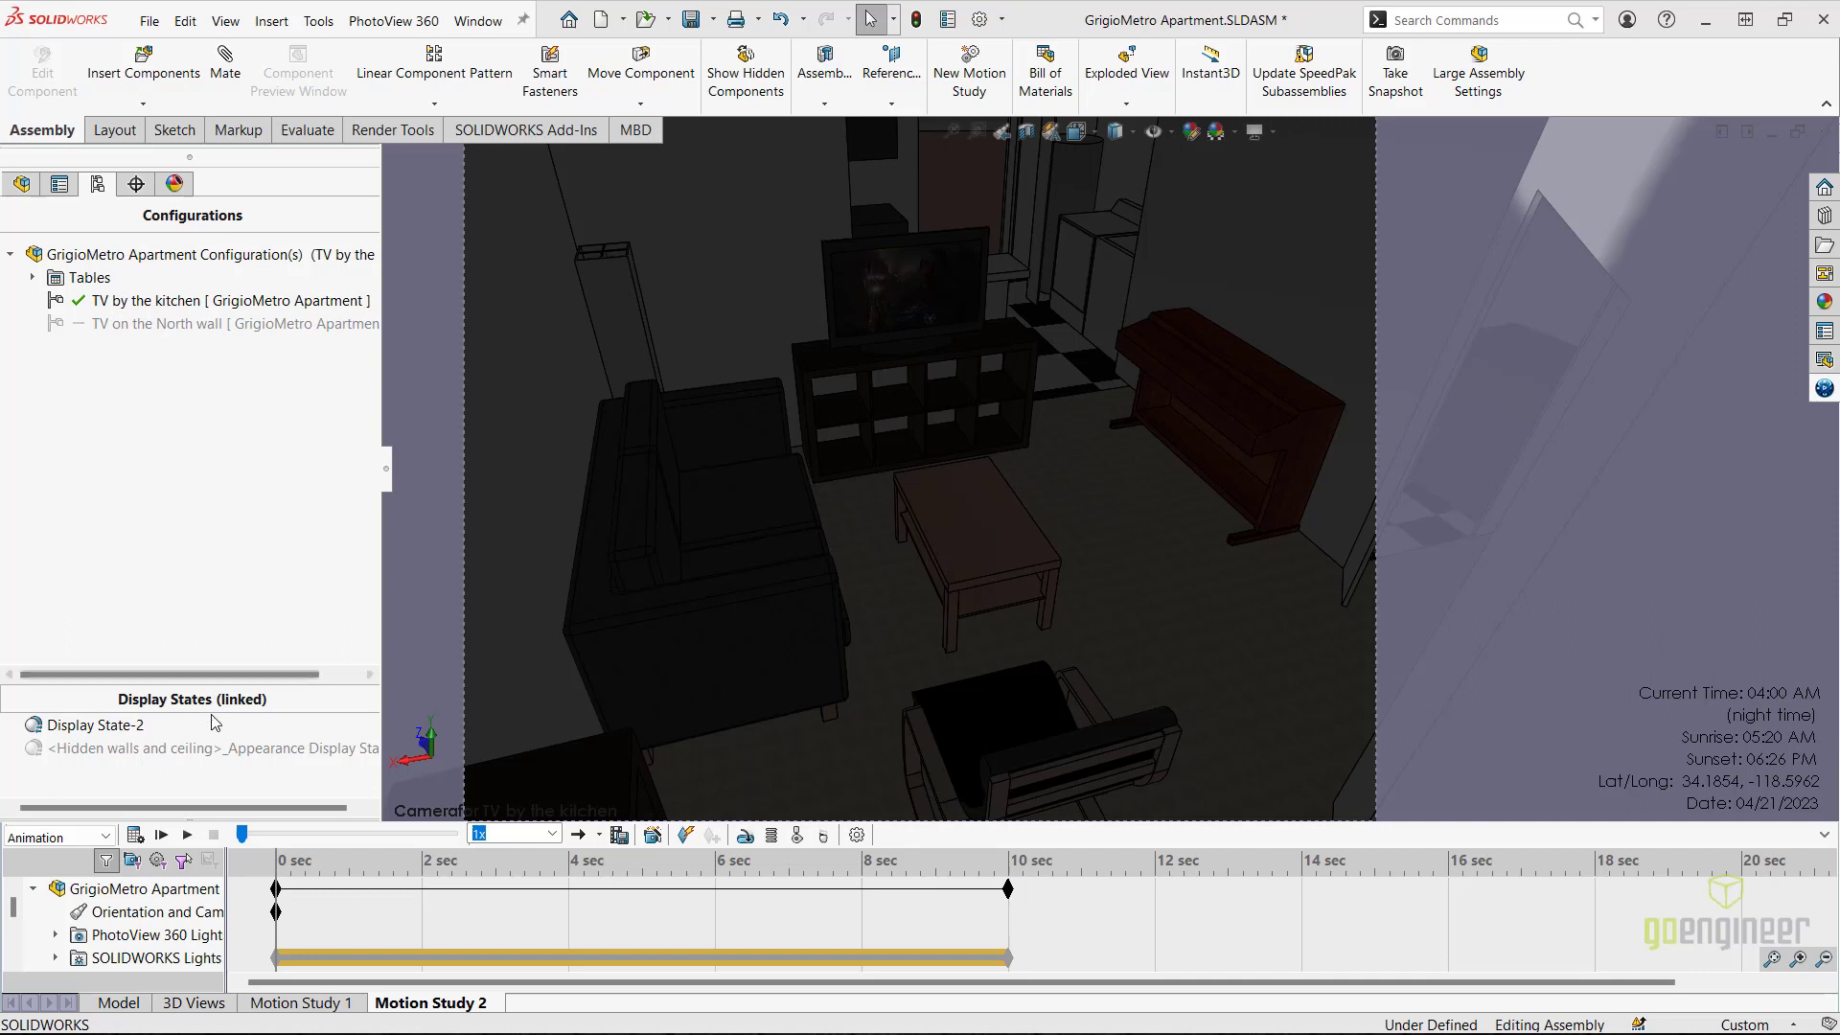
- Play the solar study, then set the time bar to about 6:27 AM morning sunlight
{"action": "left_click", "coordinate": [188, 836]}
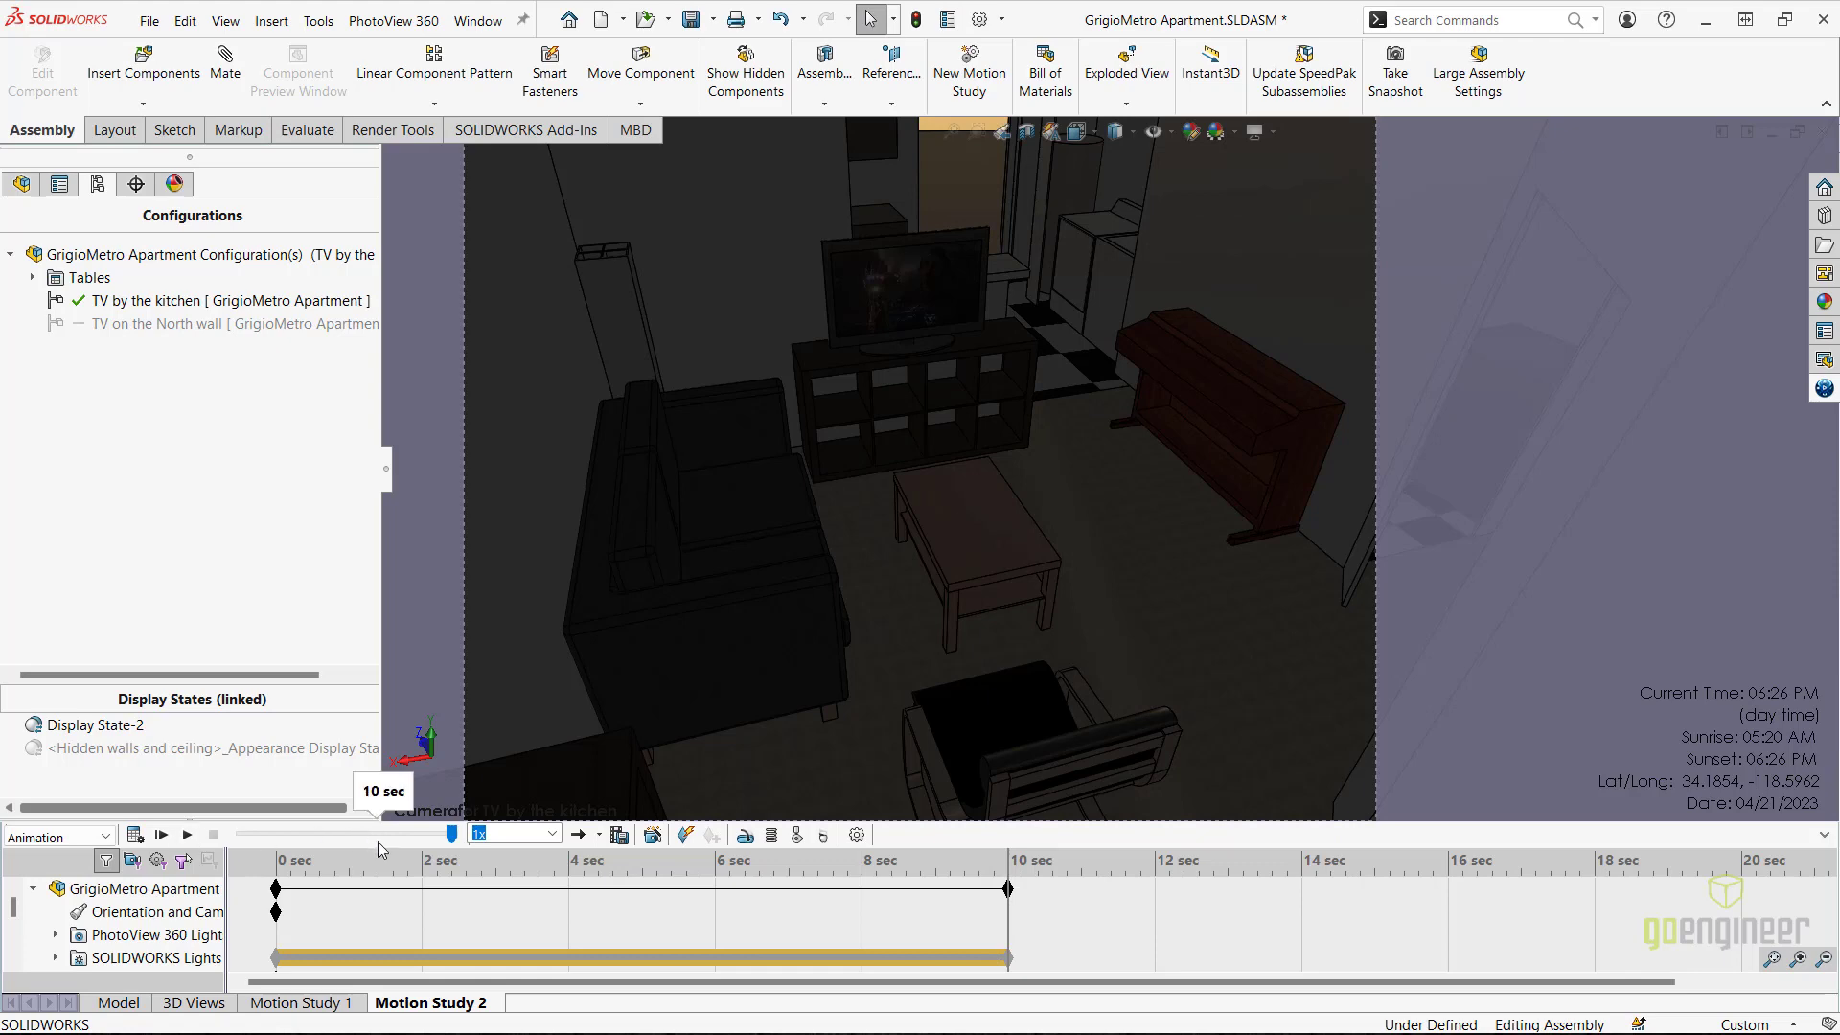
{"action": "left_click", "coordinate": [400, 860]}
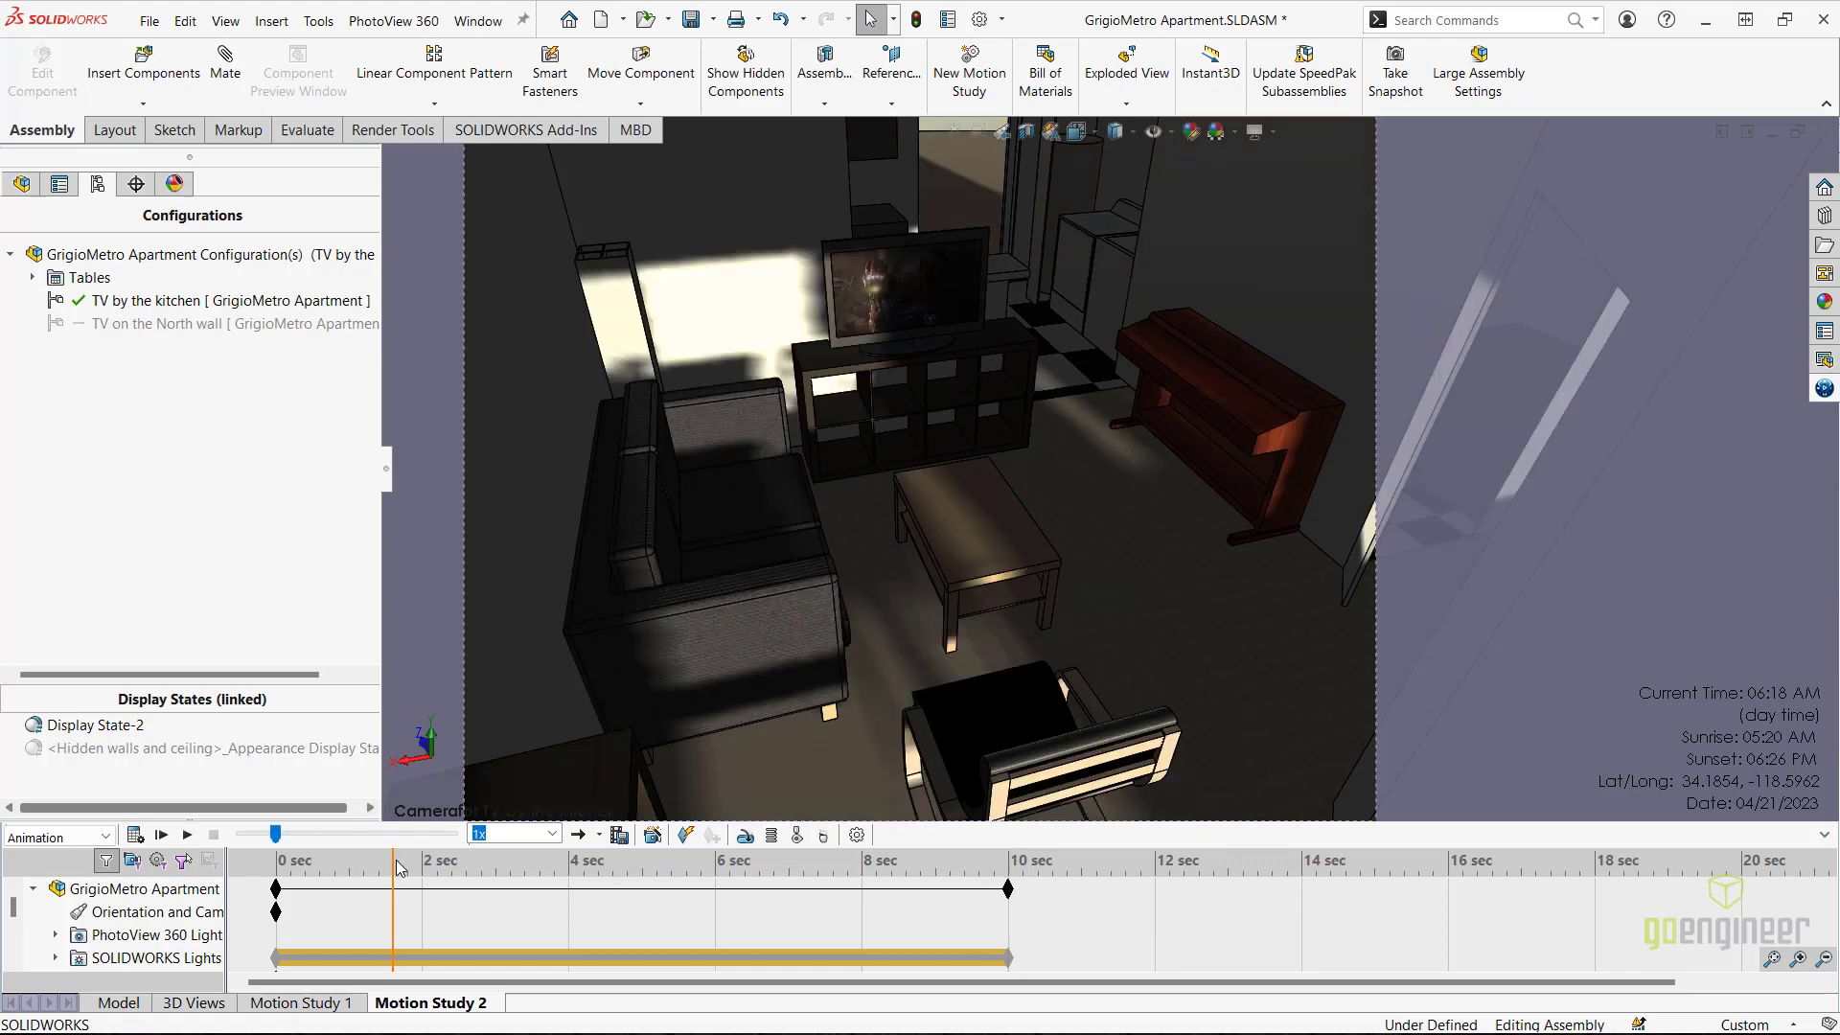
{"action": "left_click", "coordinate": [400, 862]}
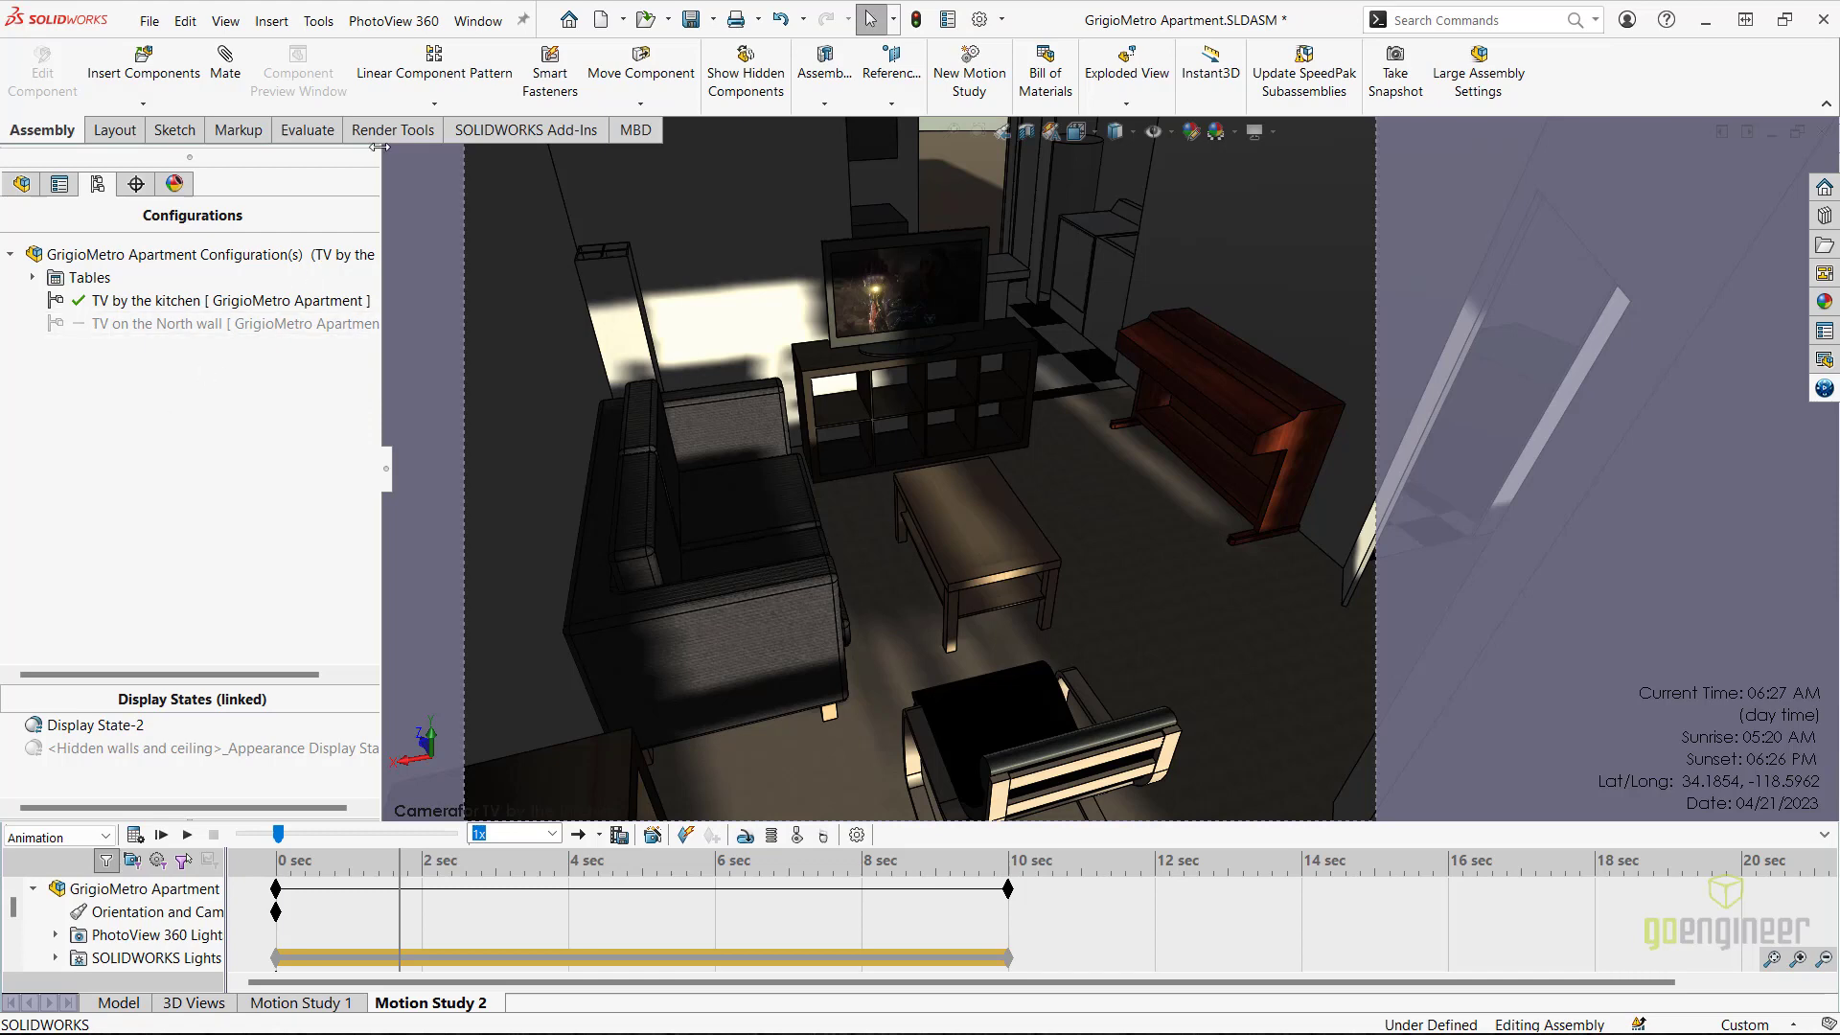
{"action": "left_click", "coordinate": [402, 25]}
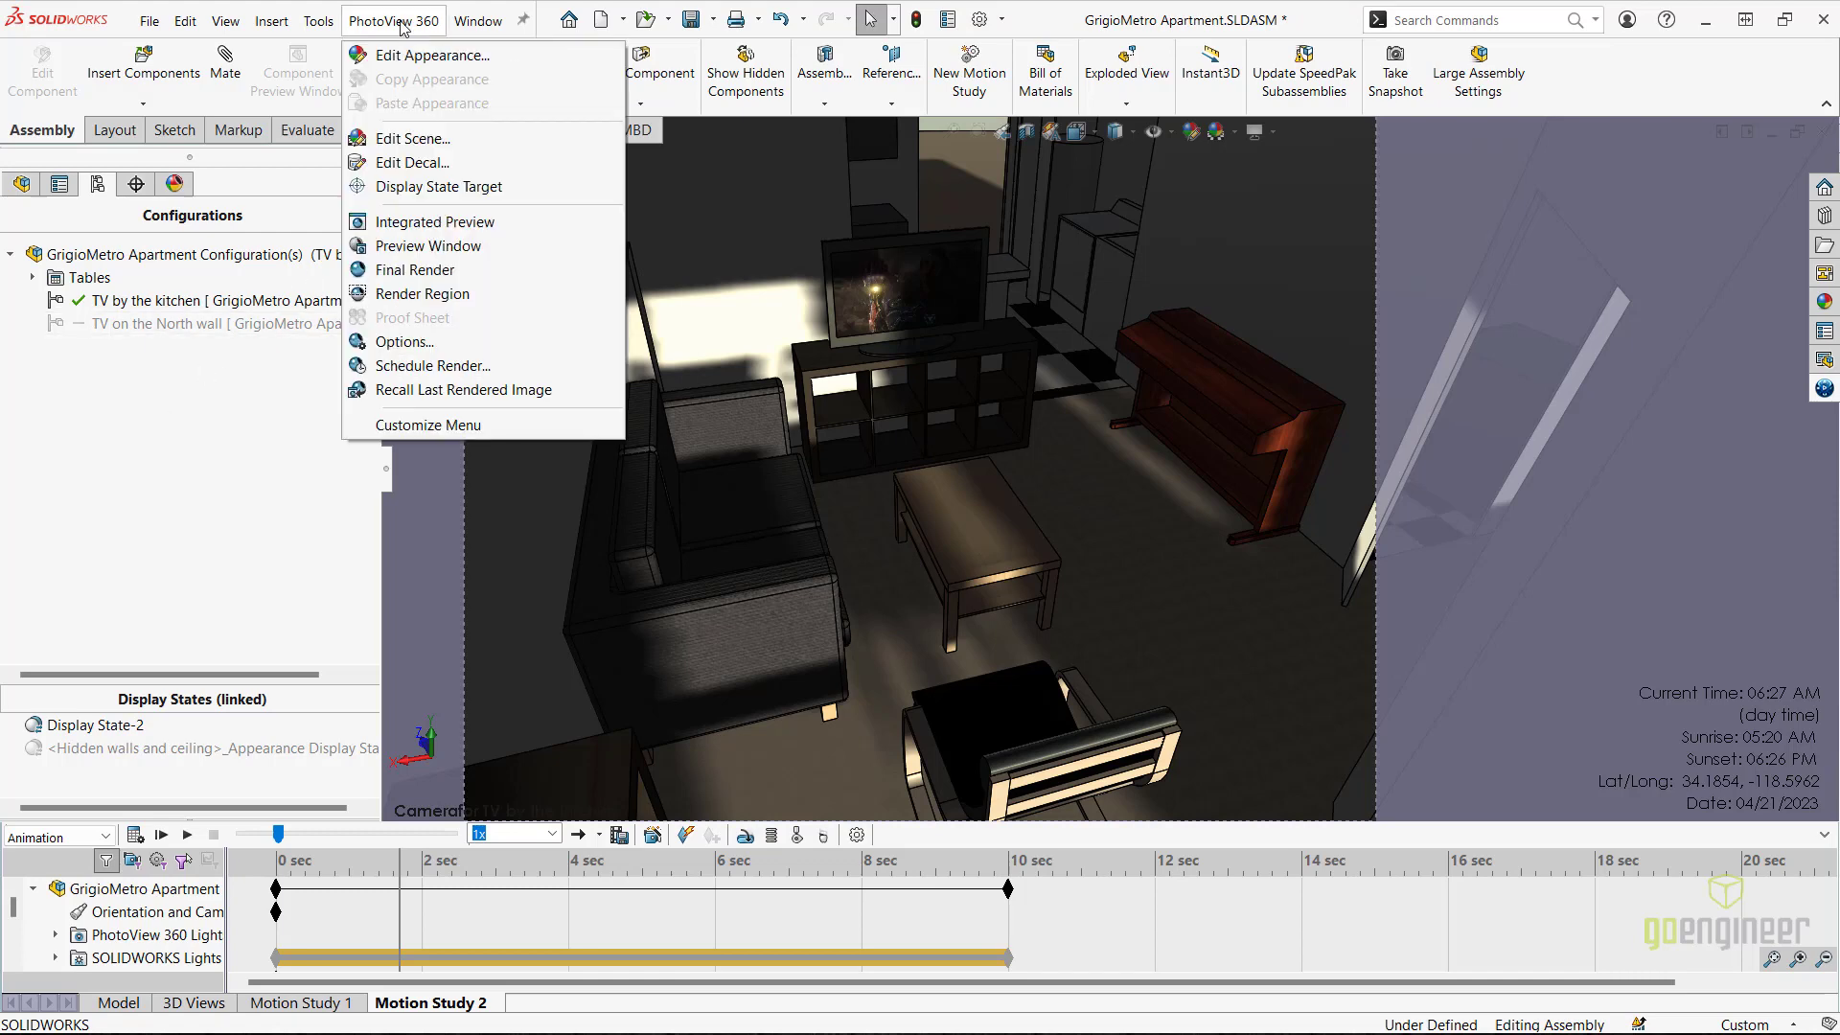
{"action": "left_click", "coordinate": [515, 222]}
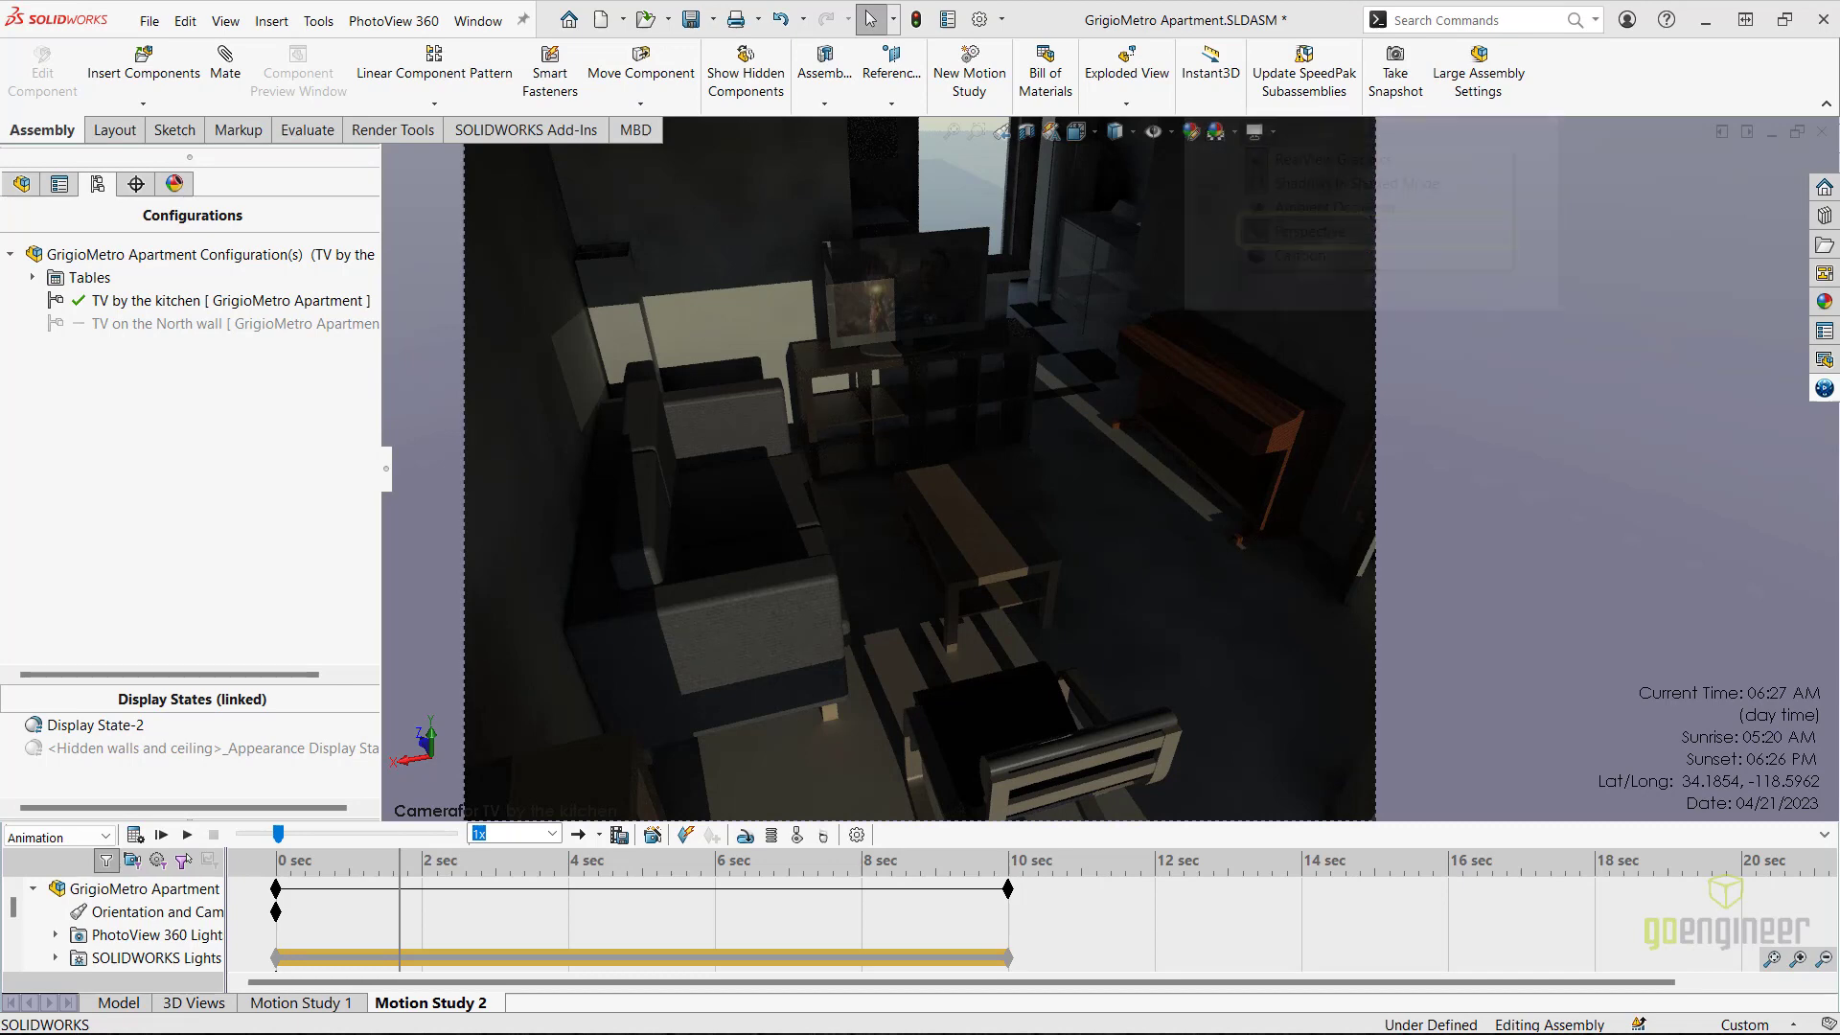
{"action": "left_click", "coordinate": [394, 21]}
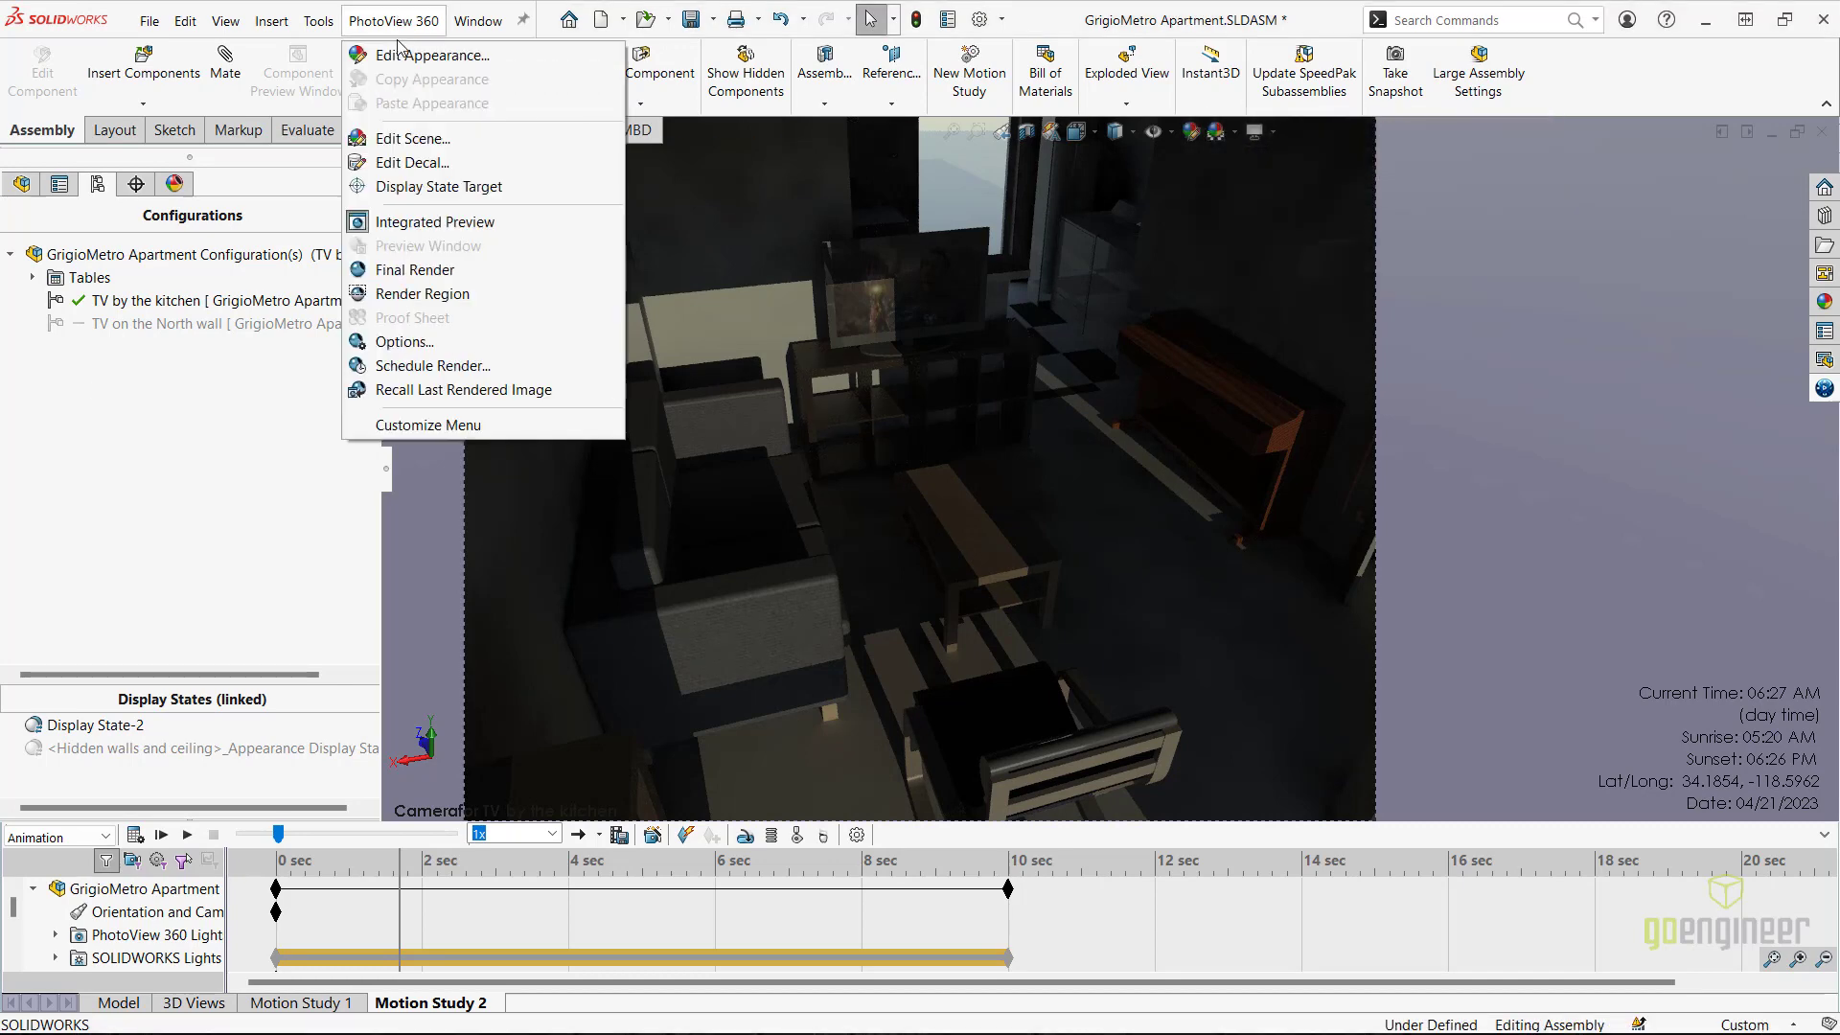
{"action": "left_click", "coordinate": [518, 222]}
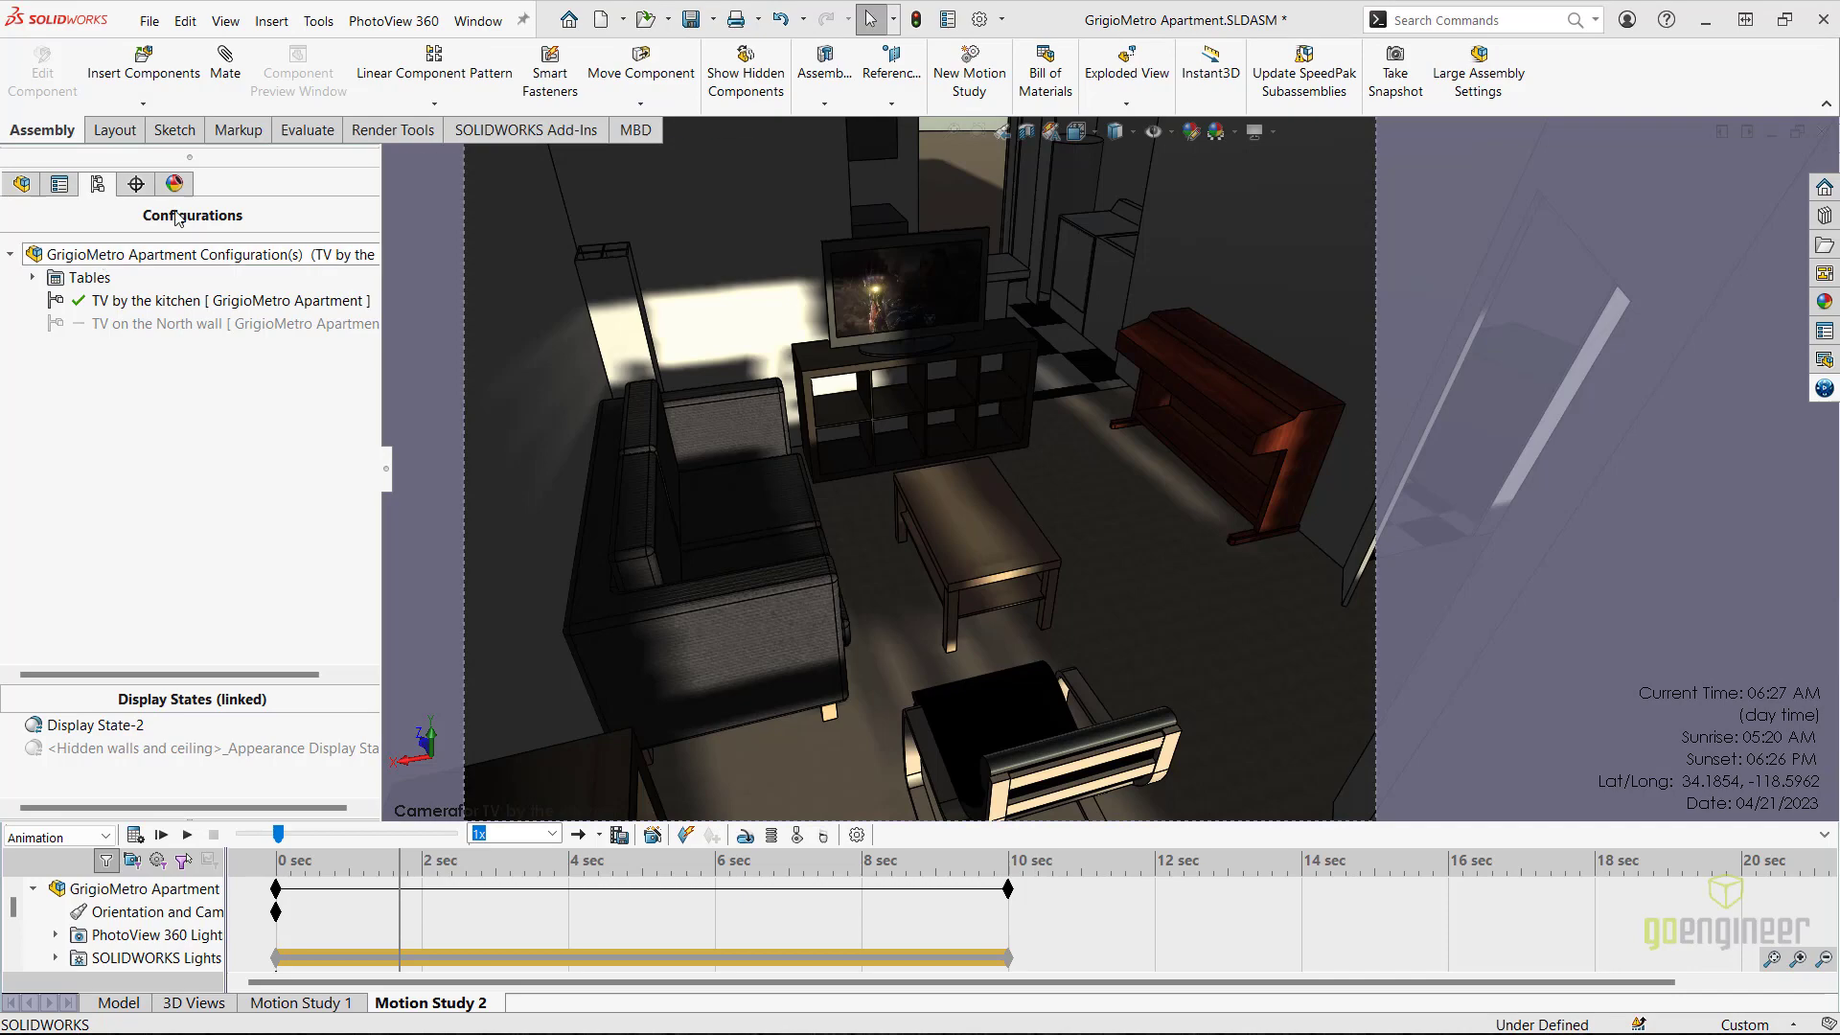
{"action": "left_click", "coordinate": [400, 23]}
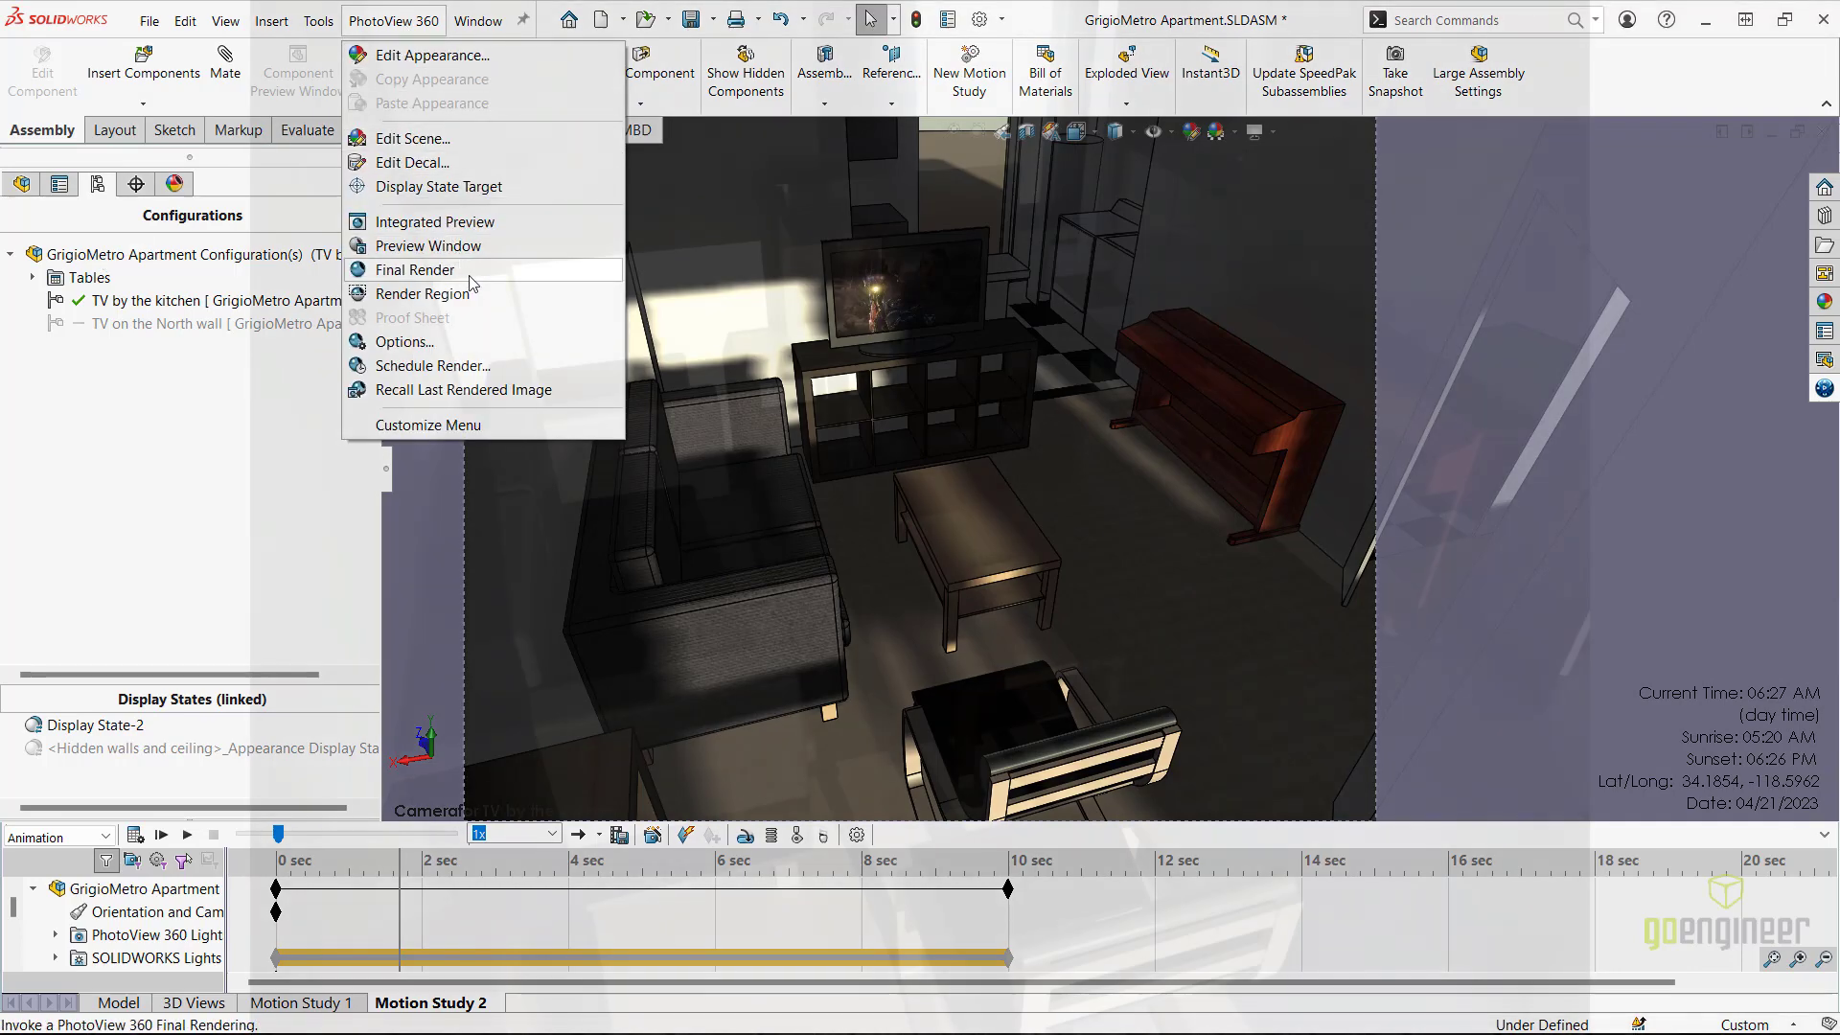
{"action": "left_click", "coordinate": [469, 276]}
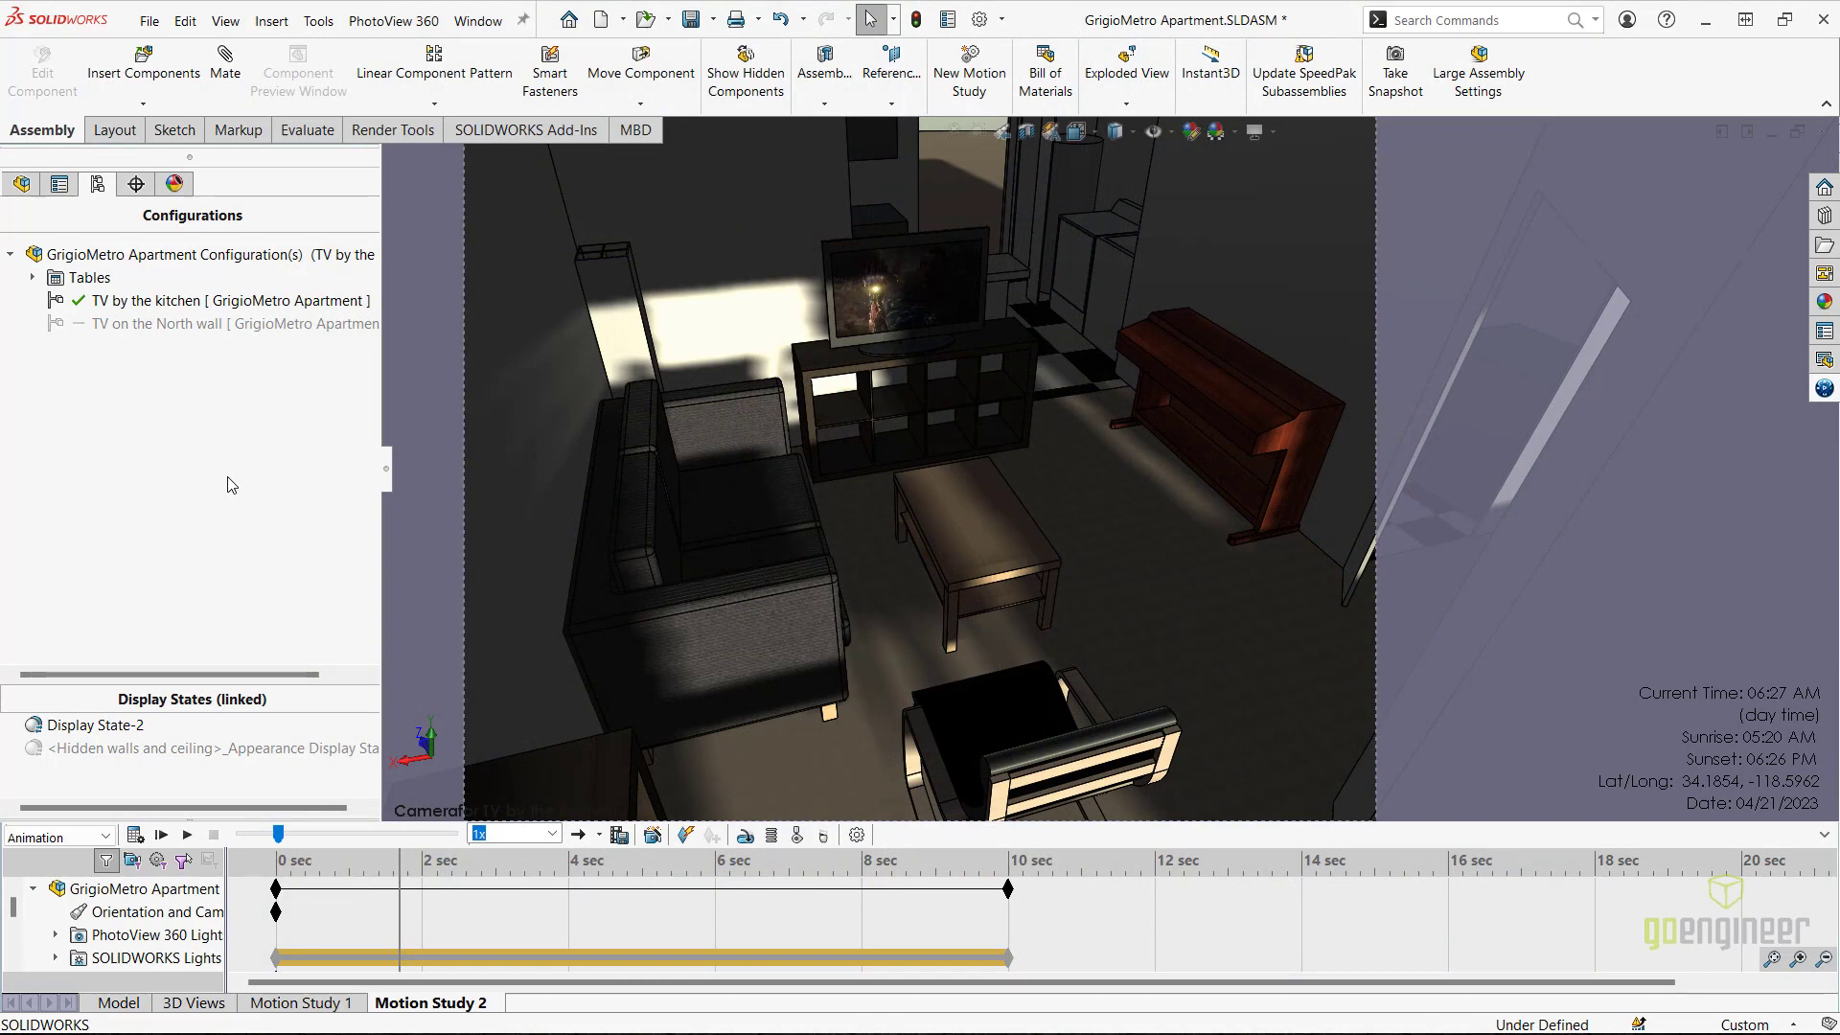
- Activate 'TV on the North wall', recalculate the solar study, and replay it to 06:26 PM
{"action": "double_click", "coordinate": [129, 326]}
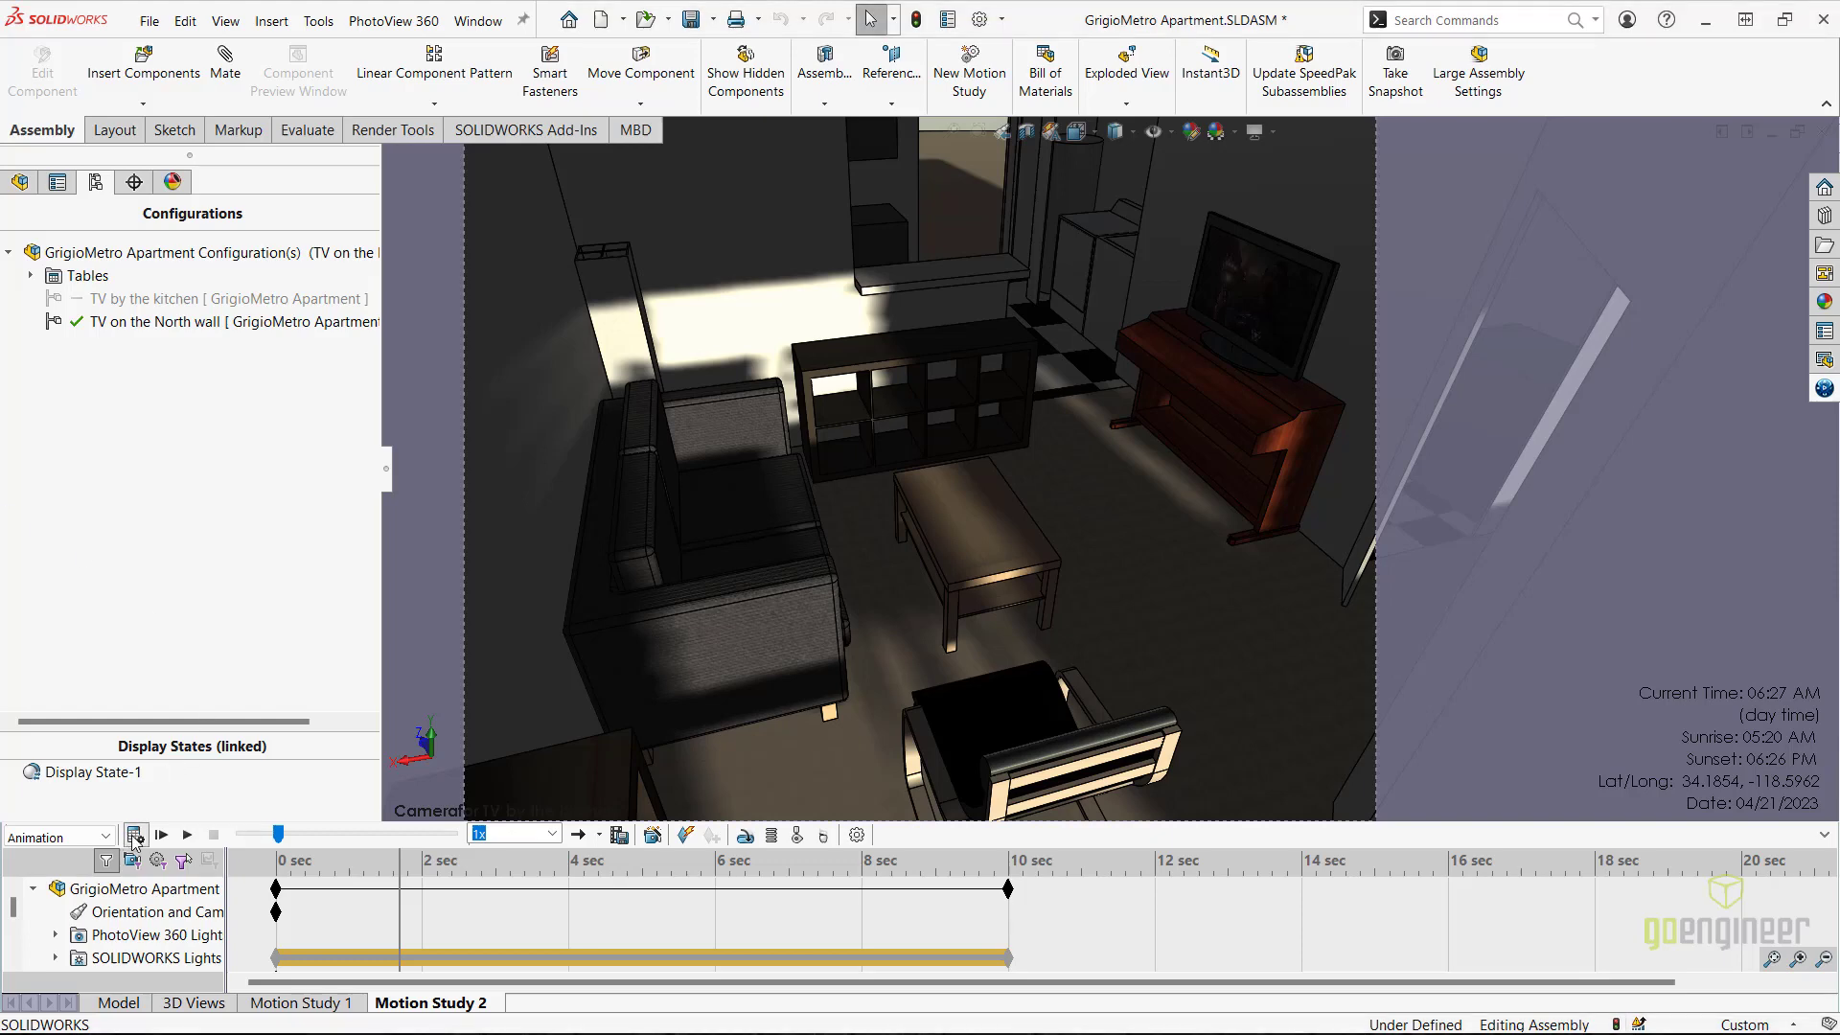
{"action": "left_click", "coordinate": [134, 838]}
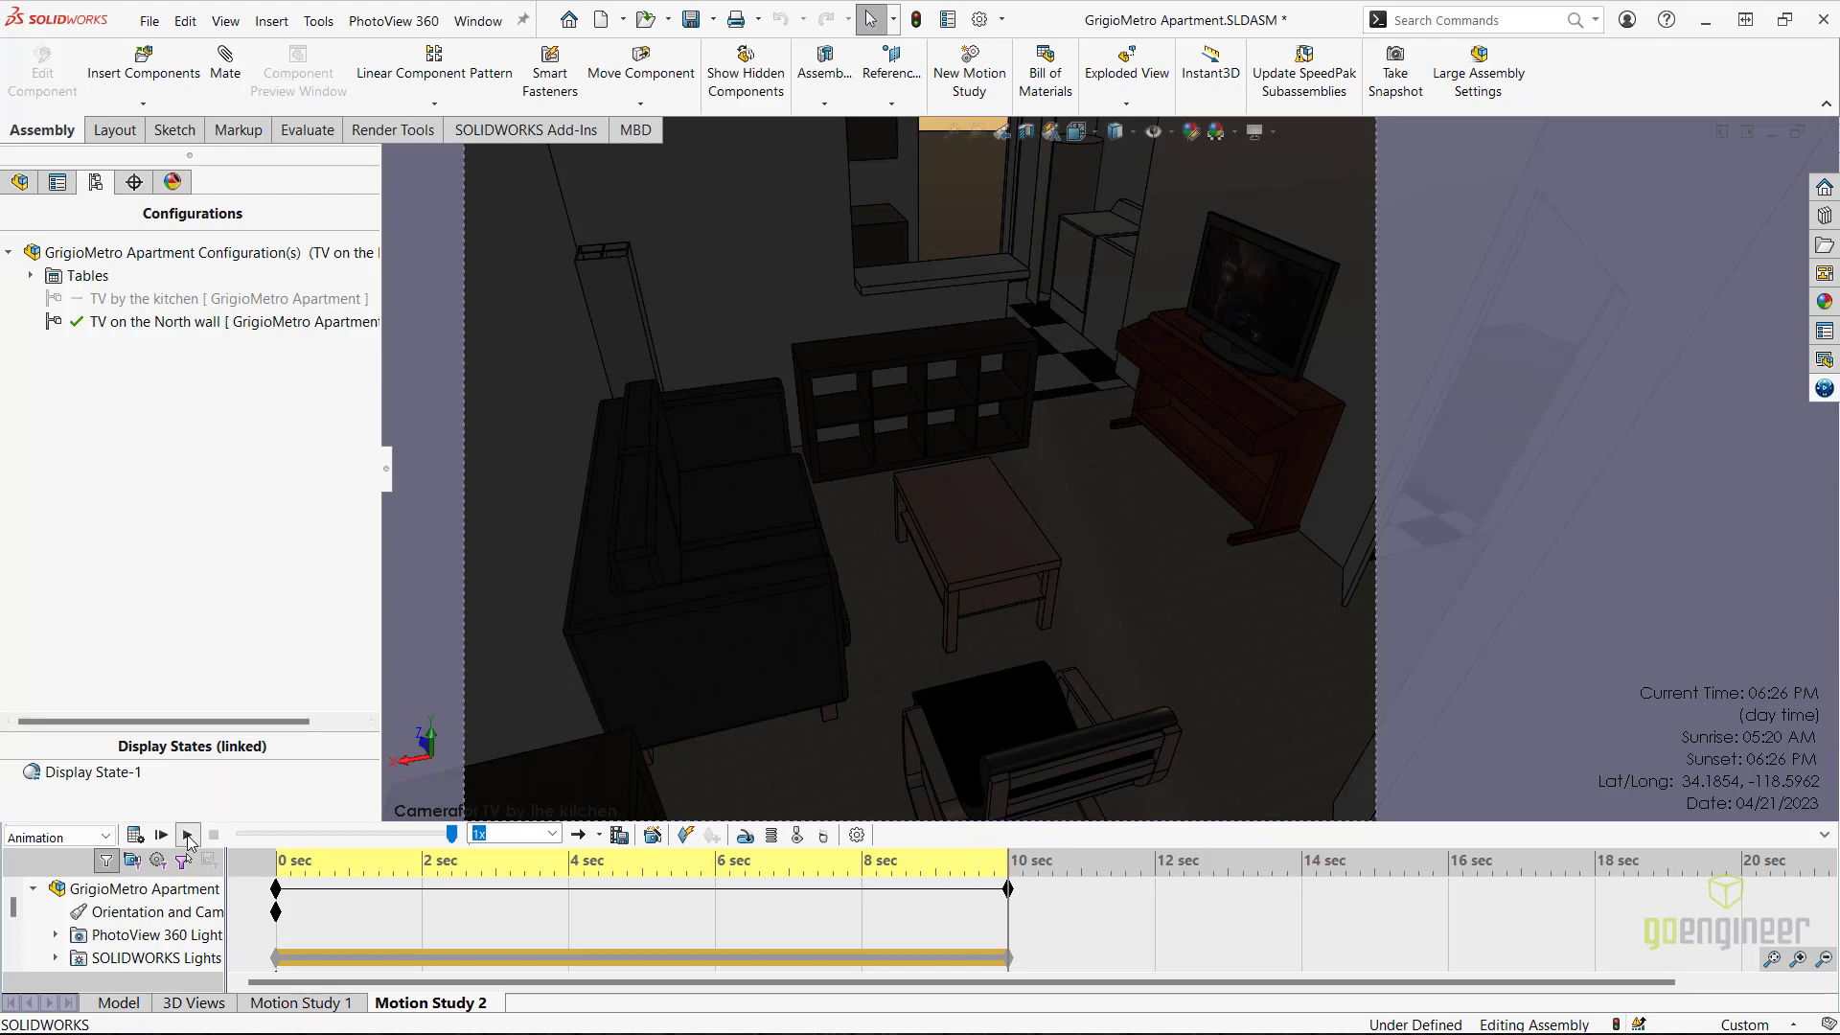
{"action": "left_click", "coordinate": [188, 836]}
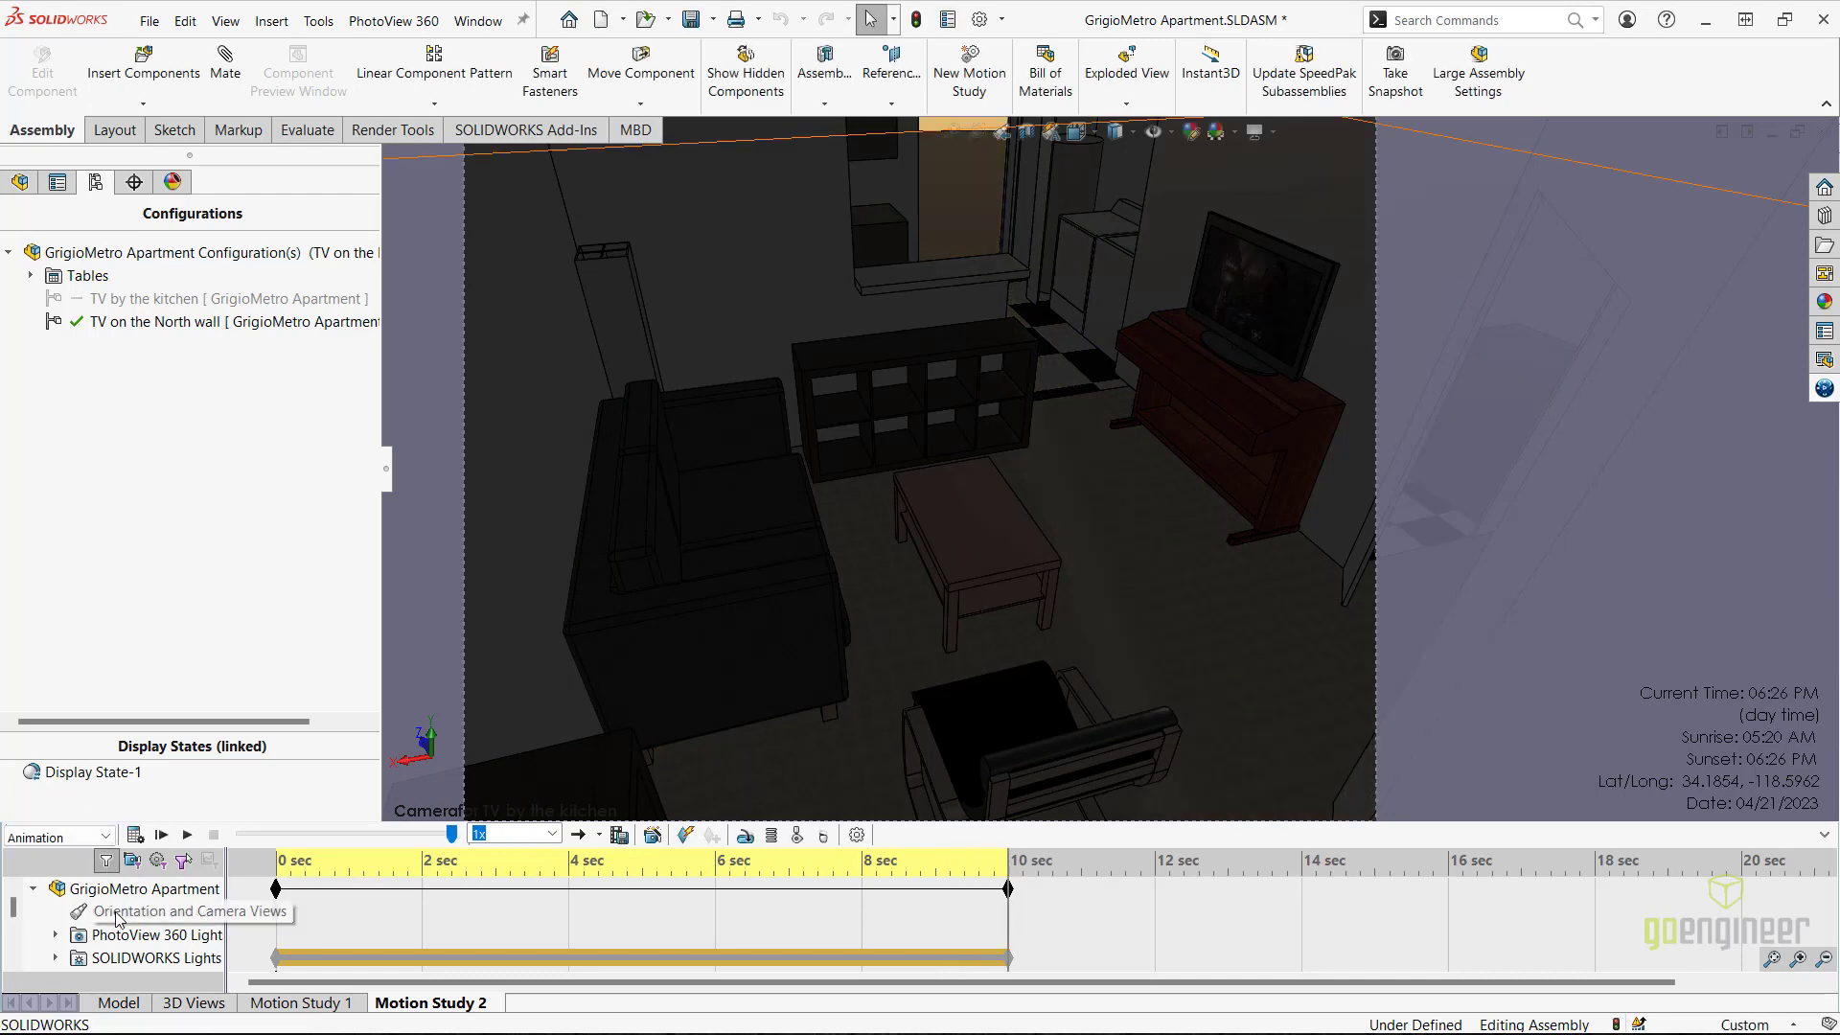
- Disable playback of view keys on the Orientation and Camera Views track
{"action": "right_click", "coordinate": [117, 915]}
{"action": "left_click", "coordinate": [161, 801]}
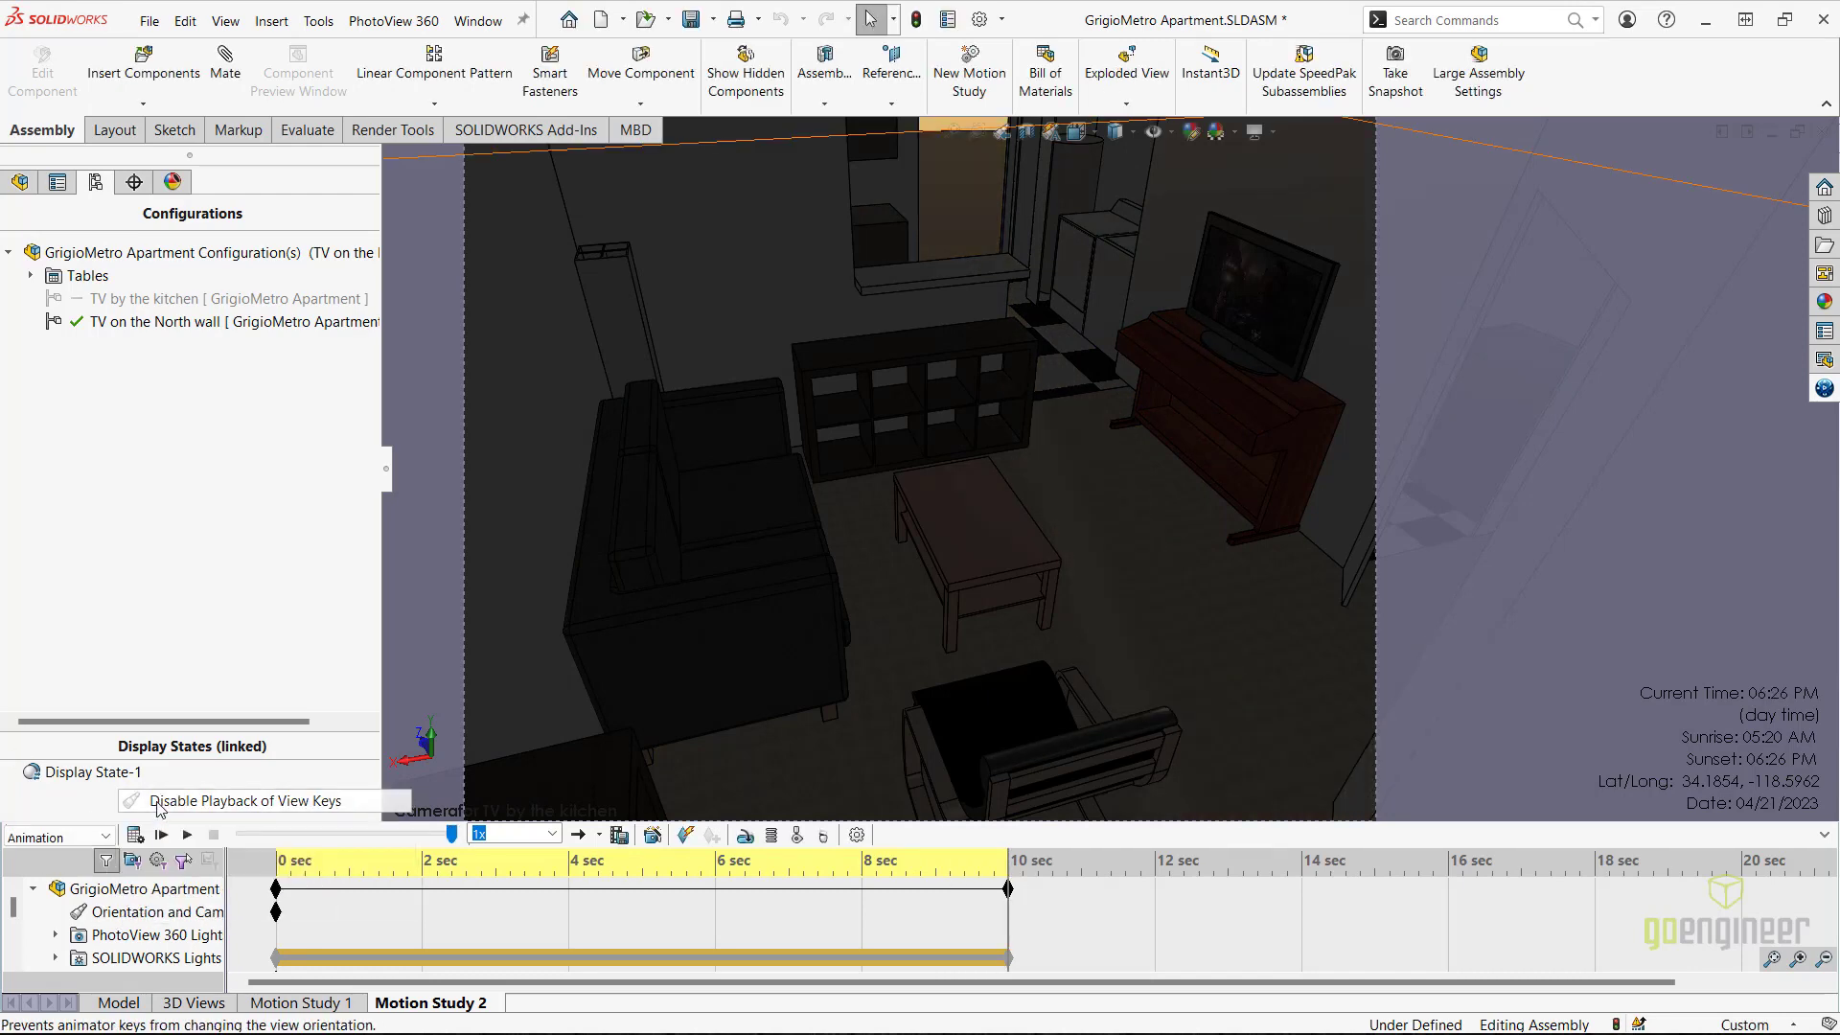
{"action": "right_click", "coordinate": [134, 911]}
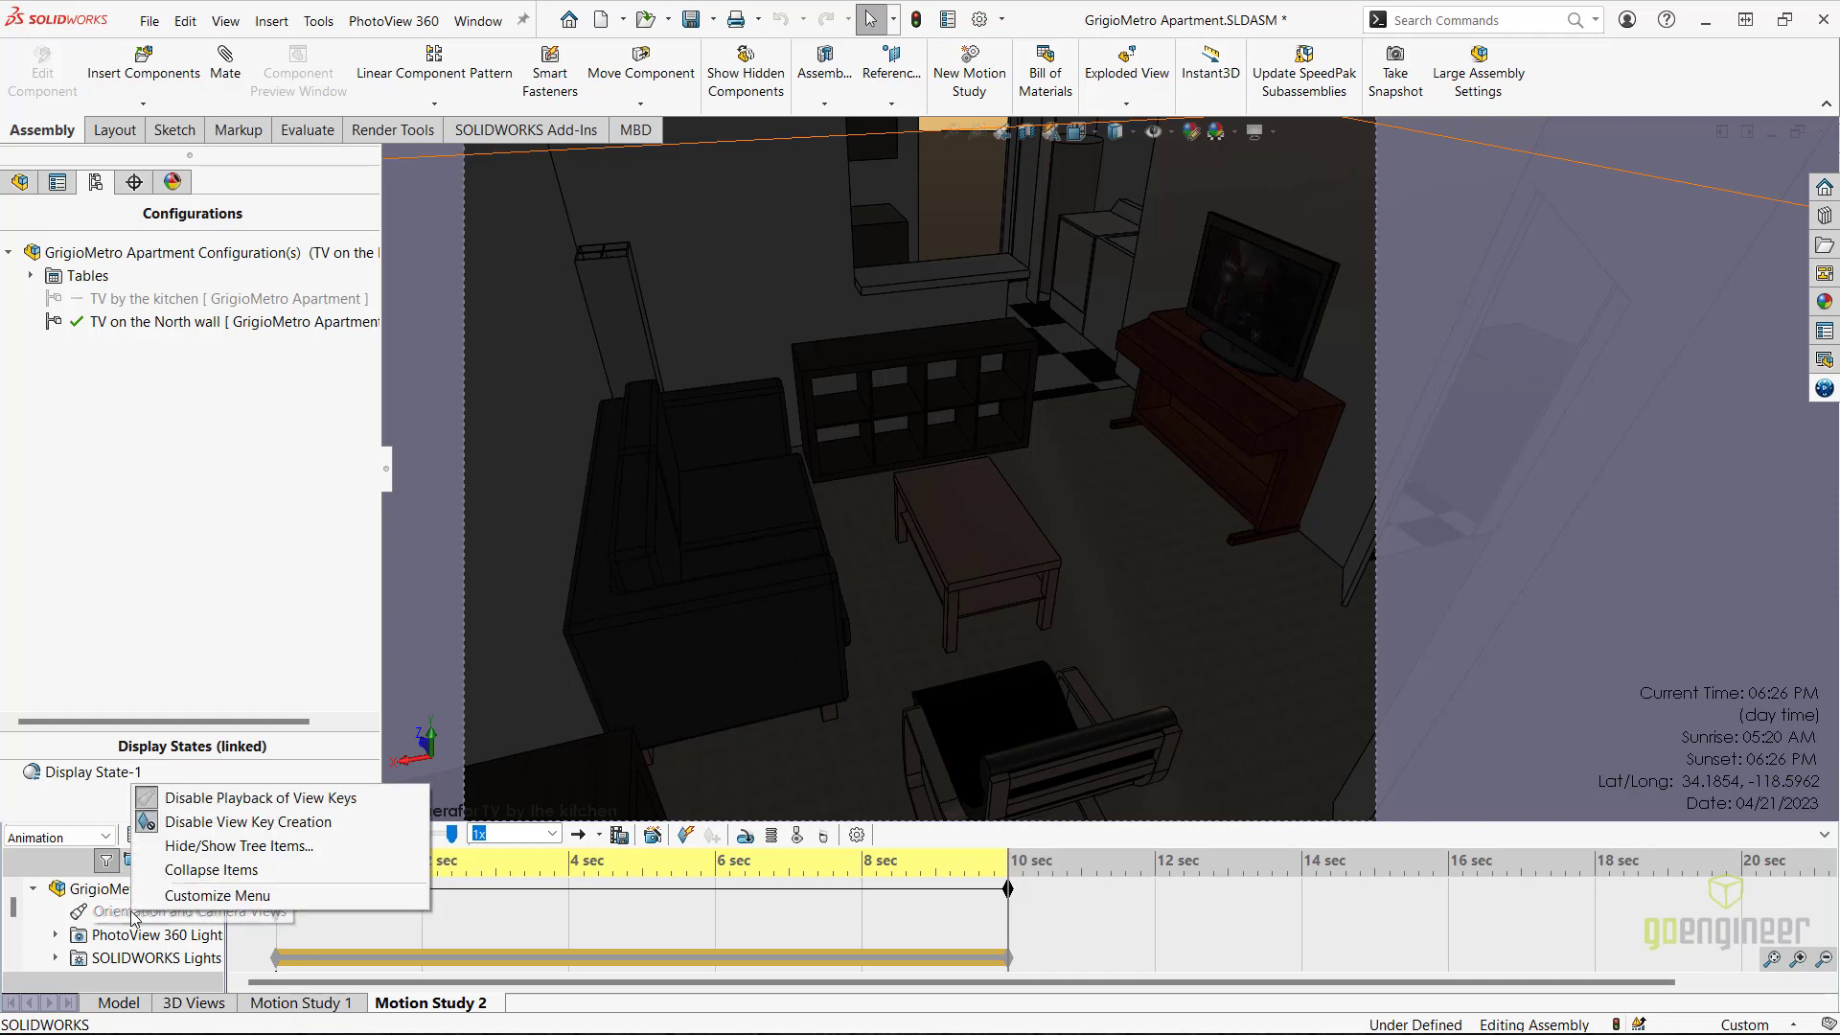
{"action": "left_click", "coordinate": [147, 648]}
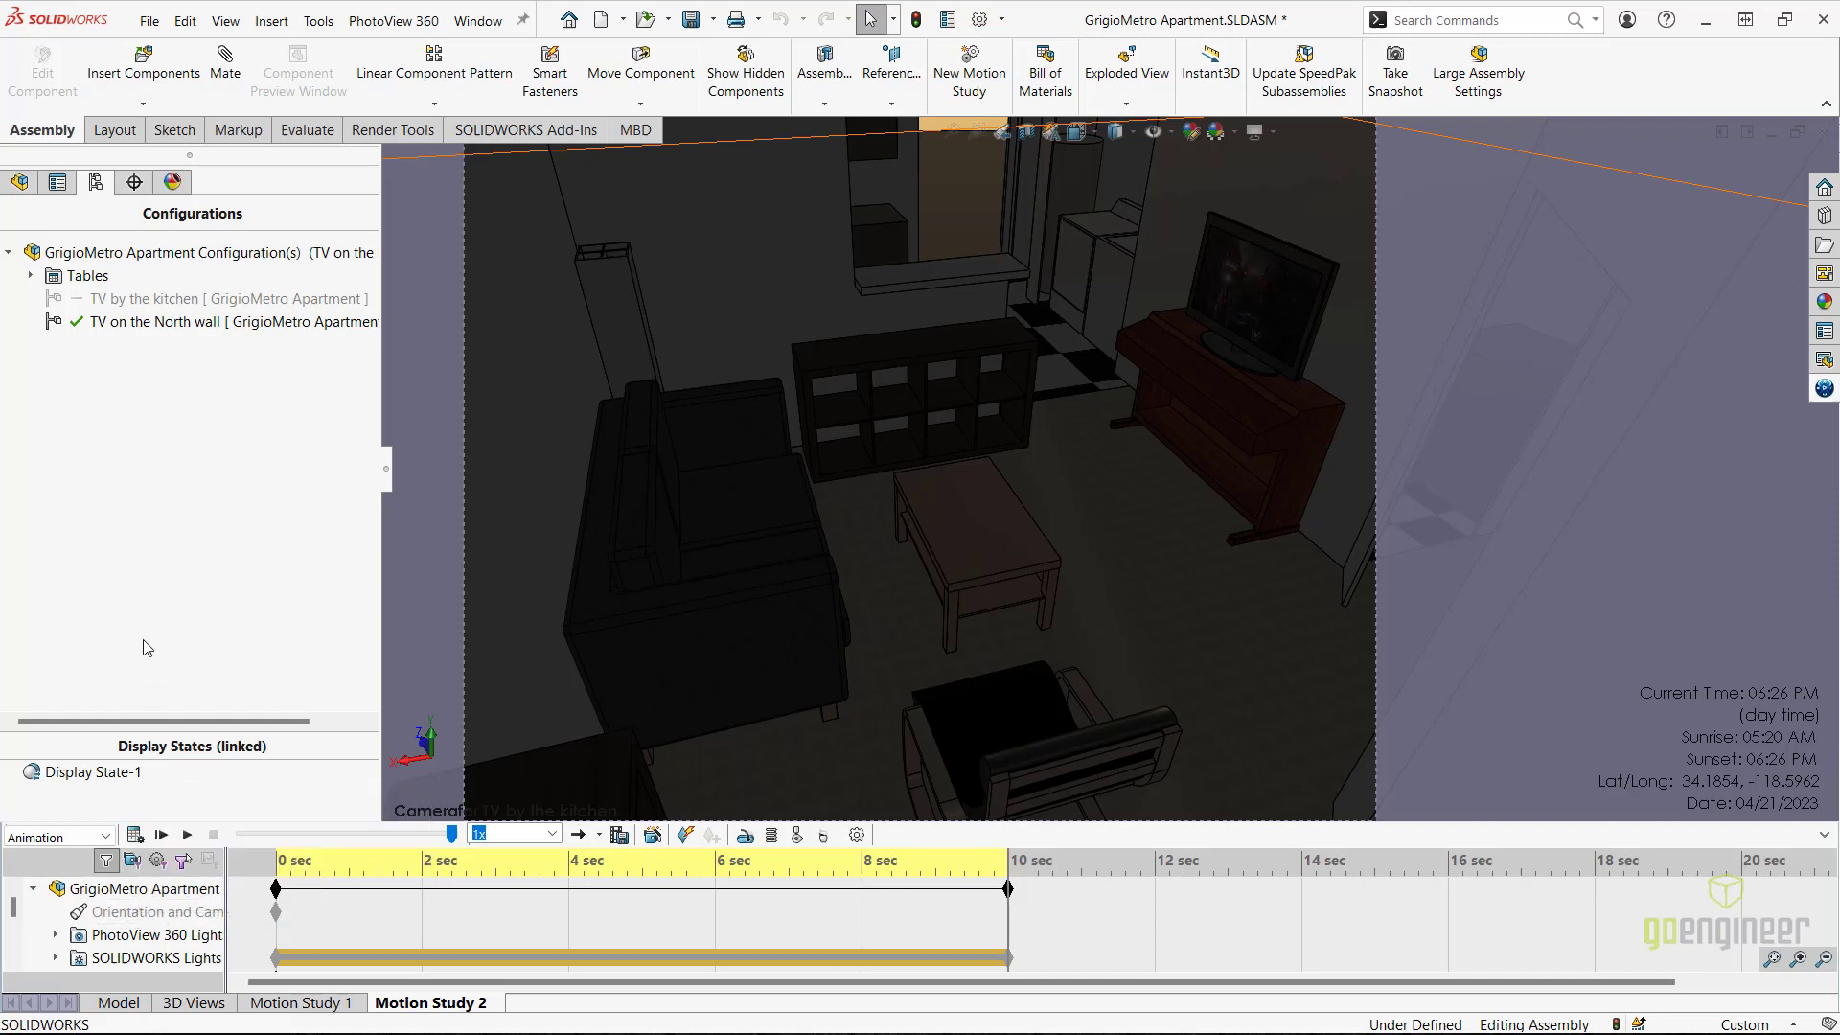
- View the study through the North wall camera and set the time to 4:59 PM
{"action": "left_click", "coordinate": [172, 181]}
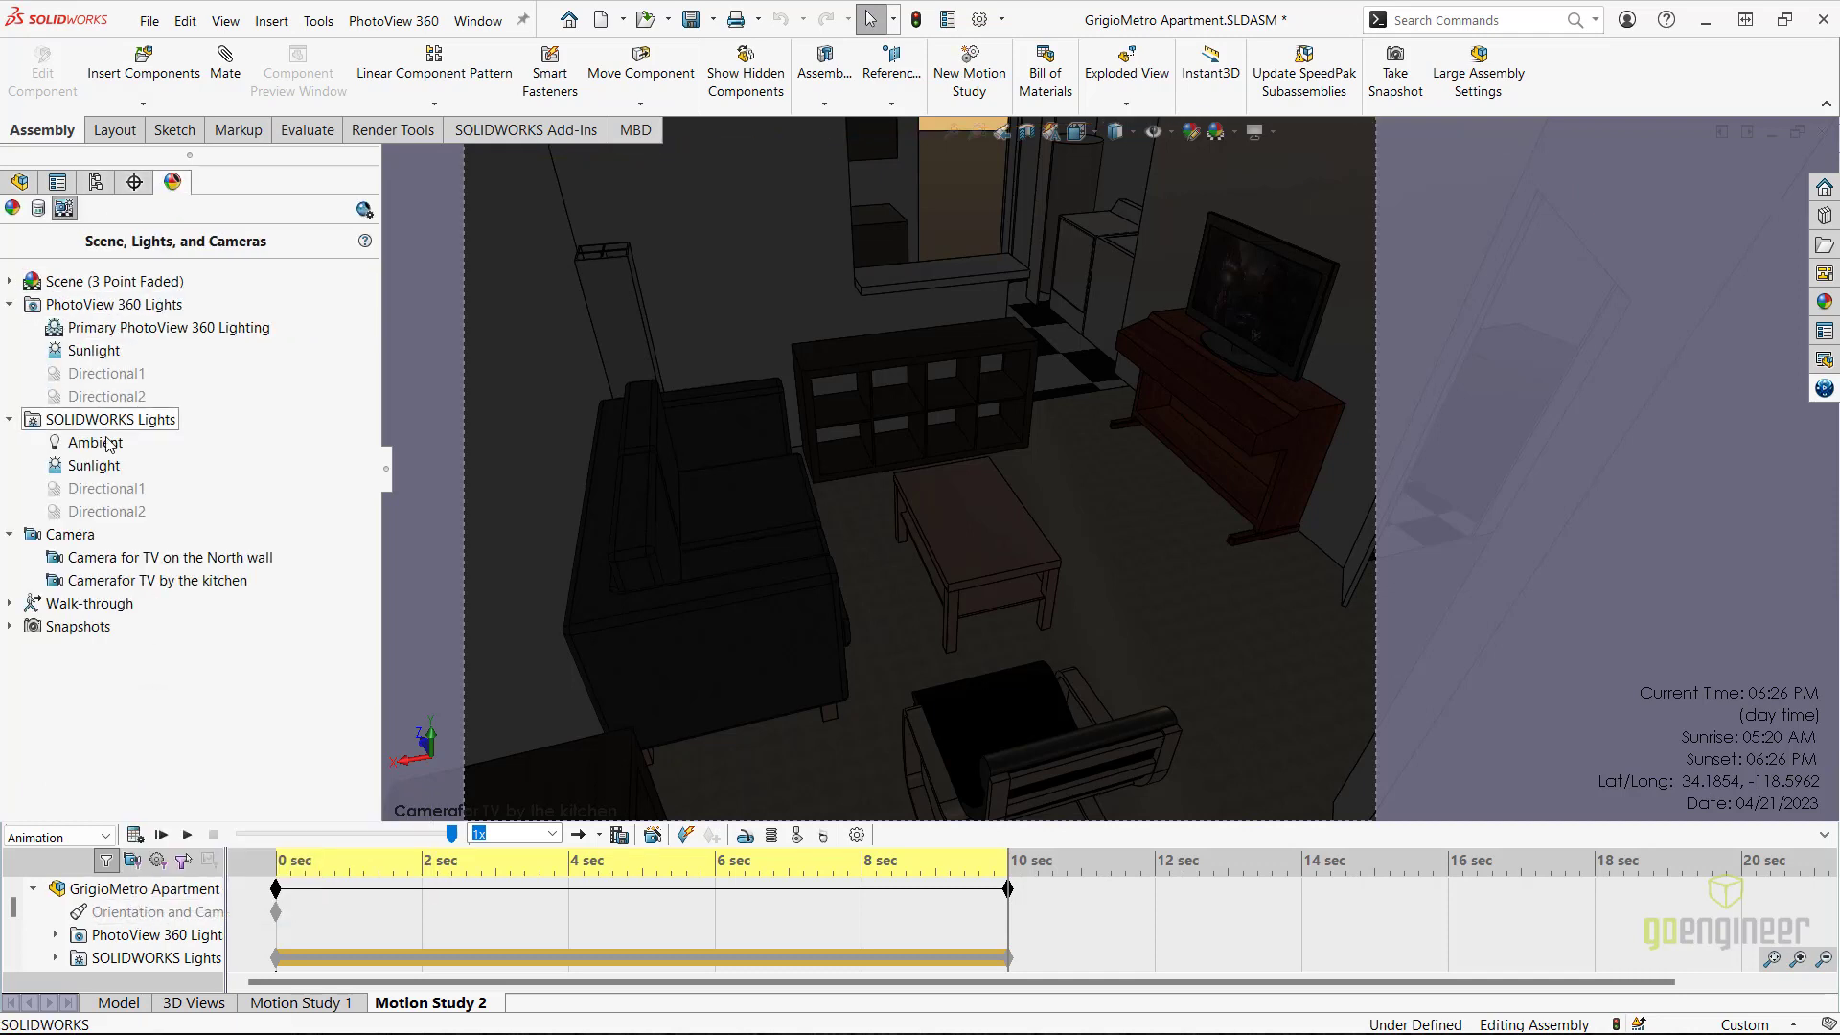
{"action": "right_click", "coordinate": [91, 557]}
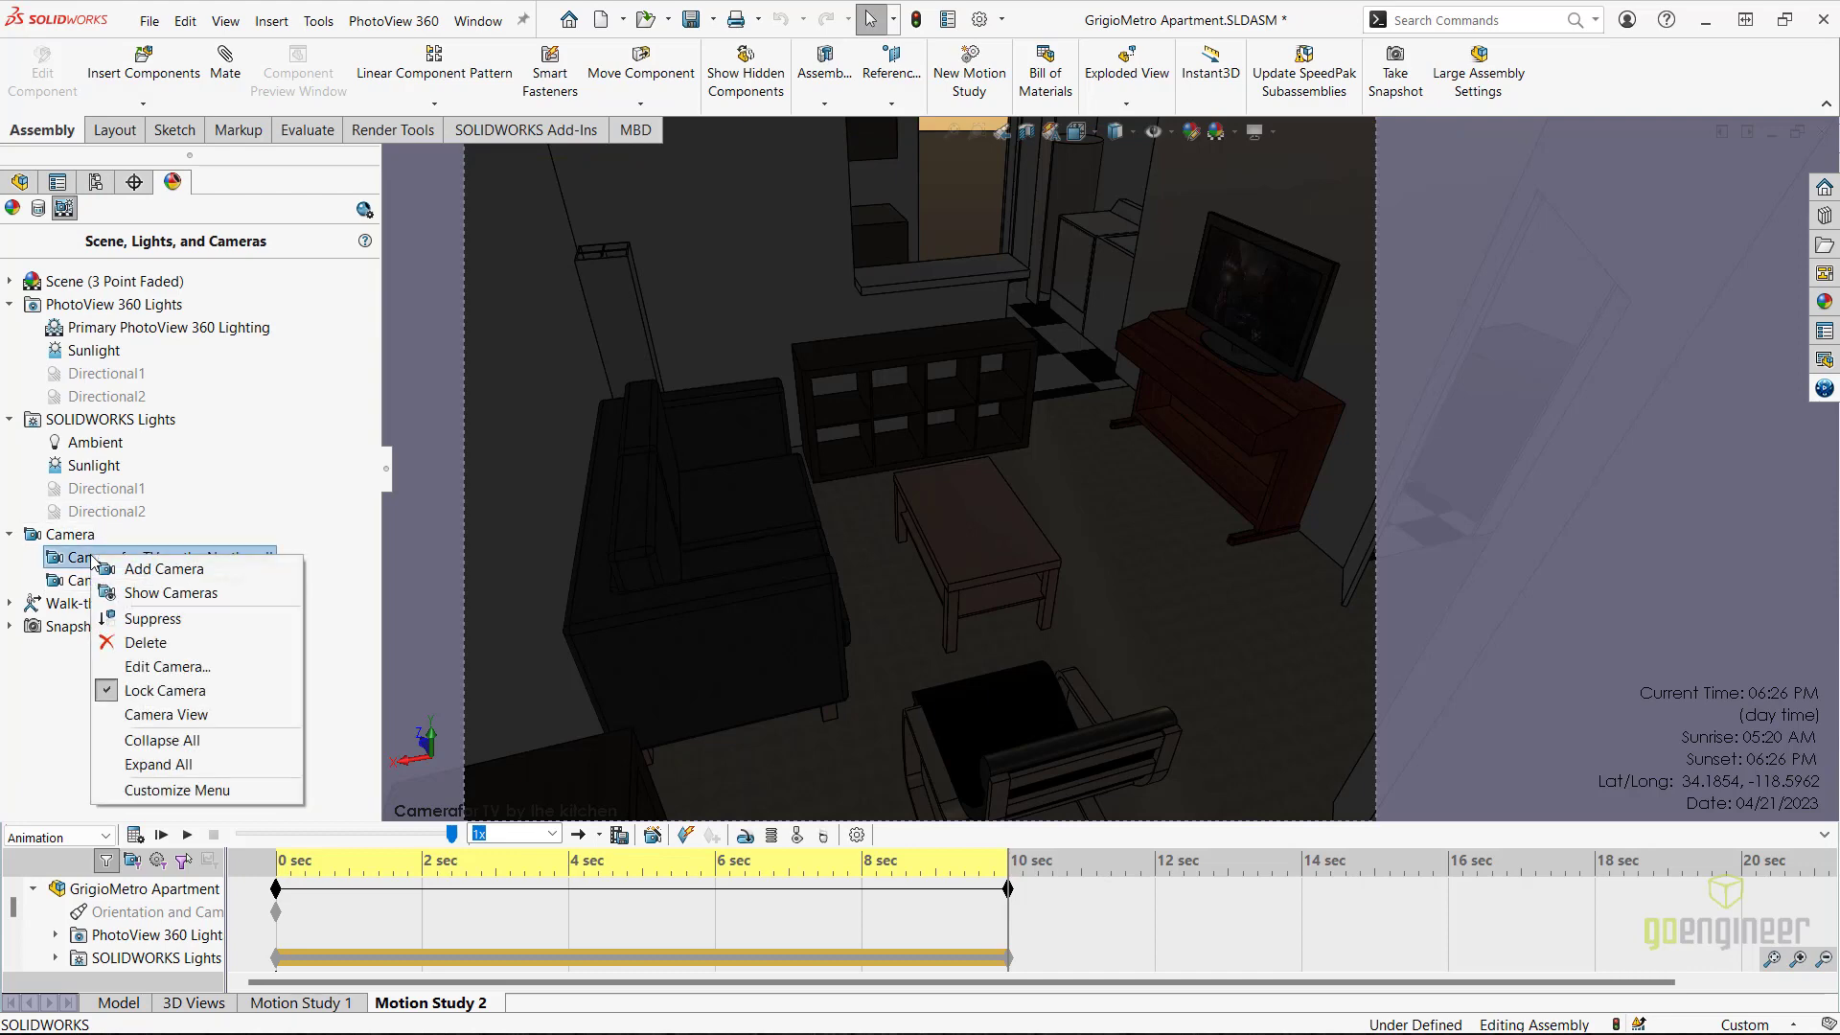
{"action": "left_click", "coordinate": [161, 714]}
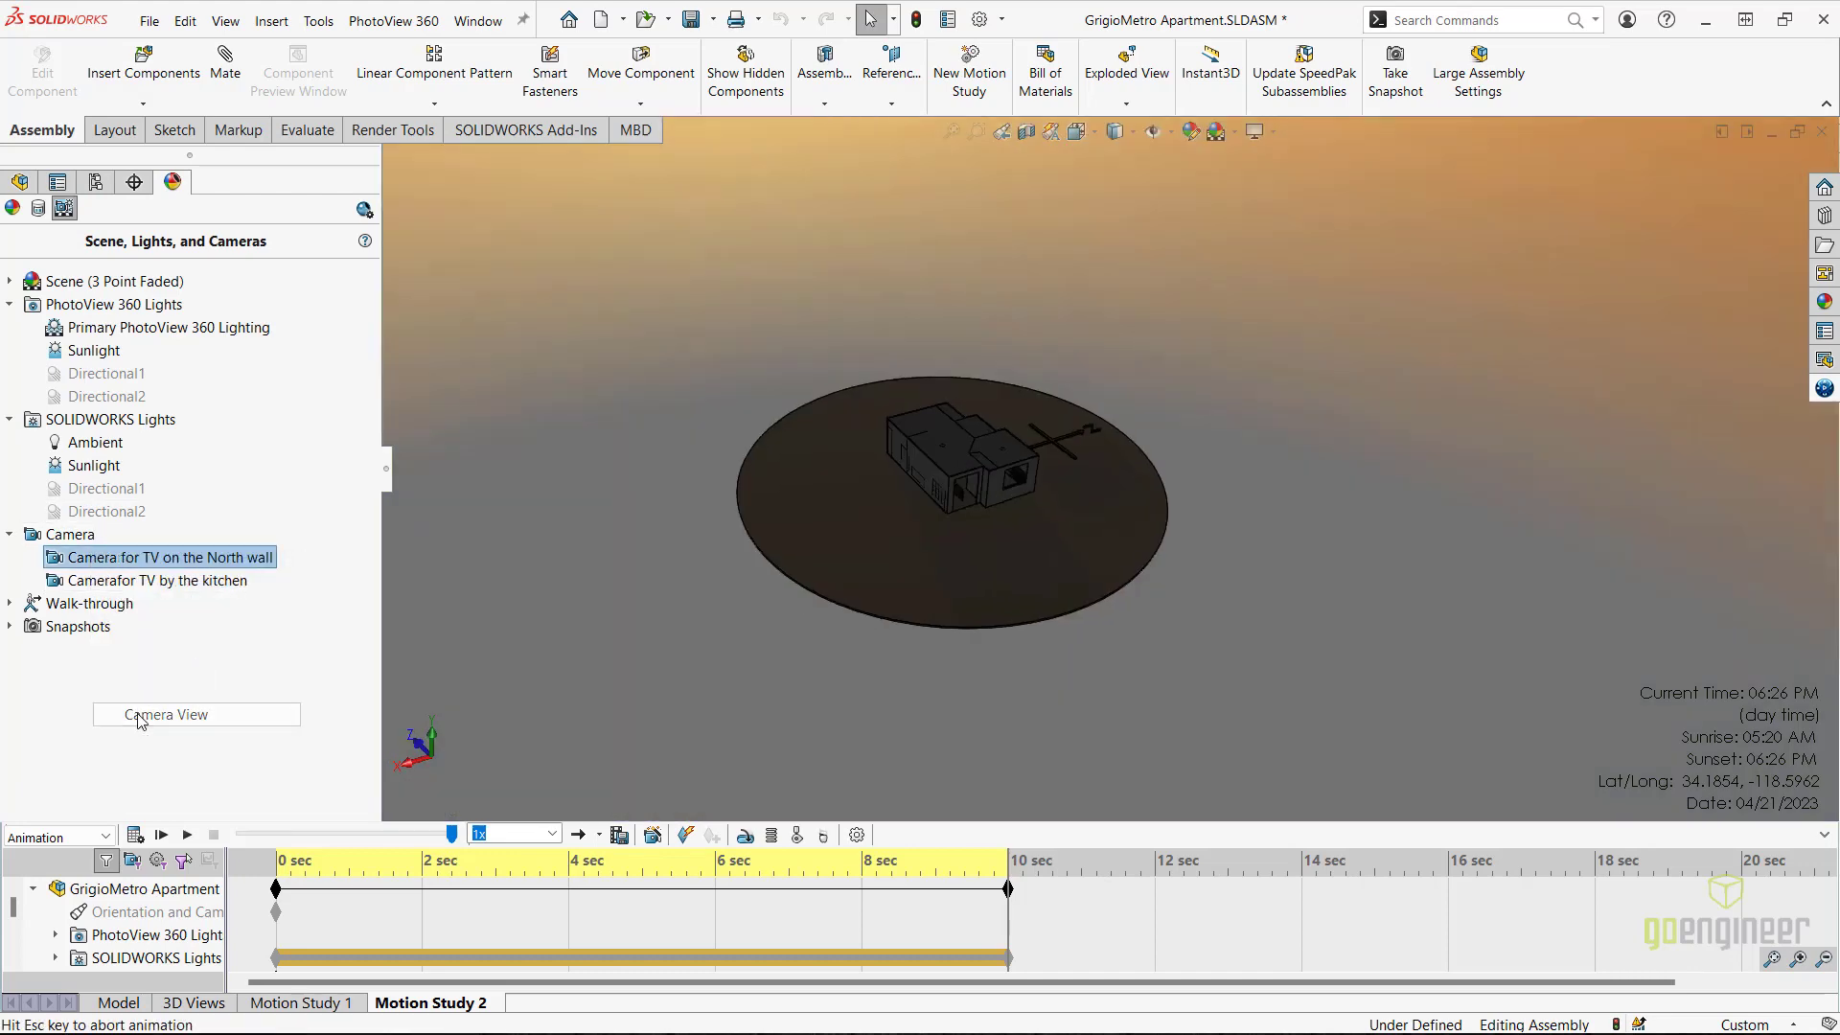
{"action": "left_click", "coordinate": [189, 835]}
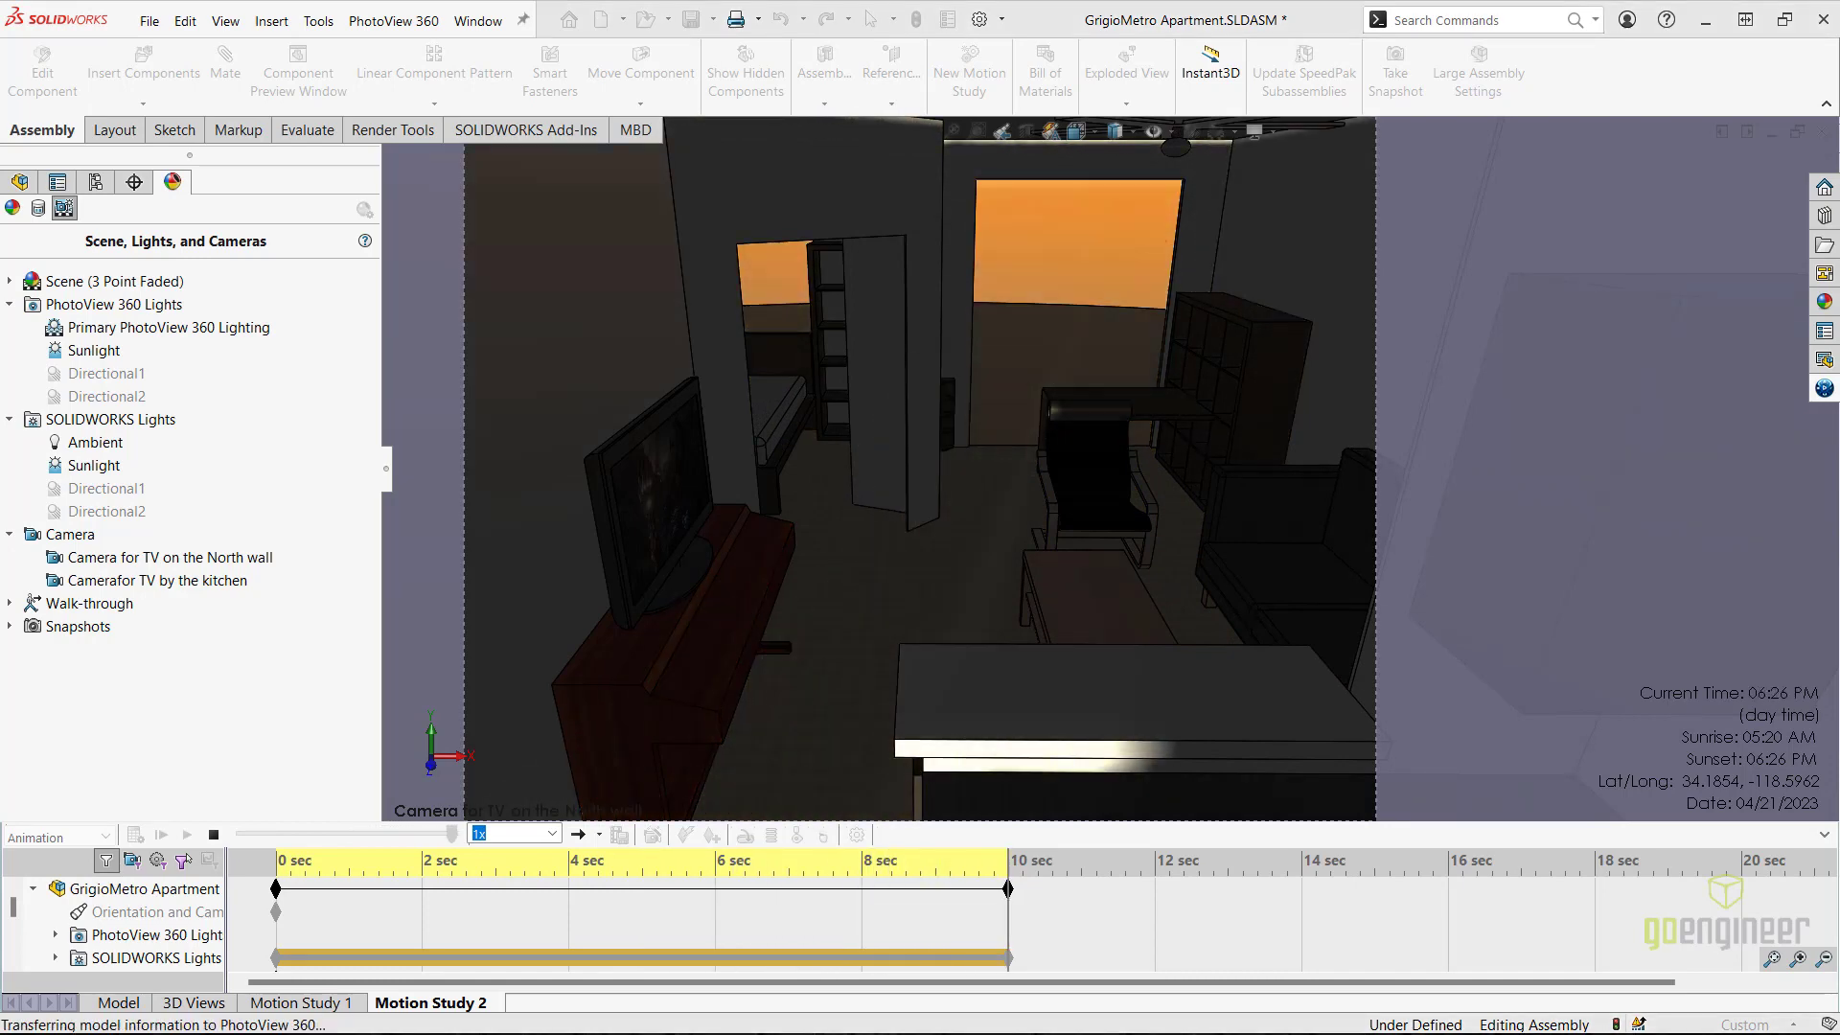
{"action": "left_click", "coordinate": [934, 870]}
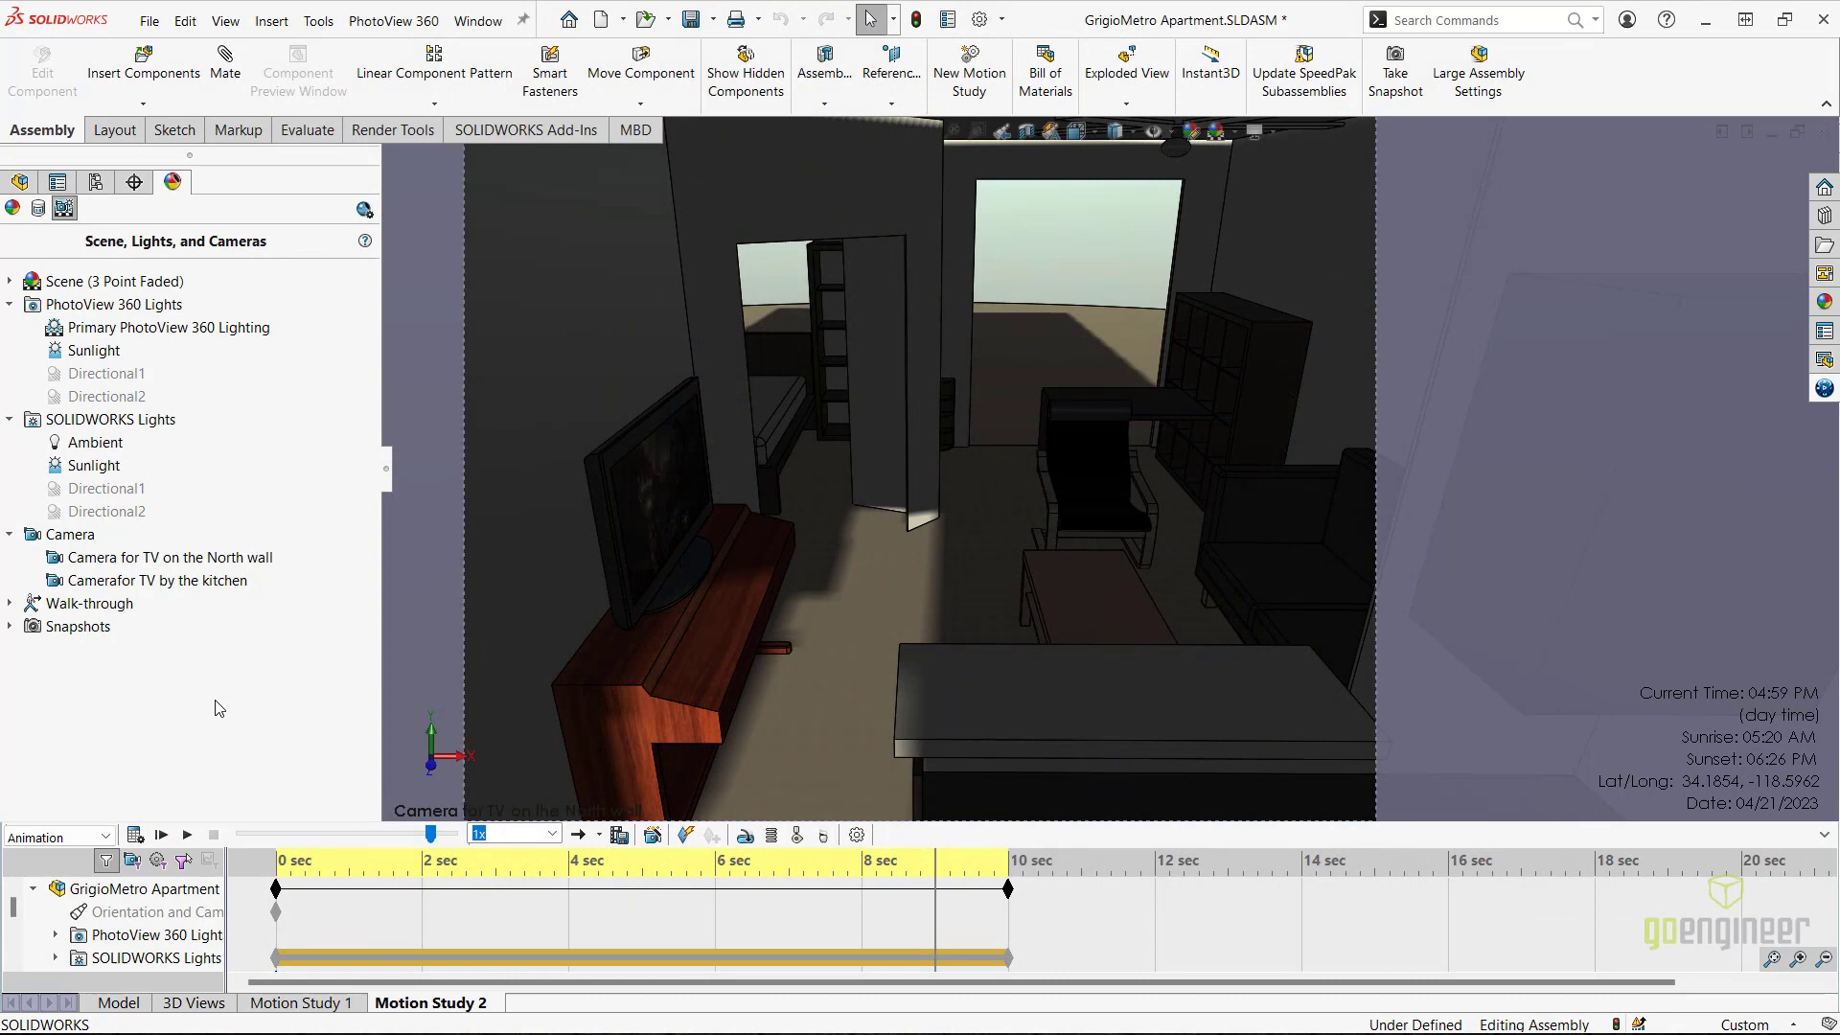
- Save the animation as GrigioMetro Apartment.avi, rendered with PhotoView 360
{"action": "left_click", "coordinate": [621, 835]}
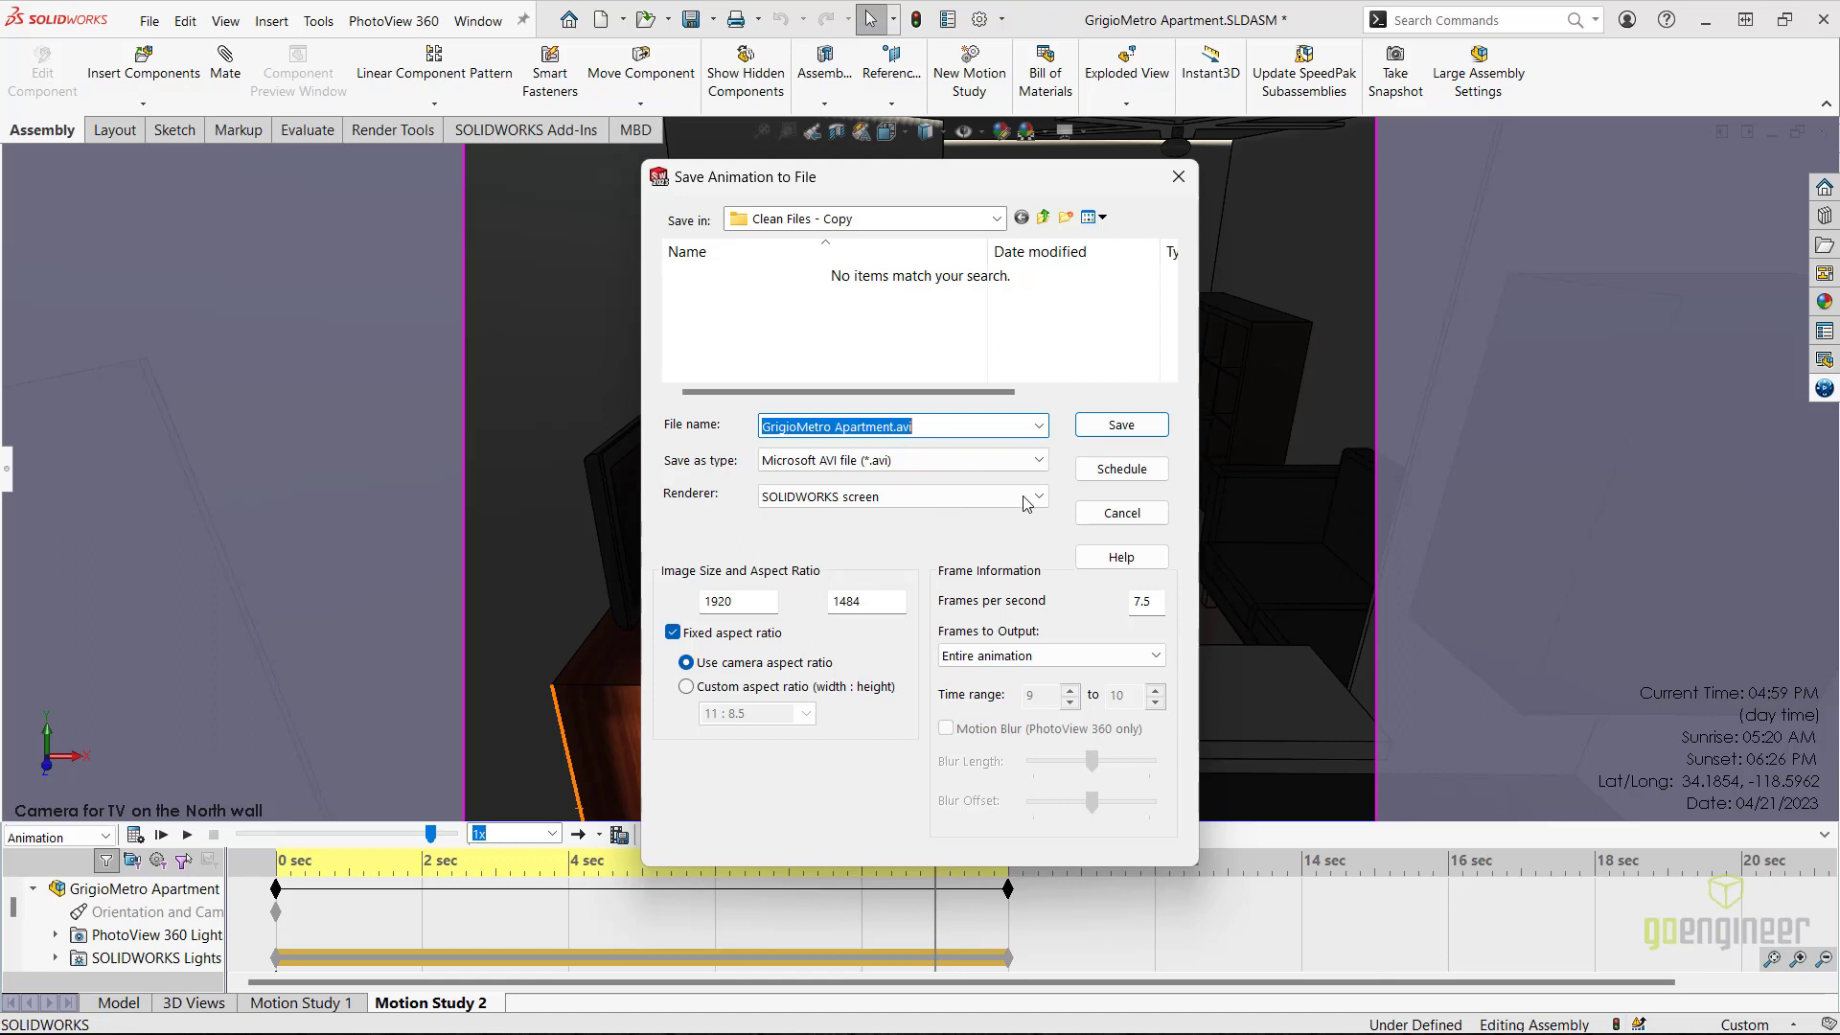
{"action": "left_click", "coordinate": [975, 498]}
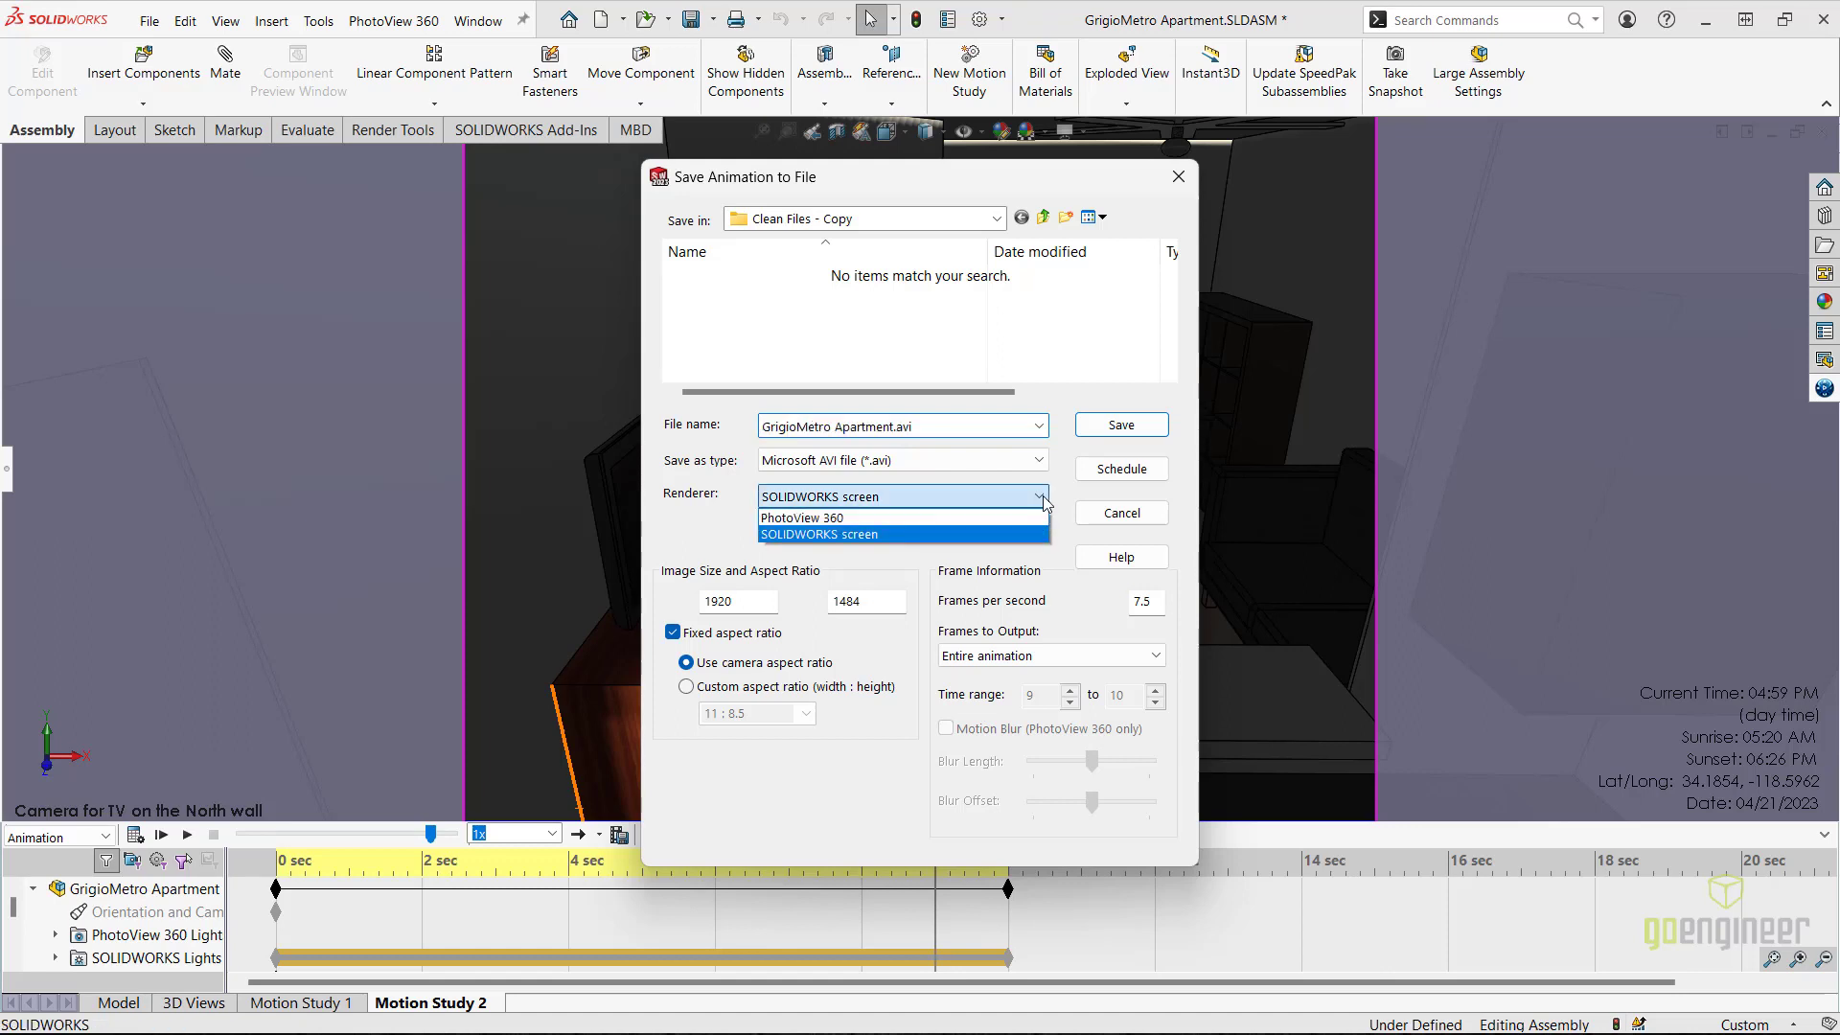
{"action": "left_click", "coordinate": [879, 522]}
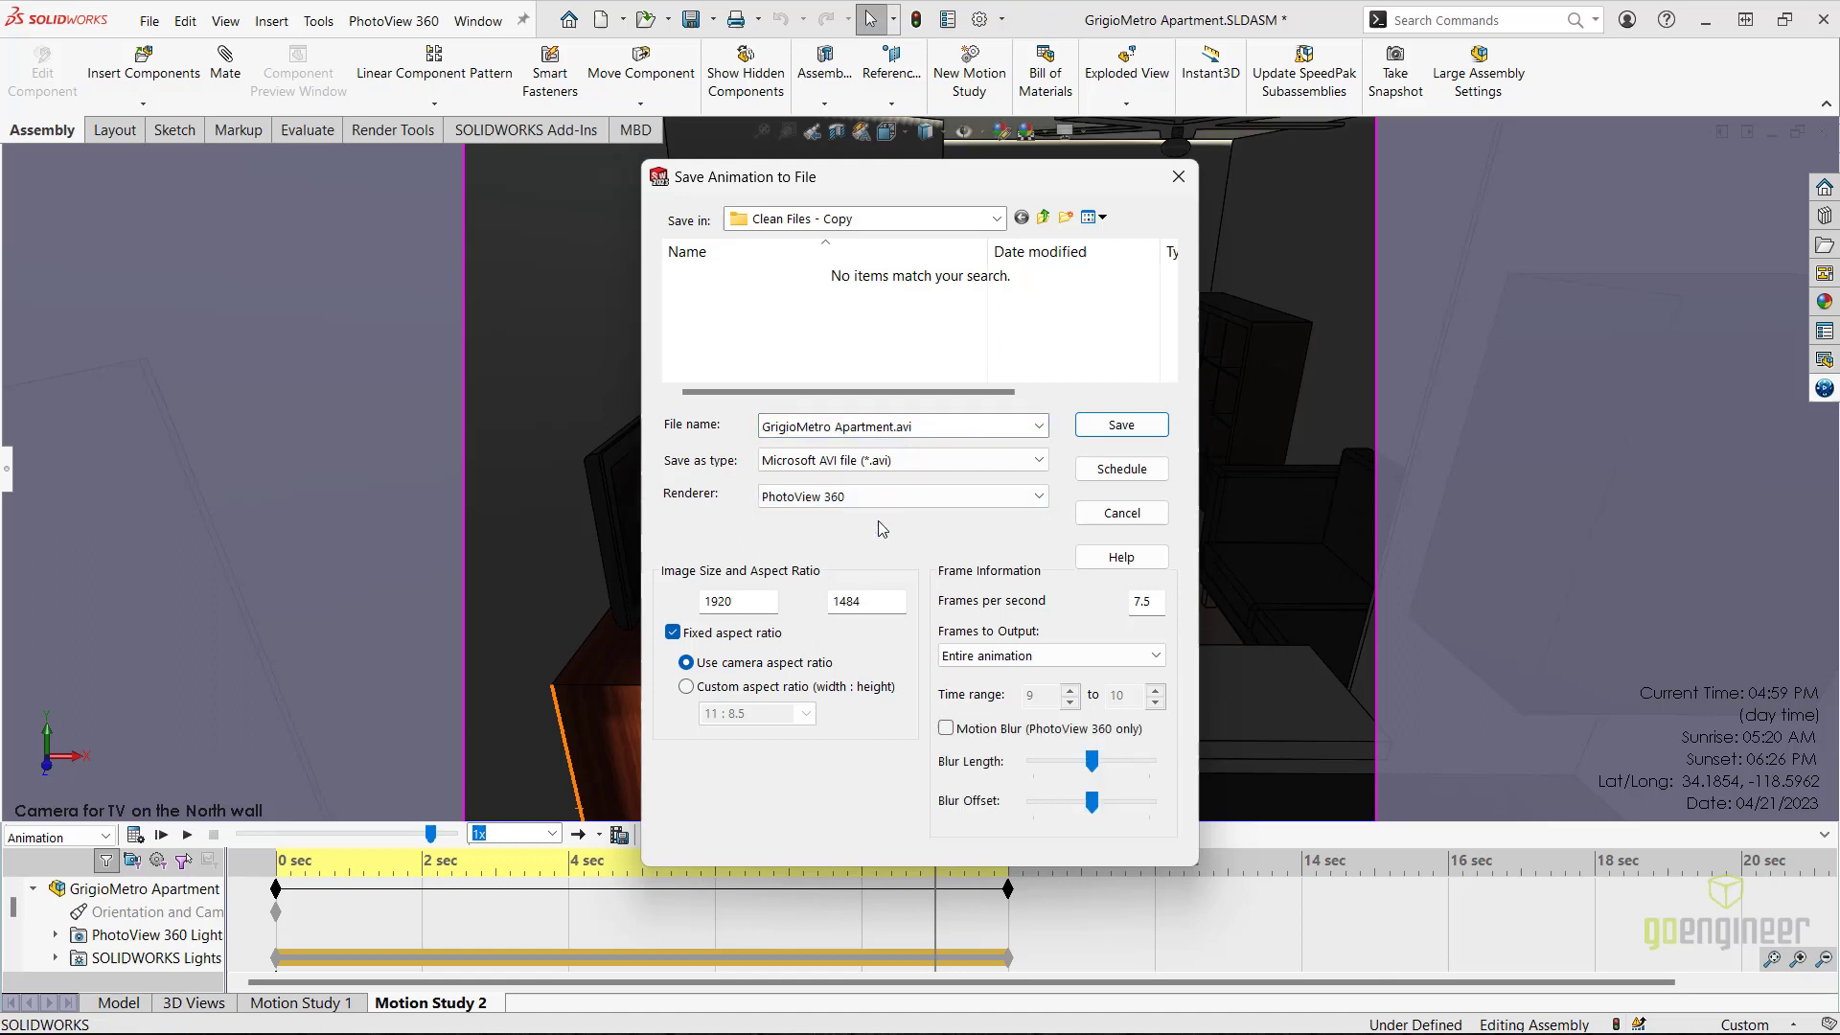
{"action": "left_click", "coordinate": [1122, 424]}
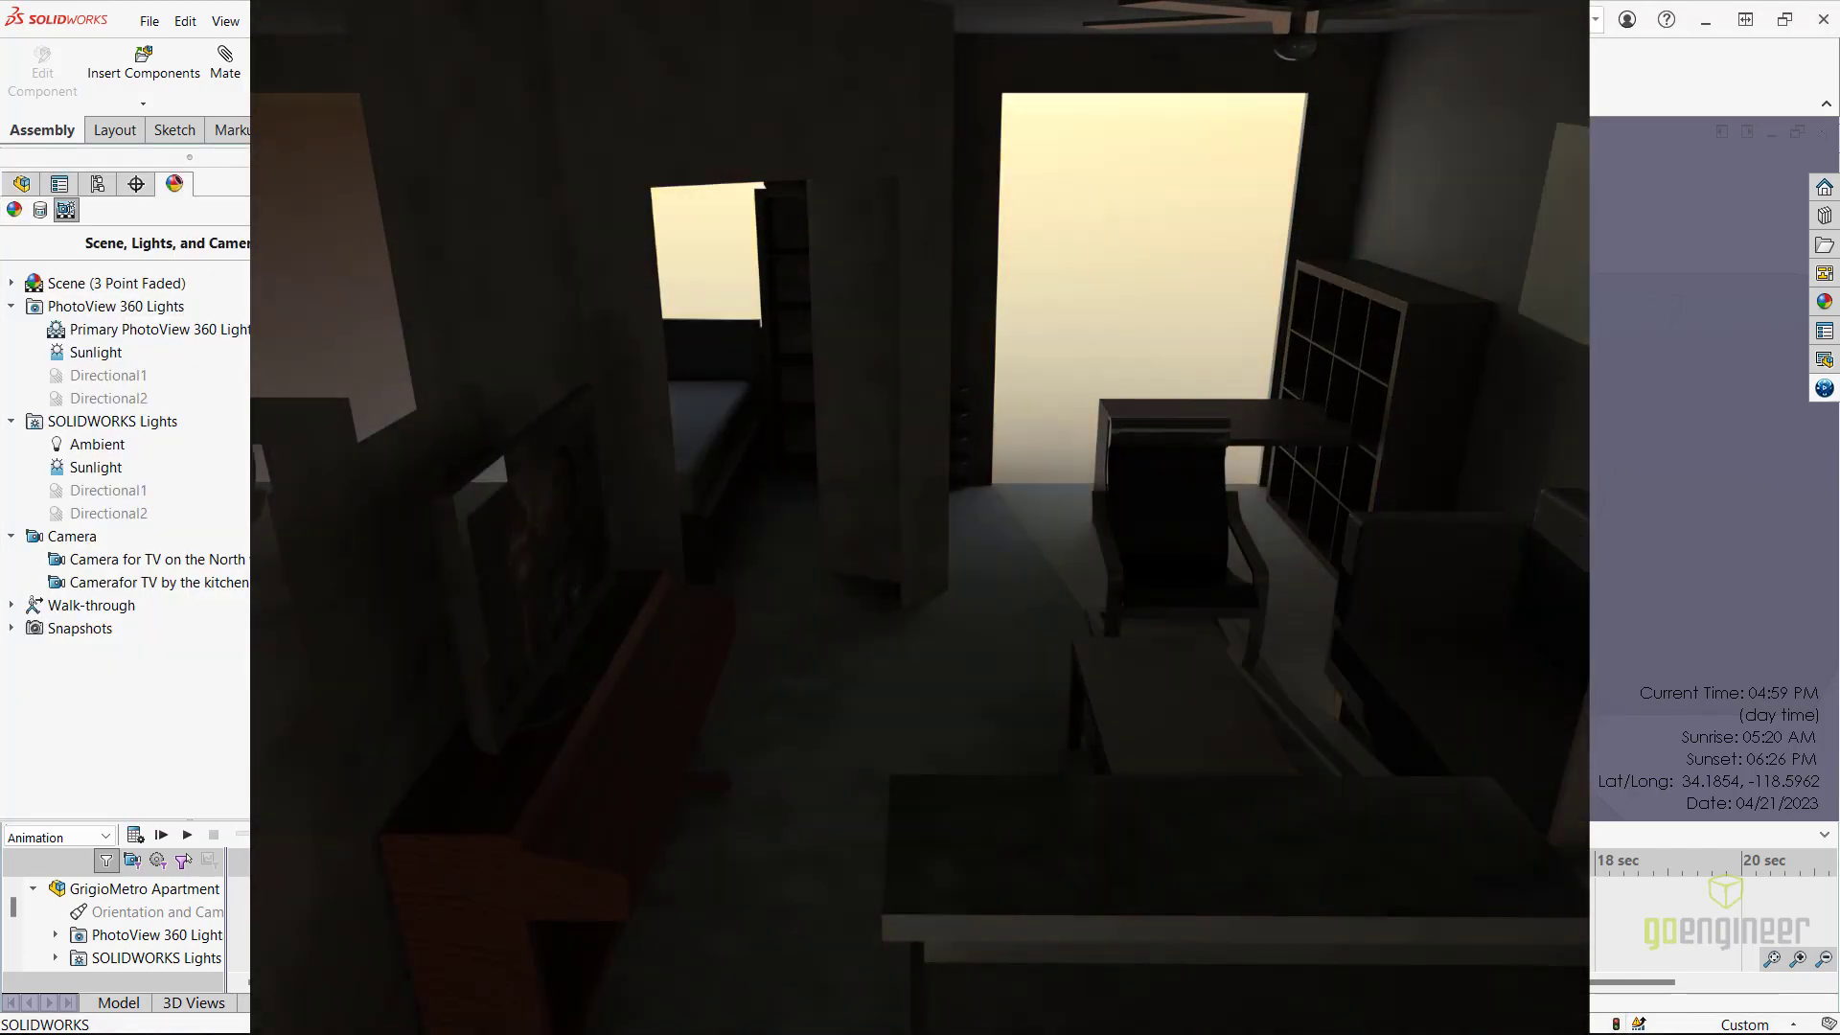